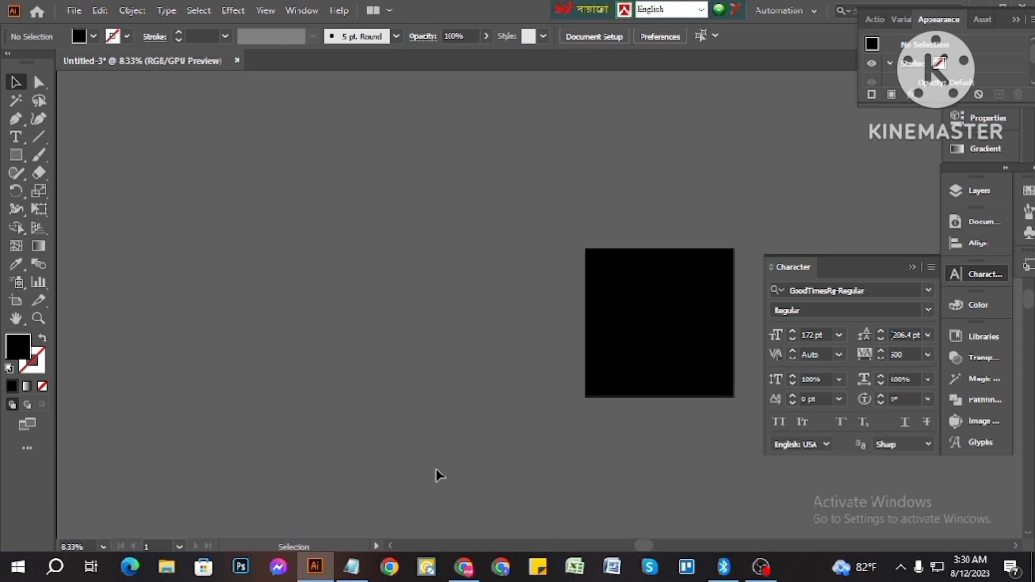
Copy the word EXPOSE from the first line of the Notepad note and paste it into the Illustrator document
mouse_move(355, 576)
scroll(458, 367, "down", 1)
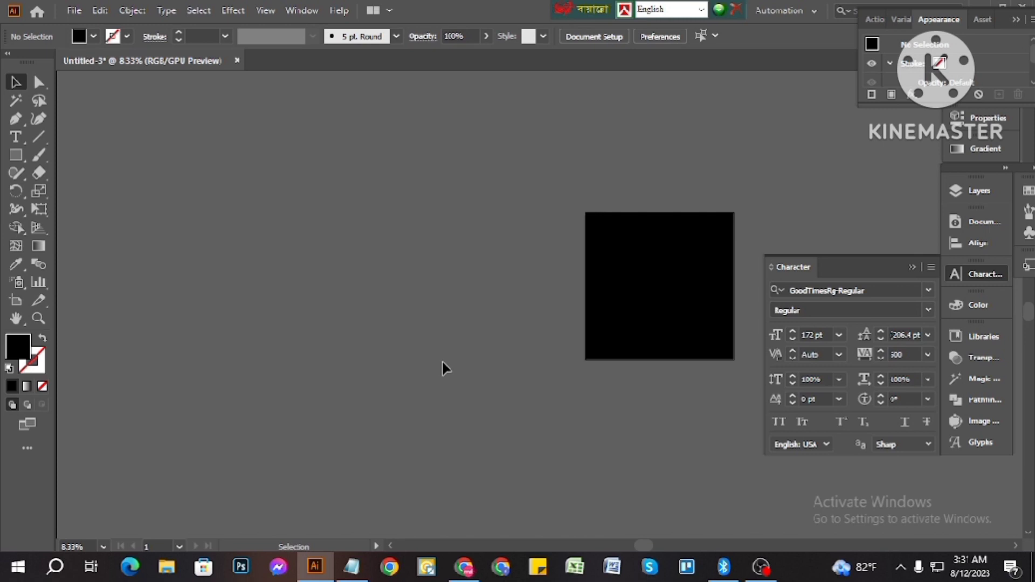
left_click(340, 573)
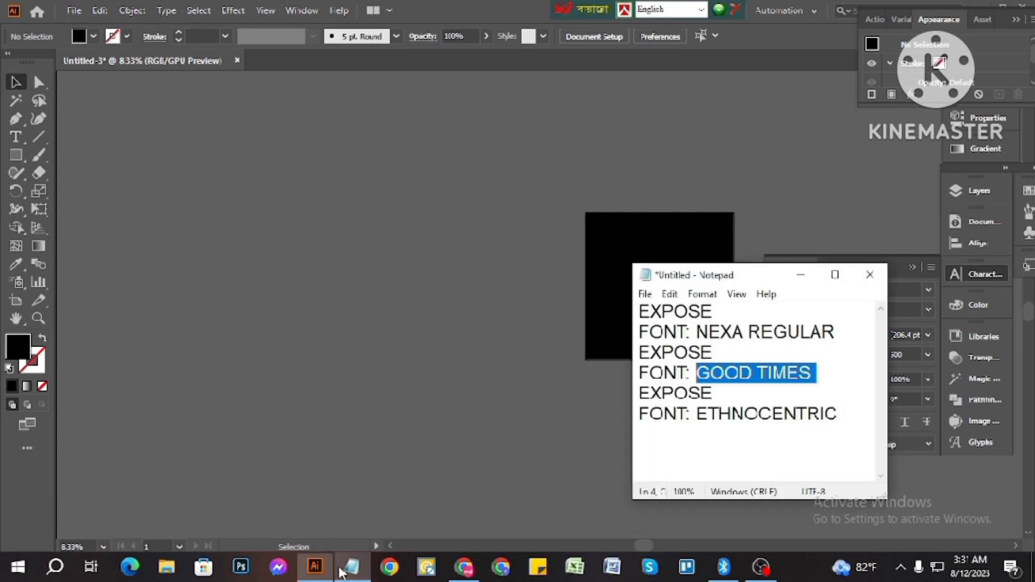
left_click_drag(718, 312, 640, 311)
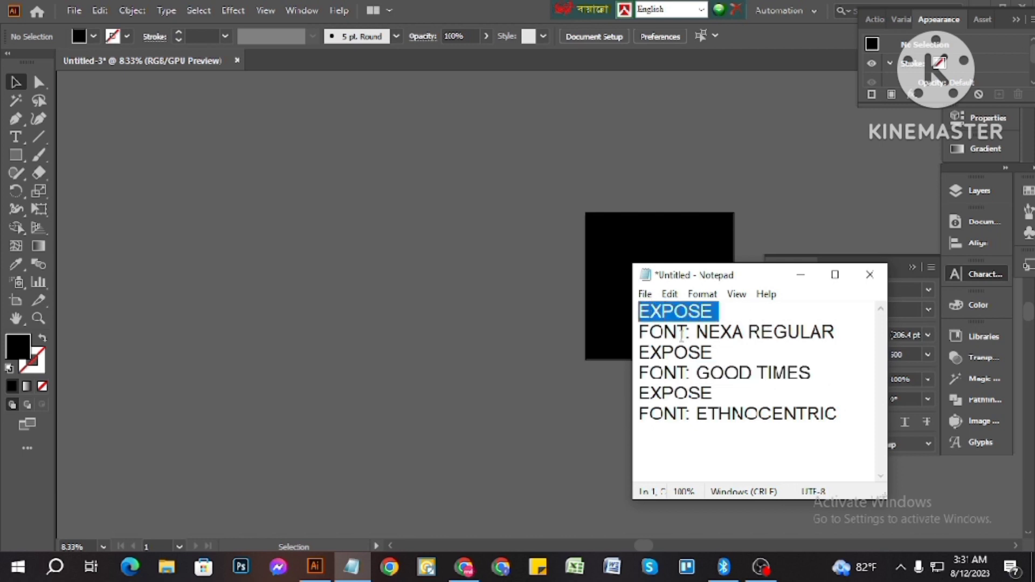
left_click(446, 263)
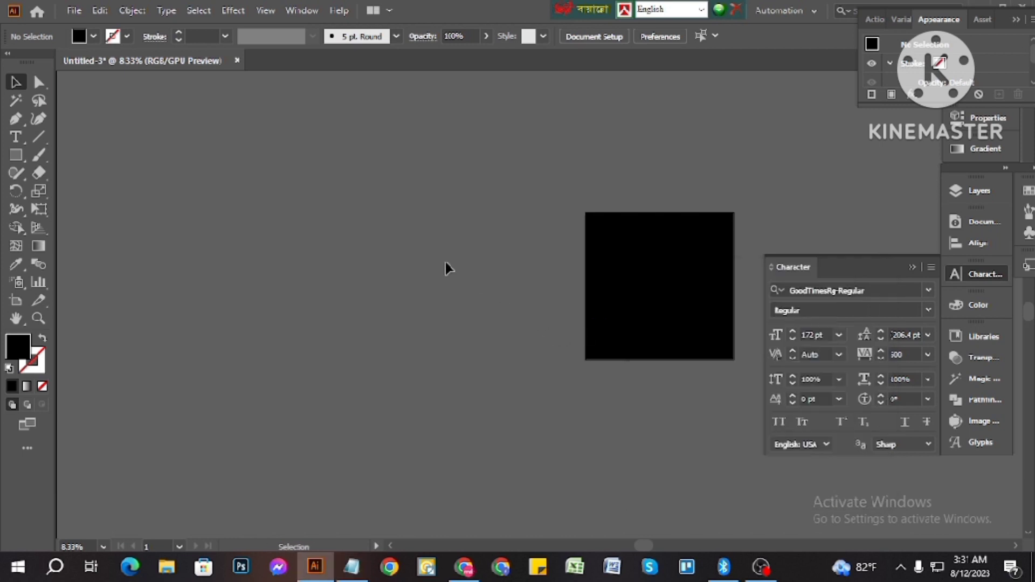
key("ctrl+v")
Scale the pasted EXPOSE text up to a font size of about 162 pt
scroll(544, 319, "up", 2)
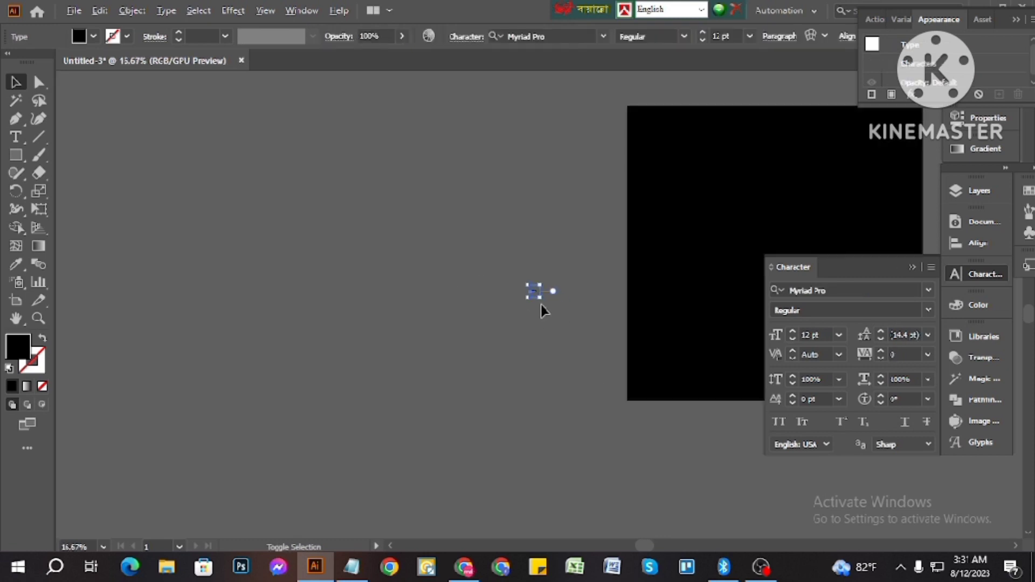
left_click_drag(540, 297, 659, 378)
scroll(542, 286, "up", 6)
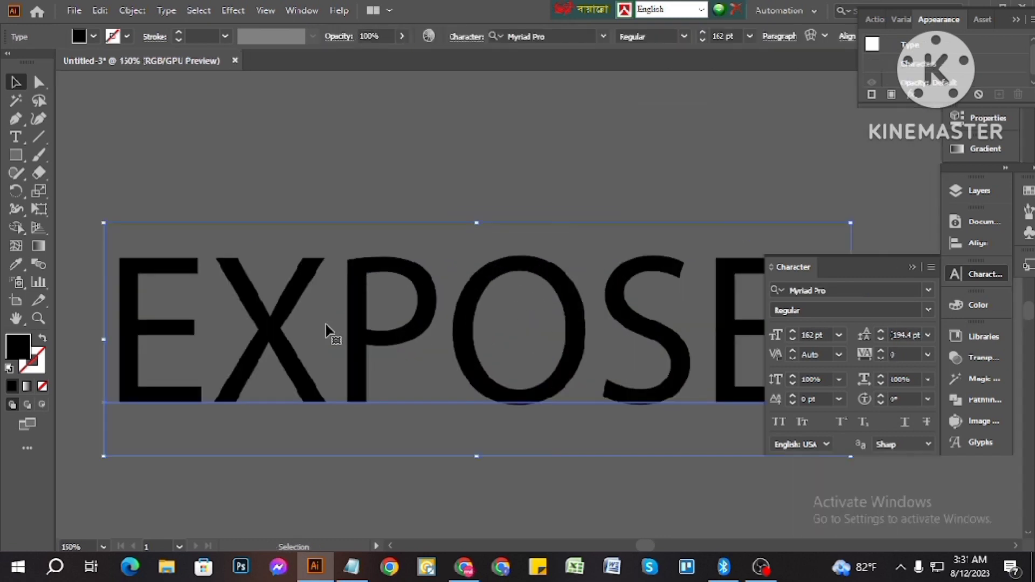
Set the font of the EXPOSE text to Nexa Heavy
left_click(554, 38)
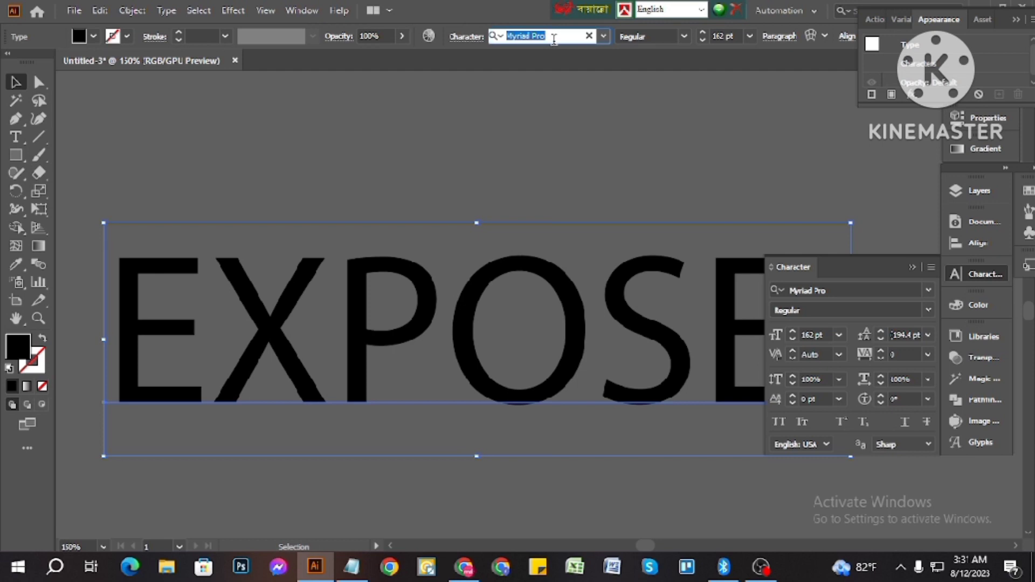
type("NEXA")
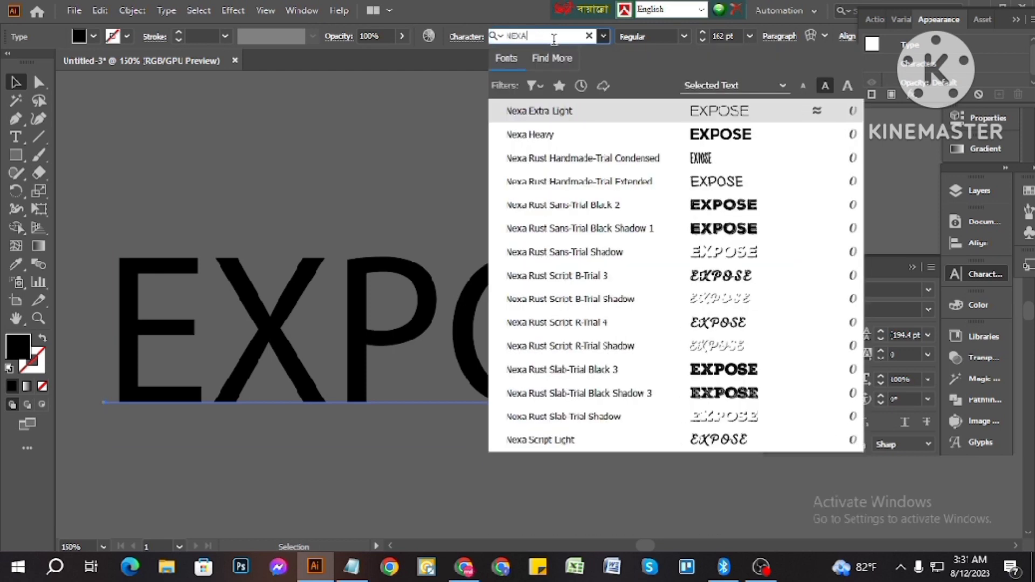
left_click(545, 134)
left_click(416, 157)
scroll(523, 269, "down", 3)
left_click(544, 312)
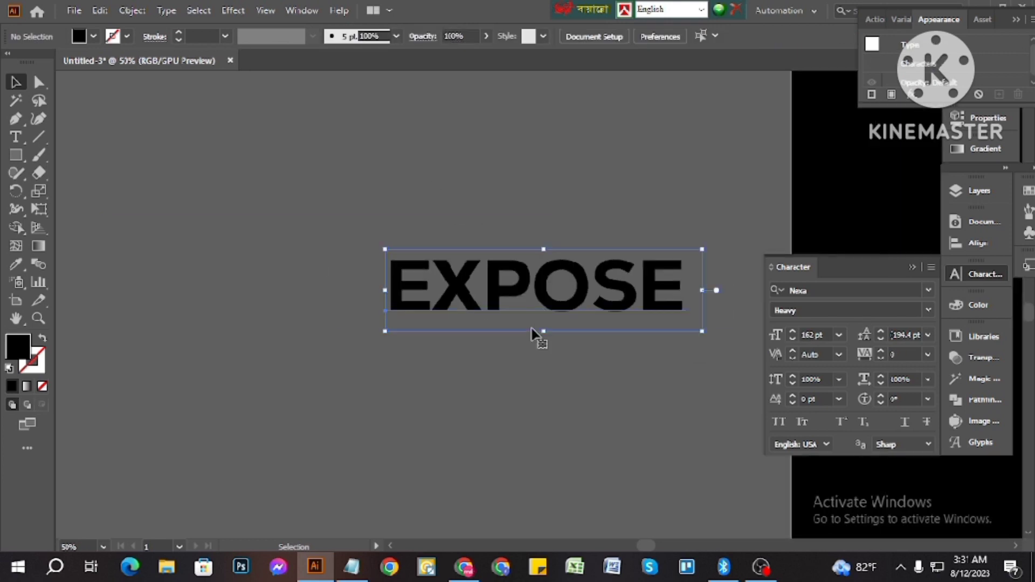
scroll(554, 295, "up", 1)
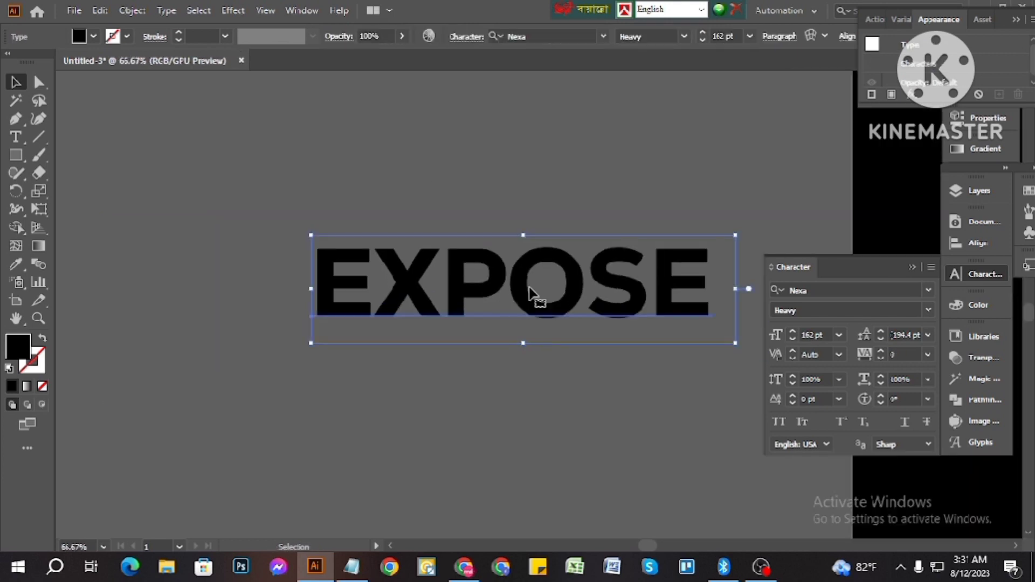
left_click(552, 185)
left_click_drag(449, 188, 628, 355)
scroll(534, 222, "up", 1)
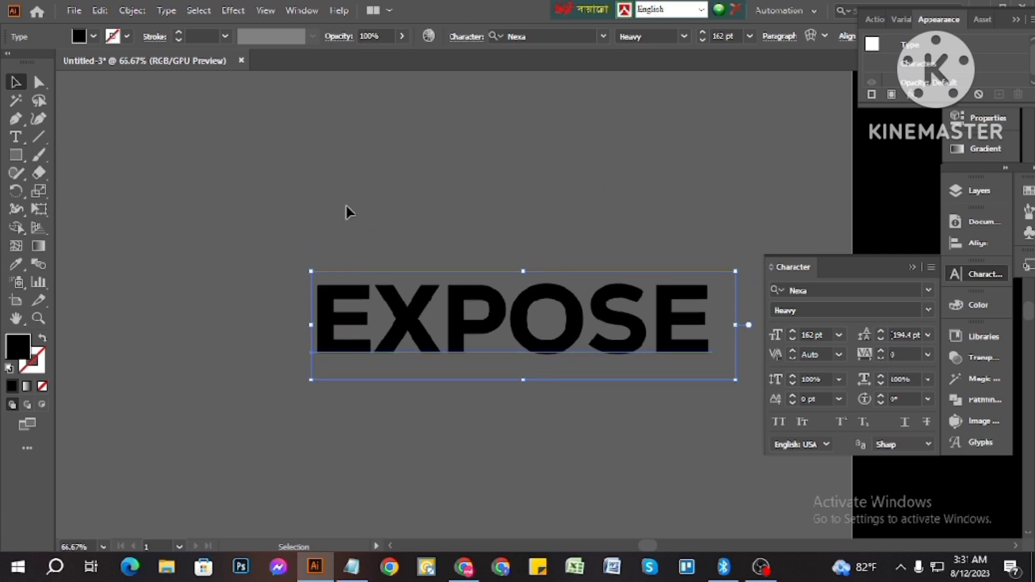
left_click(346, 209)
left_click_drag(812, 459, 811, 461)
left_click(640, 508)
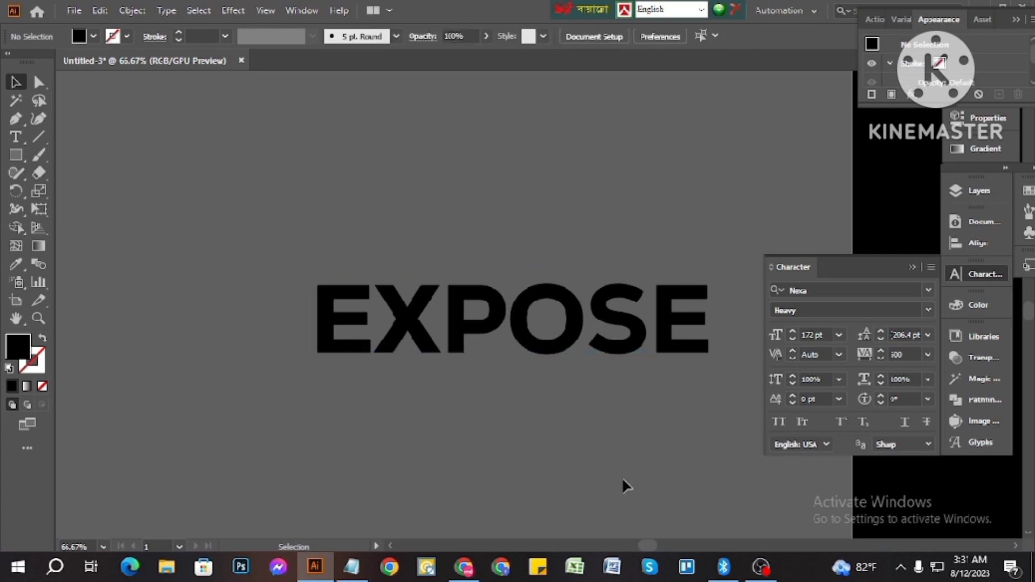
left_click(578, 342)
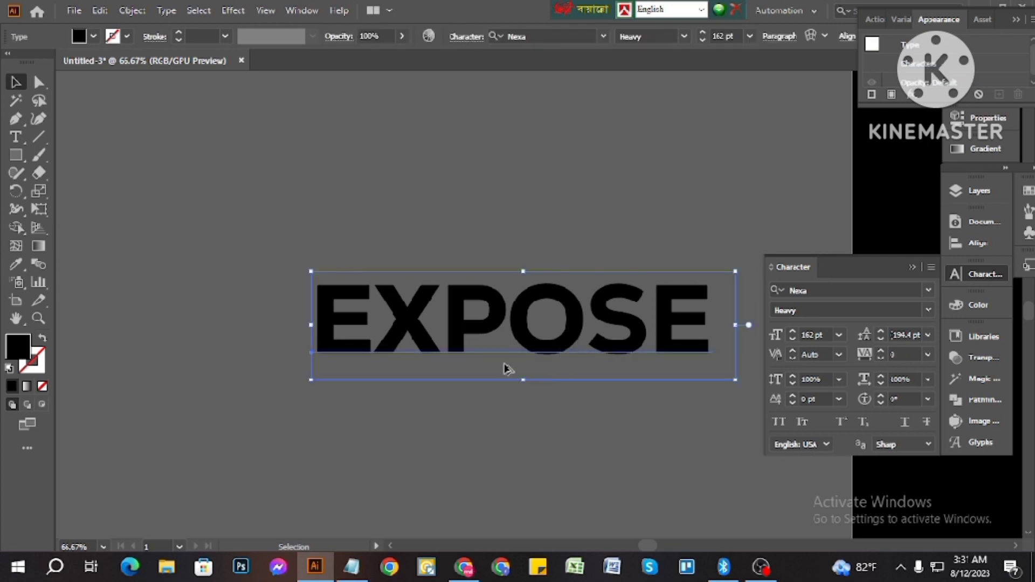
scroll(521, 362, "up", 1)
scroll(528, 366, "down", 2)
left_click(551, 405)
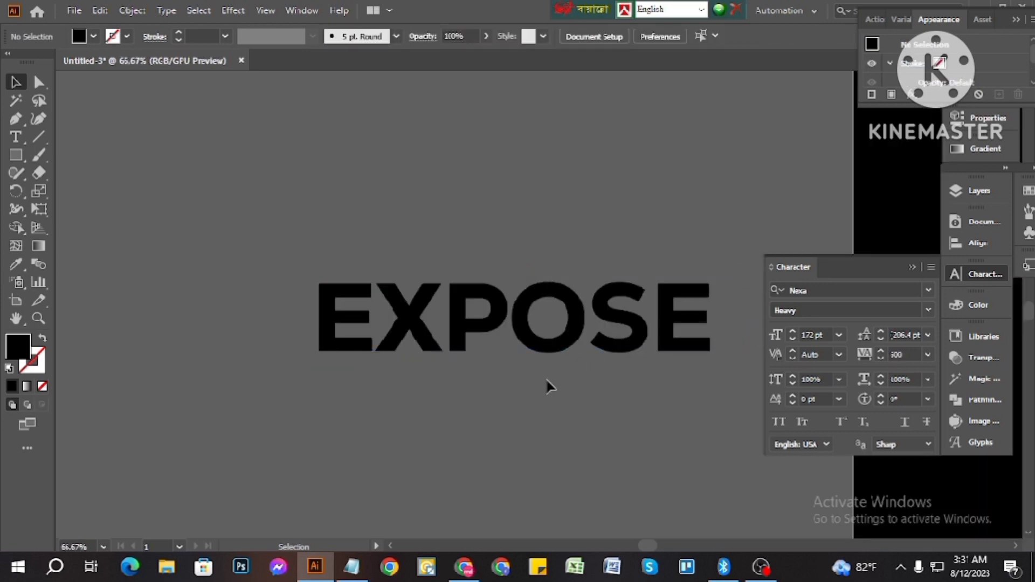
scroll(546, 376, "up", 3)
scroll(544, 372, "down", 5)
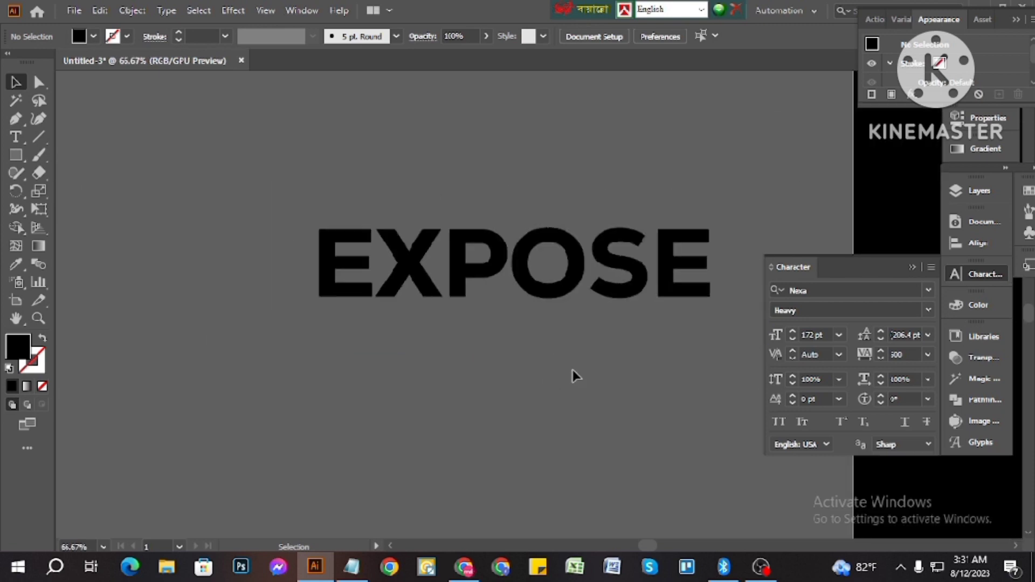
Duplicate the Nexa EXPOSE text straight below the original
left_click_drag(581, 335, 591, 435)
scroll(588, 438, "up", 2)
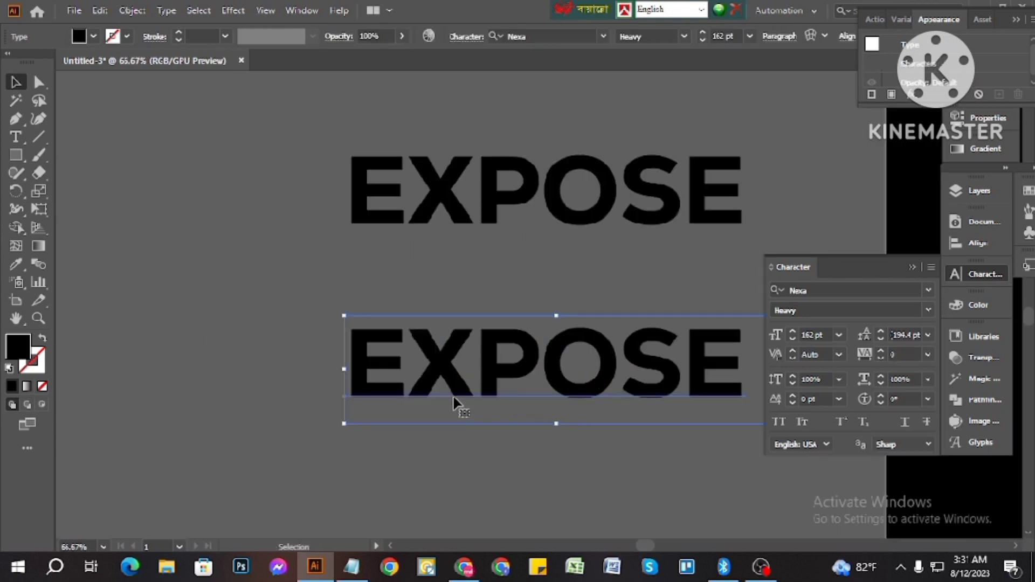
scroll(454, 405, "up", 1)
scroll(456, 410, "down", 2)
scroll(509, 397, "up", 2)
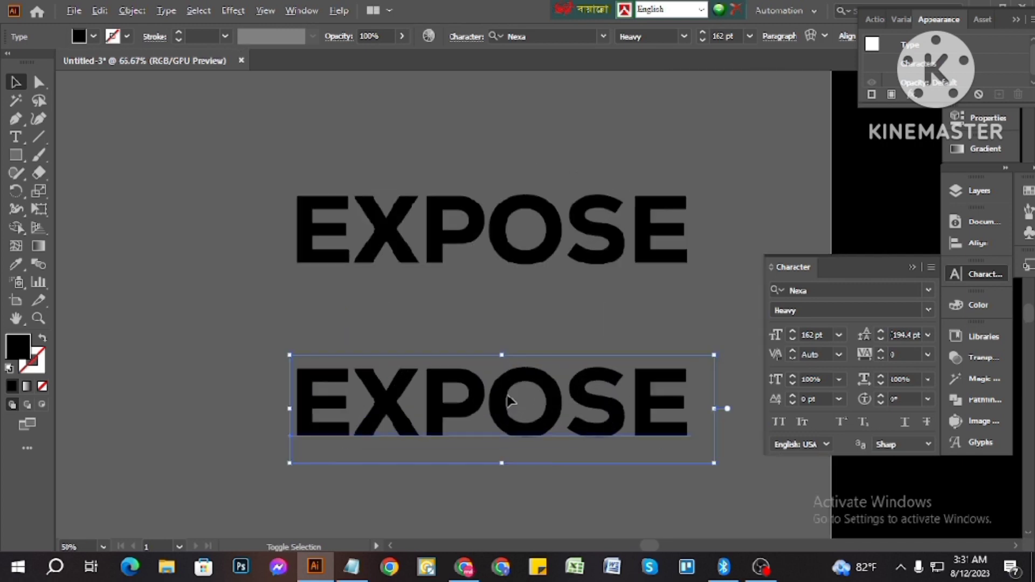
Set the font of the lower EXPOSE copy to GoodTimesRg-Regular
left_click(526, 336)
left_click(527, 388)
left_click(549, 36)
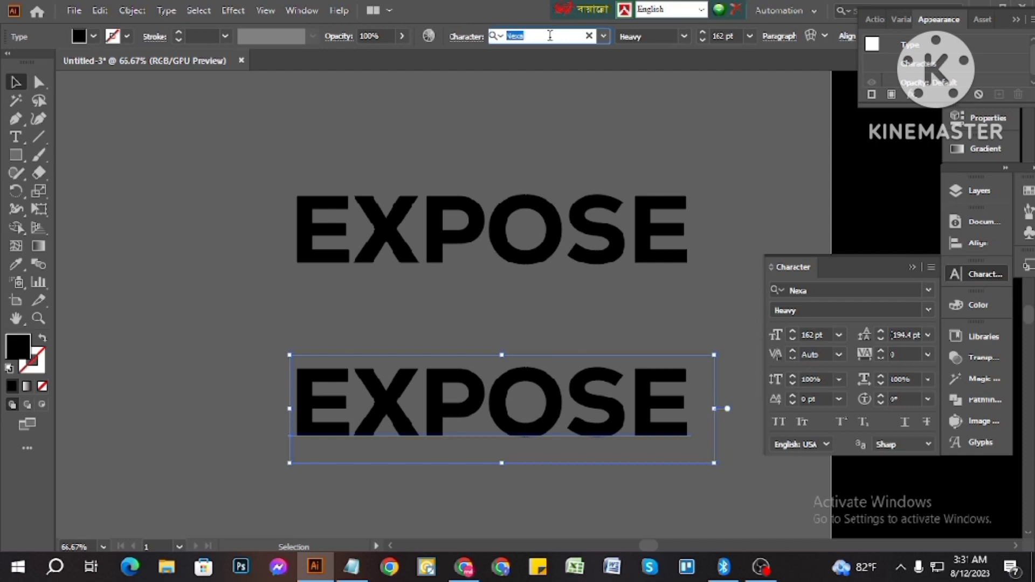
type("GOOD")
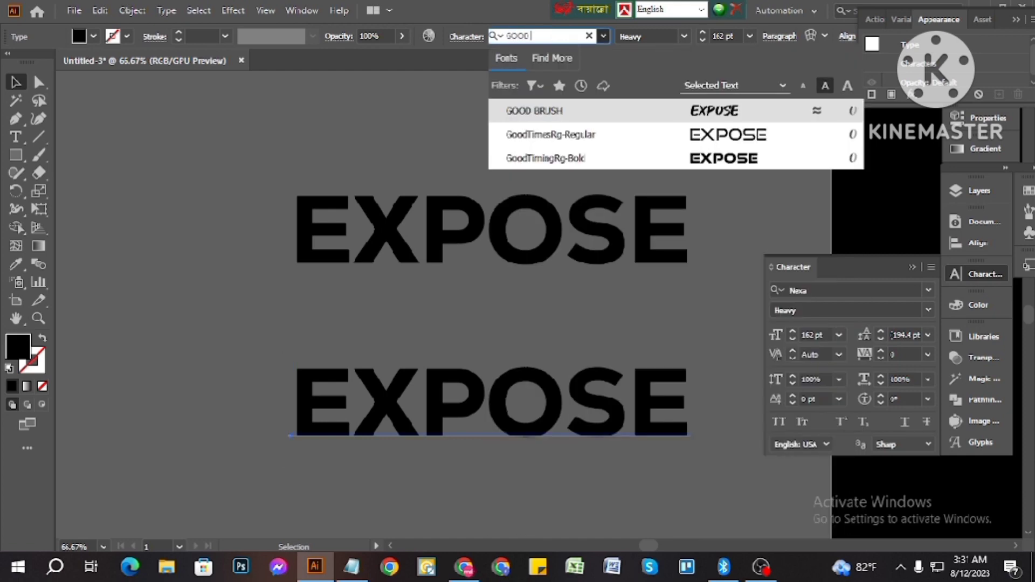
type(" TIMES")
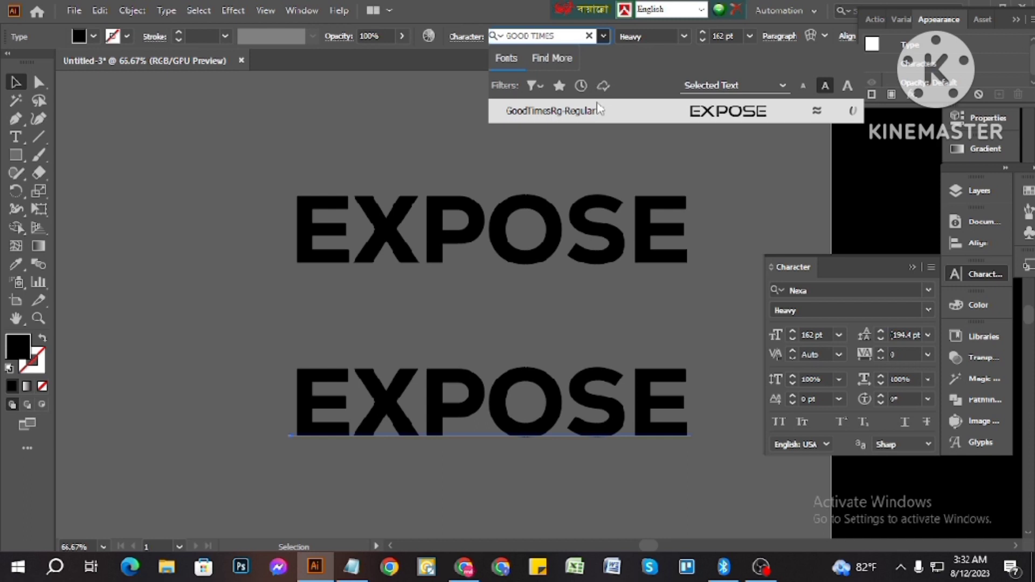
left_click(597, 105)
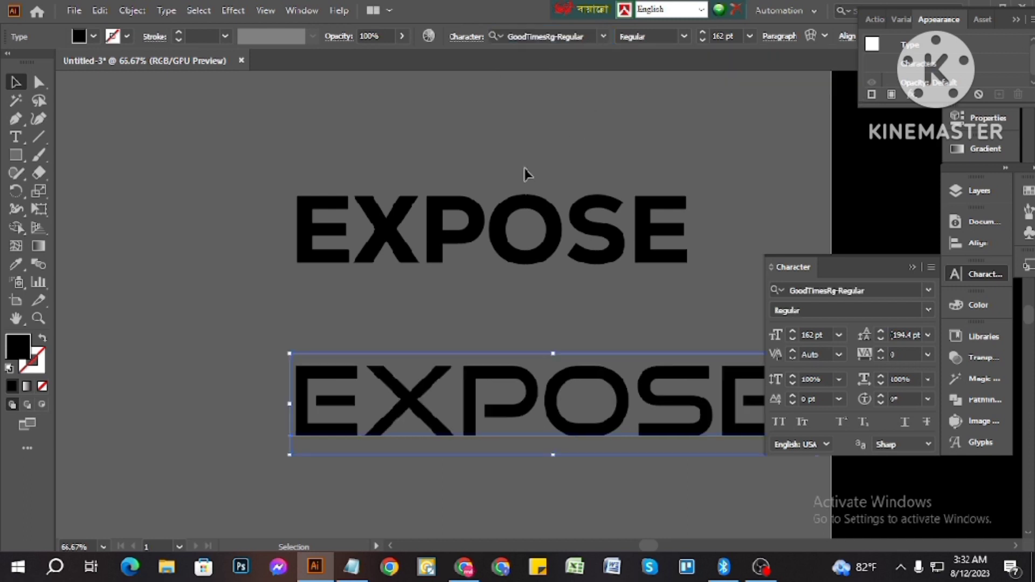
Move the Good Times EXPOSE text to the left so that it is offset from the Nexa version above
left_click(524, 172)
scroll(595, 286, "down", 3)
left_click(603, 338)
scroll(512, 350, "up", 3)
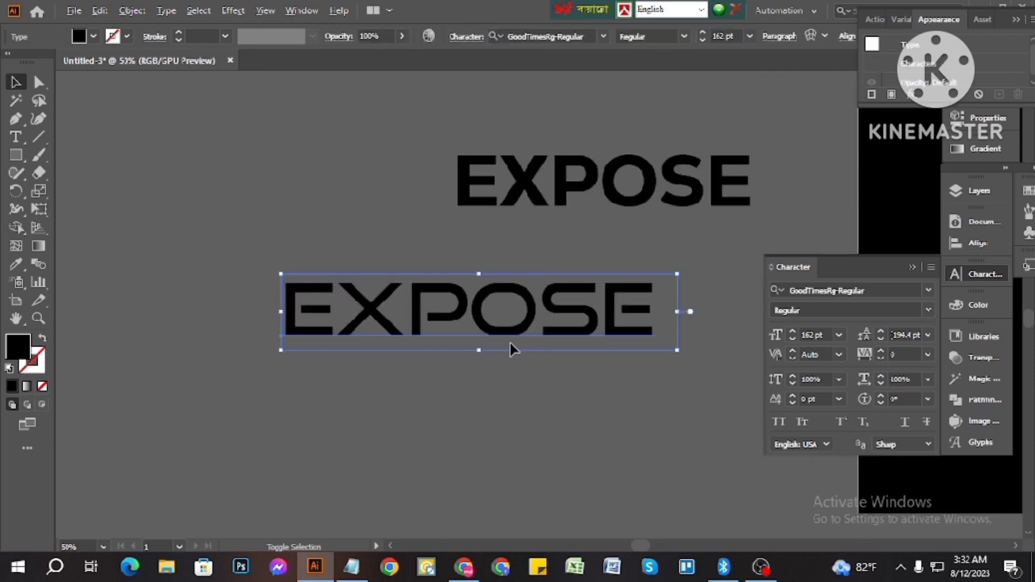
left_click_drag(537, 210, 498, 392)
left_click(507, 427)
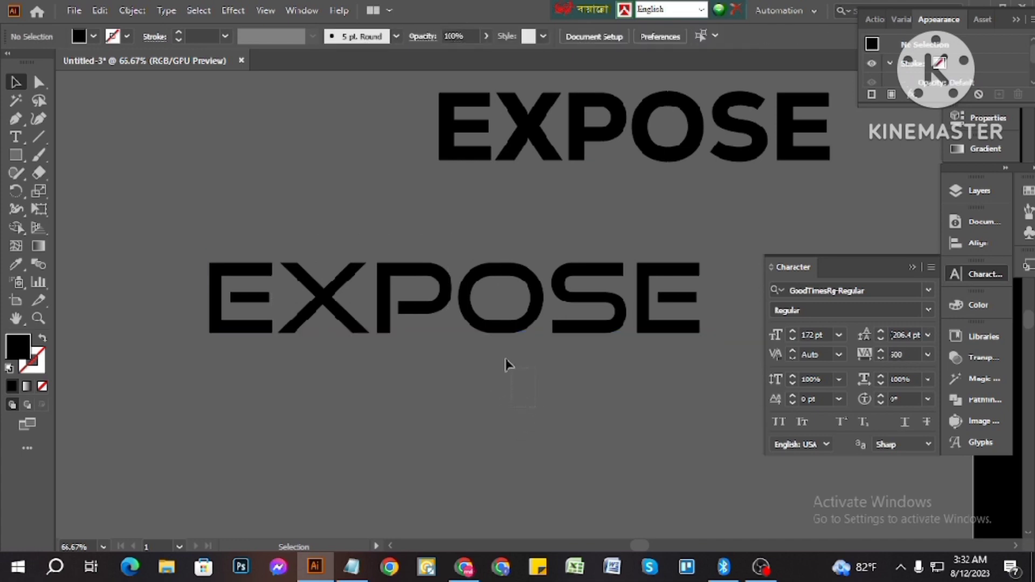
left_click(563, 285)
left_click(638, 139)
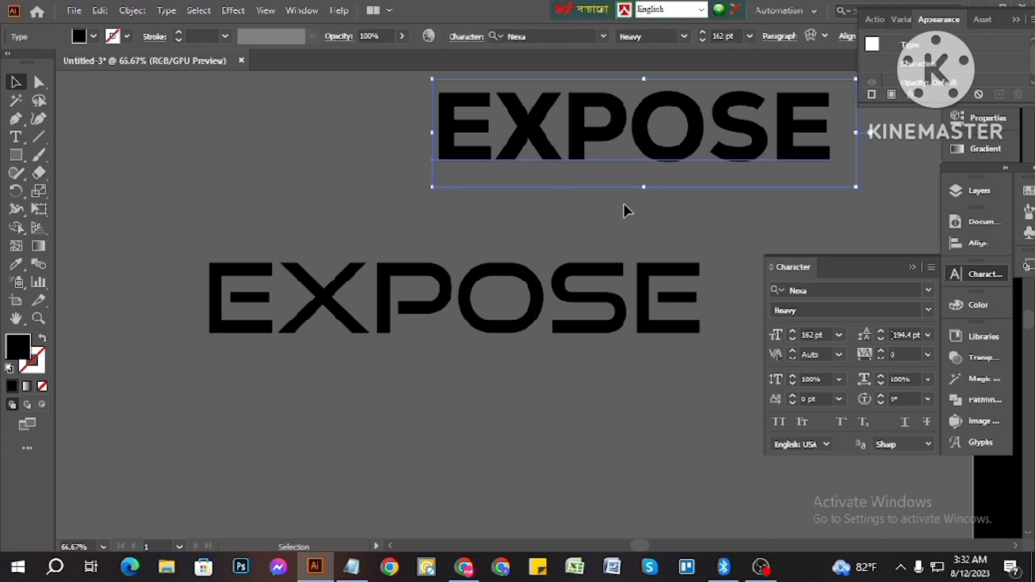
scroll(651, 196, "up", 3)
scroll(626, 155, "up", 1)
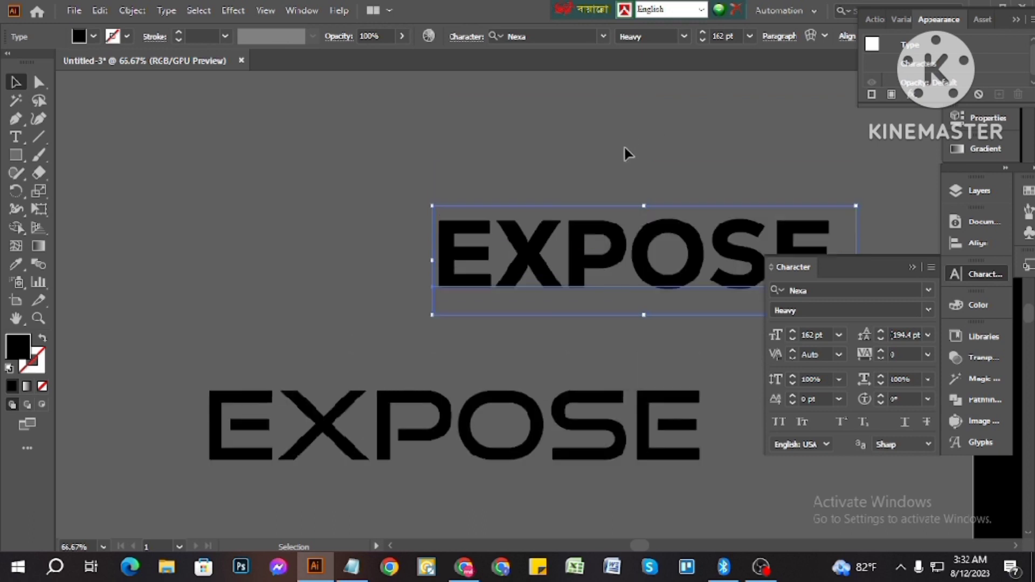
left_click(460, 132)
left_click(673, 278)
left_click(470, 405)
scroll(480, 398, "down", 1)
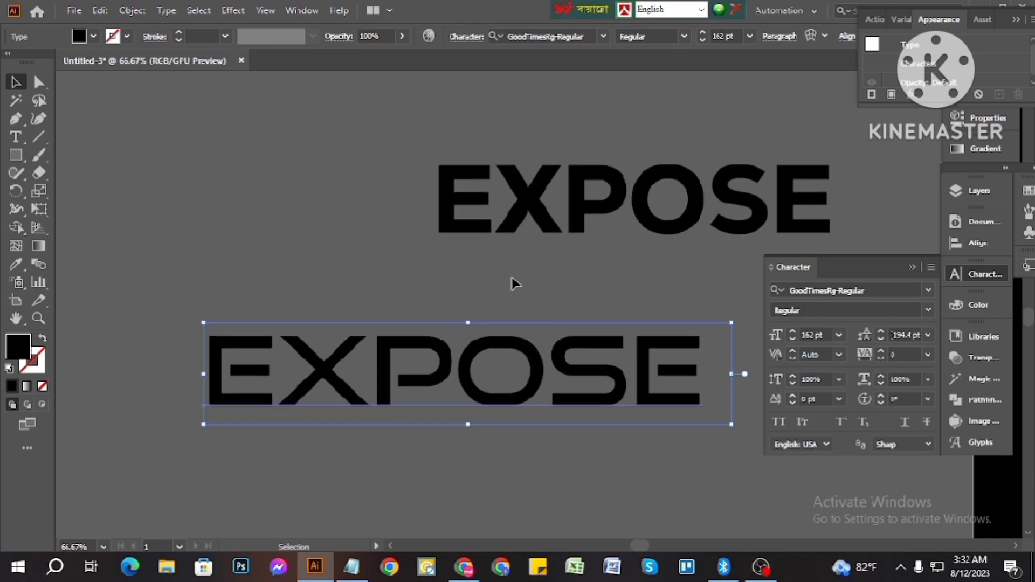
left_click(512, 316)
Set the tracking of the Good Times EXPOSE text to 500
left_click(512, 372)
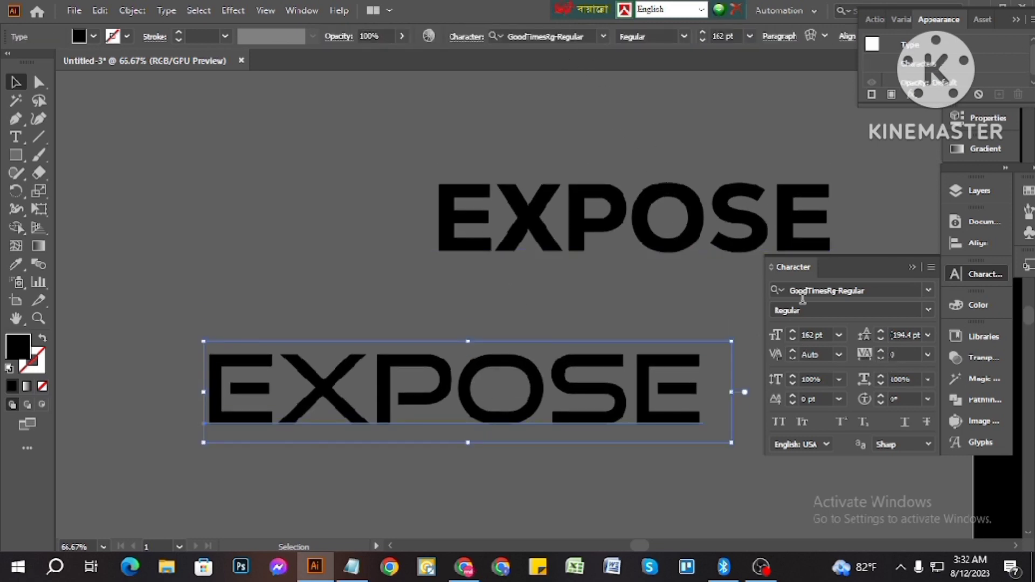
left_click(908, 354)
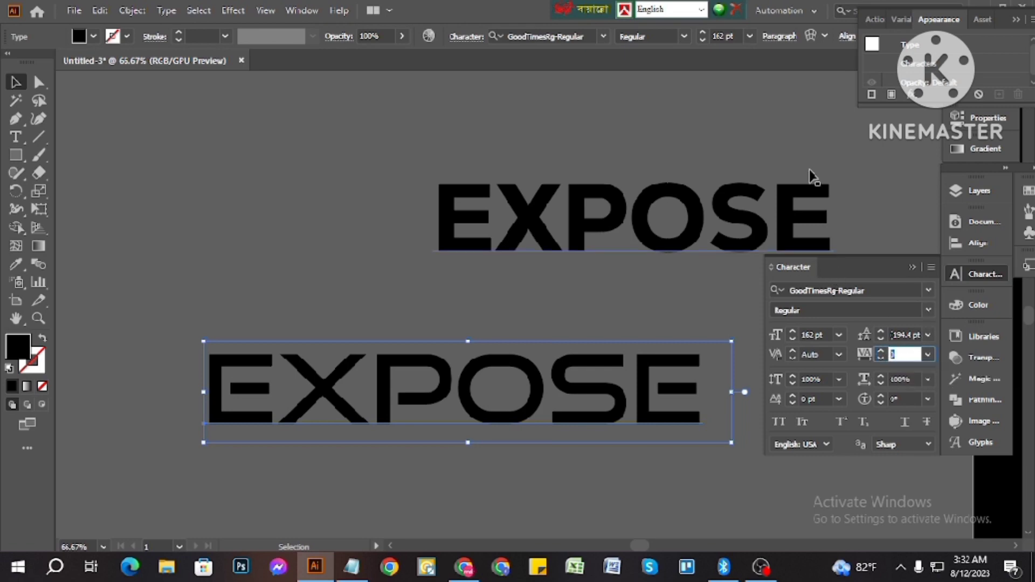
key("Return")
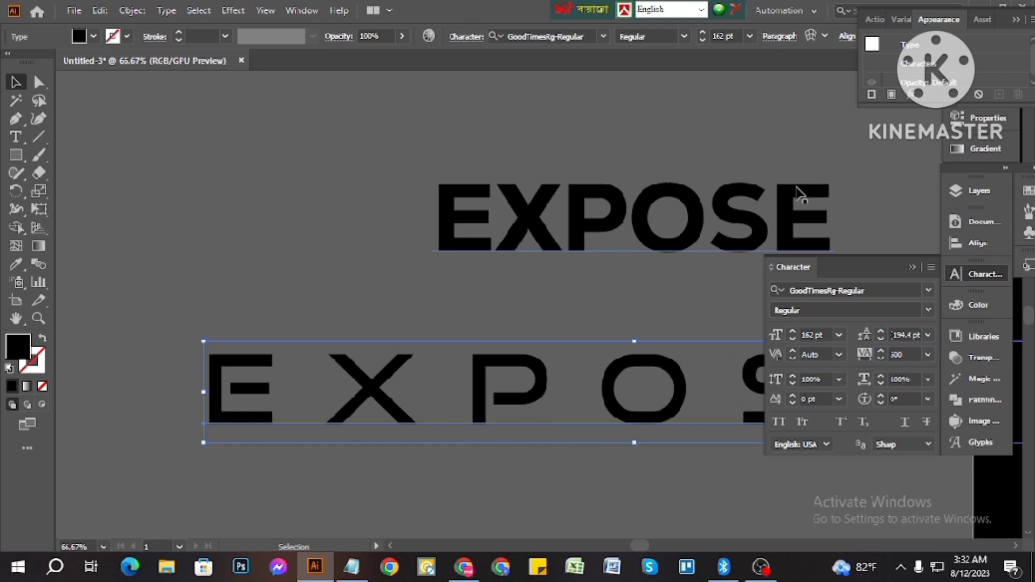
Move the widely spaced Good Times EXPOSE text up and left, above the Nexa version
key("ctrl+minus")
key("ctrl+minus")
left_click(476, 490)
left_click_drag(504, 410, 399, 188)
left_click(393, 246)
scroll(373, 197, "up", 2)
left_click(379, 230)
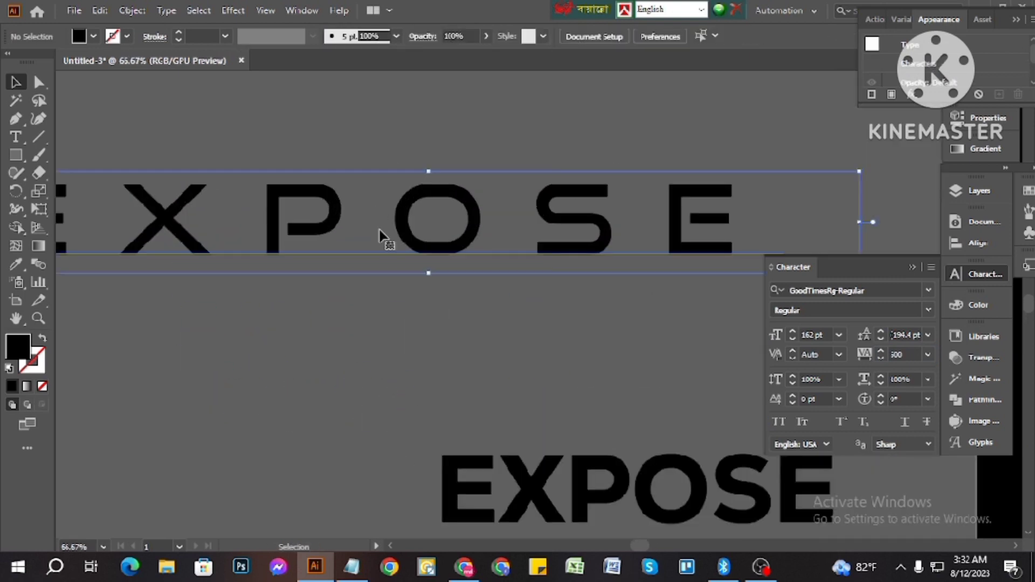
Set the tracking of the Good Times EXPOSE text to 400
scroll(488, 263, "down", 3)
left_click(458, 273)
scroll(457, 272, "up", 3)
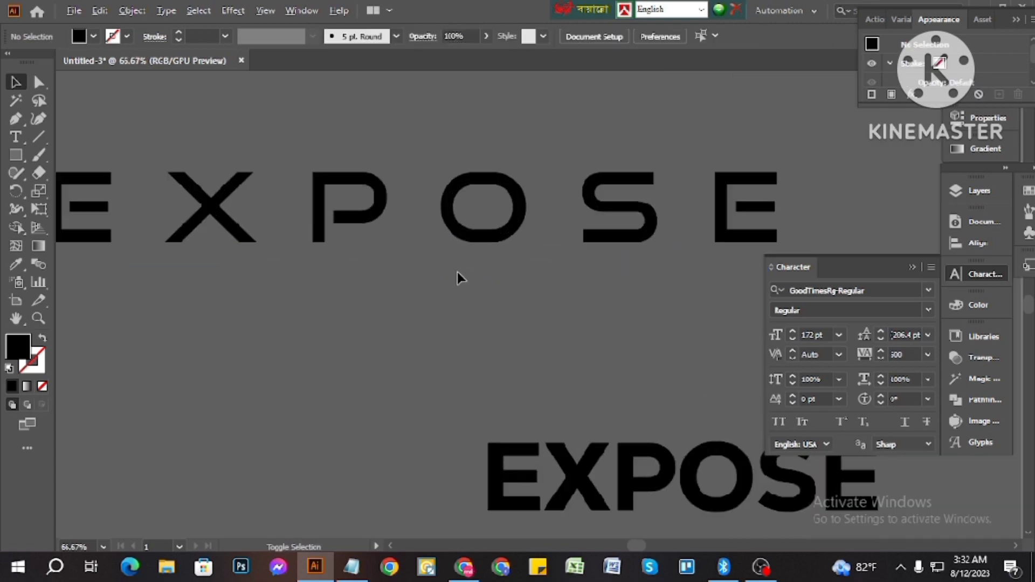
left_click(462, 237)
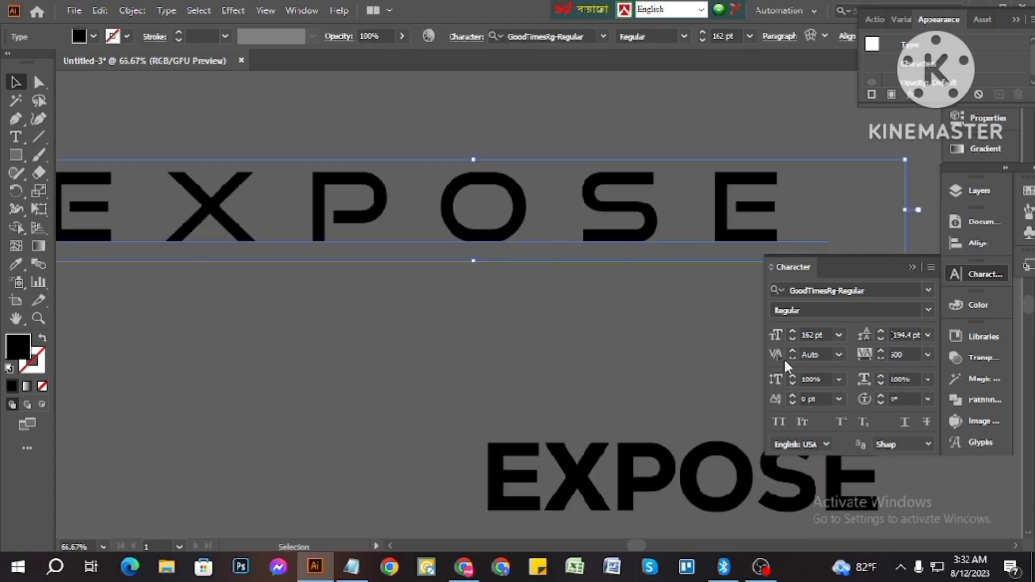
left_click(899, 354)
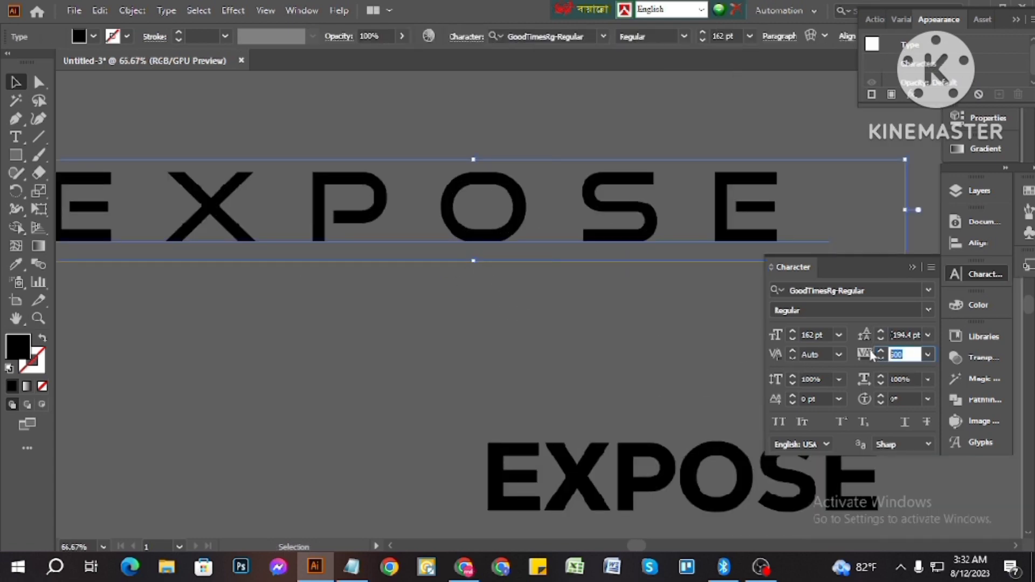
type("40")
key("Return")
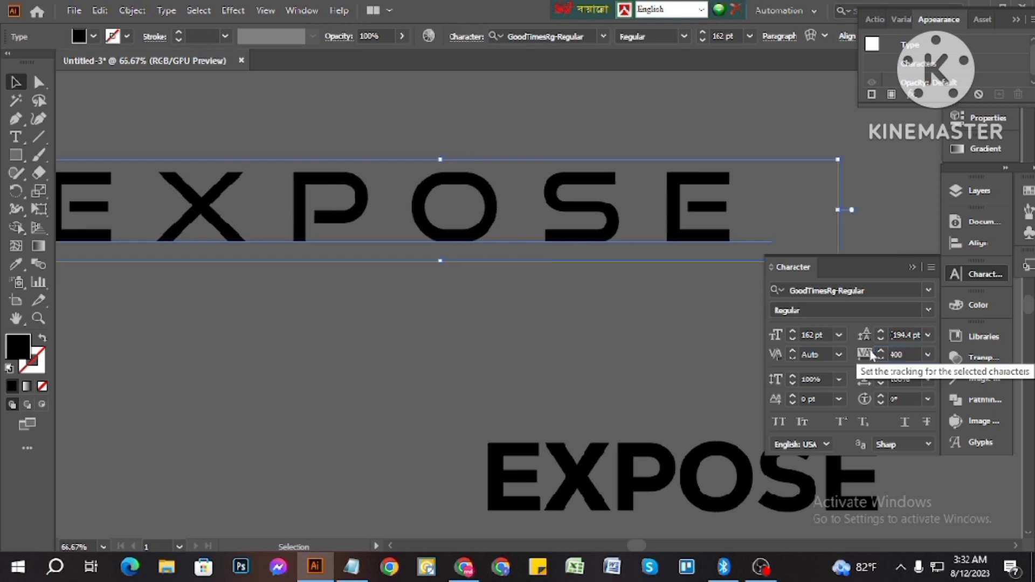
left_click(517, 373)
scroll(598, 315, "down", 2)
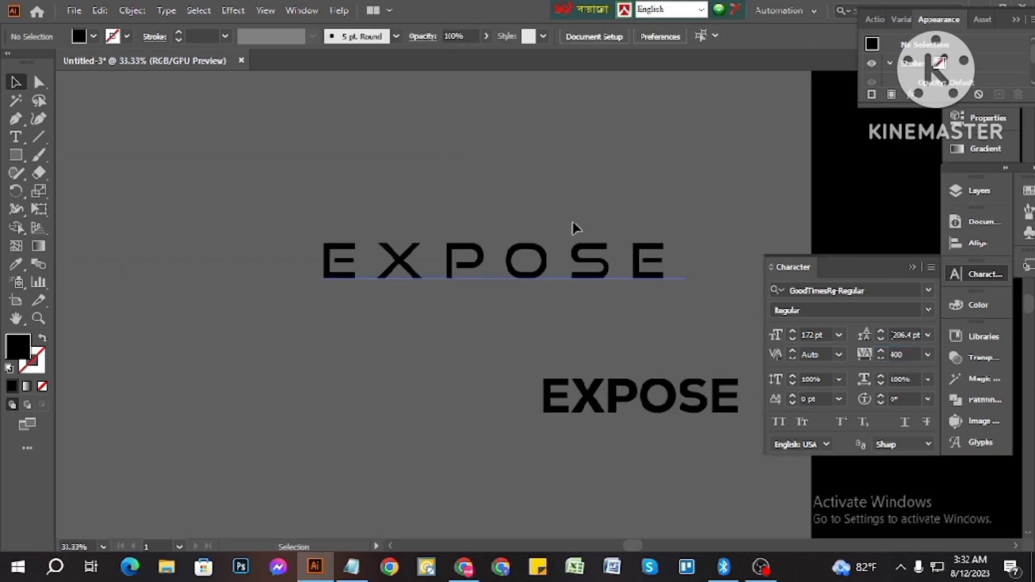
Duplicate the Nexa EXPOSE text and place the copy below and to the left of the original
scroll(584, 261, "down", 2)
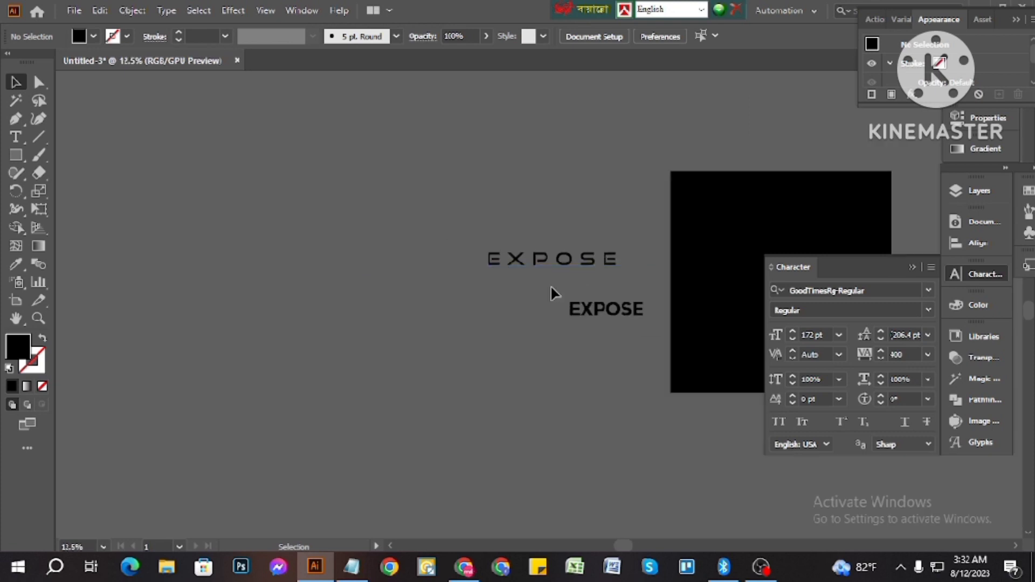
scroll(561, 282, "up", 1)
scroll(583, 279, "down", 1)
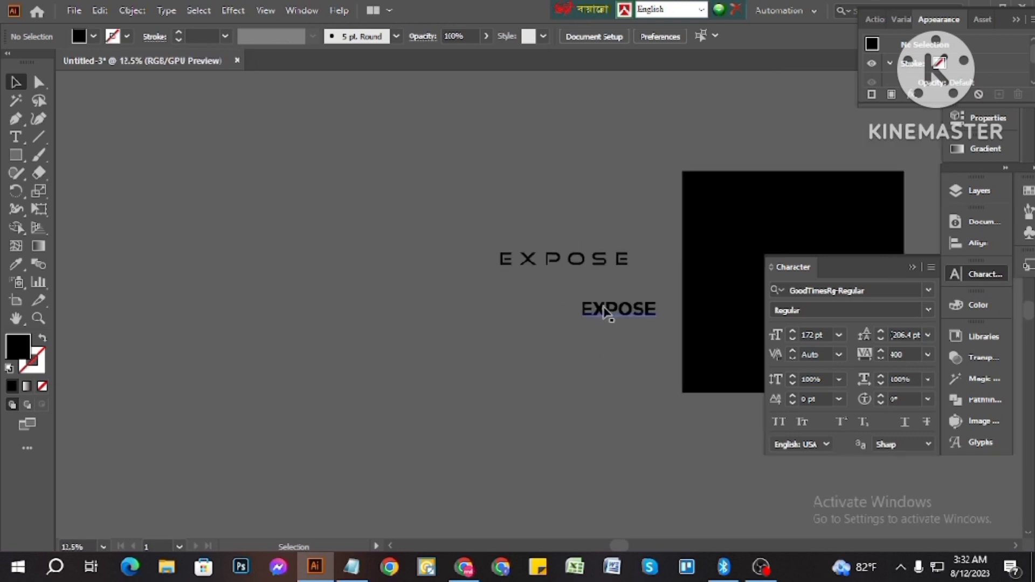
left_click_drag(604, 315, 473, 399)
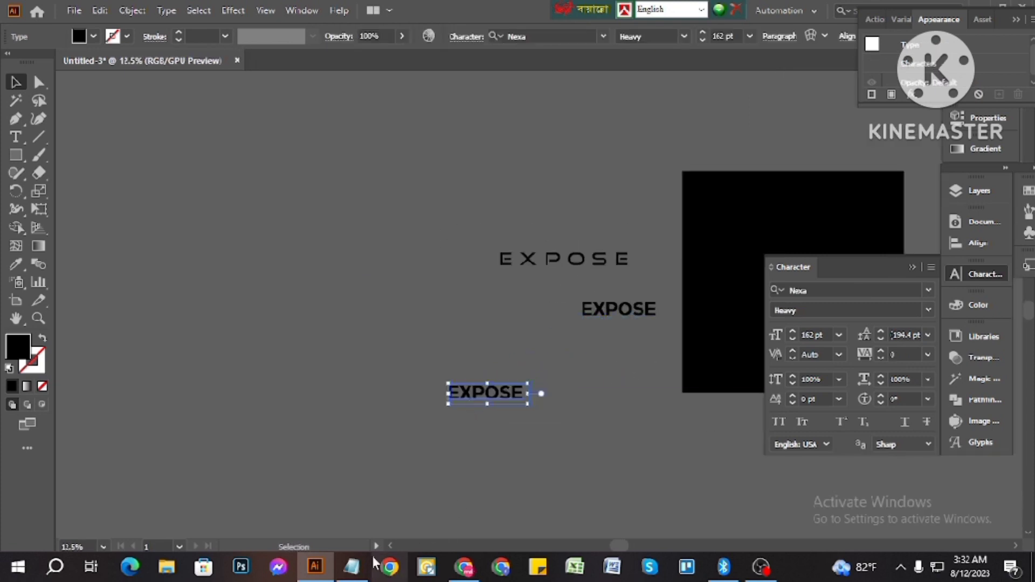
Copy the font name ETHNOCENTRIC from the Notepad note and set the duplicated EXPOSE text to Ethnocentric Regular in Illustrator
left_click(354, 567)
left_click(825, 385)
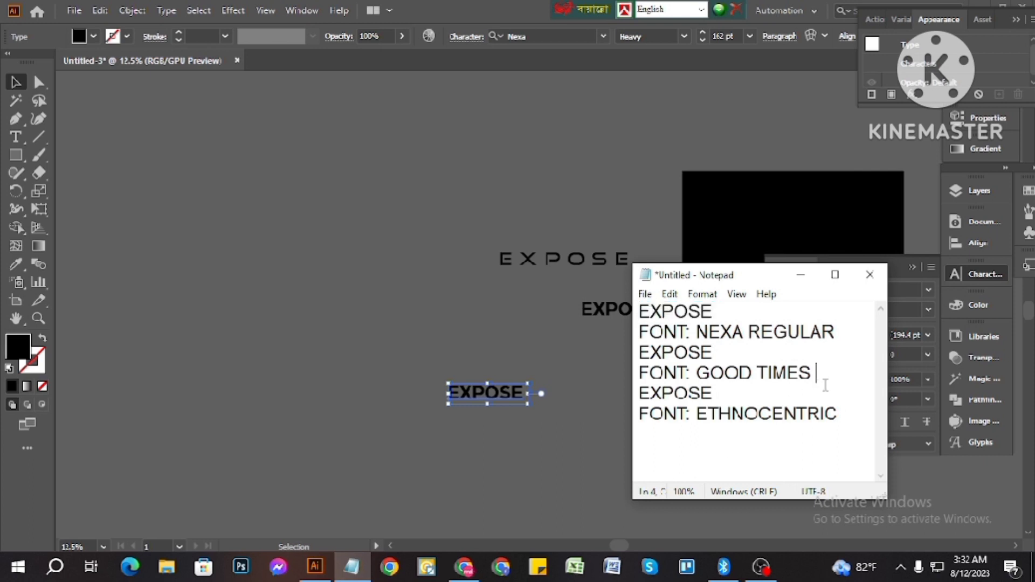
left_click_drag(853, 403, 697, 406)
key("ctrl+c")
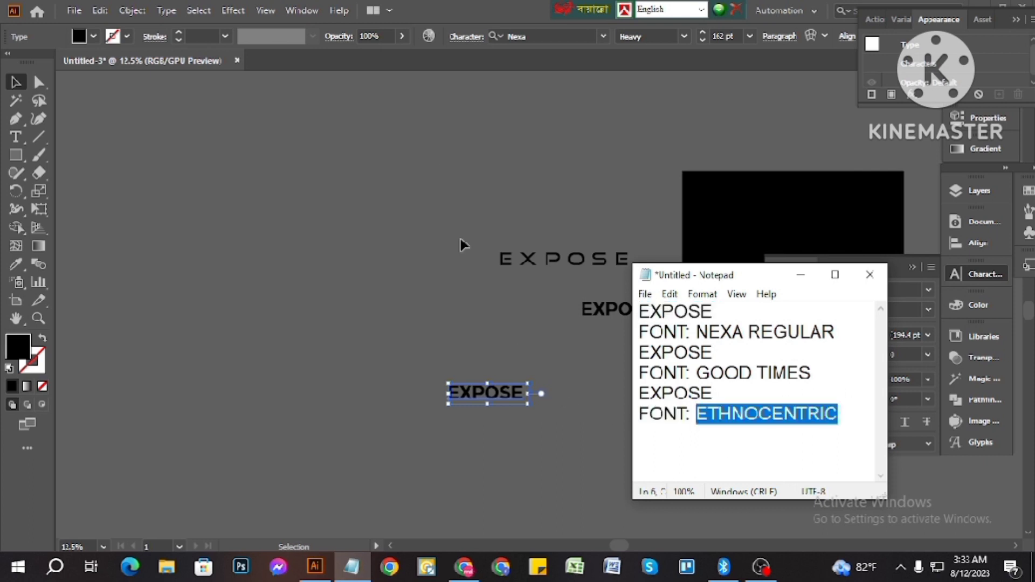
left_click(553, 34)
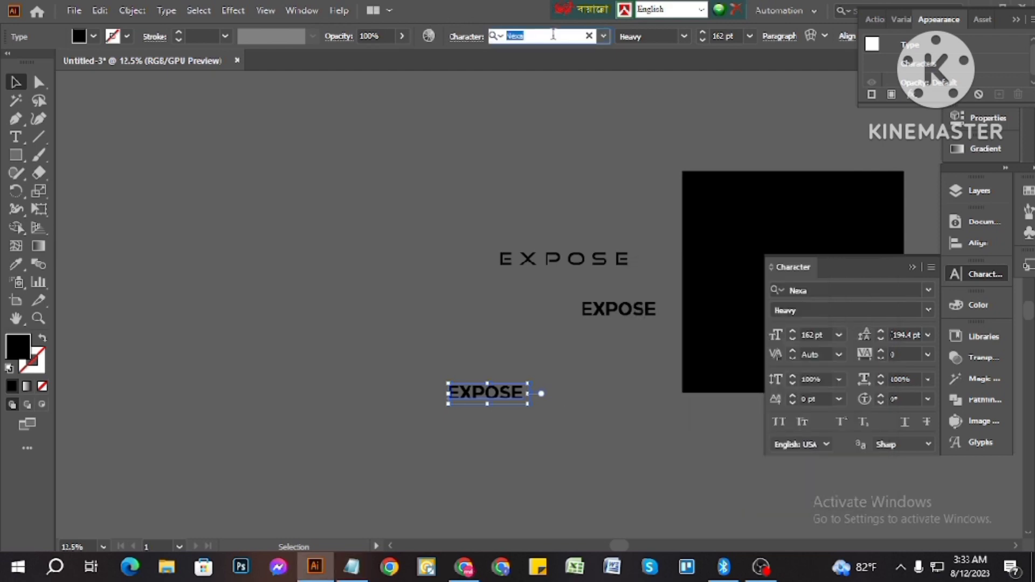
key("ctrl+v")
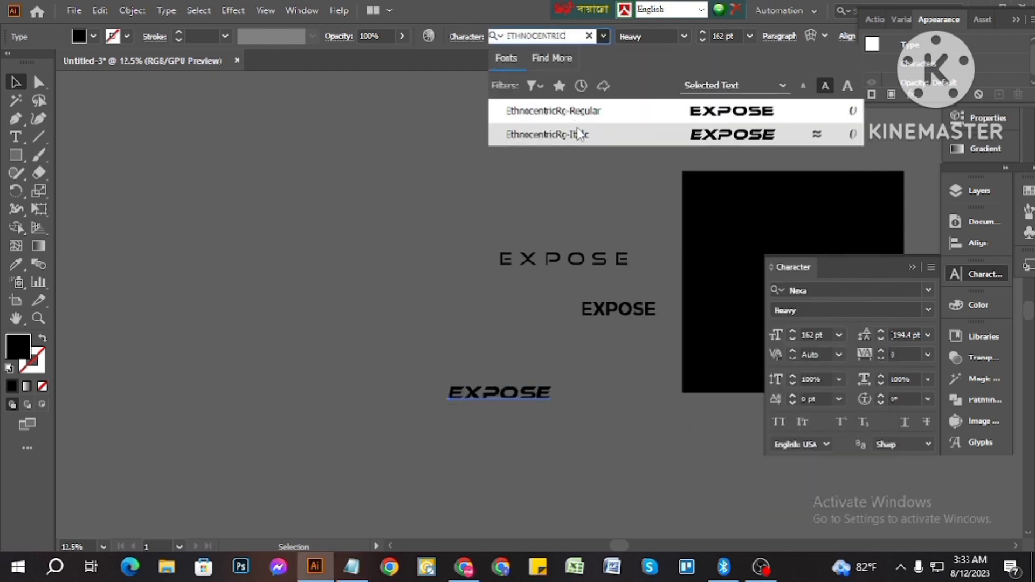
left_click(582, 114)
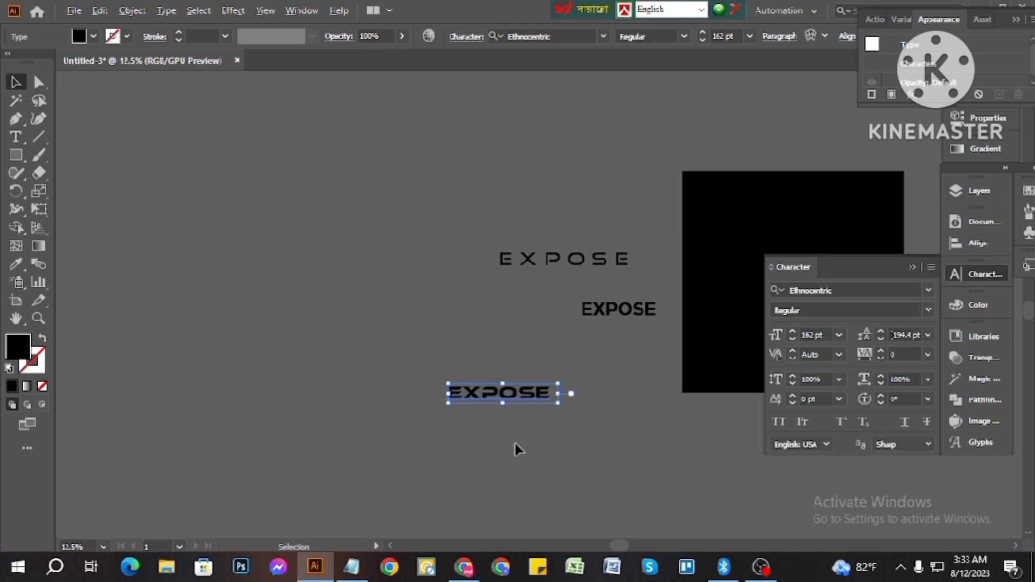
Examine the letter shapes of the Ethnocentric EXPOSE text up close and compare them with the other font versions
scroll(509, 431, "up", 4)
left_click(503, 354)
scroll(477, 316, "up", 2)
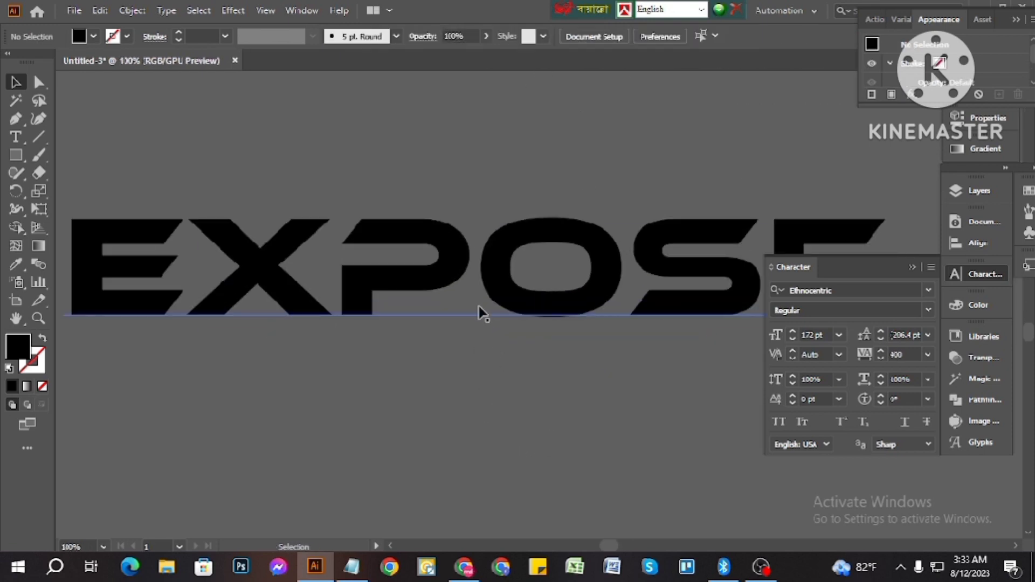
scroll(462, 318, "down", 2)
scroll(508, 321, "up", 2)
scroll(518, 317, "up", 1)
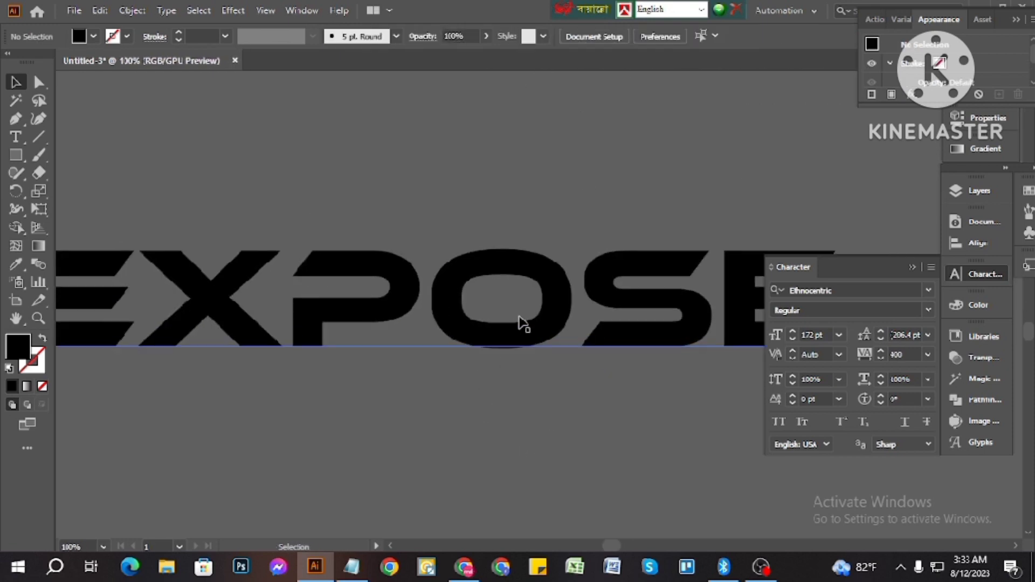
scroll(519, 322, "down", 3)
scroll(528, 329, "up", 3)
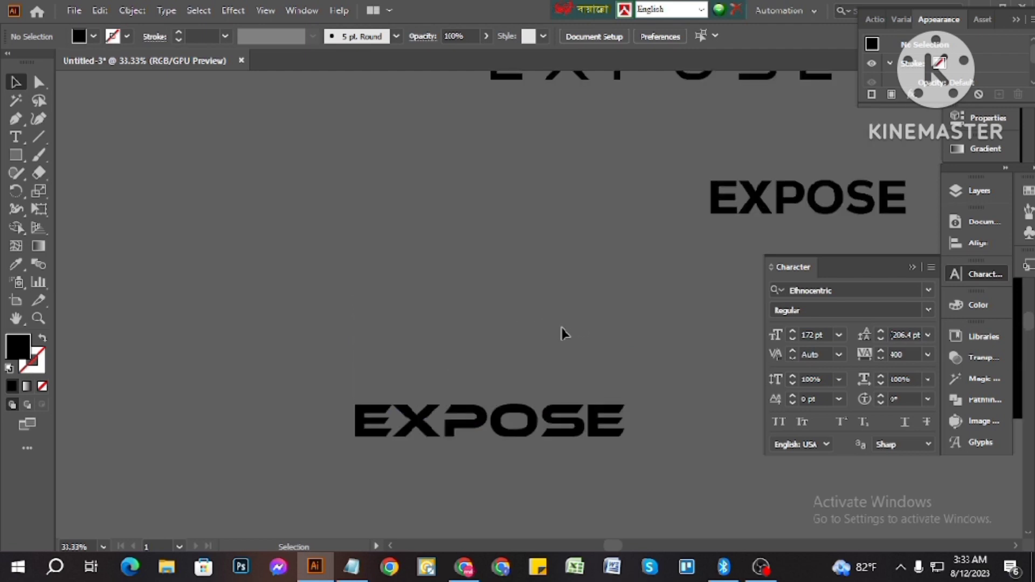
scroll(541, 312, "up", 2)
scroll(541, 312, "down", 1)
scroll(541, 312, "up", 1)
scroll(541, 312, "down", 2)
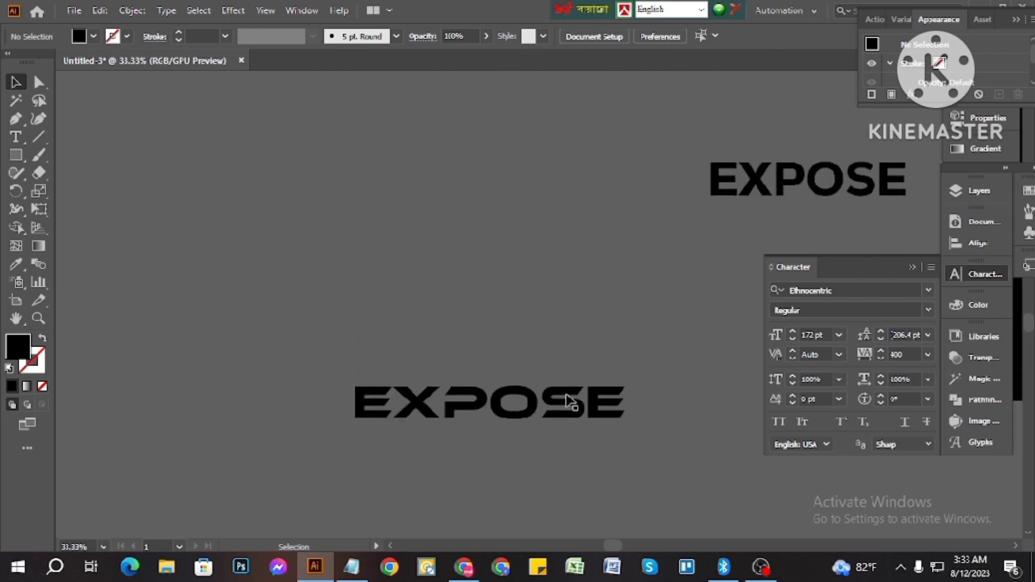
scroll(568, 418, "up", 3)
scroll(547, 415, "down", 4)
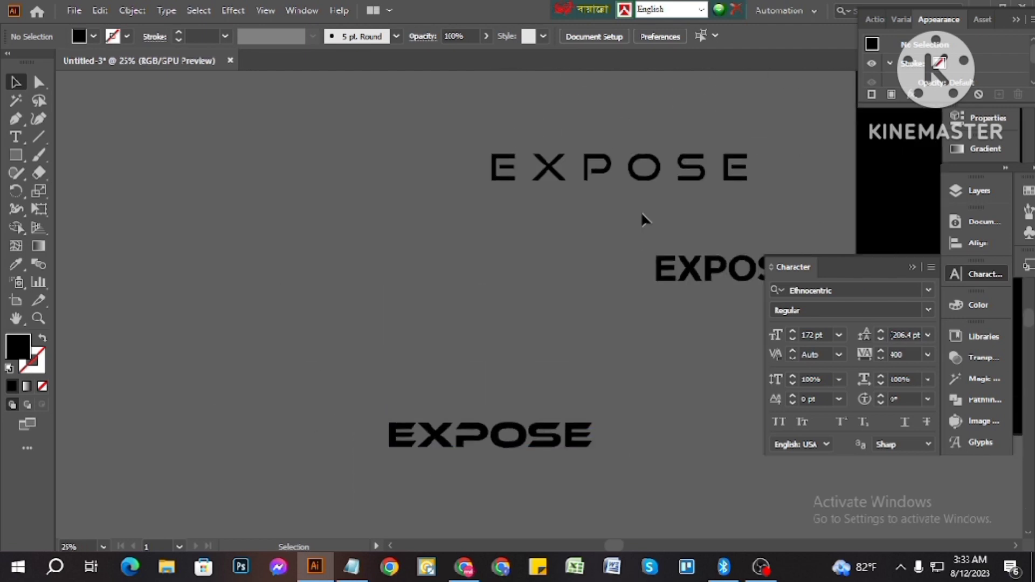
Move the Good Times EXPOSE text to the left and slightly down, farther away from the Nexa version
scroll(644, 221, "up", 2)
scroll(653, 227, "up", 1)
left_click_drag(658, 219, 485, 268)
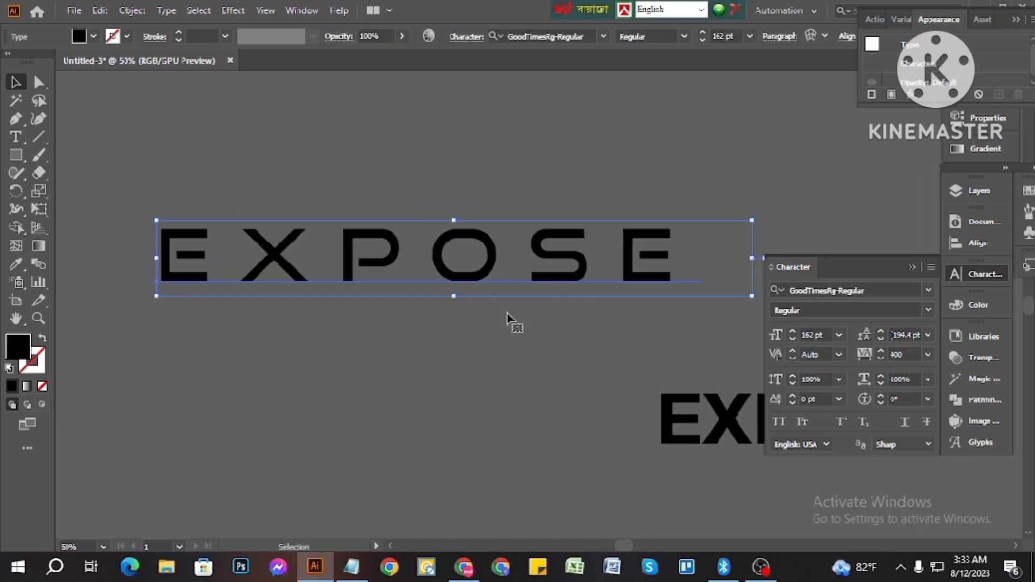
scroll(610, 293, "up", 1)
scroll(647, 246, "up", 3)
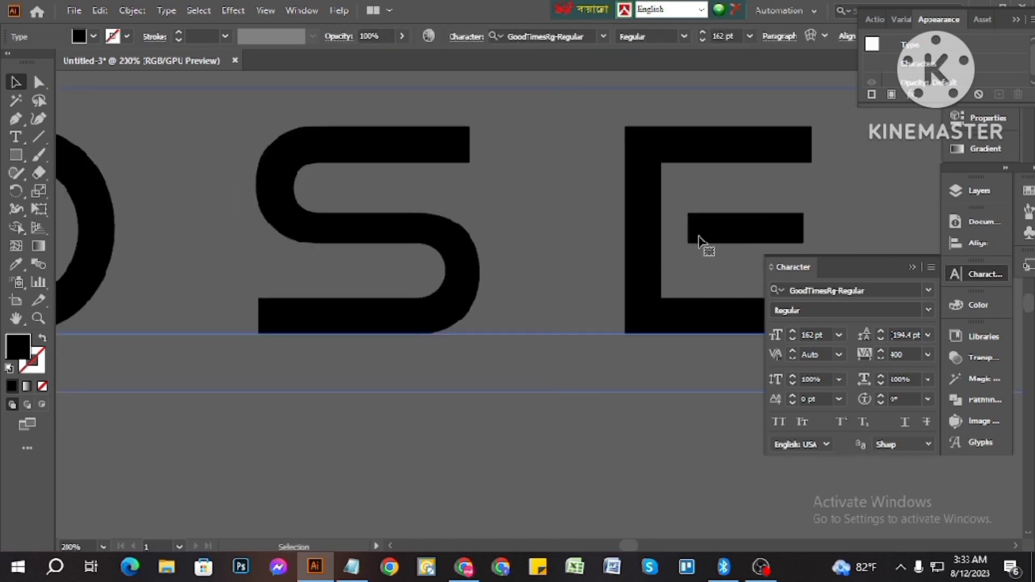
right_click(391, 211)
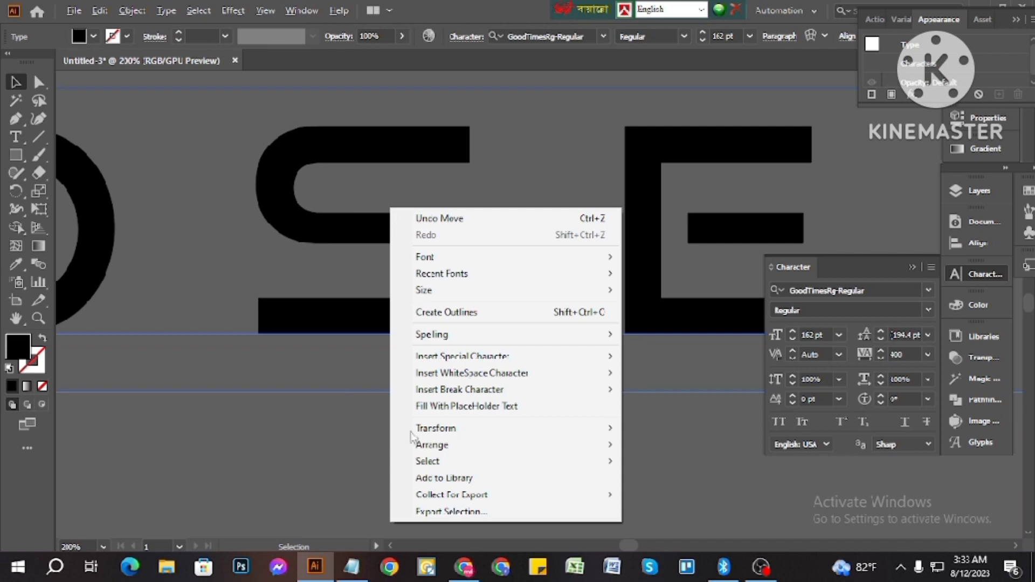
left_click(308, 431)
scroll(494, 386, "down", 4)
Duplicate the Good Times EXPOSE text directly below the original and convert the copy to outlines
left_click_drag(476, 259, 468, 368)
right_click(457, 368)
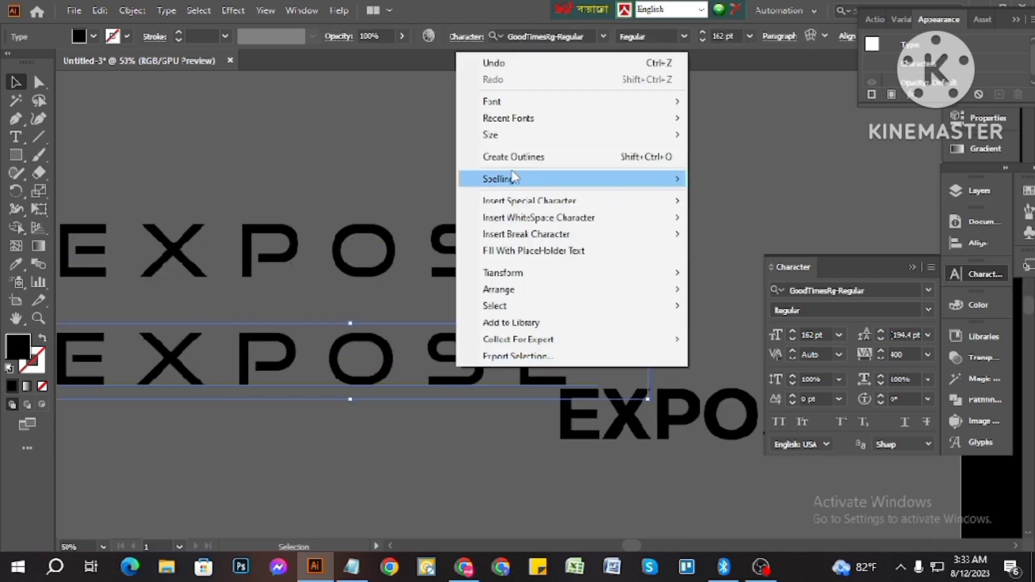
left_click(514, 157)
left_click(481, 143)
Try to shift the detached middle bar of the outlined final E left onto its stem with the Direct Selection tool
scroll(529, 334, "down", 2)
scroll(520, 335, "up", 3)
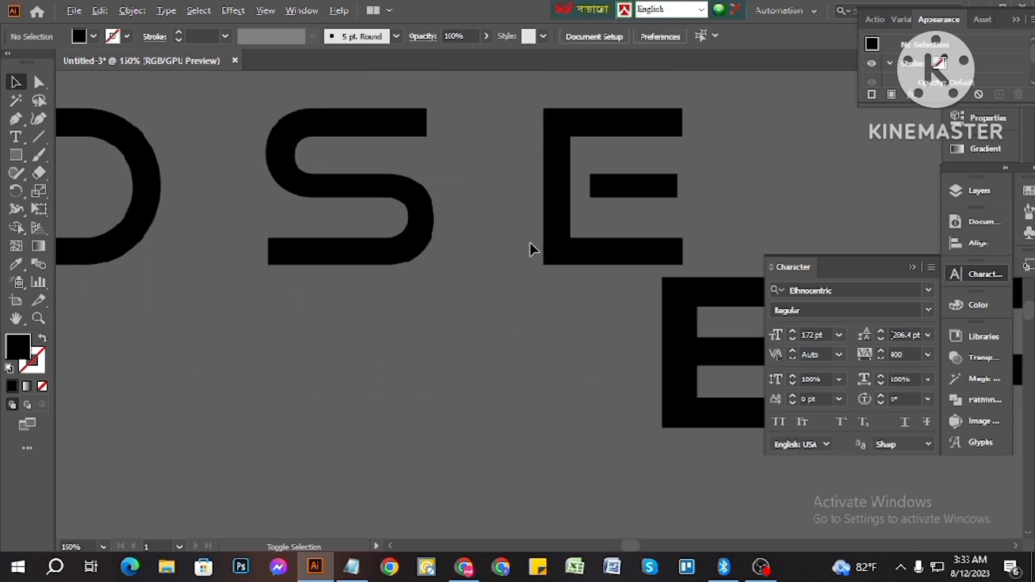
scroll(583, 184, "up", 2)
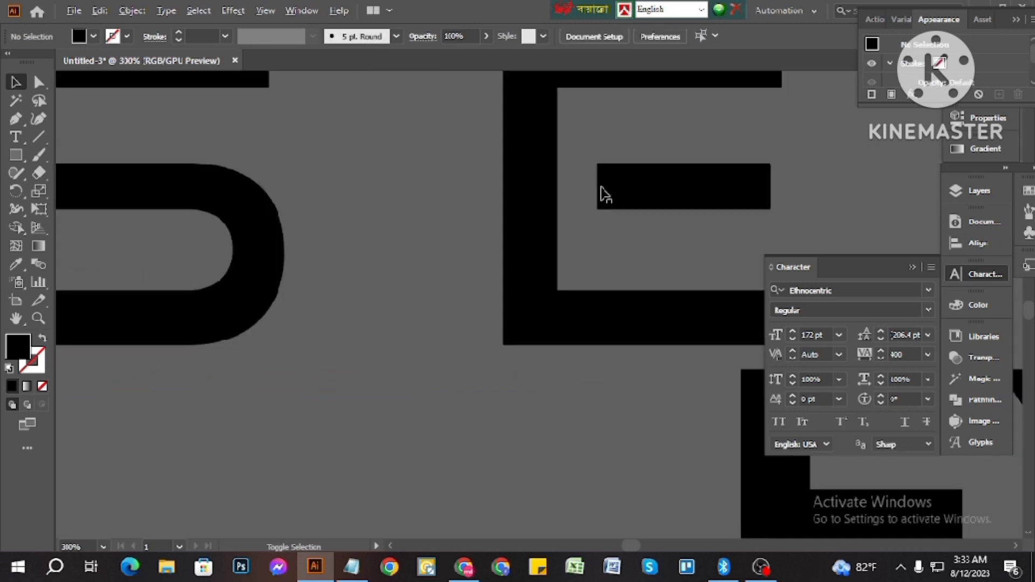
left_click(46, 82)
left_click(611, 189)
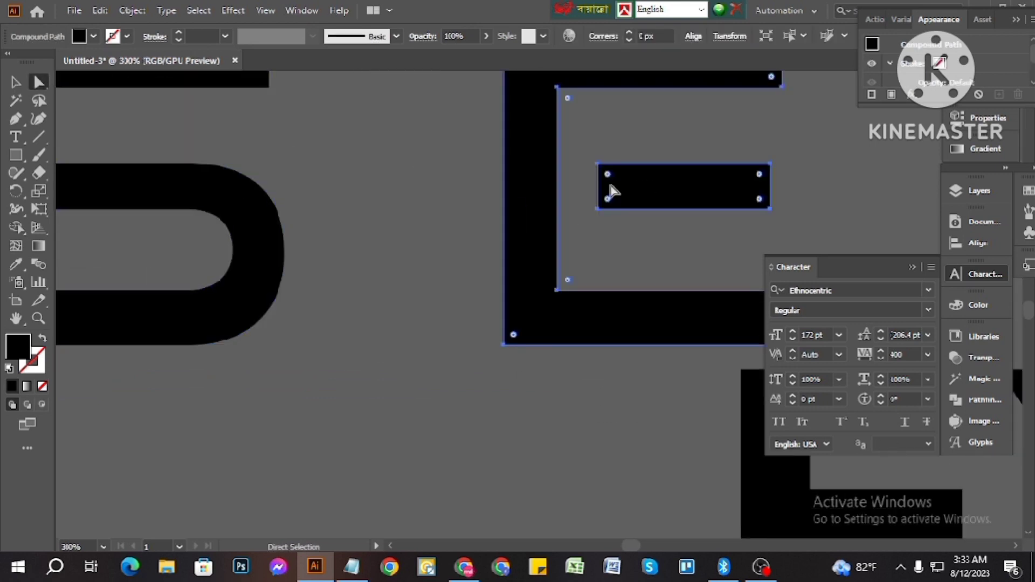
left_click_drag(598, 183, 544, 189)
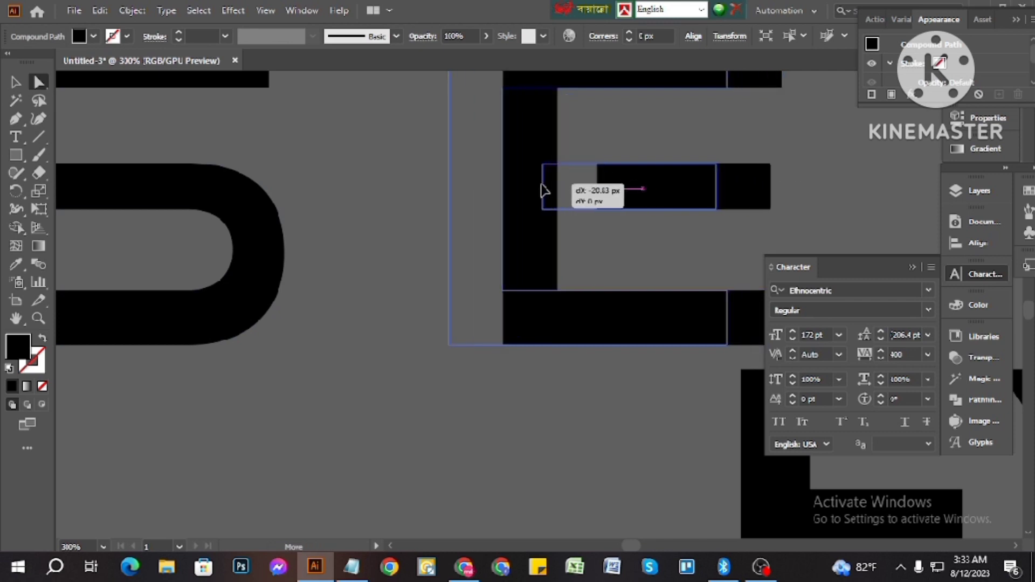
key("ctrl+z")
right_click(647, 197)
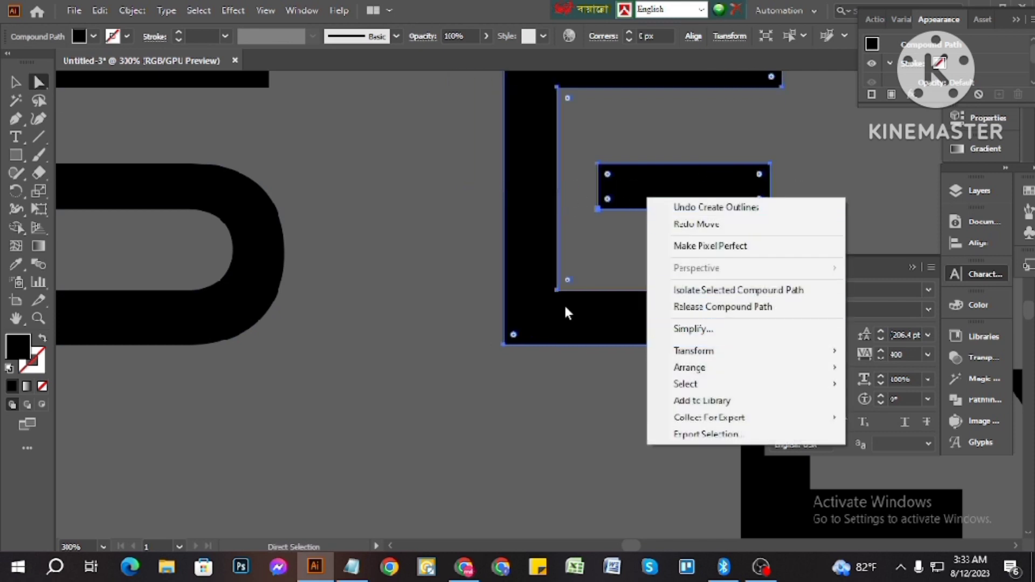
Extend the final E's middle bar by moving its two left anchor points to the outer edge of the stem
left_click(596, 208)
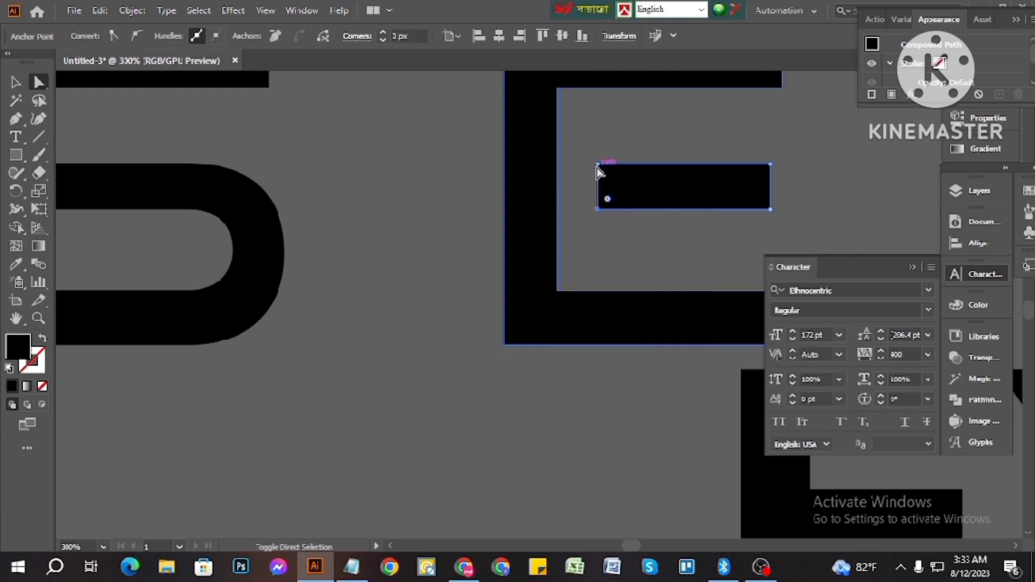
left_click(597, 165, "shift")
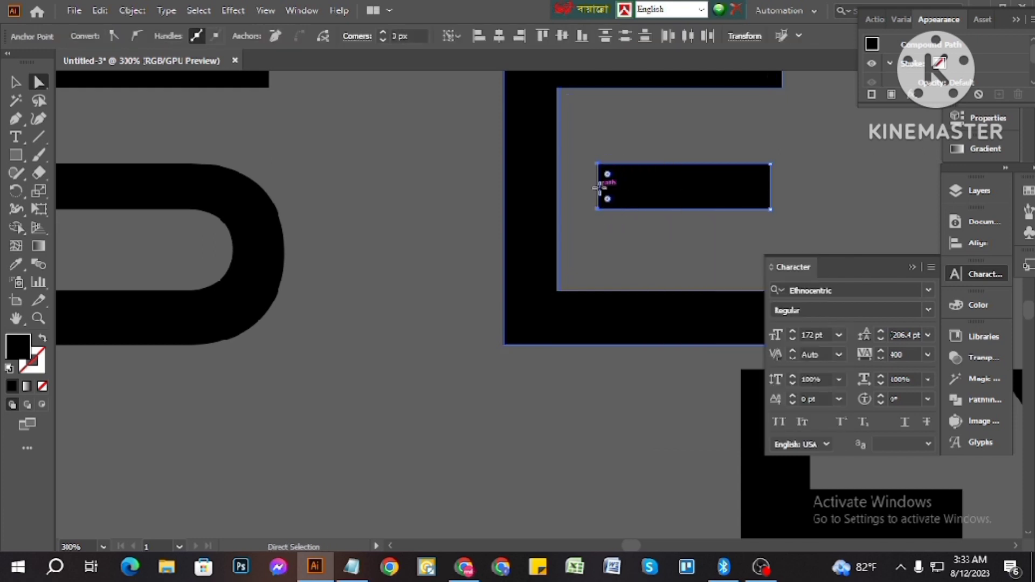
left_click_drag(603, 193, 505, 192)
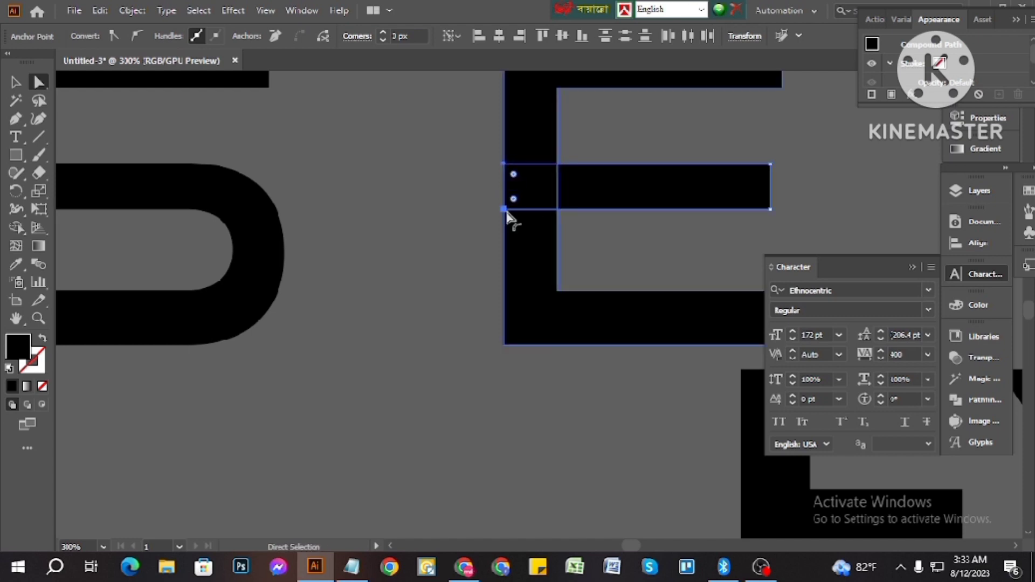
scroll(455, 296, "up", 1)
left_click(449, 299)
Try to move the inner vertical edge of the final E's stem to the left, then undo the changes
scroll(625, 276, "up", 3)
scroll(626, 277, "up", 1)
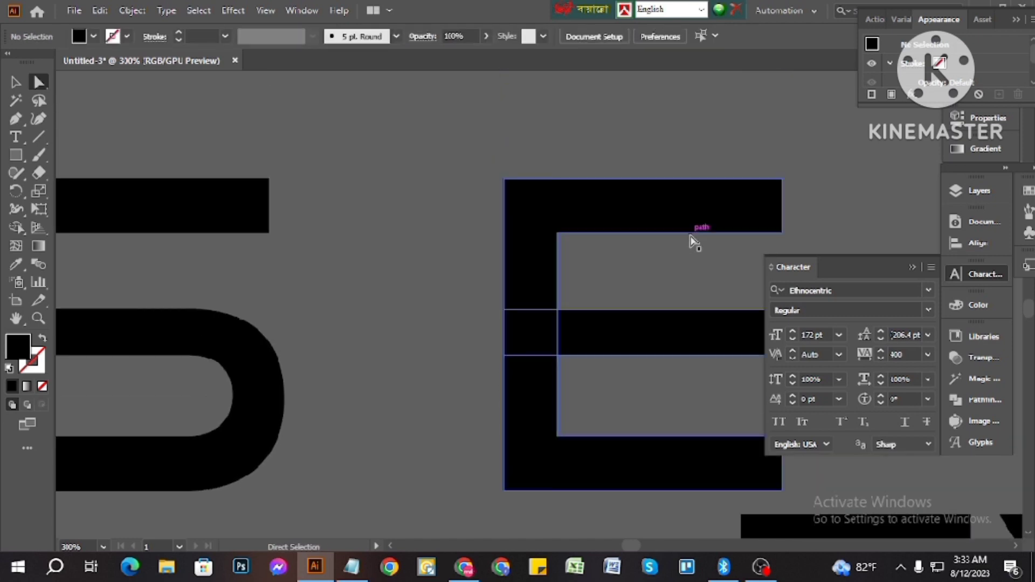
scroll(675, 259, "down", 1)
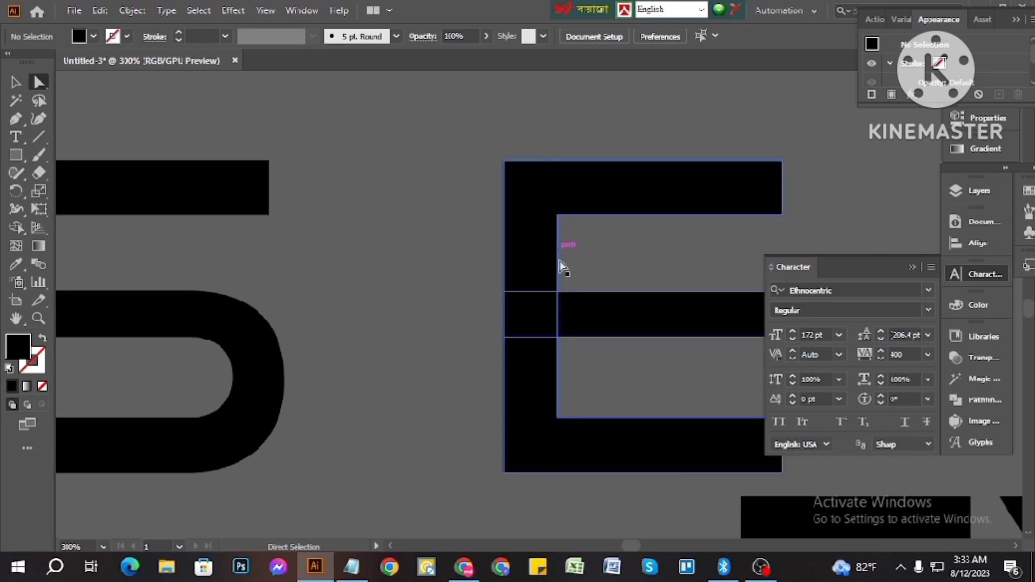
scroll(557, 276, "up", 3)
left_click_drag(580, 262, 424, 243)
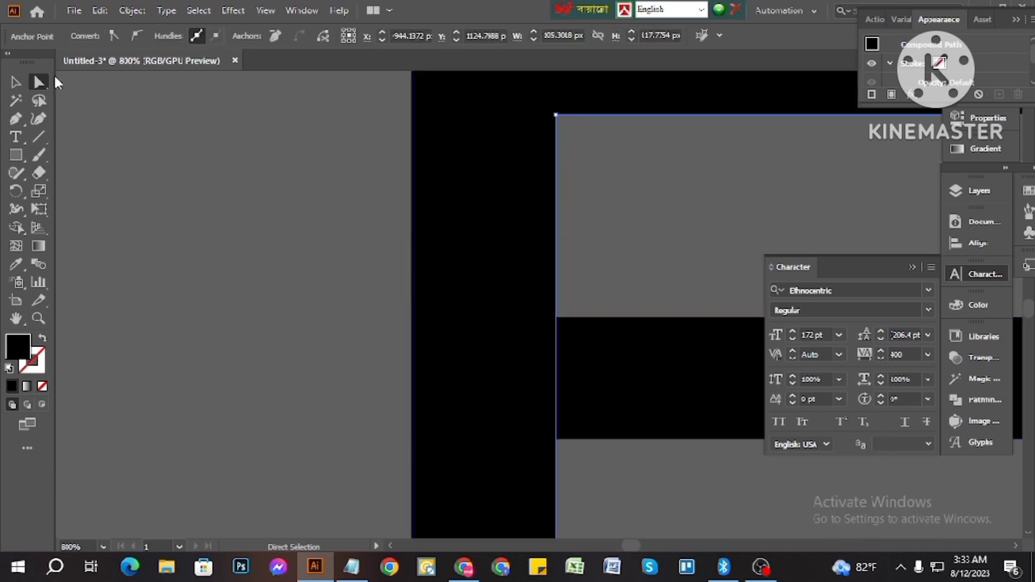
left_click(607, 270)
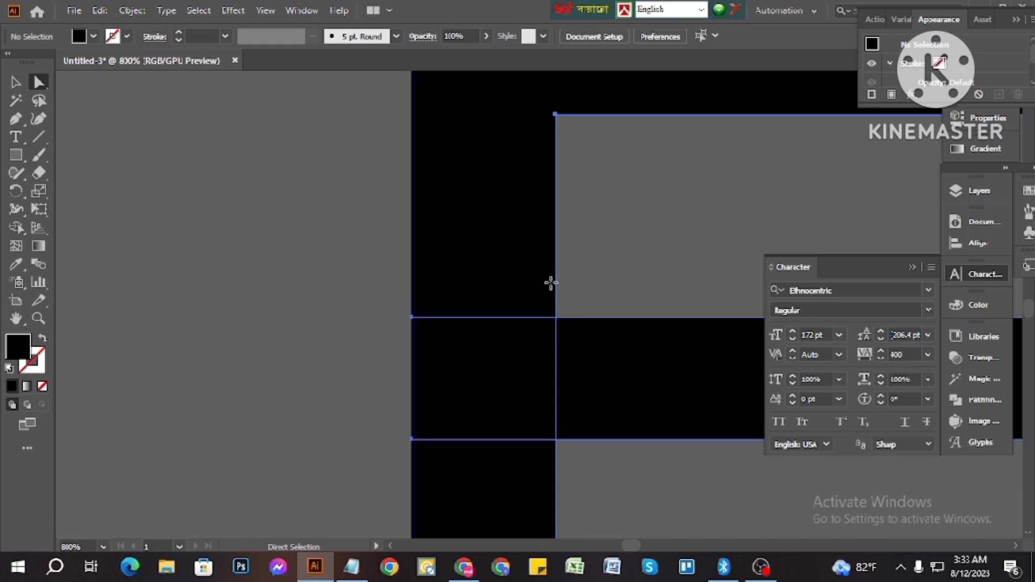
left_click(557, 268)
left_click(555, 114)
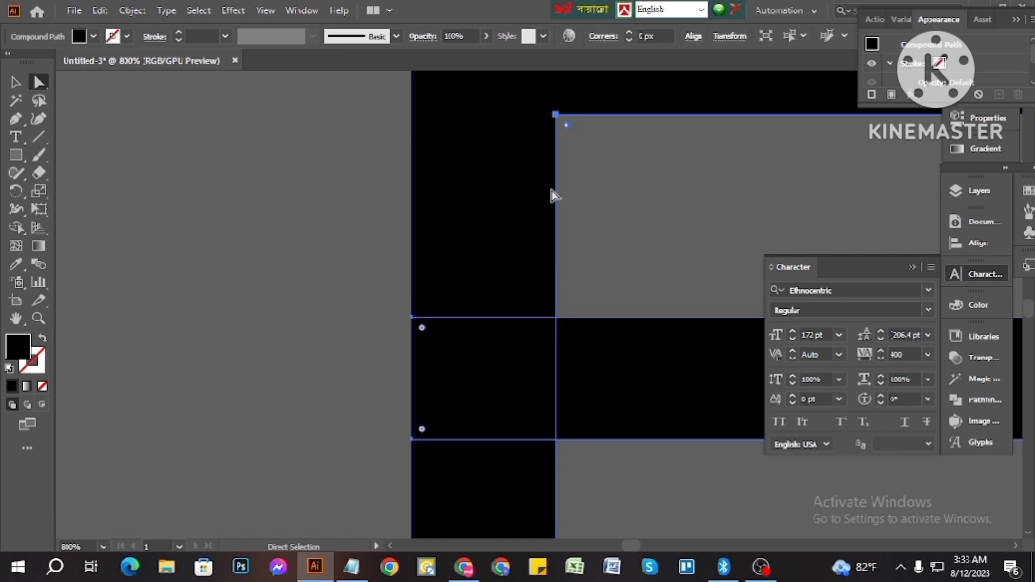
left_click_drag(550, 277, 524, 276)
key("ctrl+z")
left_click_drag(619, 261, 349, 246)
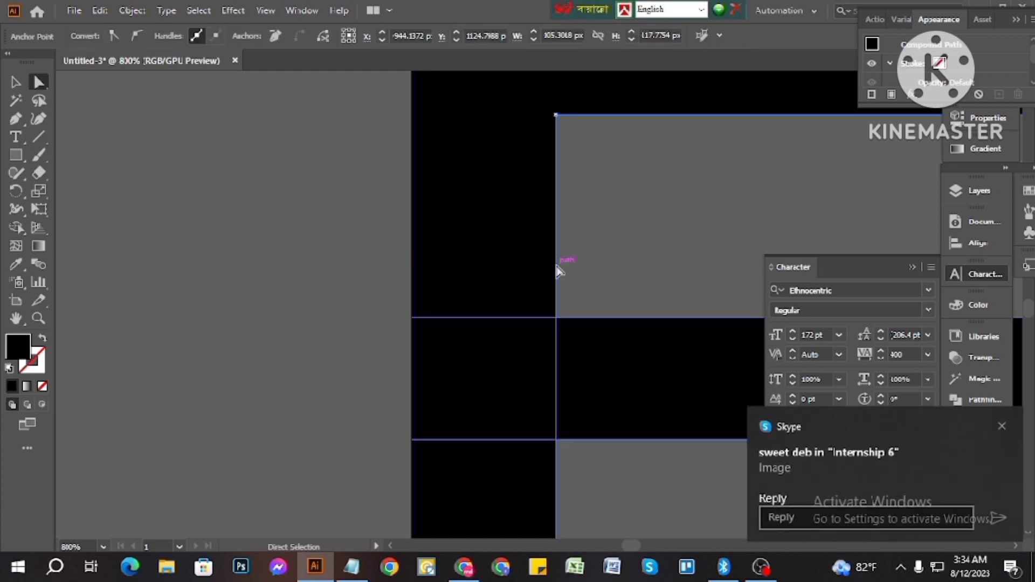
left_click_drag(555, 265, 502, 266)
key("ctrl+z")
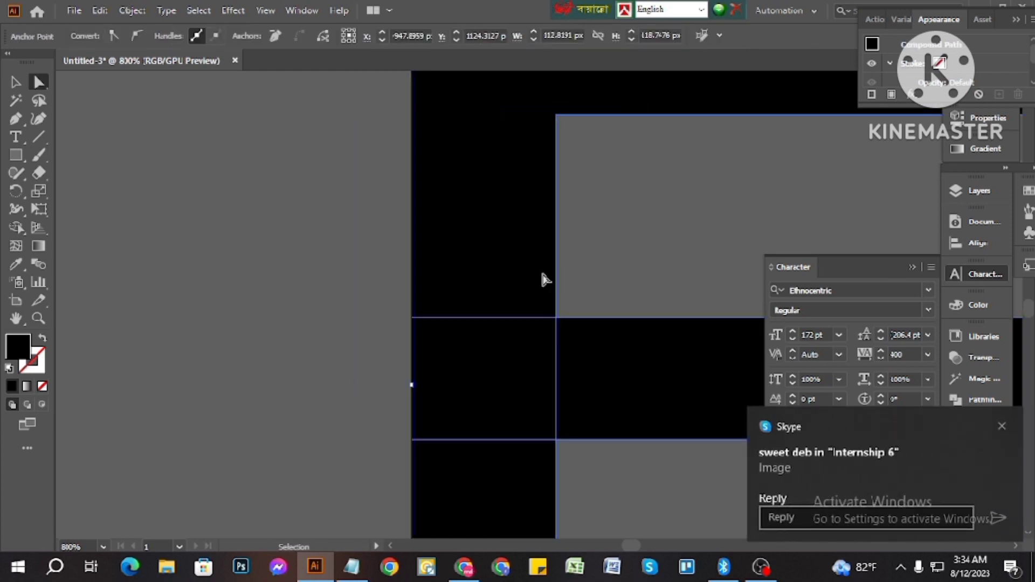
Merge the final E's stem and middle bar into one shape with Pathfinder Unite
scroll(559, 326, "down", 3)
left_click(432, 335)
scroll(447, 295, "down", 2)
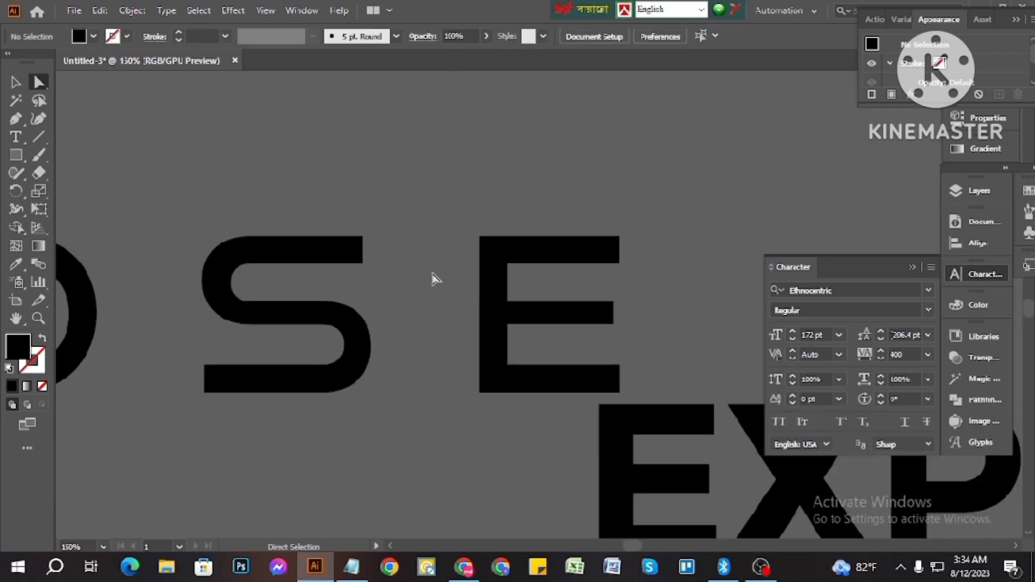
left_click_drag(427, 206, 563, 409)
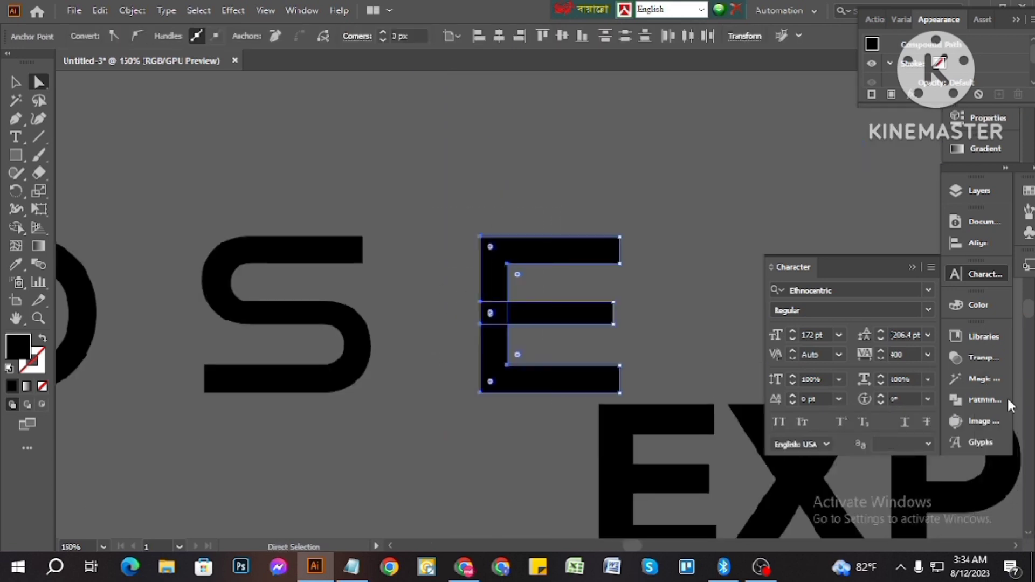
left_click(981, 400)
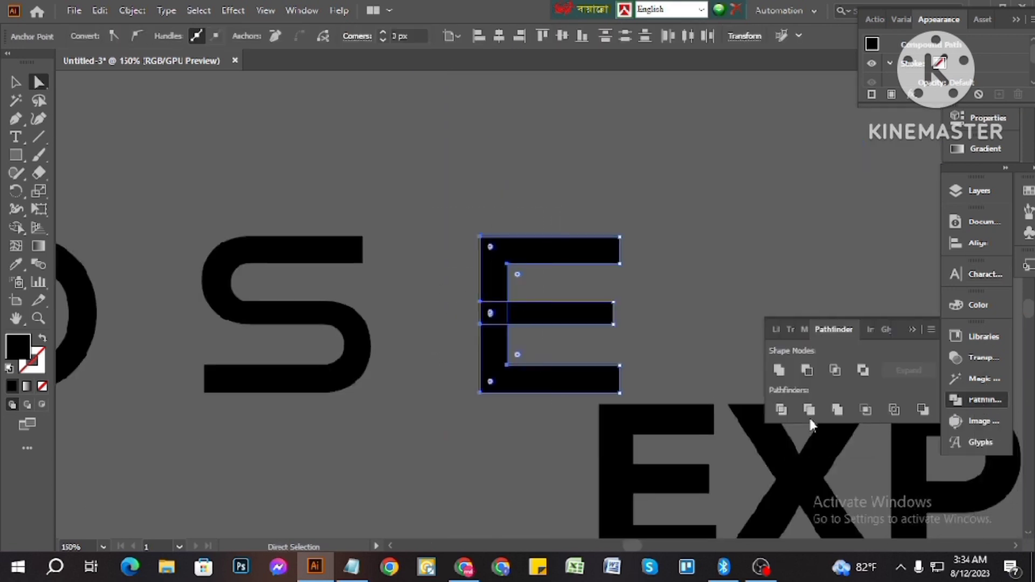
left_click(779, 371)
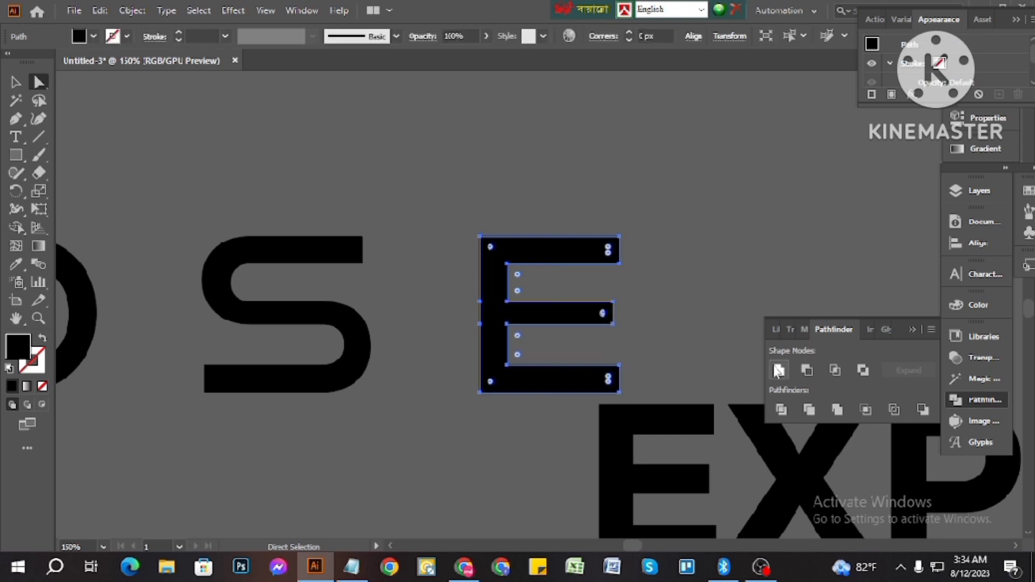
Pull the inner upper edge of the final E's stem past its outer edge, using the edge's two anchor points
left_click(434, 280)
scroll(471, 301, "up", 3)
left_click(616, 309)
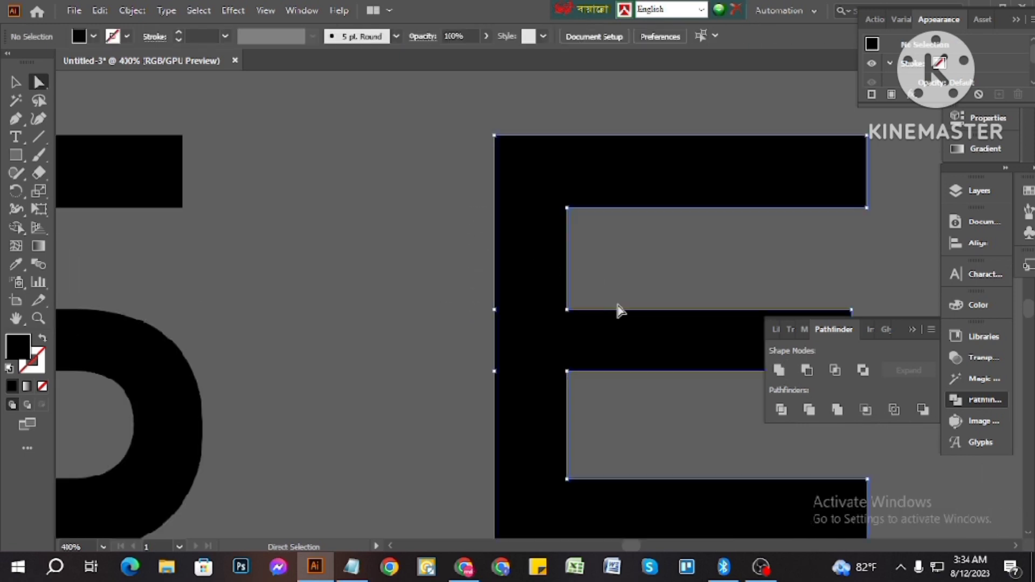
scroll(566, 232, "up", 3)
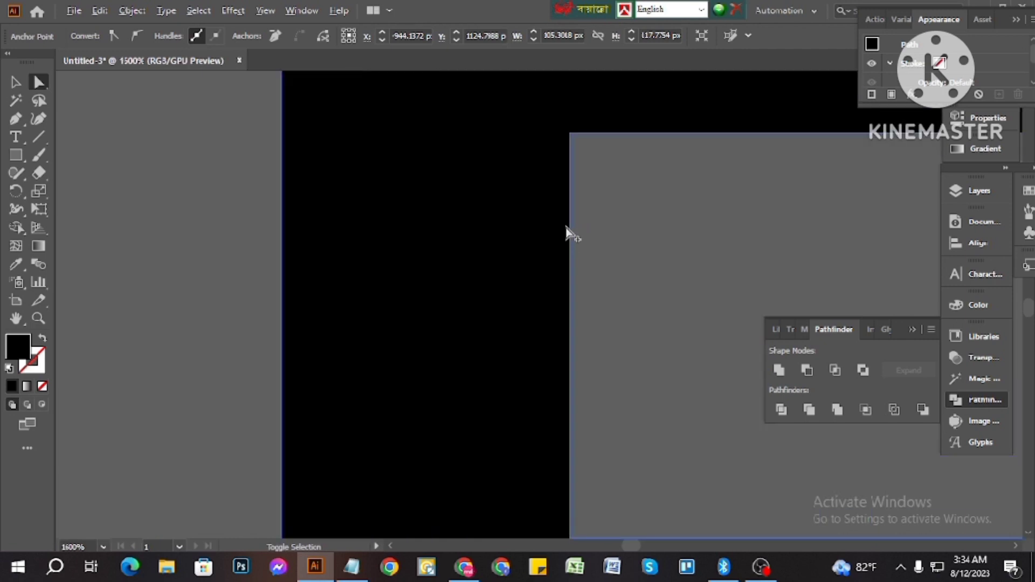
left_click(570, 134)
scroll(632, 334, "down", 3)
scroll(627, 328, "down", 1)
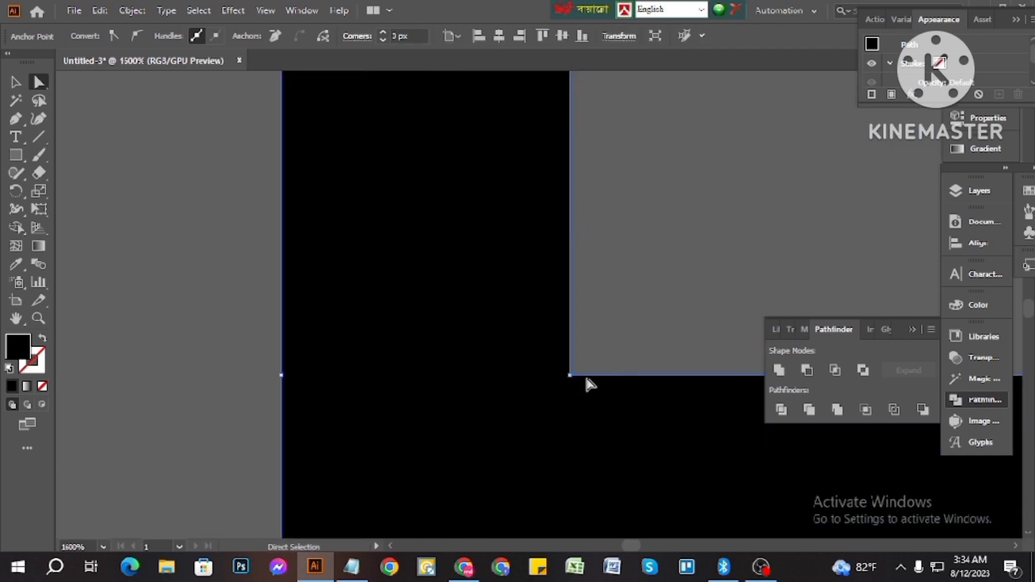
left_click(571, 375, "shift")
scroll(570, 377, "down", 3)
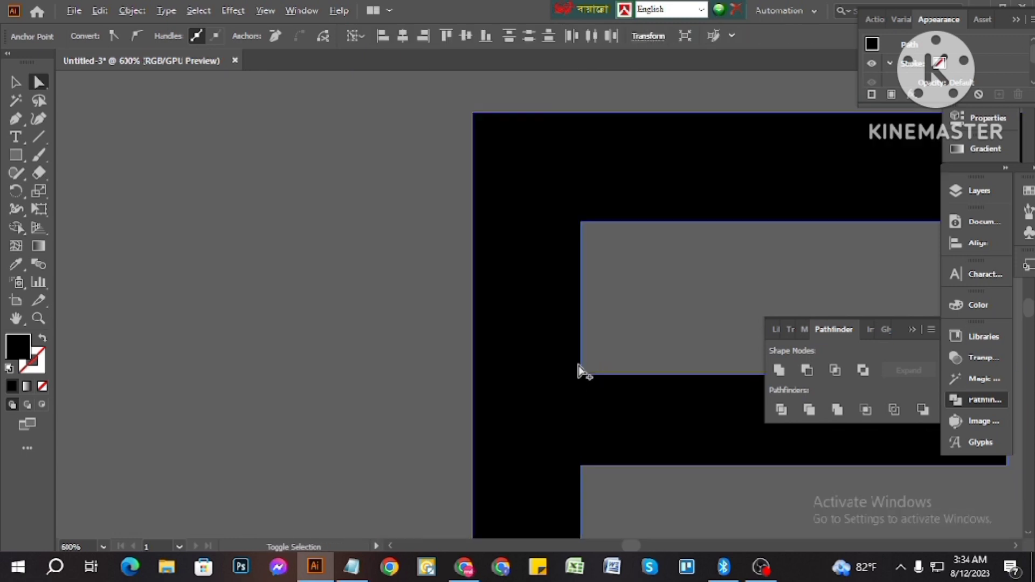
left_click_drag(581, 303, 371, 292)
scroll(453, 351, "down", 3)
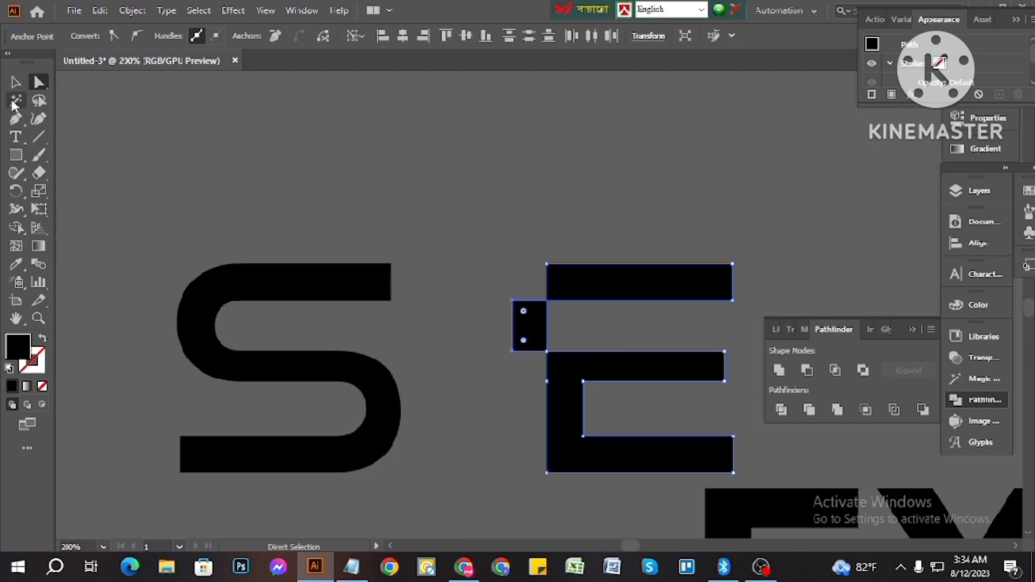
Apply Pathfinder Divide to the outlined Good Times wordmark and ungroup the resulting pieces
left_click(15, 81)
left_click(462, 123)
scroll(529, 211, "down", 2)
left_click_drag(472, 129, 626, 416)
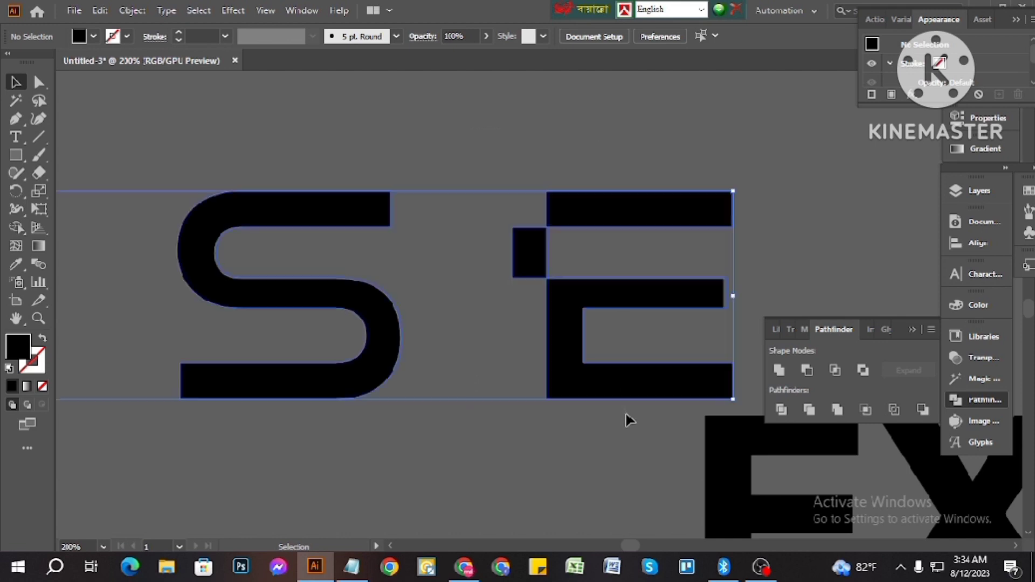
left_click(784, 409)
right_click(720, 173)
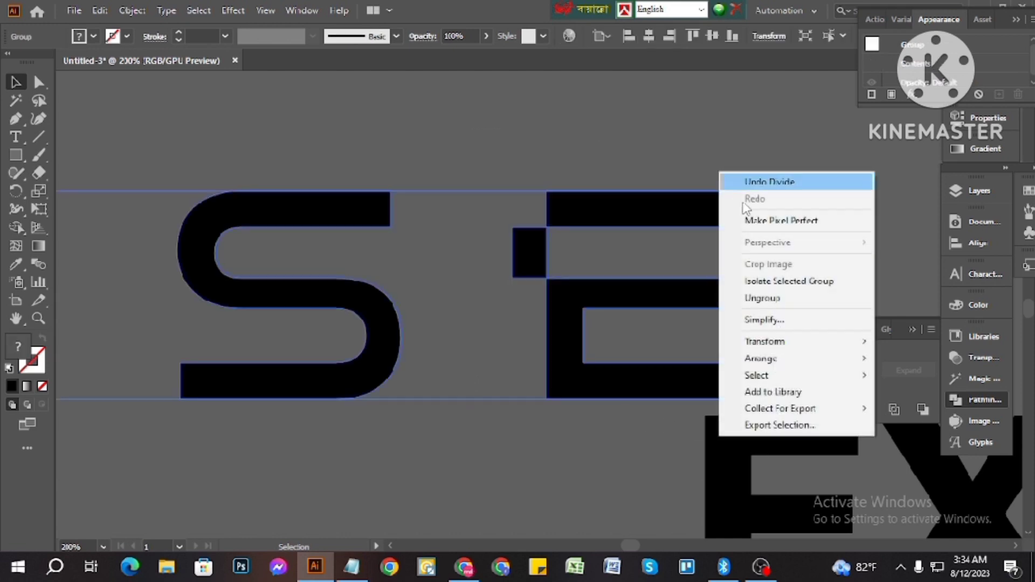
left_click(782, 299)
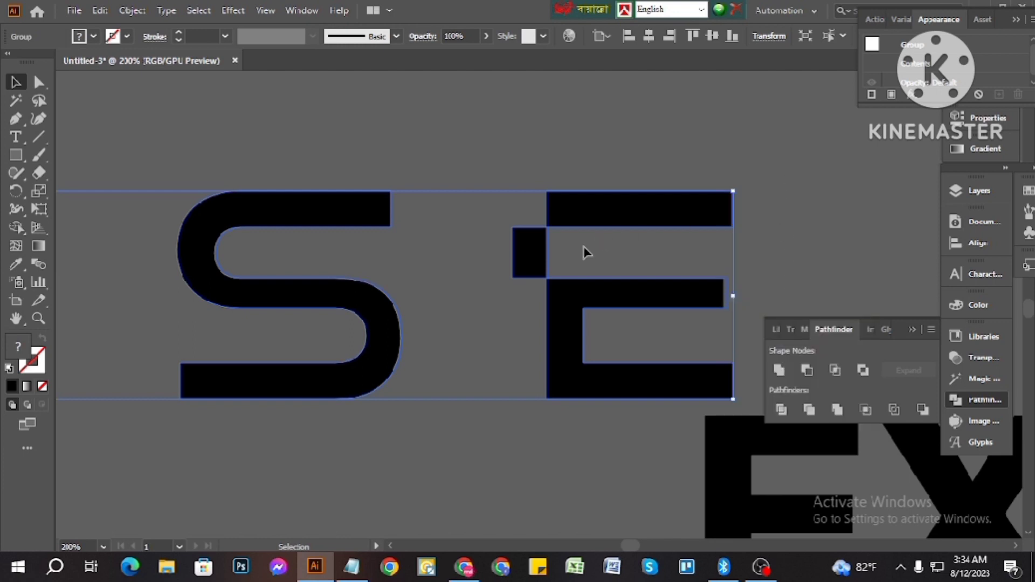
Delete the leftover rectangular block beside the final E
left_click(562, 117)
left_click(519, 249)
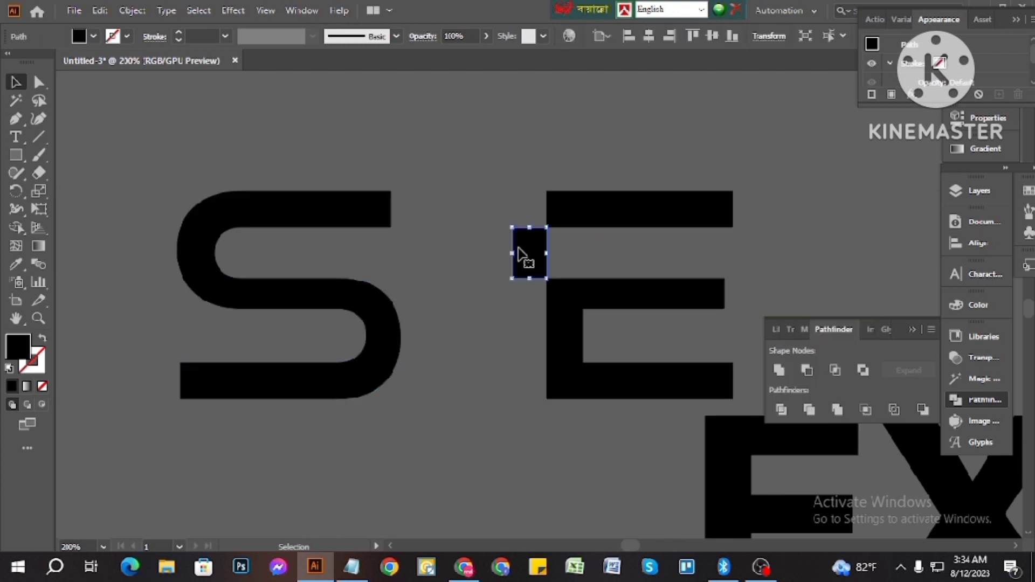
key("Delete")
Move the Nexa EXPOSE text down, farther away from the outlined wordmark
scroll(671, 209, "down", 3)
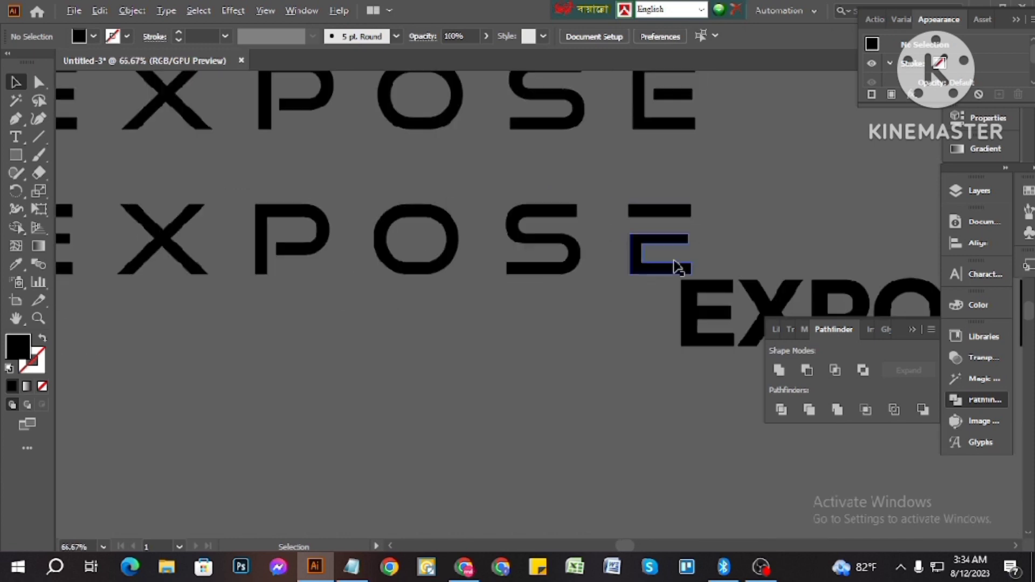
scroll(693, 299, "down", 2)
left_click_drag(730, 310, 742, 361)
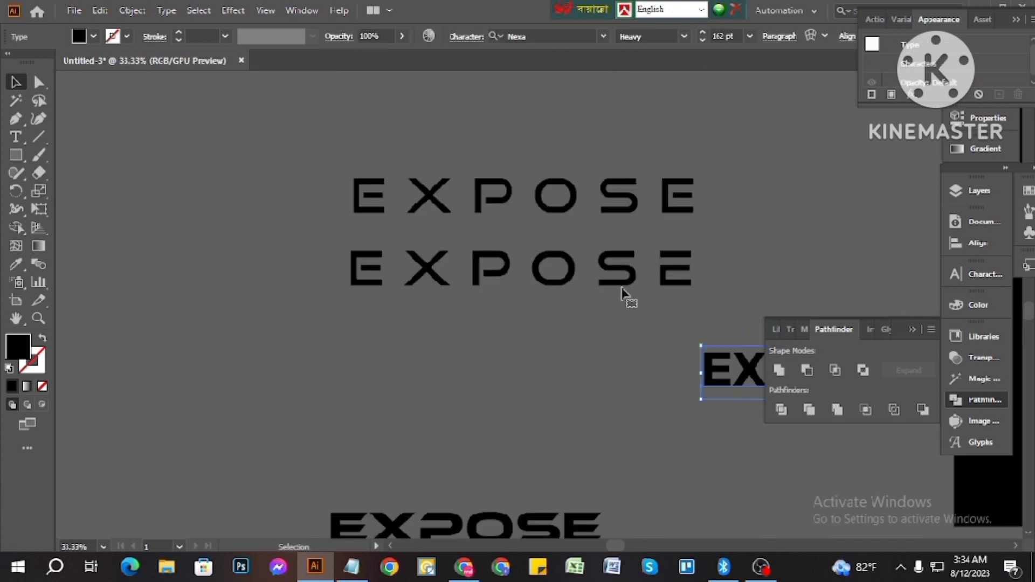
Group the final E's separate top bar and lower part into one object
scroll(623, 294, "up", 2)
left_click(692, 165)
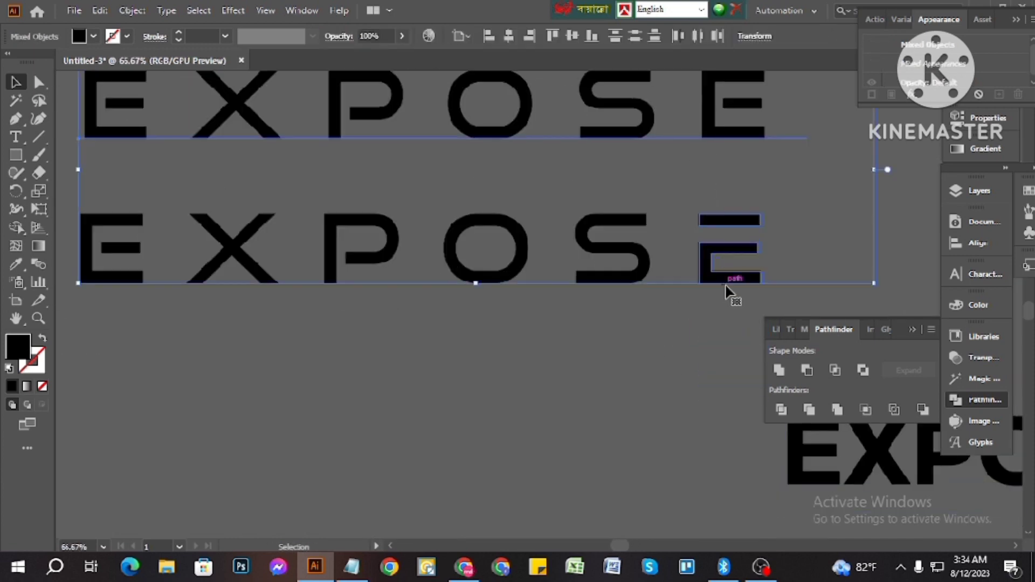
left_click(737, 298)
left_click_drag(717, 213, 719, 215)
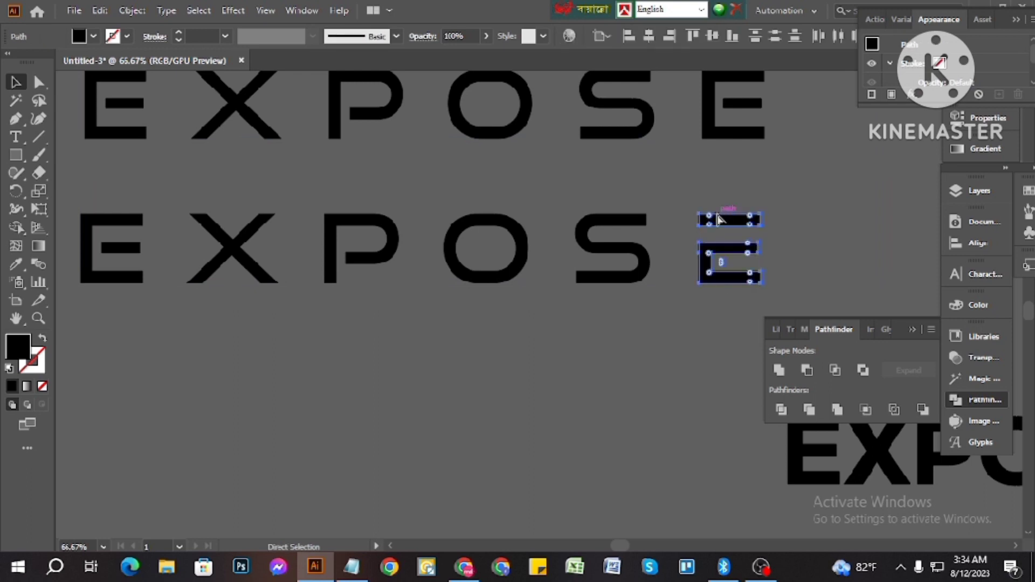
key("ctrl+g")
left_click(732, 338)
Select the outlined wordmark's first E and show the full RGB color options for its fill
scroll(768, 275, "down", 3)
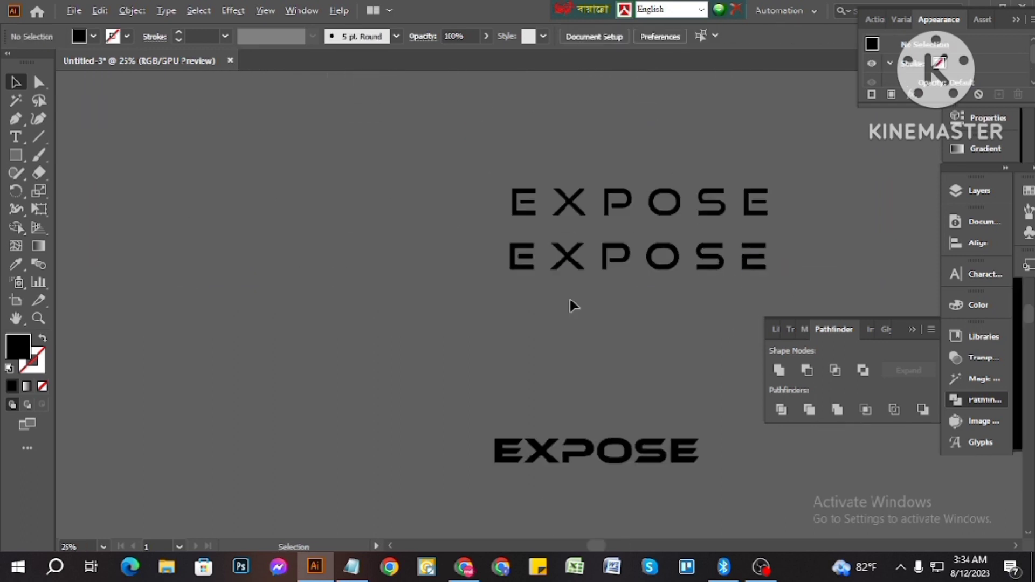
scroll(570, 299, "up", 2)
scroll(432, 291, "down", 1)
left_click(515, 263)
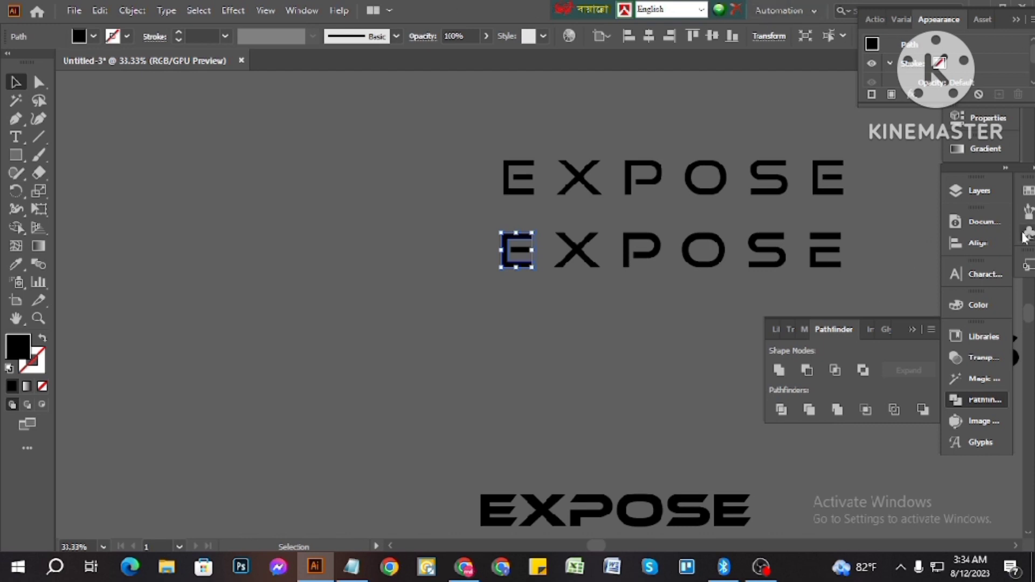
left_click(978, 305)
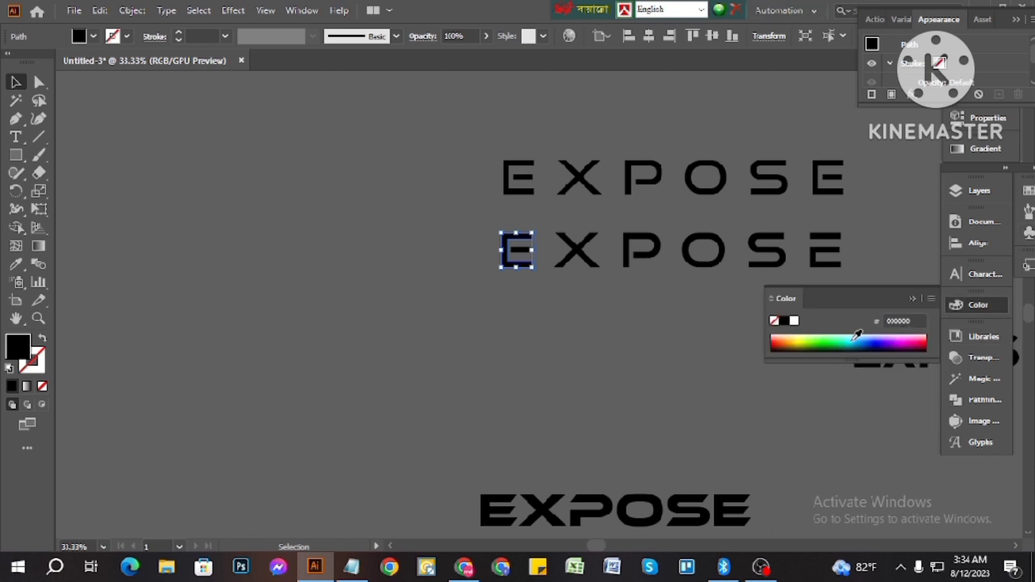
left_click(912, 299)
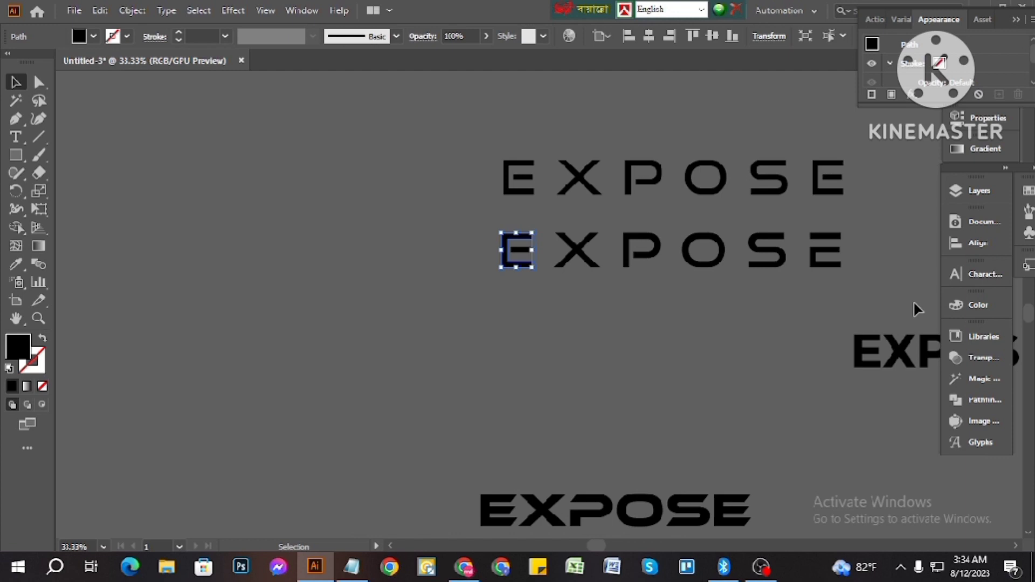
left_click(977, 305)
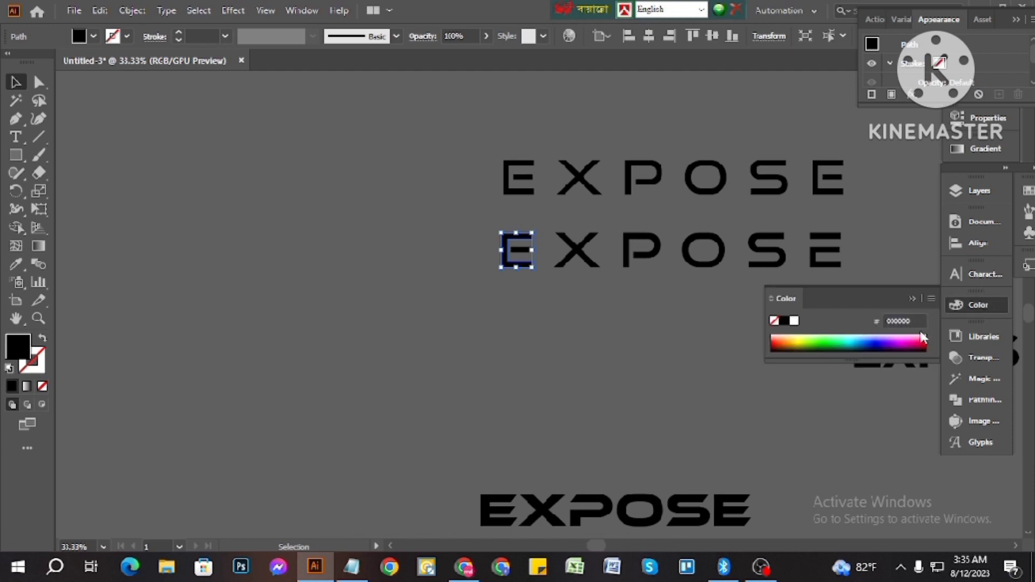
left_click(930, 300)
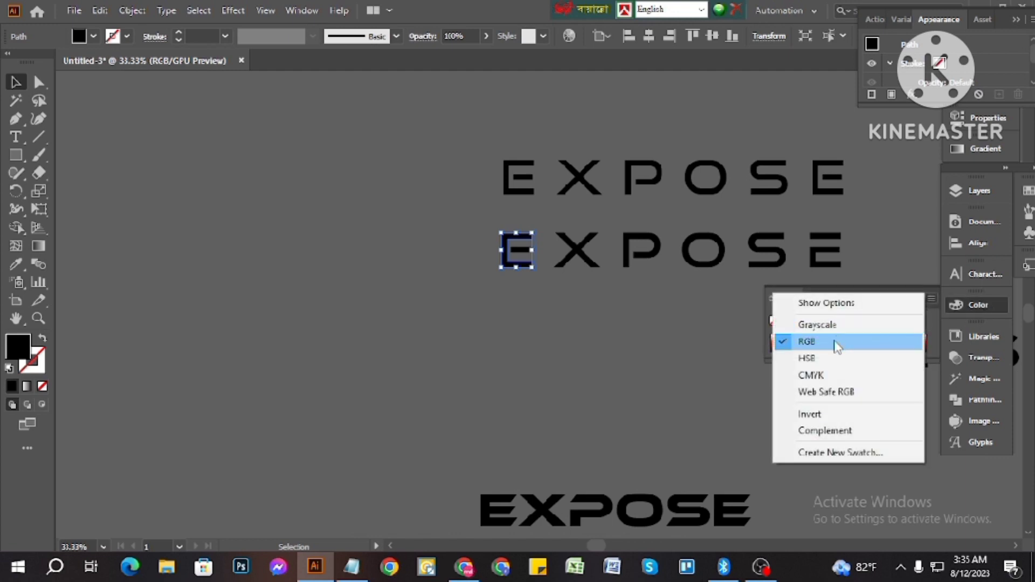
left_click(841, 304)
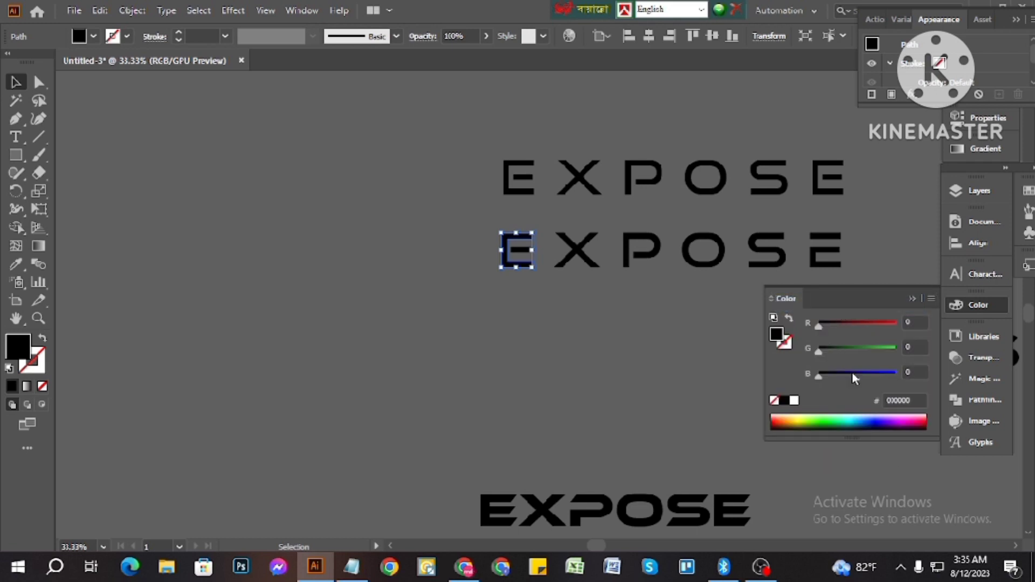
Recolor both parts of the first E dark navy (#08002e)
left_click(838, 420)
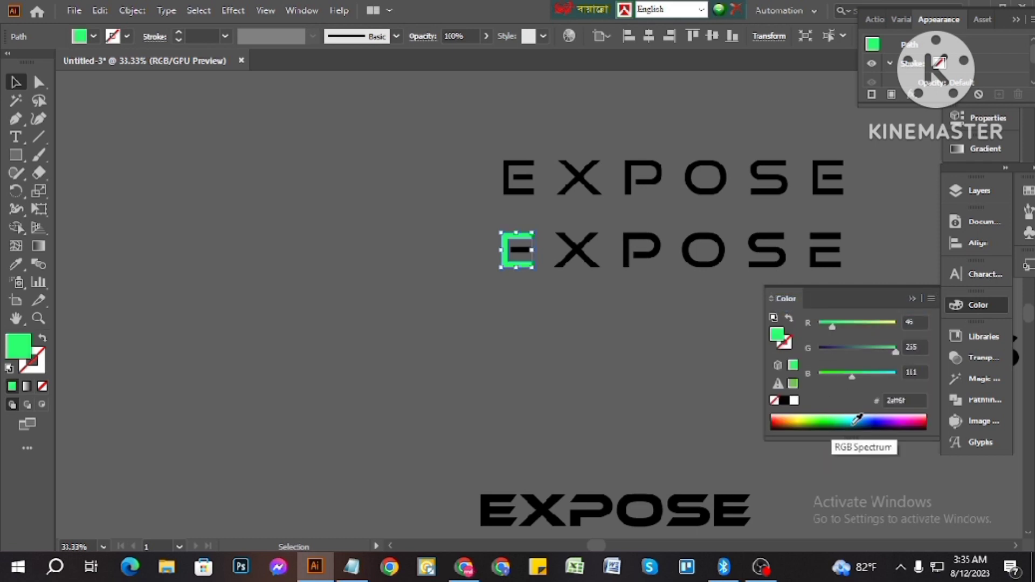
left_click(883, 424)
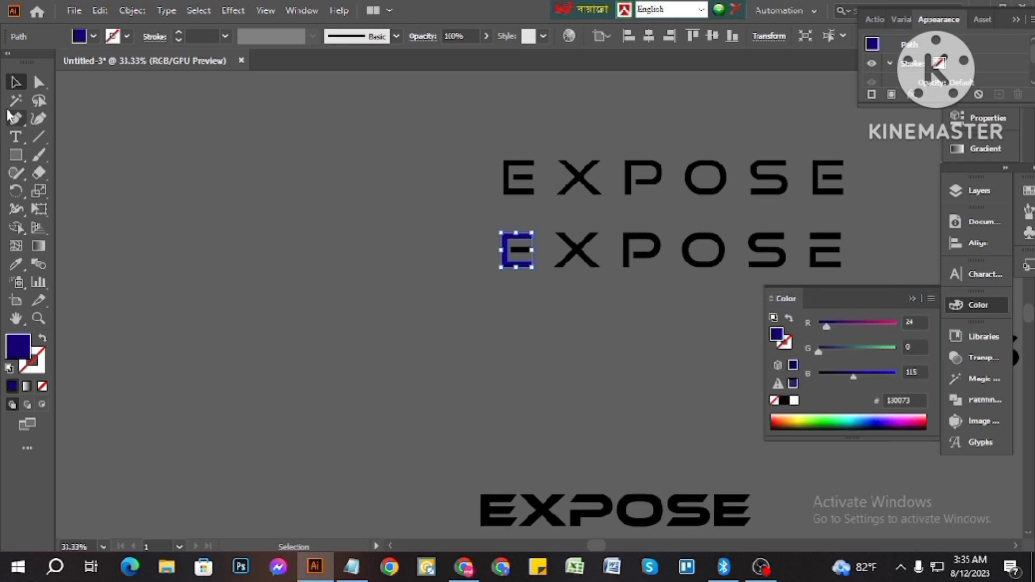
left_click(444, 244)
left_click_drag(520, 278, 523, 281)
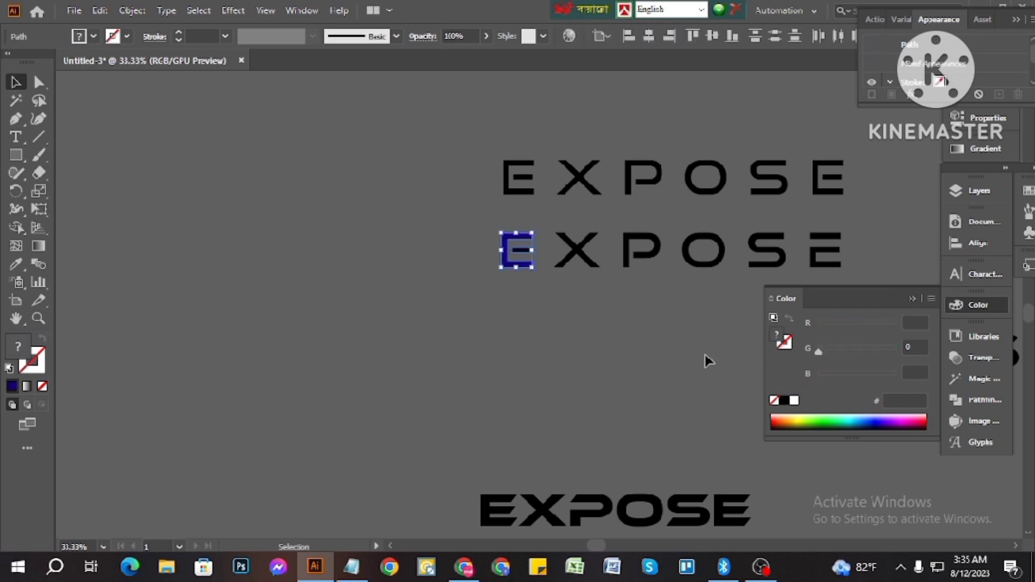
left_click(883, 422)
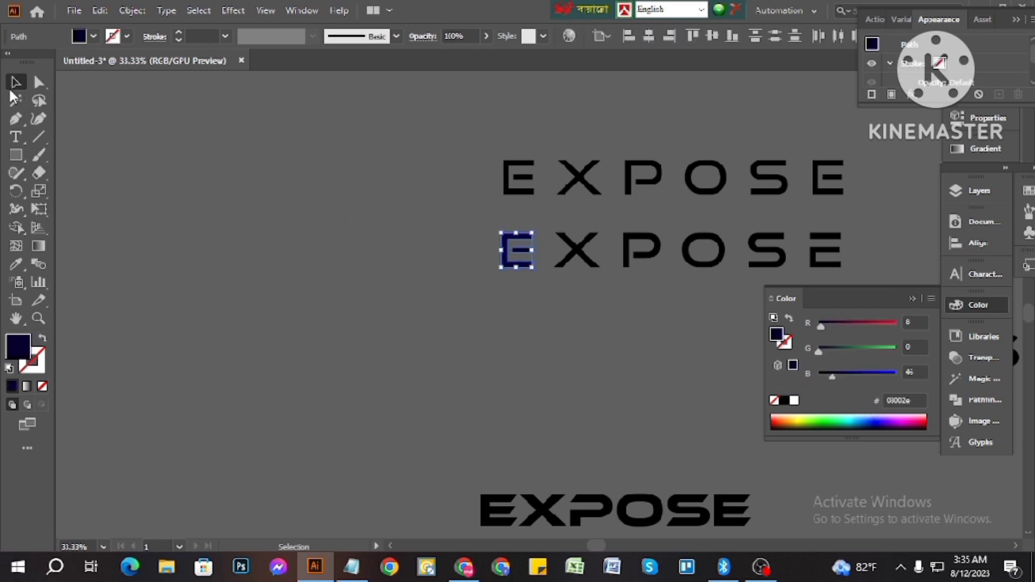
left_click(430, 258)
Duplicate the customized final E and place the copy exactly over the navy first E
scroll(493, 285, "down", 2)
scroll(490, 305, "up", 3)
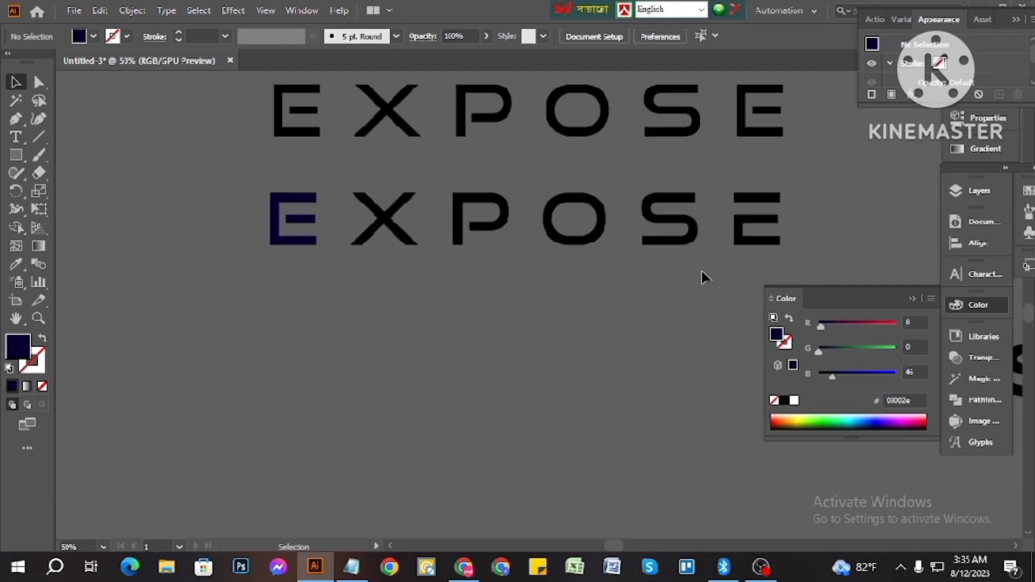
left_click(739, 218)
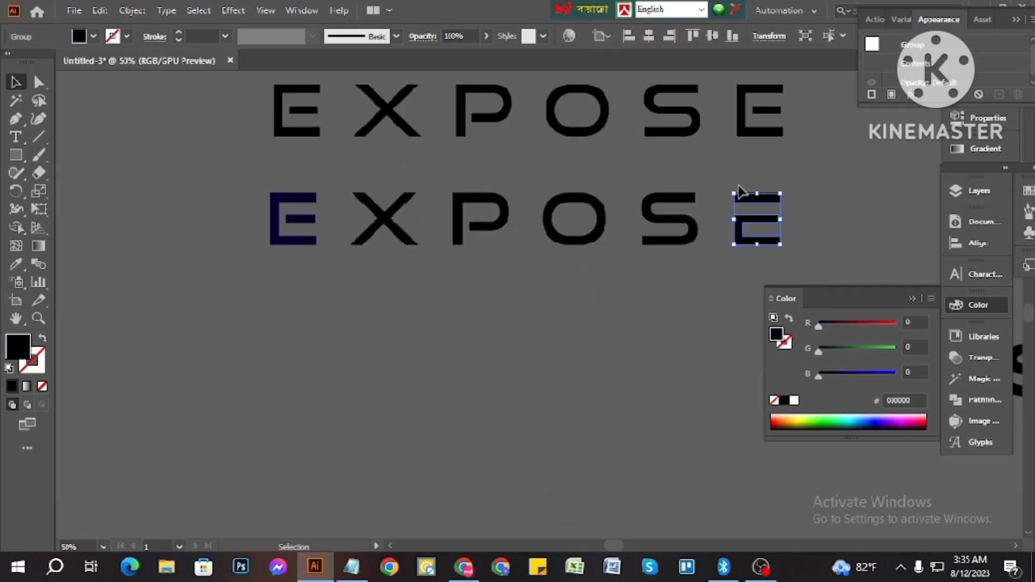
left_click(686, 302)
left_click_drag(757, 226, 290, 222)
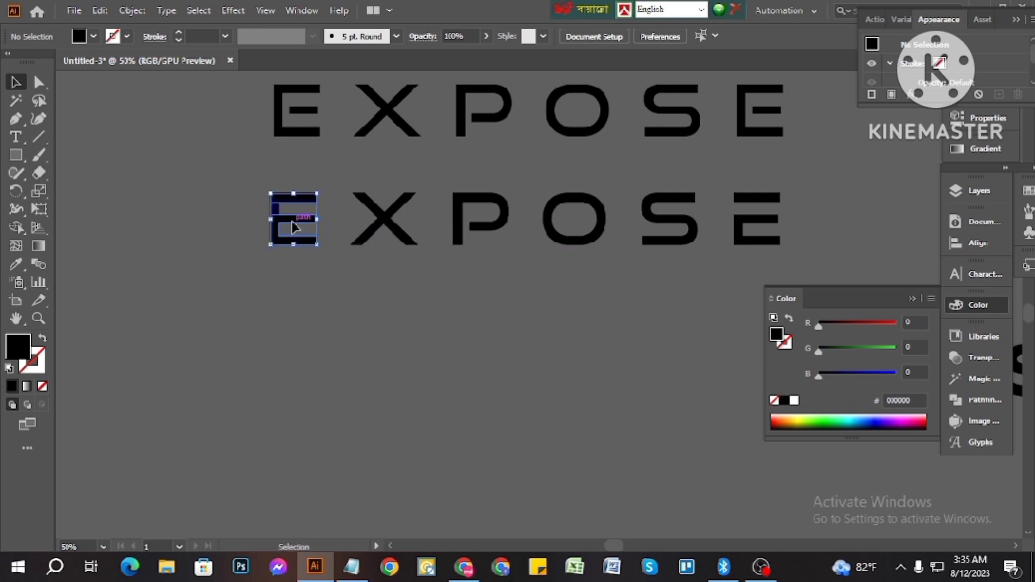
Delete the navy outer shape of the original first E from beneath the customized copy
scroll(269, 221, "up", 6)
scroll(302, 200, "up", 3)
scroll(377, 208, "up", 3)
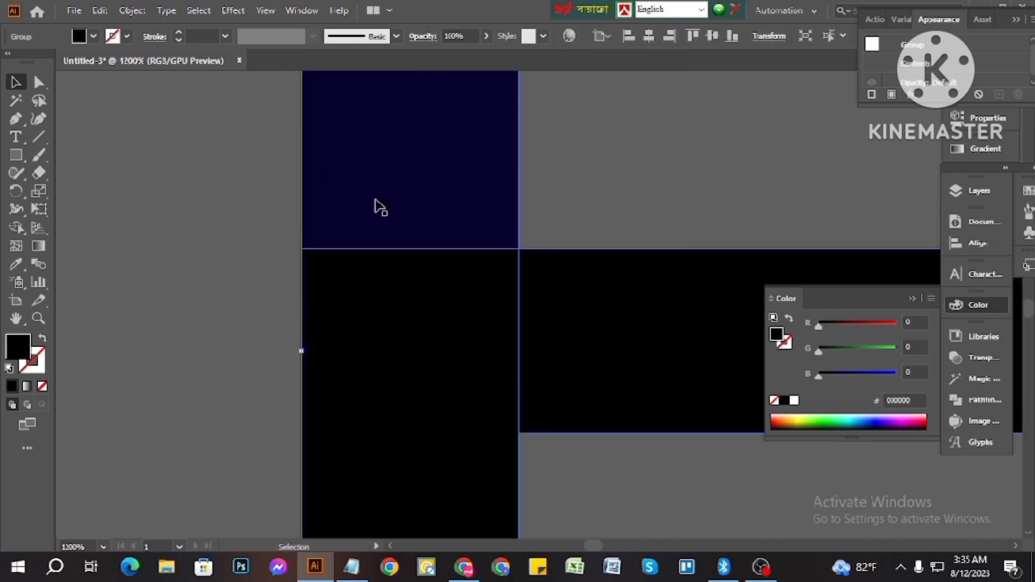
left_click(603, 203)
left_click(469, 208)
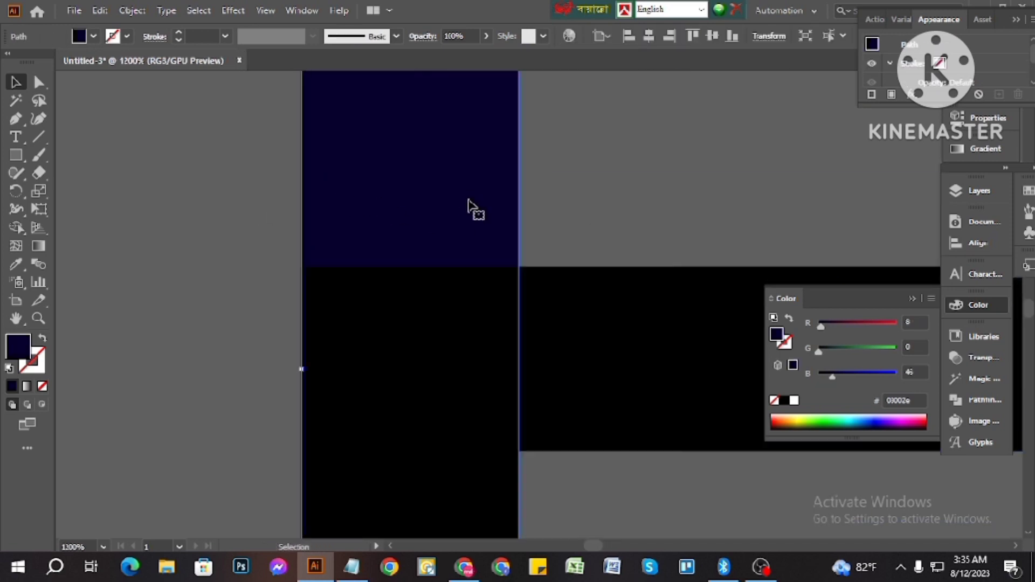
key("Delete")
scroll(429, 218, "down", 10)
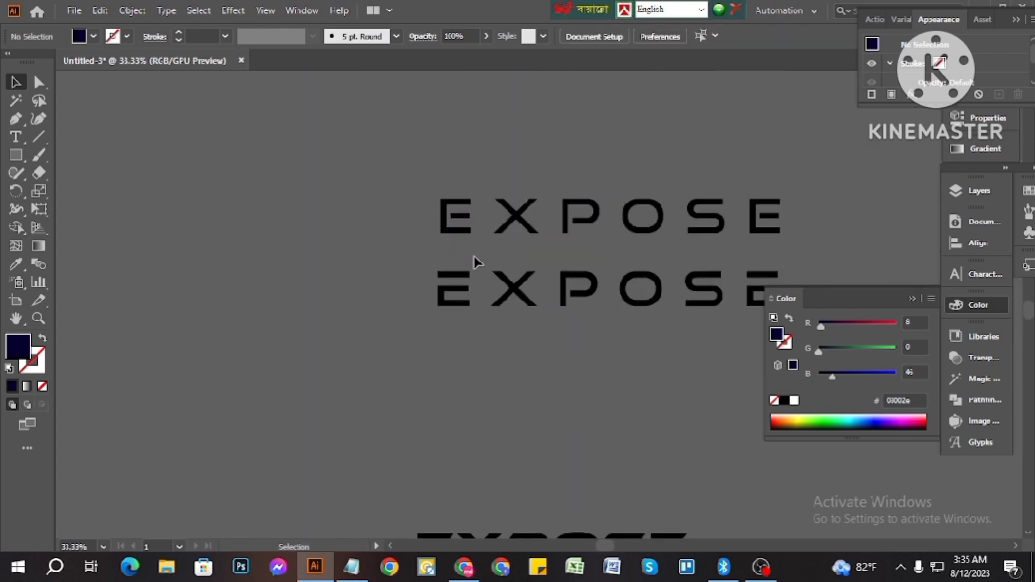
Select the E's of the lower wordmark, put away the floating Appearance options and show the color swatches
left_click(467, 287)
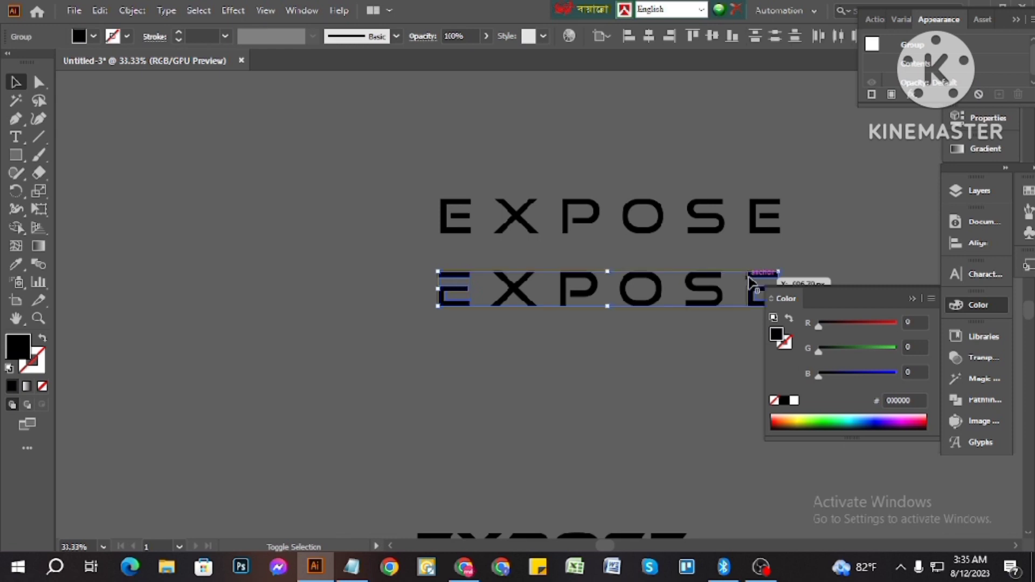
scroll(671, 70, "up", 2)
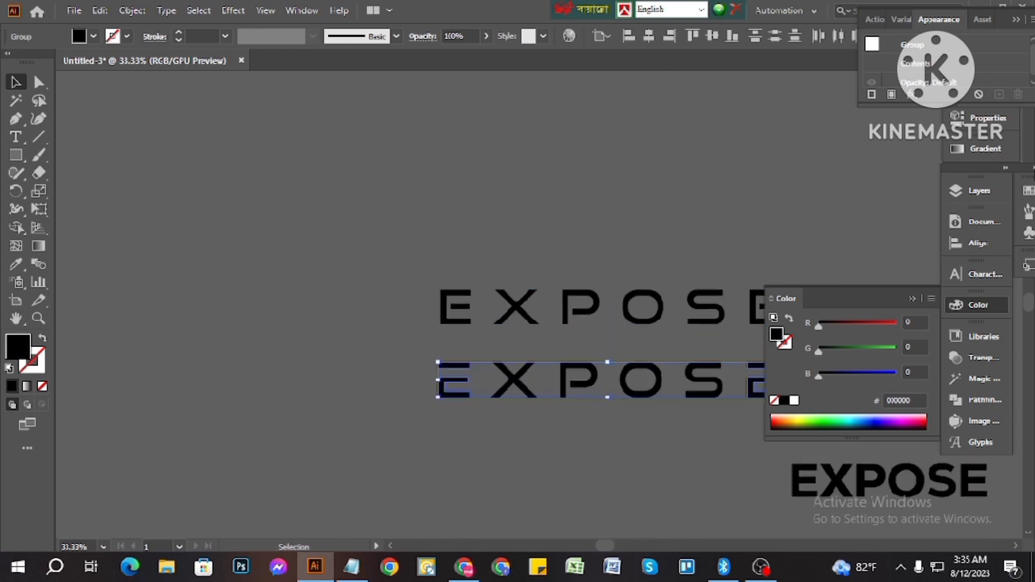
left_click(1018, 21)
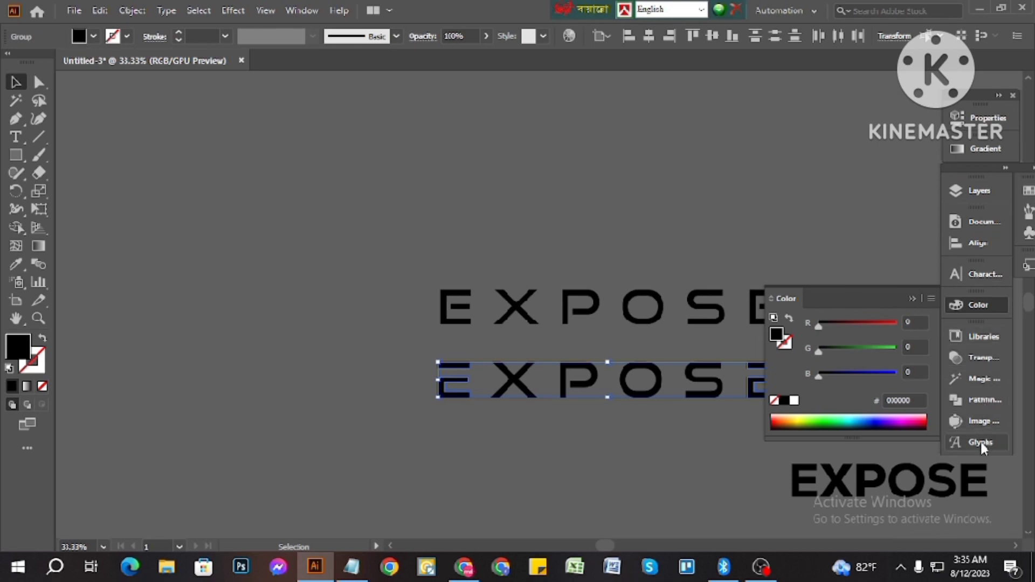
left_click(1029, 193)
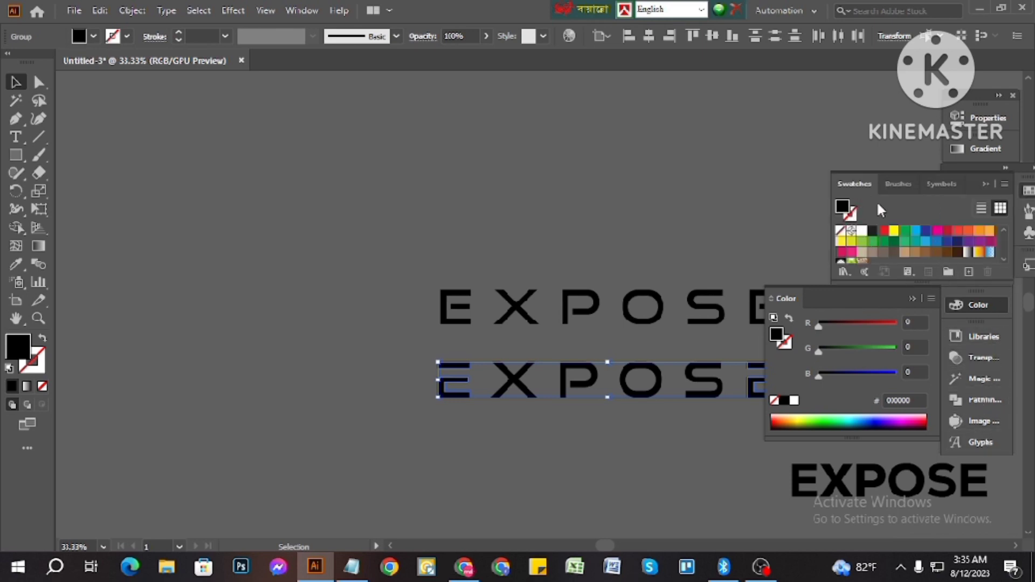
Try the light blue swatch on the lower wordmark's E's, undo it and deselect
left_click(916, 233)
key("ctrl+z")
left_click(610, 305)
Ungroup the two customized E's of the lower wordmark into separate parts
left_click(467, 366)
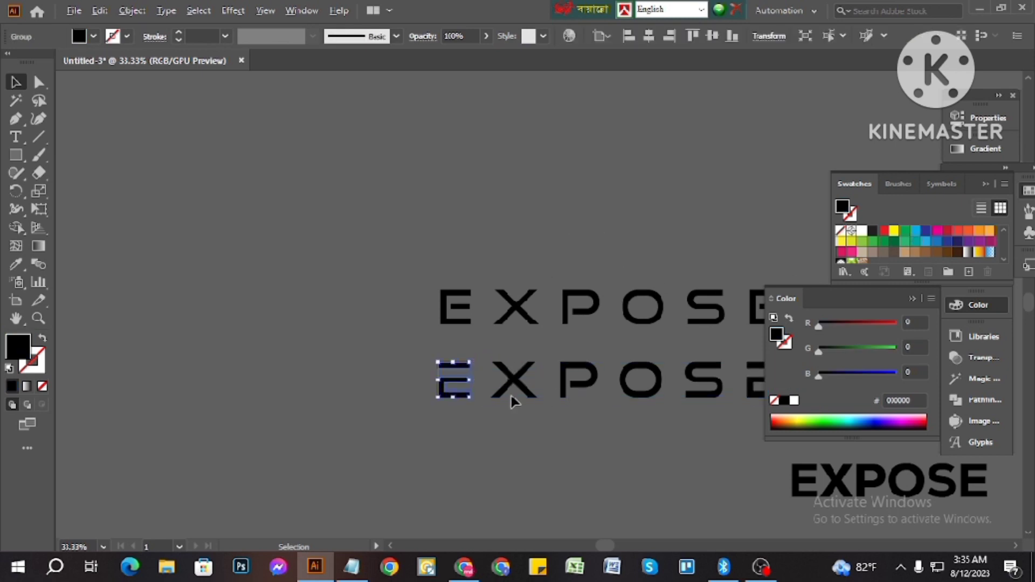
scroll(511, 396, "down", 3)
scroll(577, 433, "up", 3)
left_click(529, 386, "shift")
right_click(526, 385)
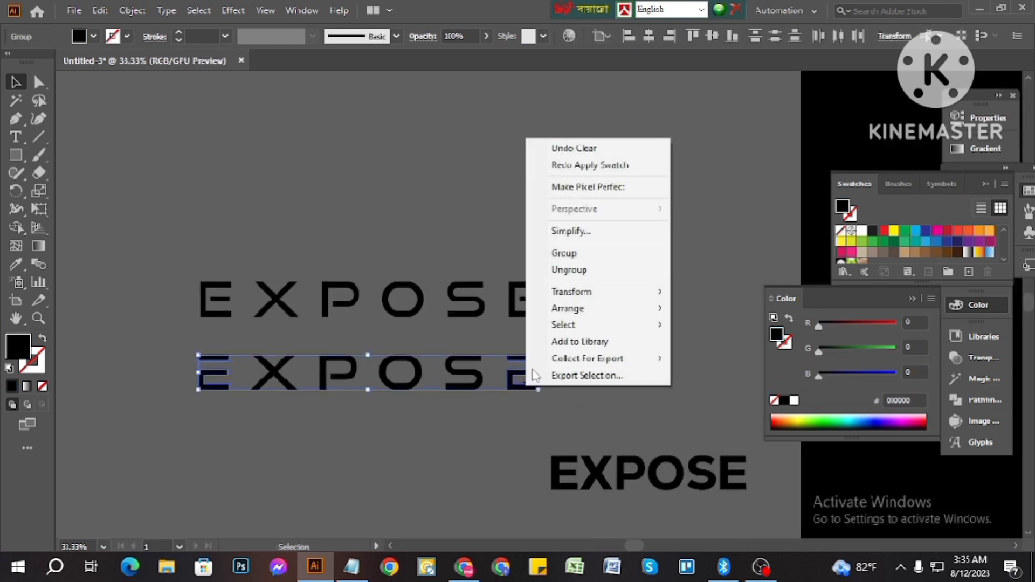
left_click(596, 270)
left_click(605, 363)
Group the top bars of both E's in the lower wordmark and fill them with light blue (#00aeef)
left_click(527, 358)
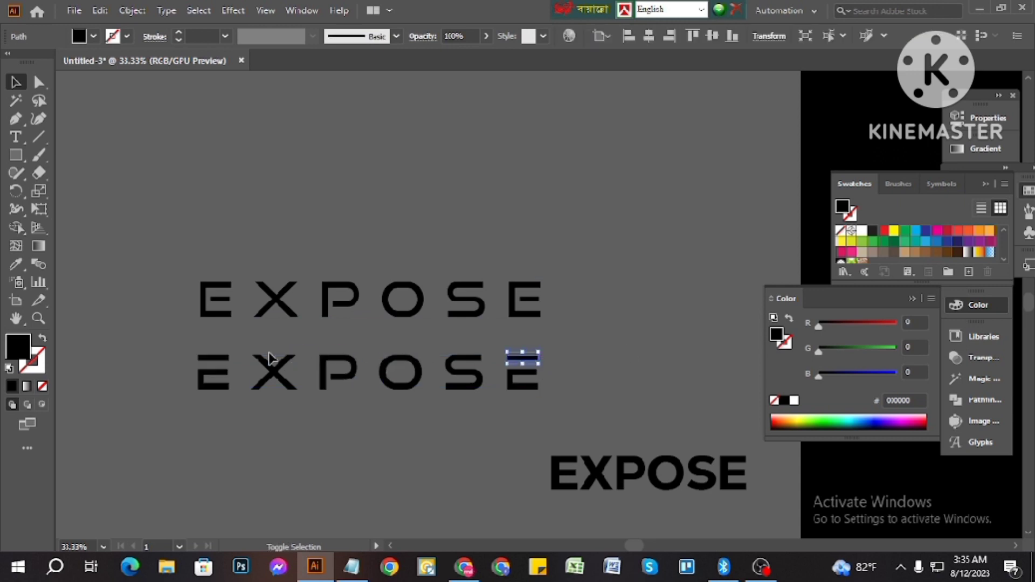
left_click(214, 357, "shift")
key("ctrl+g")
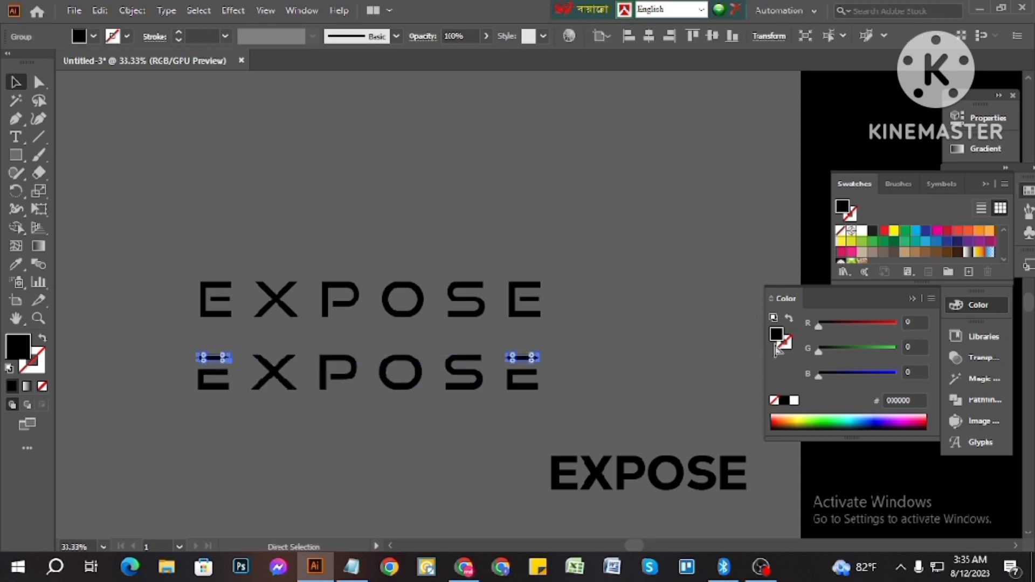
left_click(916, 233)
left_click(567, 370)
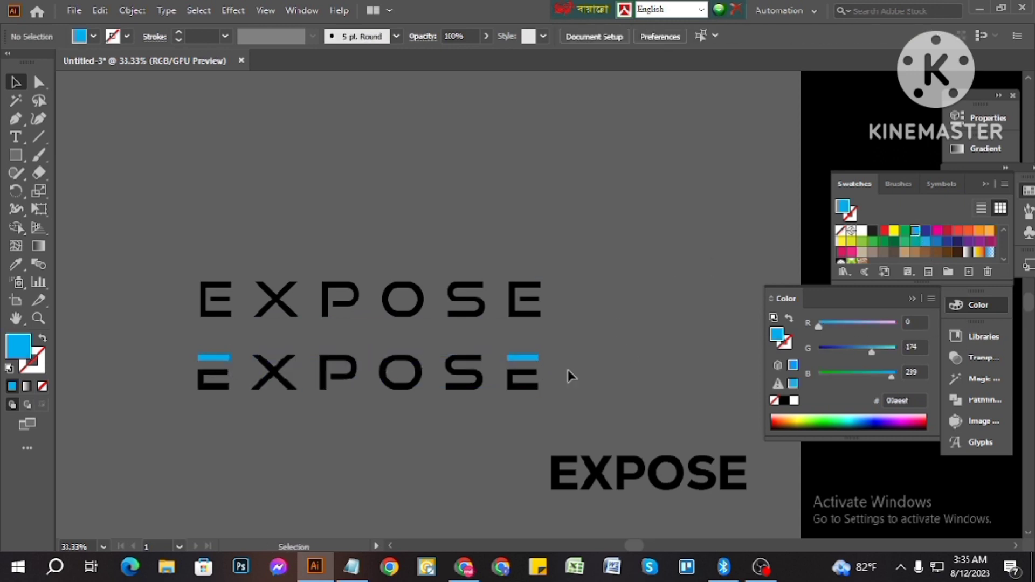
Fill the rest of the lower wordmark, without the E's top bars, with dark blue (#2e3192)
scroll(512, 418, "down", 1, "alt")
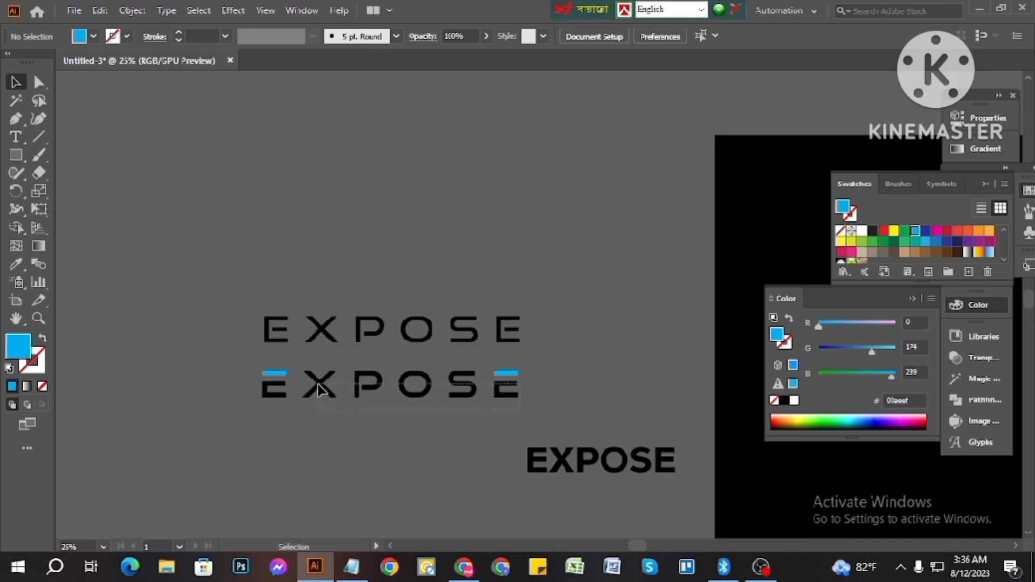
left_click_drag(245, 389, 247, 393)
scroll(248, 393, "up", 3, "alt")
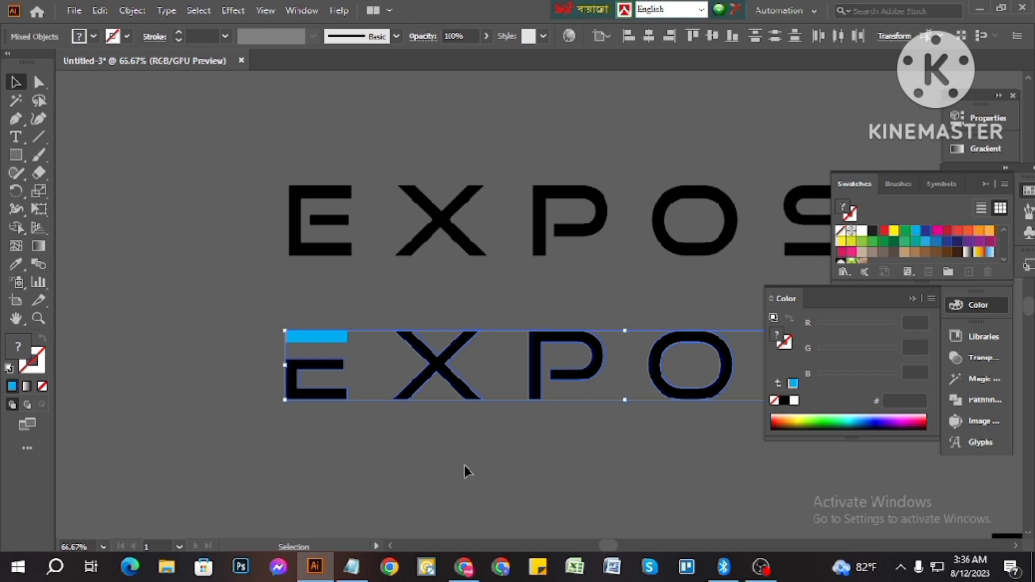
key("i")
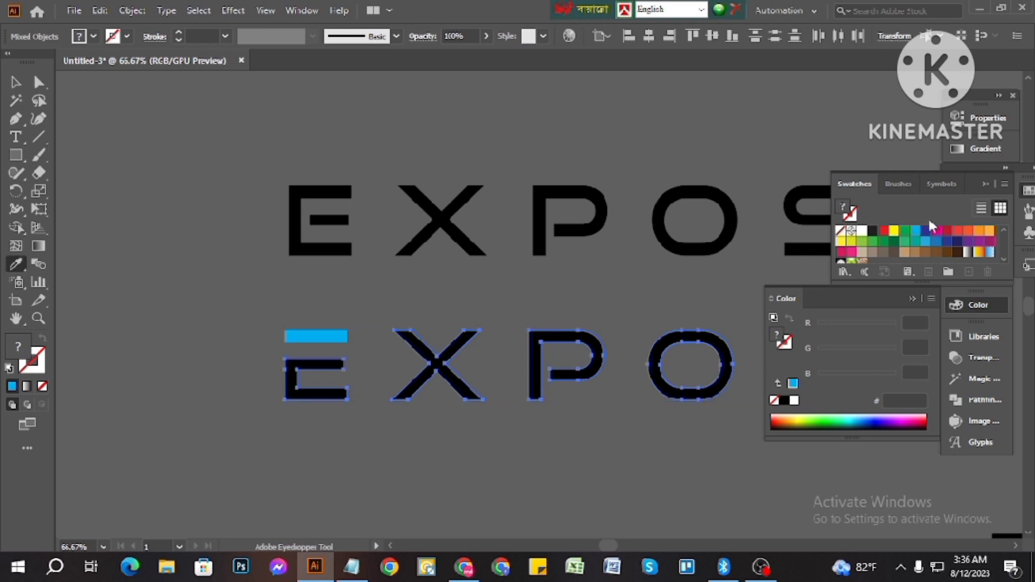
left_click(926, 232)
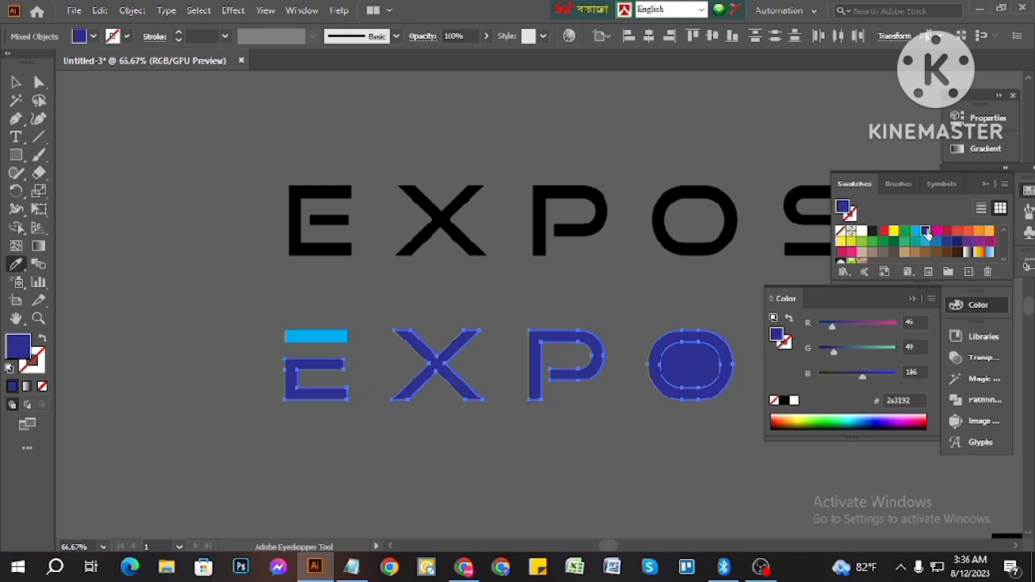
scroll(592, 313, "down", 1)
scroll(298, 369, "down", 1)
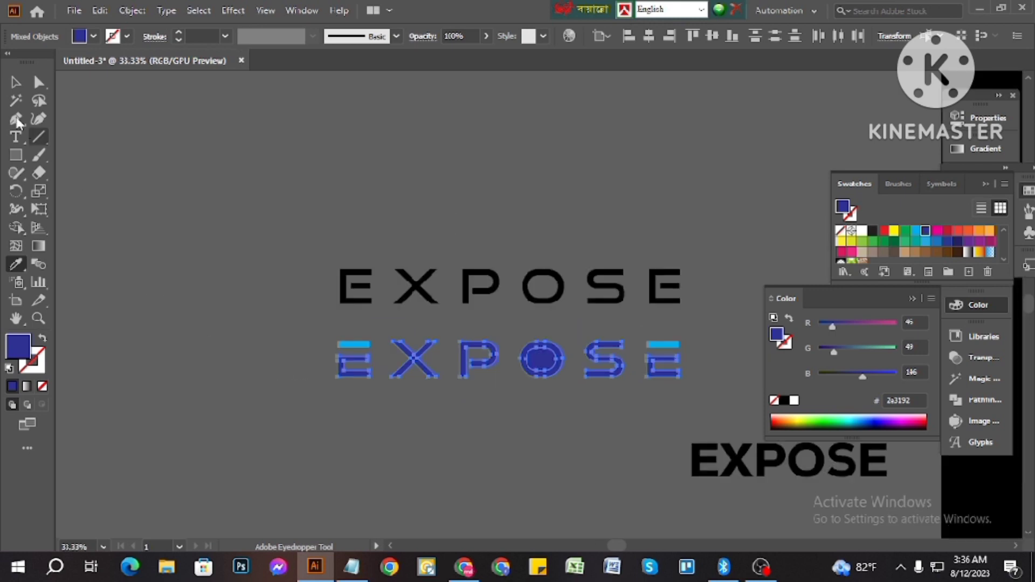
left_click(12, 87)
left_click(161, 248)
Delete the filled inner shape of the dark blue O to open its counter and leave isolation mode
scroll(489, 373, "up", 1)
scroll(595, 356, "down", 1)
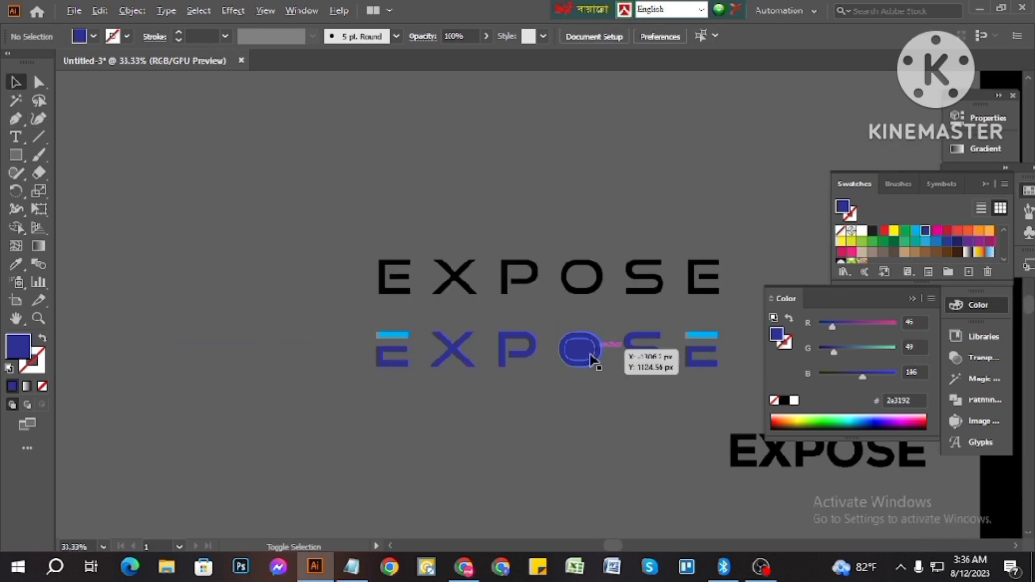
scroll(581, 366, "up", 6)
double_click(589, 343)
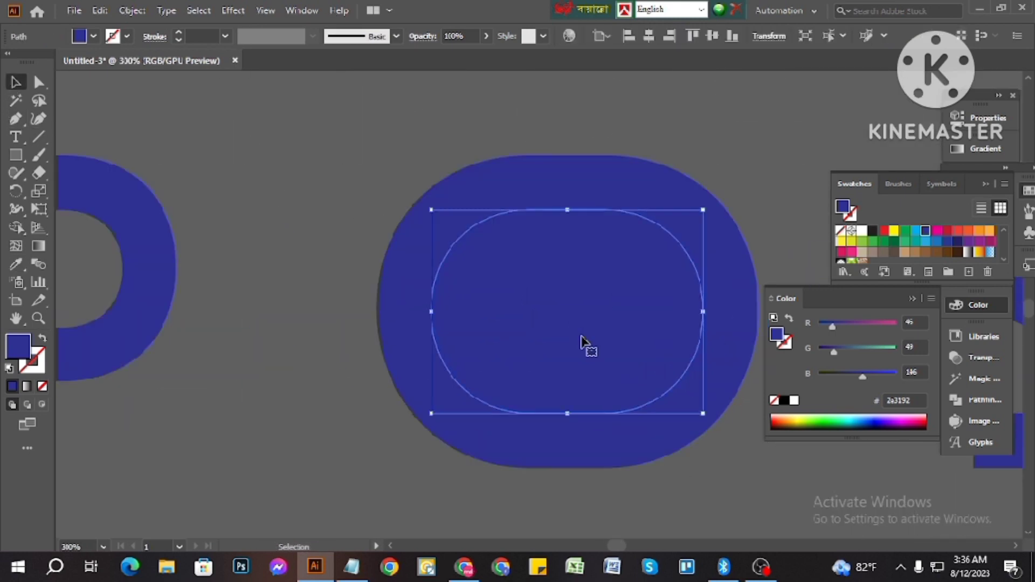
key("Delete")
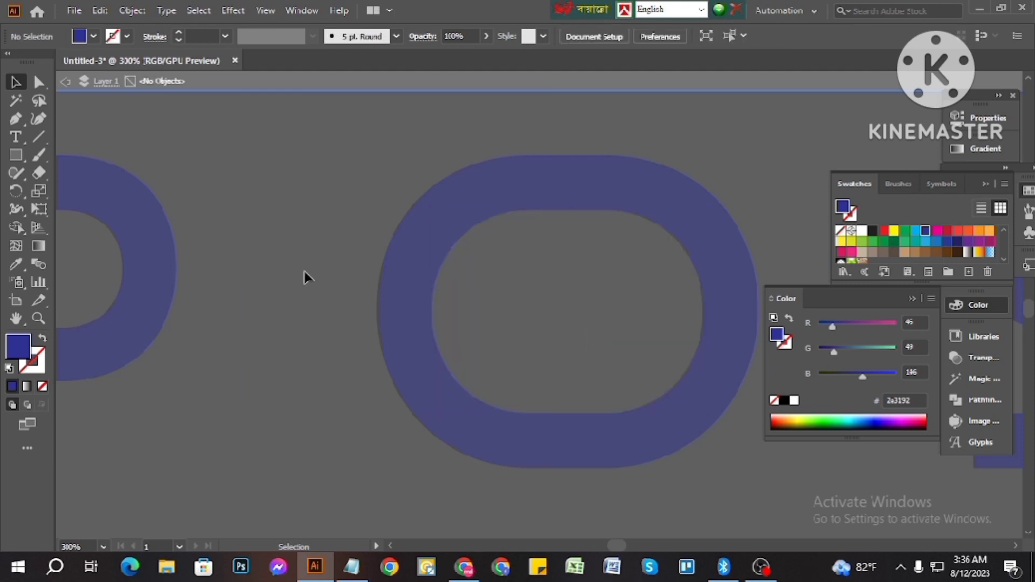
double_click(305, 271)
scroll(593, 377, "down", 3)
scroll(593, 380, "down", 3)
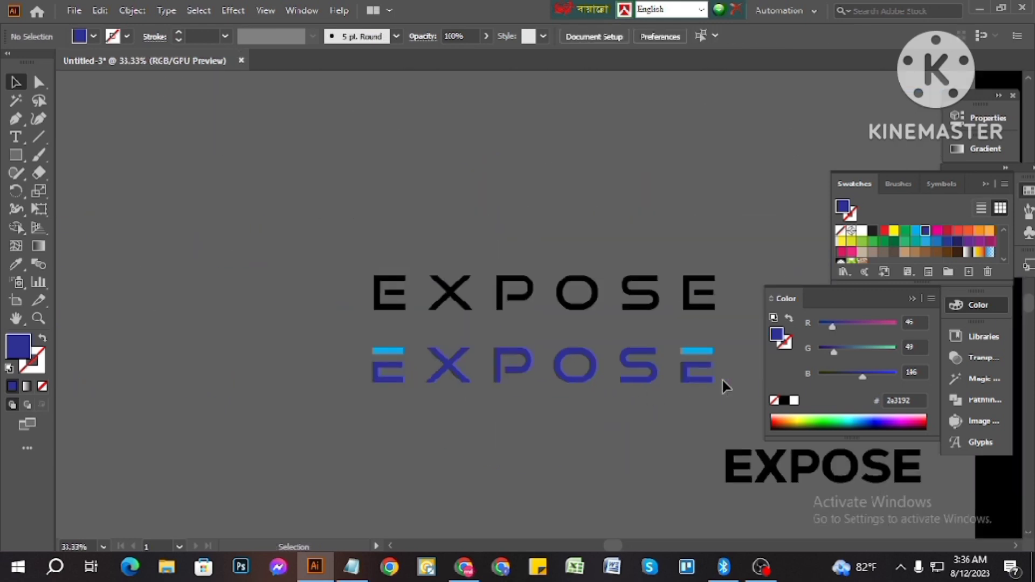
Select the whole recolored wordmark, deselect it and examine its letters up close and from a distance
left_click(355, 337)
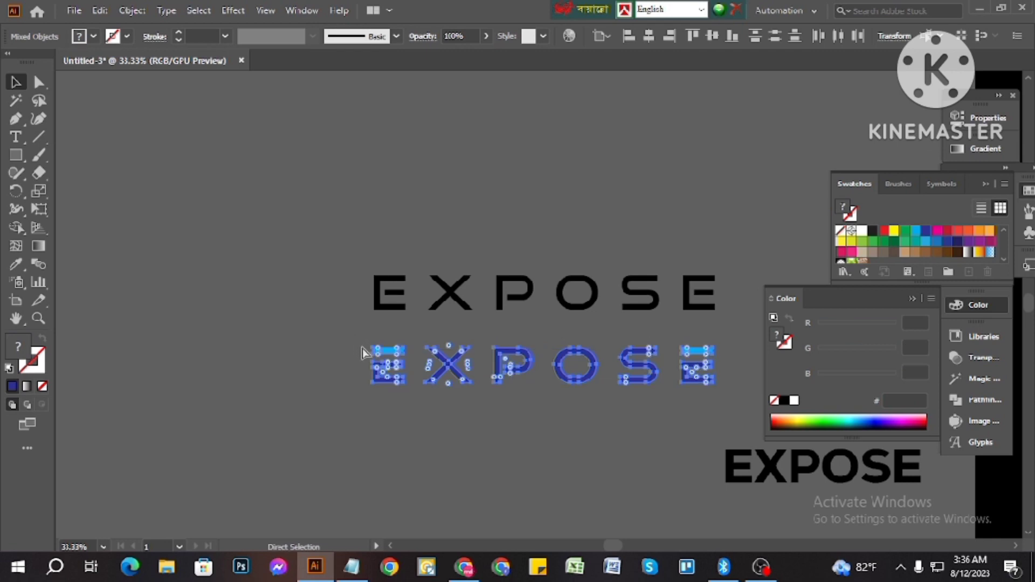
left_click(541, 422)
scroll(542, 417, "up", 3)
scroll(515, 407, "down", 3)
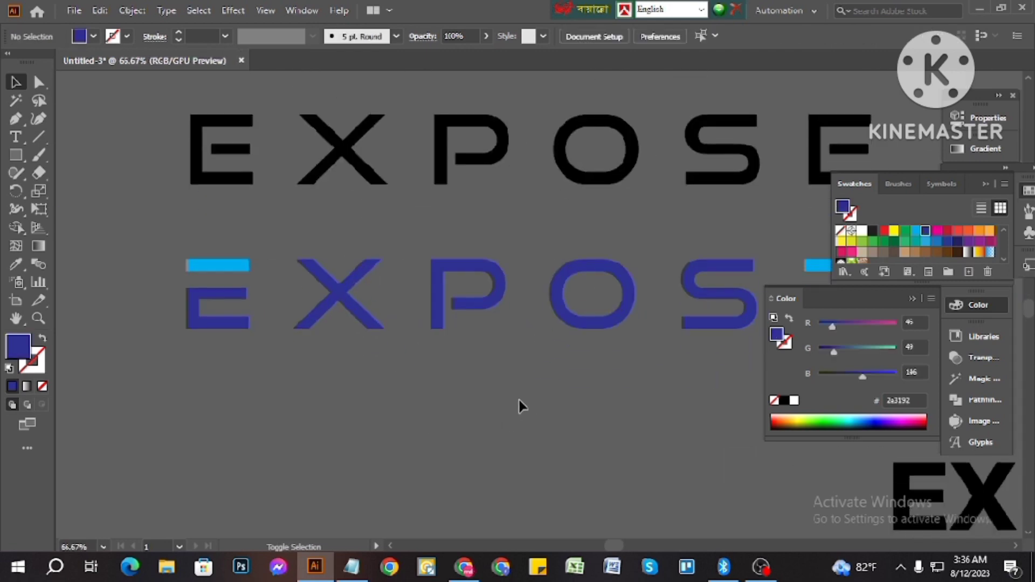
scroll(477, 310, "up", 2)
scroll(481, 311, "down", 3)
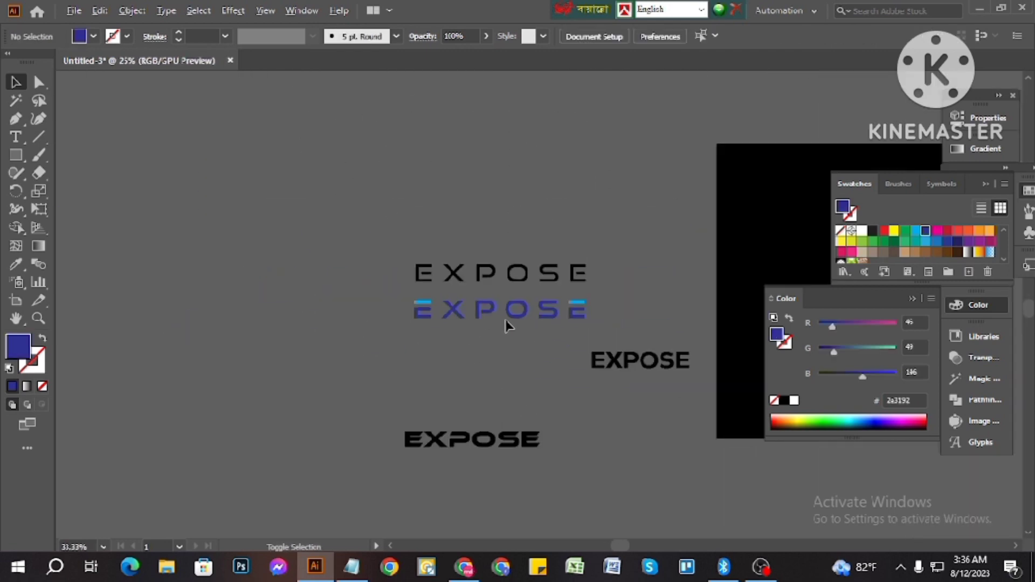
Duplicate the Ethnocentric EXPOSE text directly below the original and convert the copy to outlines
scroll(523, 409, "up", 3)
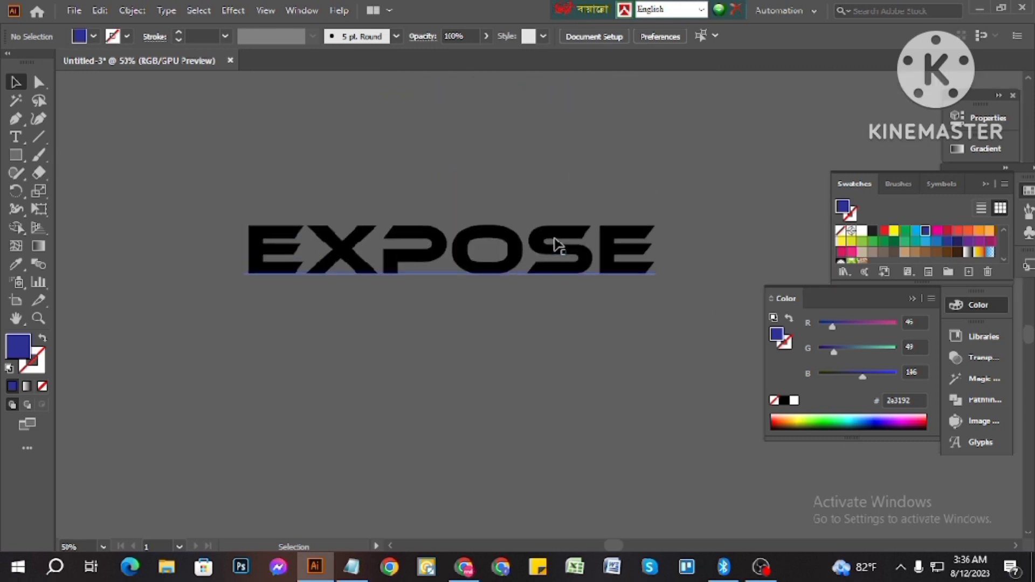
left_click(555, 248)
scroll(596, 270, "down", 3)
left_click_drag(593, 270, 592, 326, "alt")
scroll(591, 326, "up", 3)
right_click(571, 281)
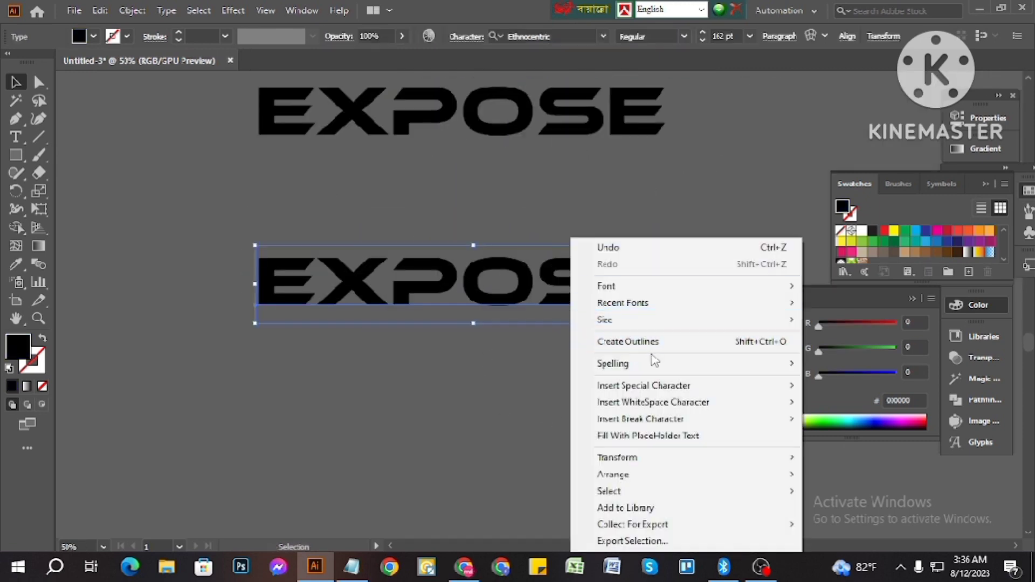
left_click(649, 340)
left_click(610, 374)
Select the outlined Ethnocentric wordmark and show its anchor points with the Direct Selection tool
scroll(592, 289, "up", 3)
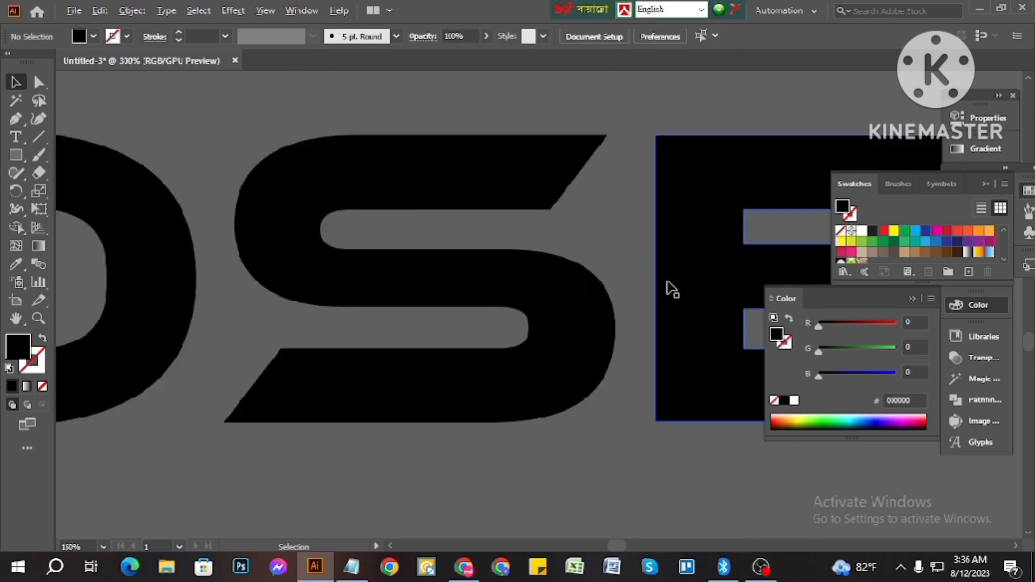
scroll(670, 289, "down", 5)
scroll(595, 291, "up", 3)
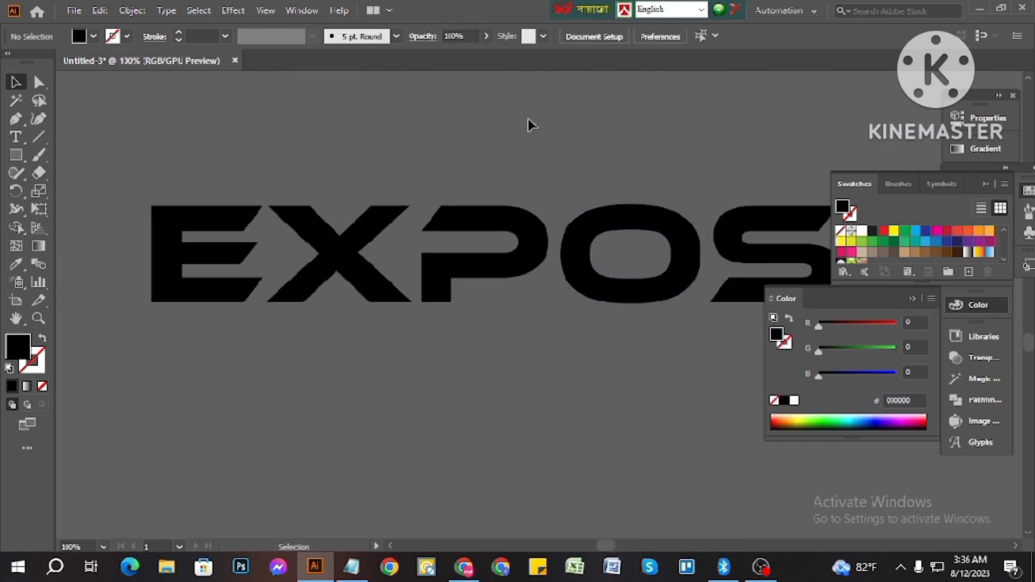
left_click(484, 273)
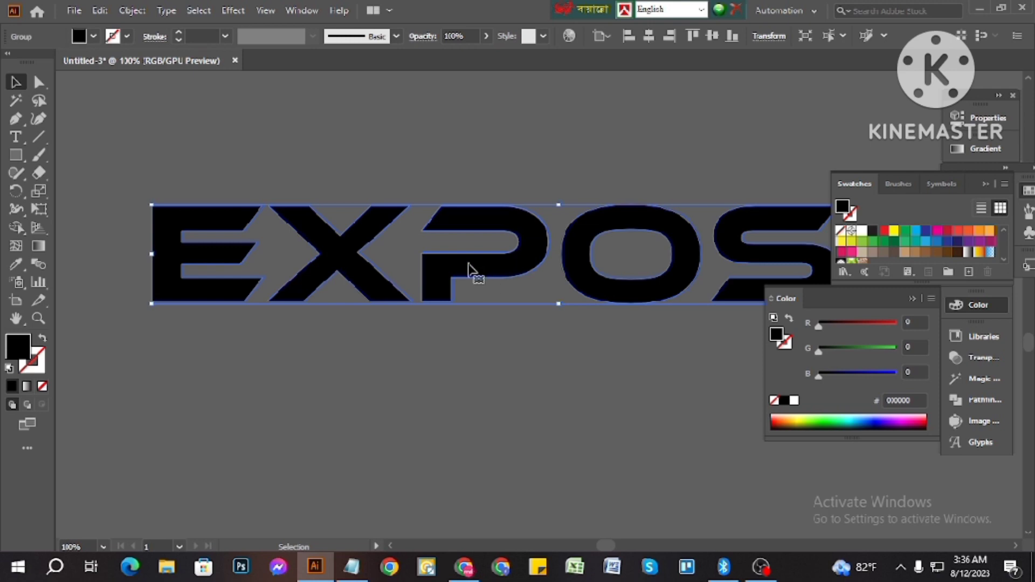
left_click(464, 120)
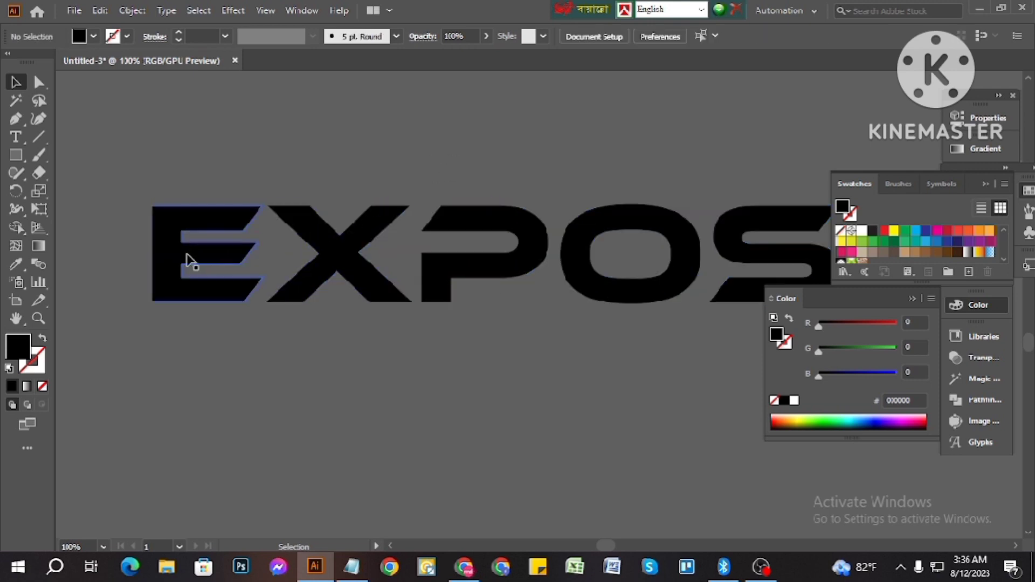
scroll(186, 254, "up", 2)
left_click(225, 252)
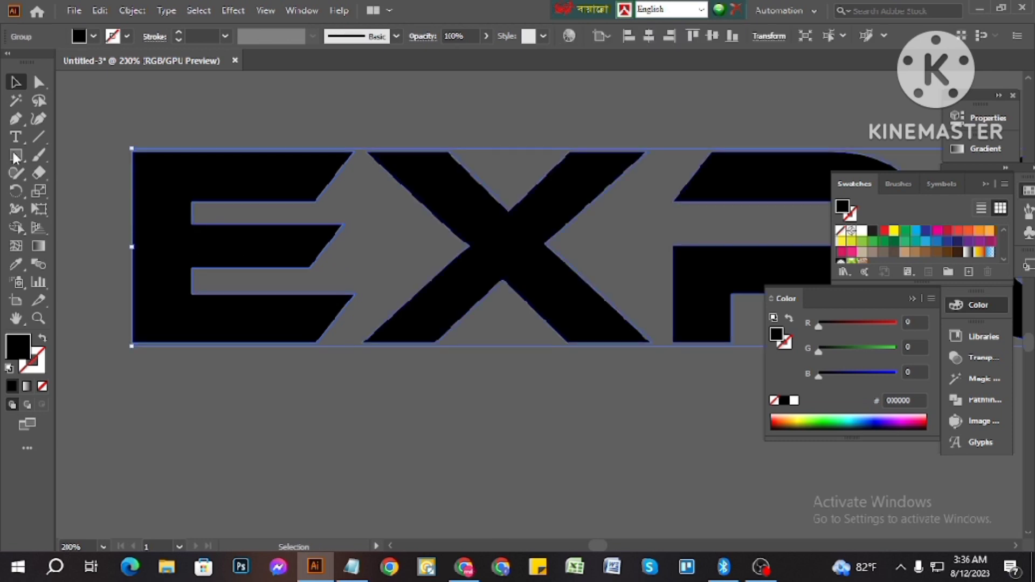
left_click(39, 82)
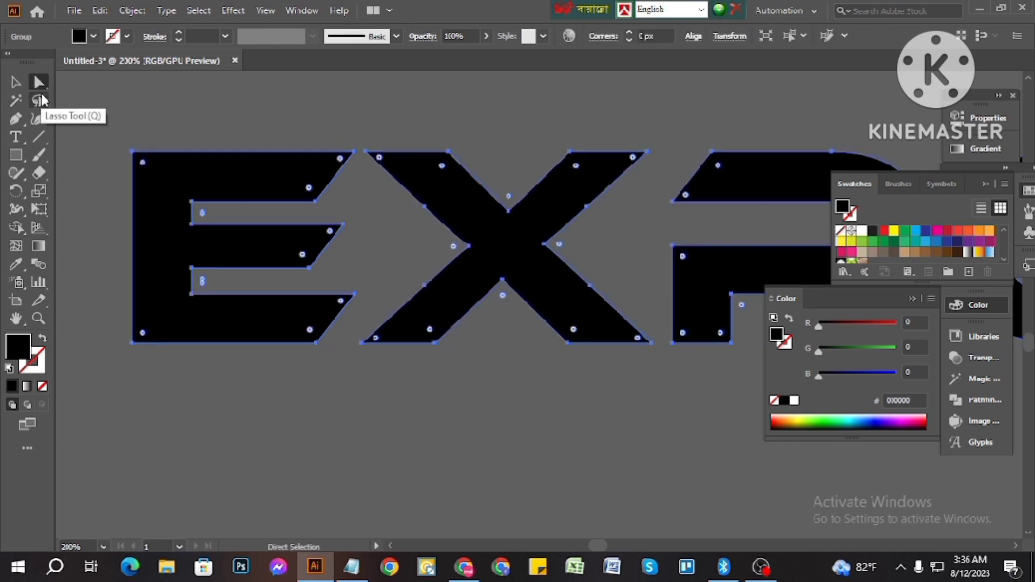
Select the upper inner corner anchor of the upper gap in the Ethnocentric wordmark's first E
scroll(189, 237, "up", 3)
scroll(333, 249, "down", 2)
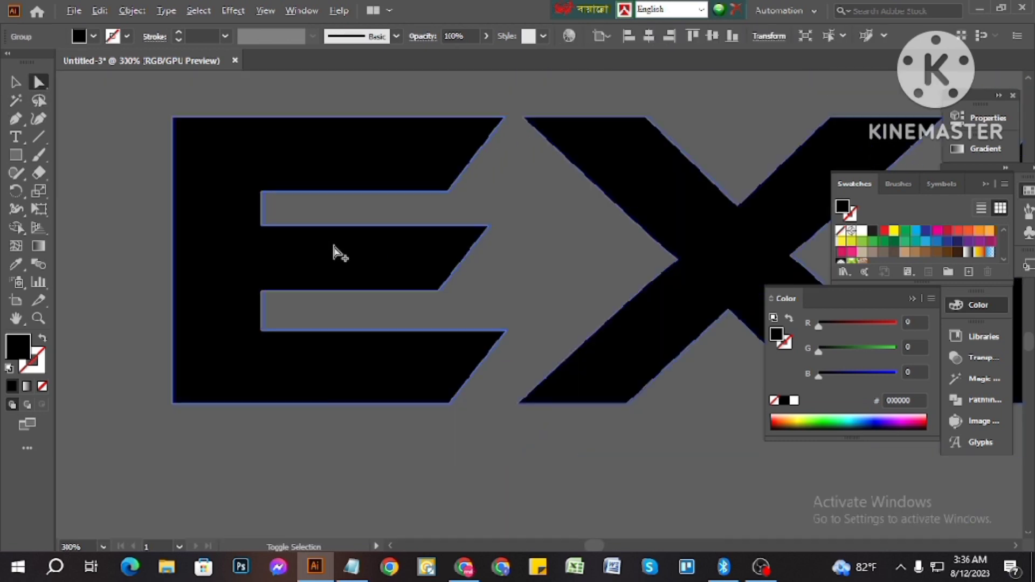
scroll(333, 249, "up", 2)
left_click(287, 225)
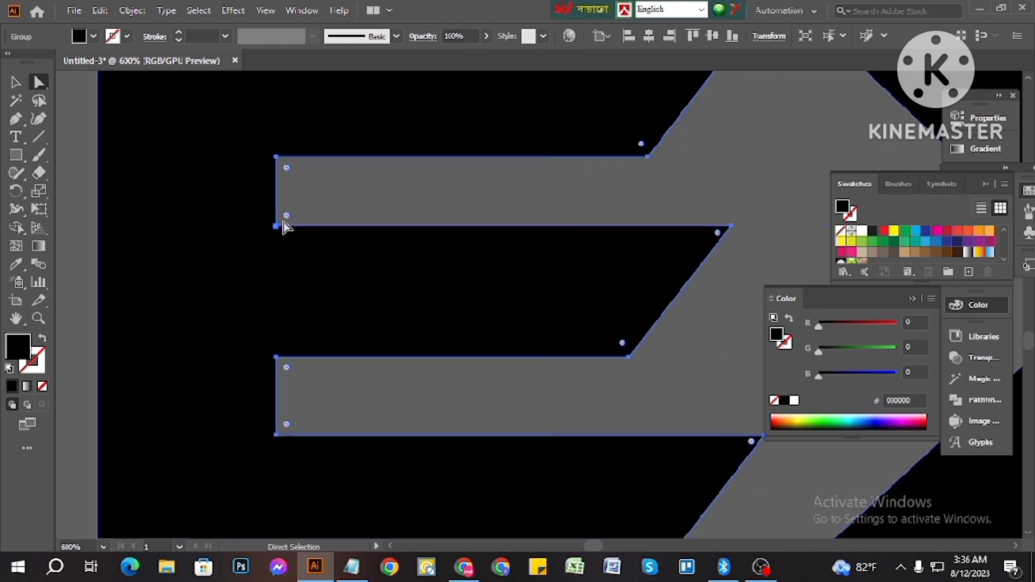
left_click(277, 158)
scroll(272, 200, "down", 2)
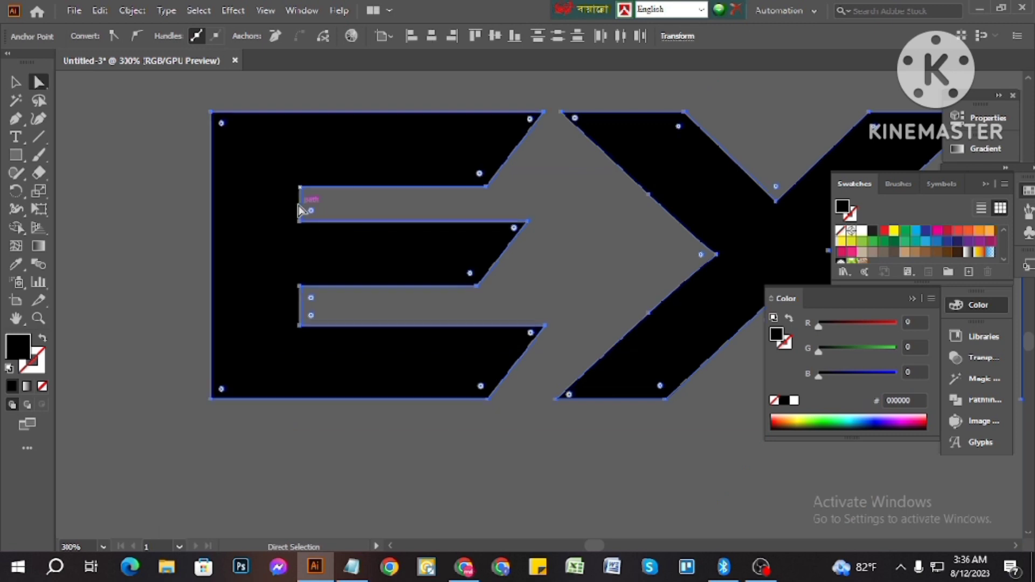
Move both inner corner anchors of the first E's upper gap outward past the letter's stem so the gap cuts through it
left_click(306, 216)
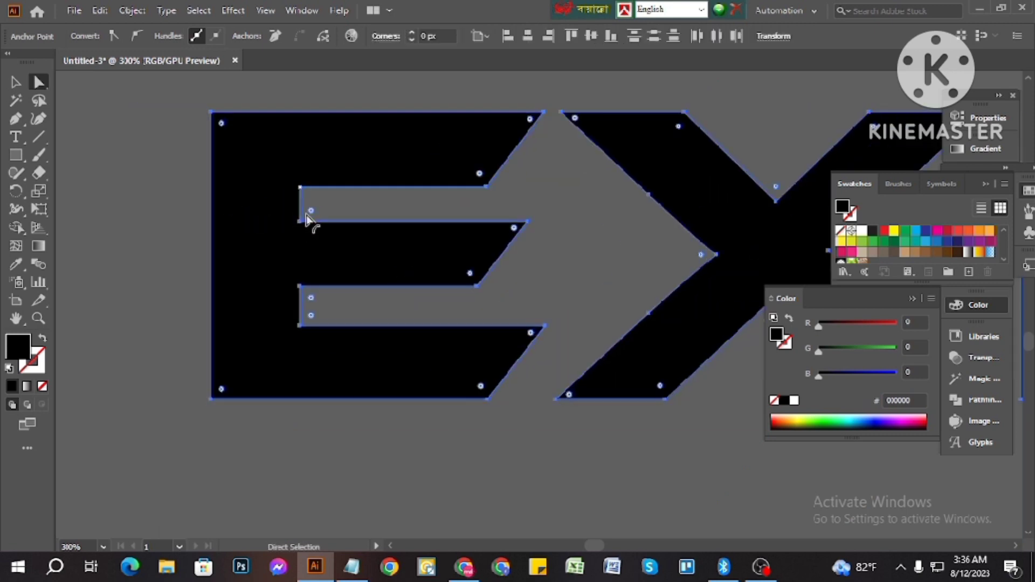
left_click_drag(312, 211, 239, 203)
scroll(280, 210, "up", 5)
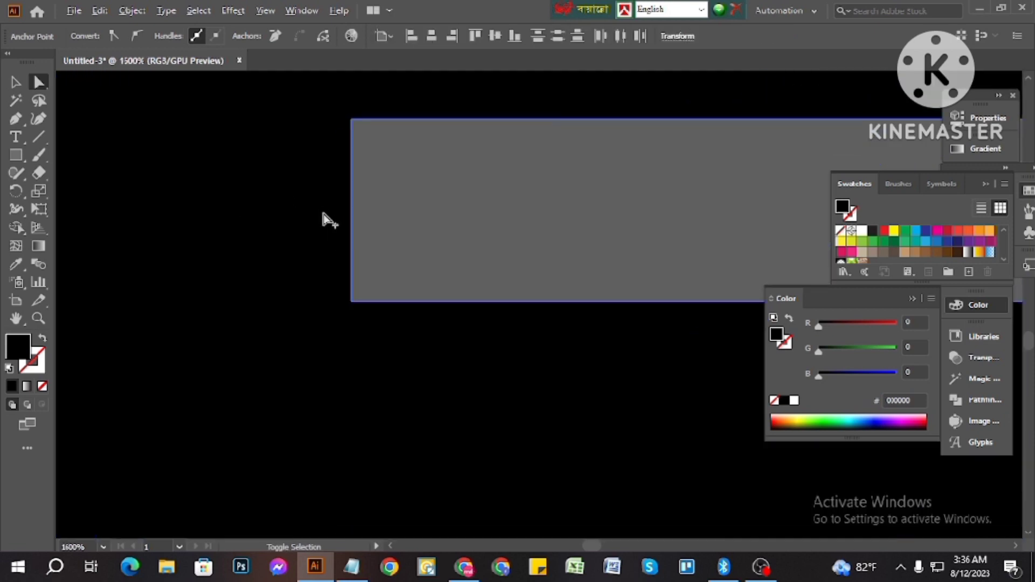
left_click(352, 301)
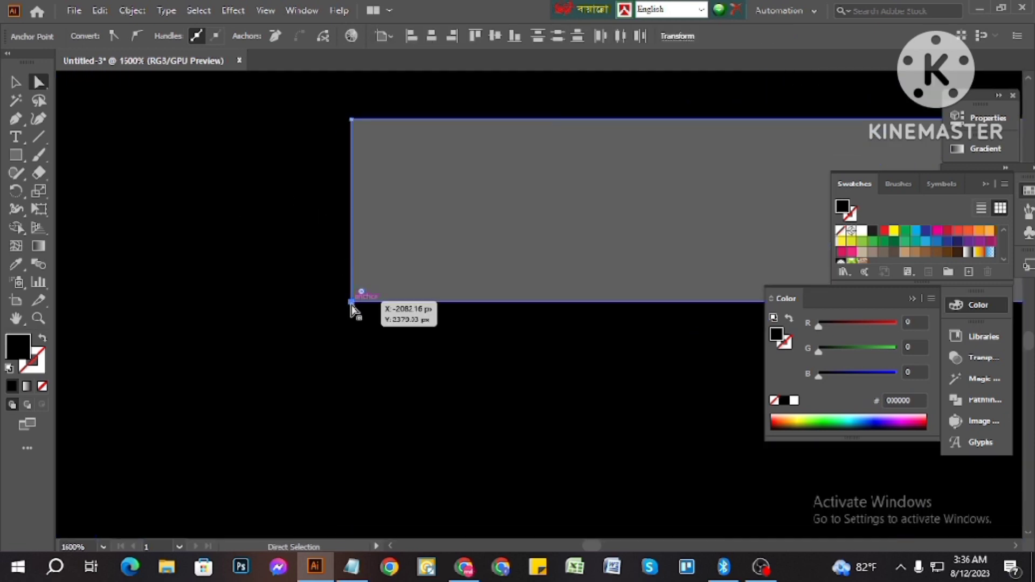
left_click(351, 119, "shift")
scroll(399, 153, "down", 3)
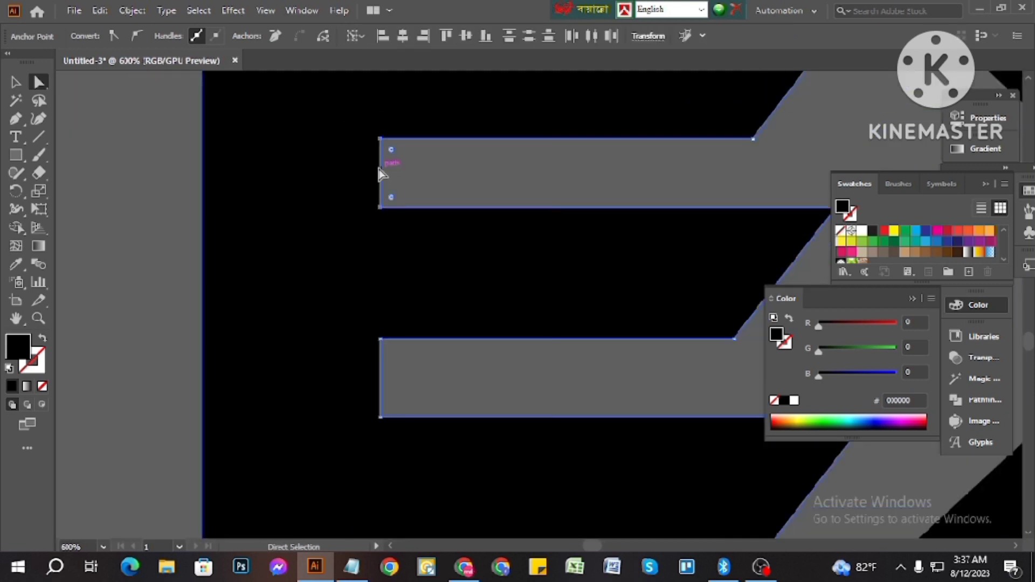
left_click_drag(382, 171, 105, 170)
scroll(302, 204, "down", 4)
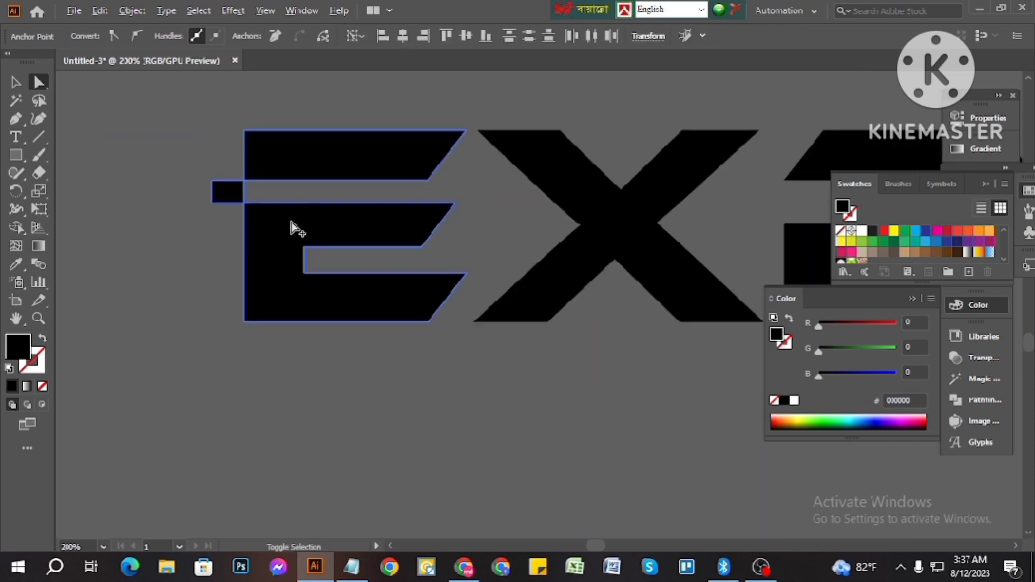
scroll(231, 199, "up", 4)
scroll(232, 199, "up", 3)
scroll(258, 207, "down", 7)
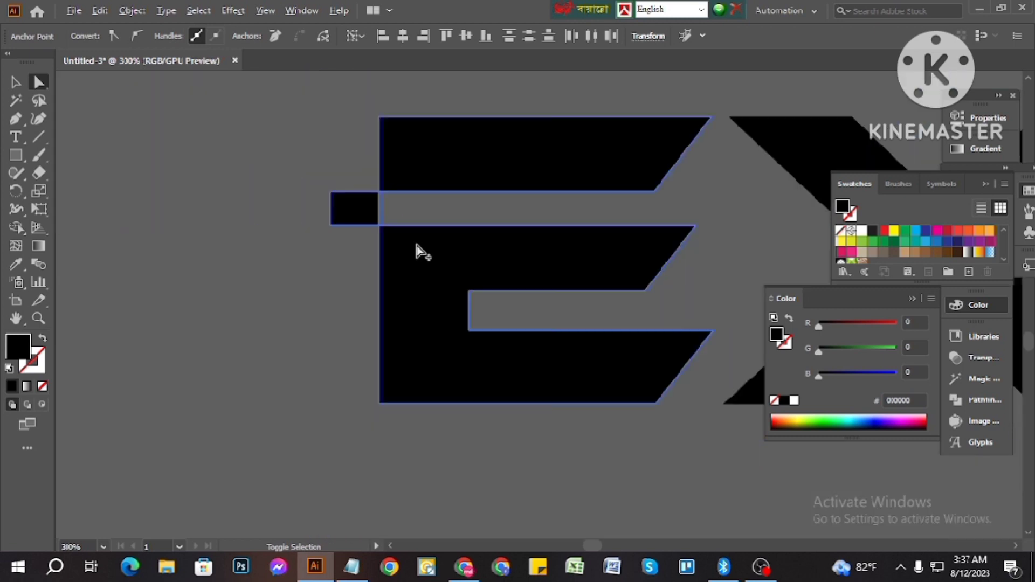
Select the outlined Ethnocentric wordmark and ungroup it into separate letters
key("v")
left_click(181, 173)
scroll(210, 251, "down", 2)
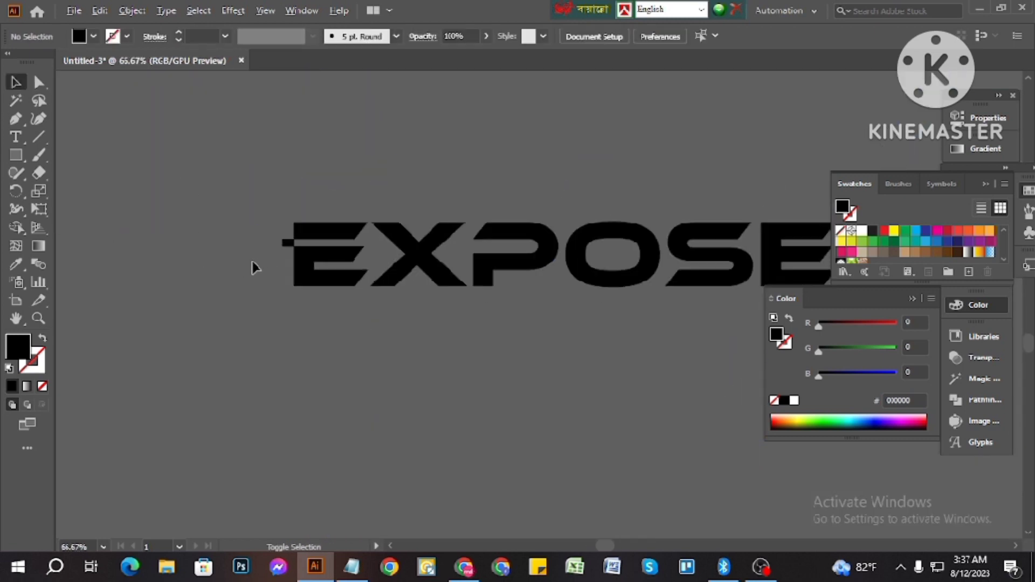
left_click_drag(269, 215, 318, 312)
scroll(313, 296, "up", 2)
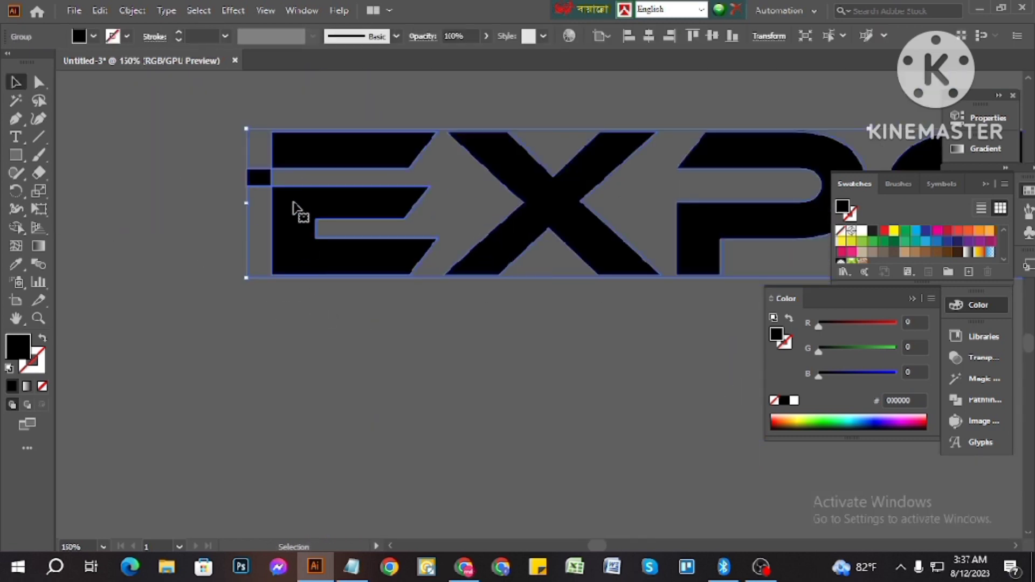
right_click(294, 197)
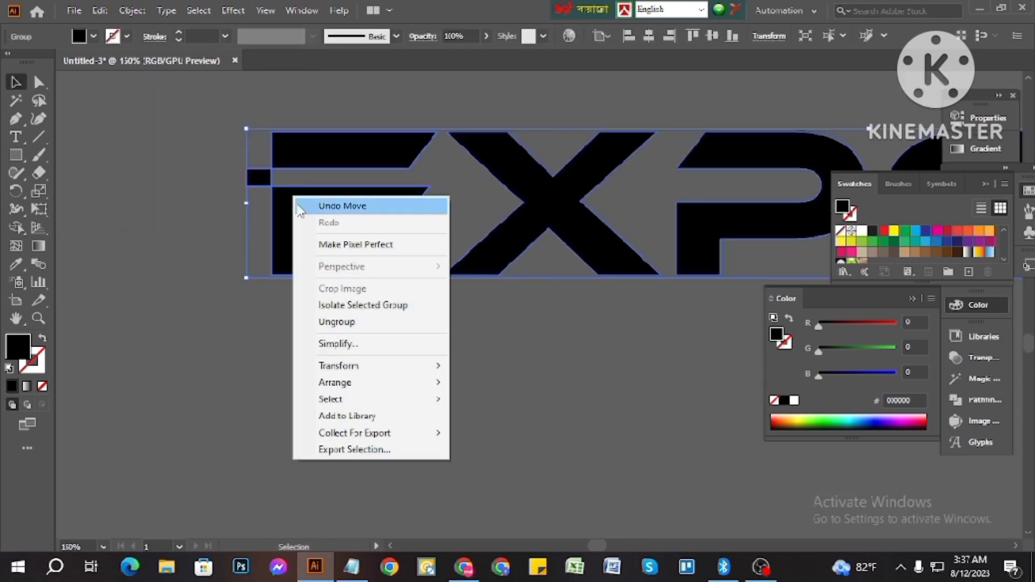
left_click(725, 400)
right_click(363, 244)
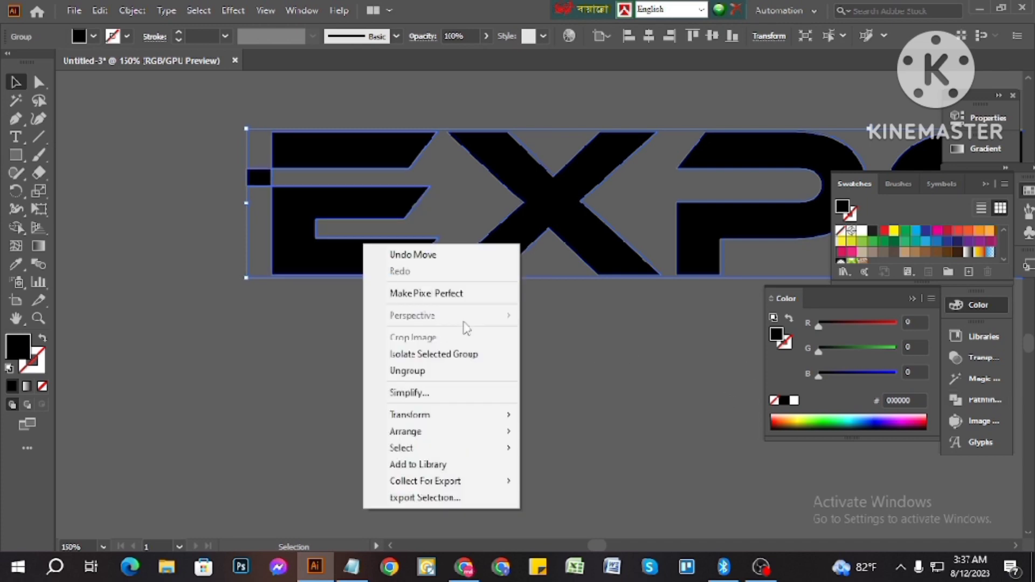
left_click(446, 371)
Divide the first E with Pathfinder, ungroup the resulting pieces and deselect them
left_click_drag(370, 323, 231, 103)
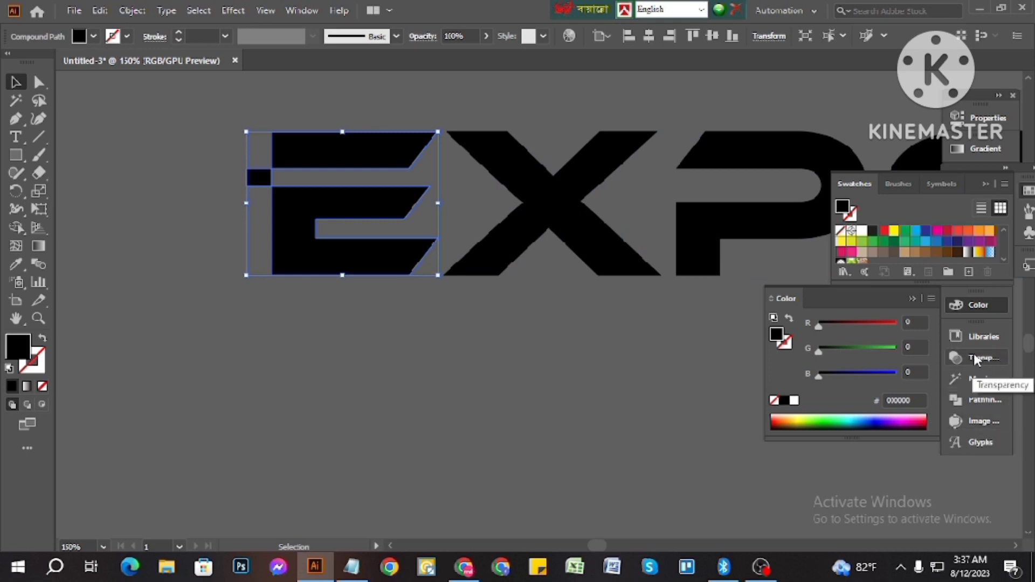
left_click(981, 405)
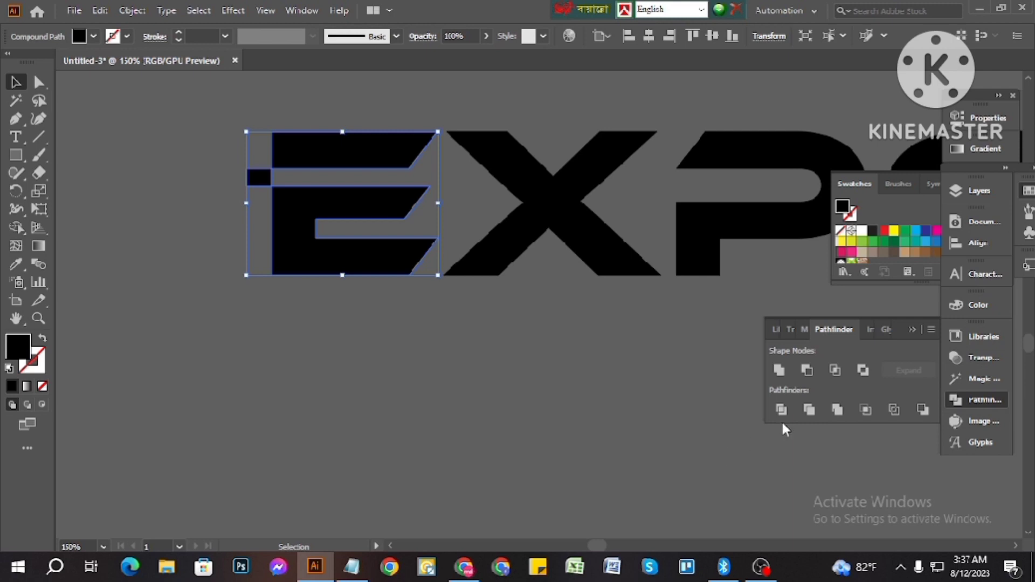
left_click(781, 410)
right_click(394, 245)
left_click(461, 379)
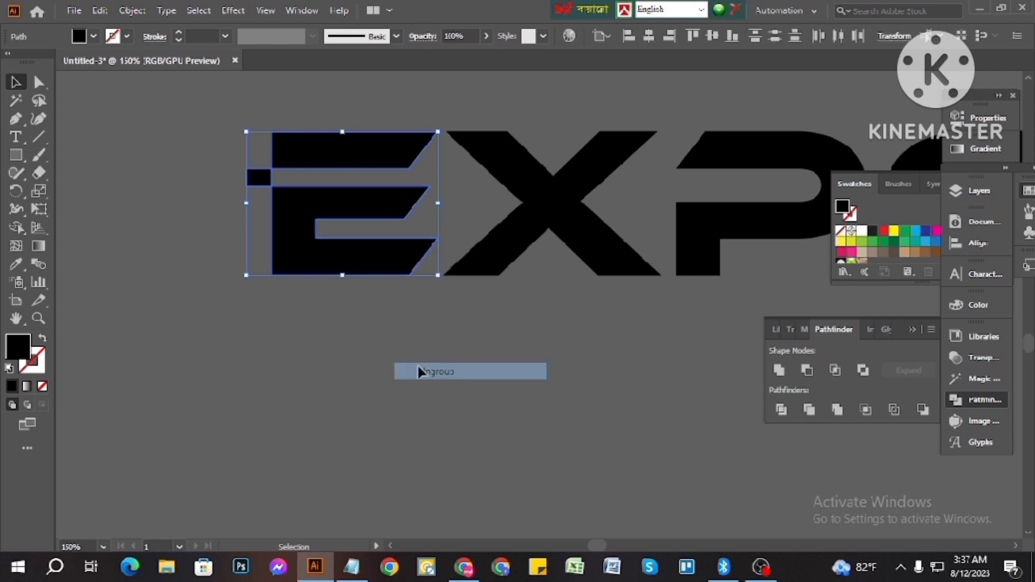
left_click(258, 313)
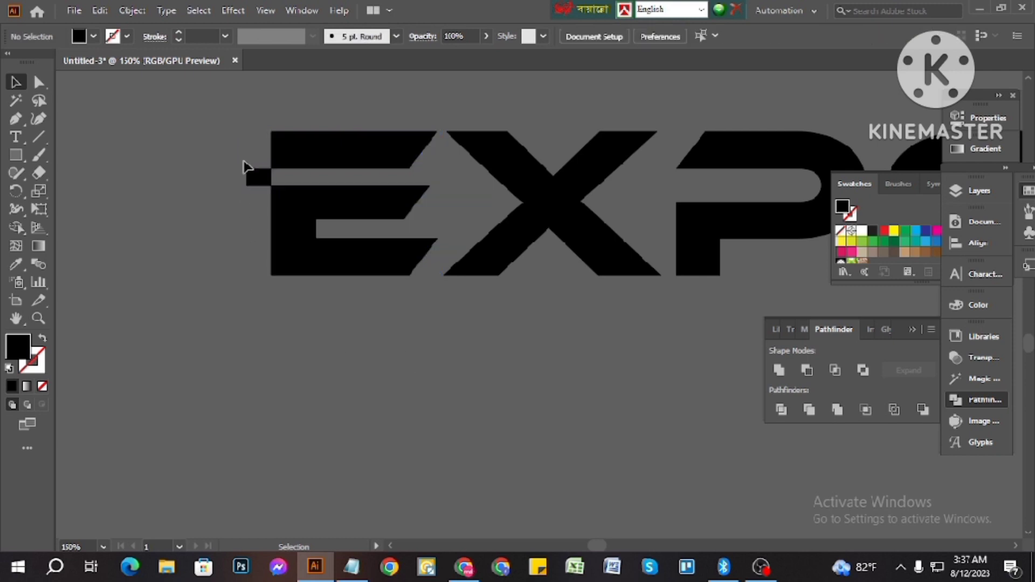
Delete the small leftover square sticking out beside the first E's upper gap
left_click(246, 172)
scroll(248, 178, "up", 4)
key("Delete")
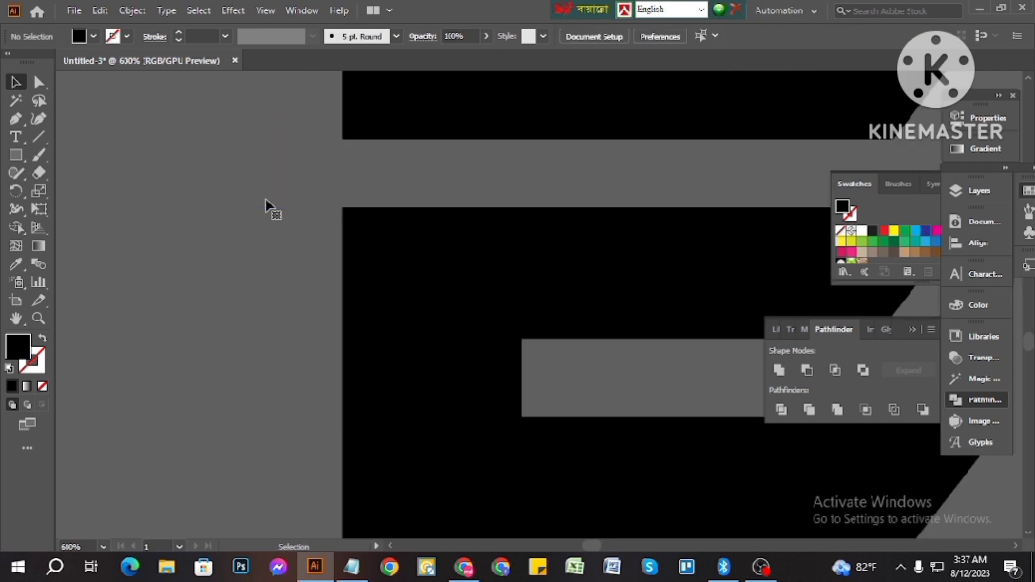
scroll(309, 242, "down", 5)
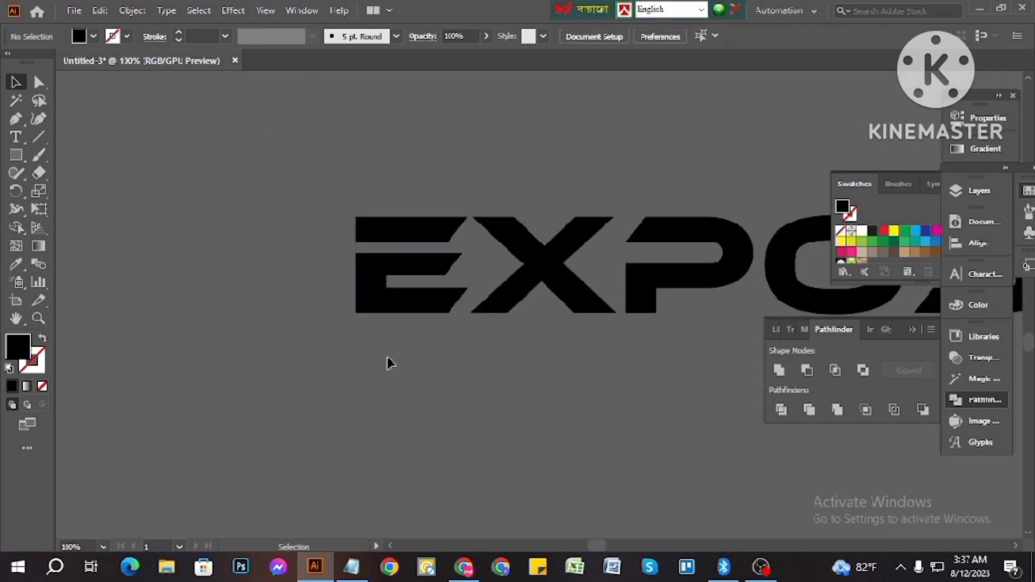
scroll(387, 357, "down", 2)
scroll(404, 340, "up", 1)
scroll(436, 356, "down", 1)
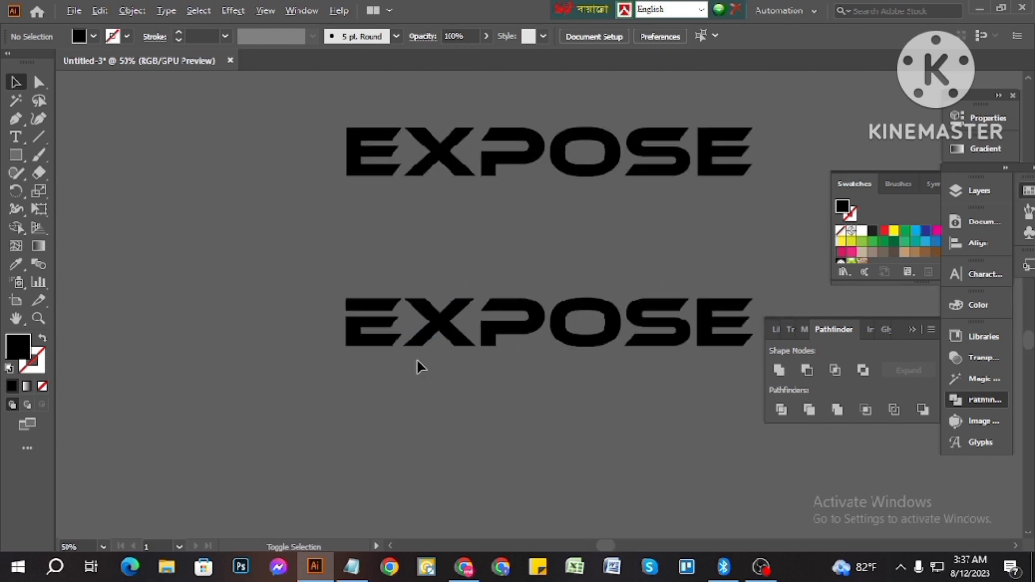
scroll(646, 357, "up", 2)
scroll(616, 354, "down", 2)
Fill the final E of the outlined wordmark with red and deselect it
left_click(681, 344)
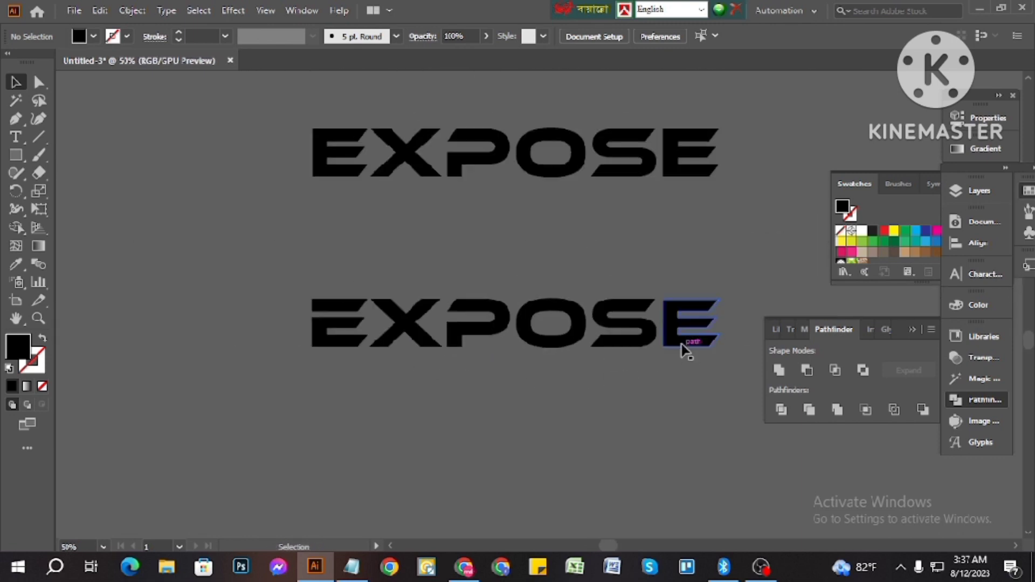
left_click(884, 232)
left_click(426, 375)
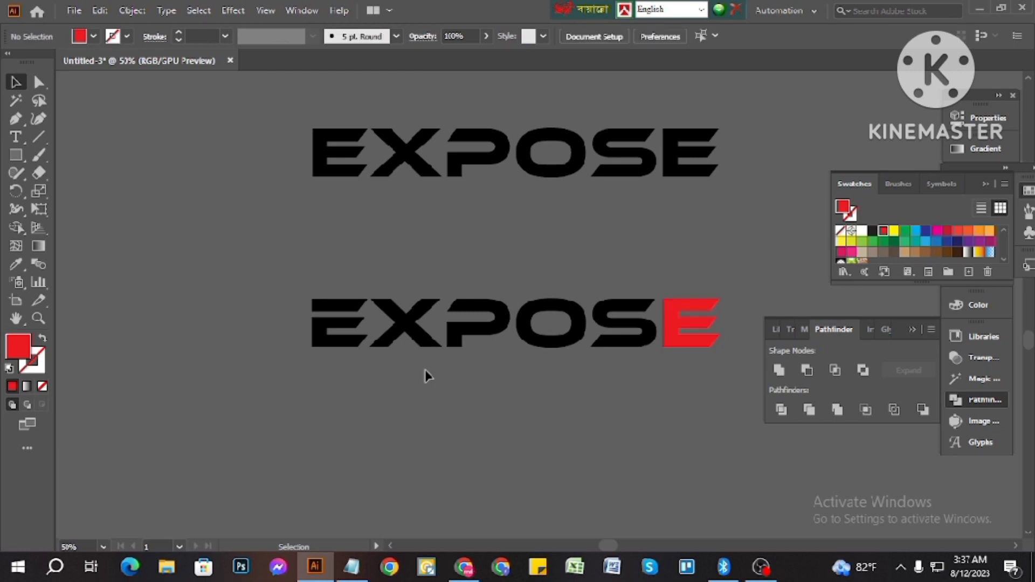
Group the first E's pieces and place a copy over the red final E, aligned to its stem edge
left_click_drag(334, 388, 299, 267)
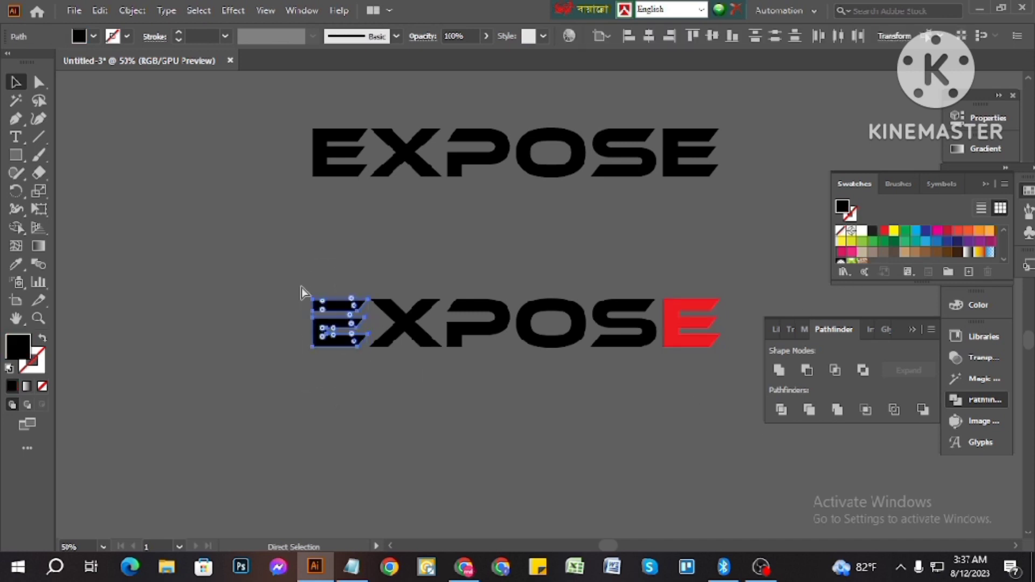
left_click(335, 403)
left_click_drag(340, 331, 688, 333)
scroll(688, 333, "up", 5)
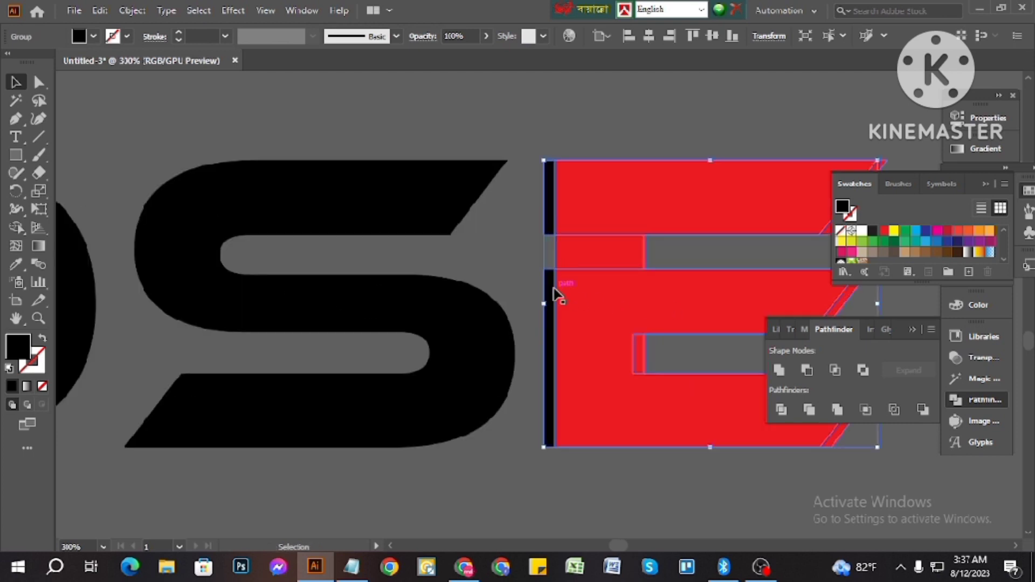
scroll(554, 294, "up", 3)
left_click_drag(529, 296, 558, 293)
scroll(500, 307, "down", 3)
Delete the red E underneath the split copy at the end of the wordmark
left_click(499, 309)
left_click(613, 290)
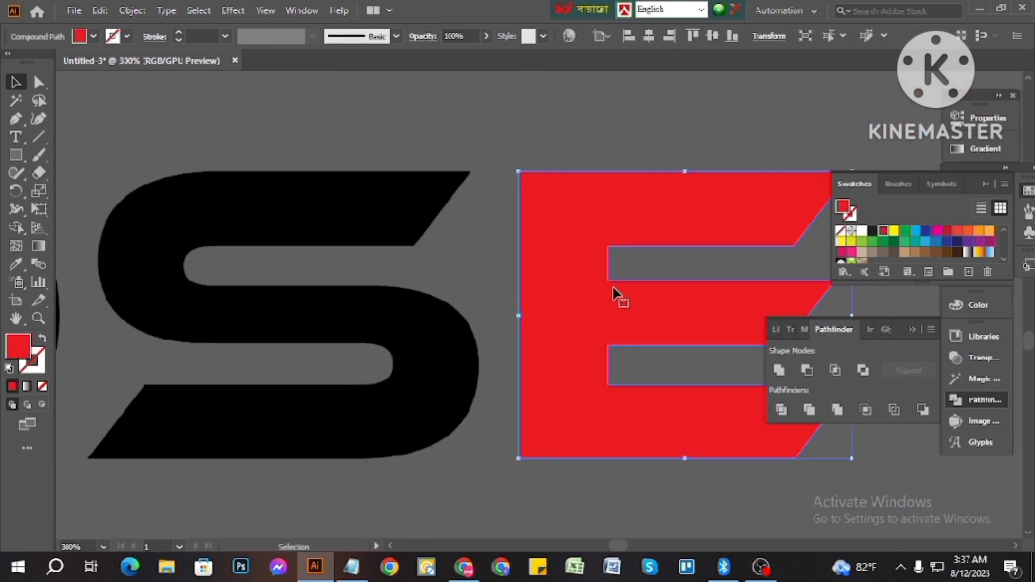
key("Delete")
scroll(603, 125, "down", 6)
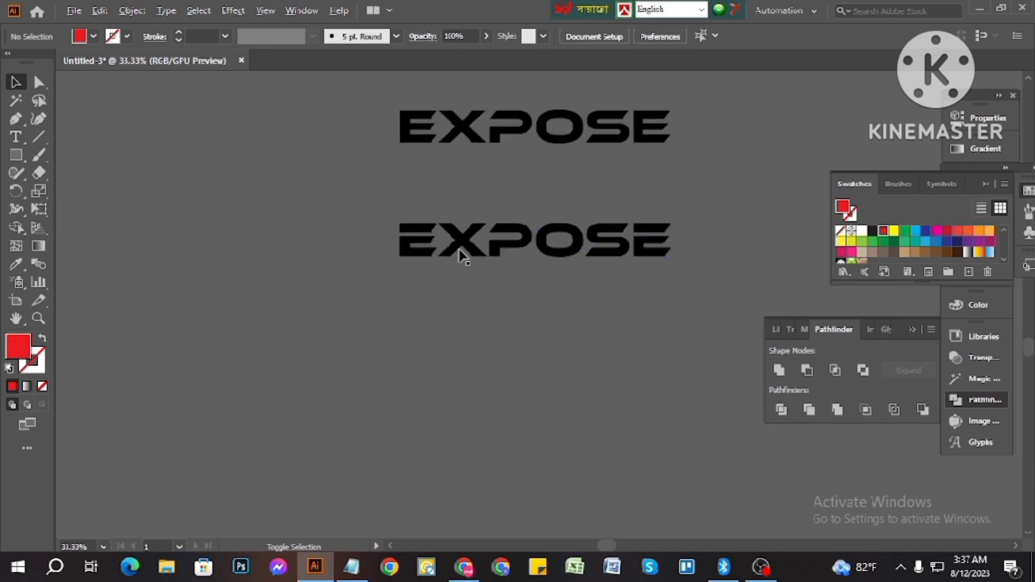
Draw a thin red rectangle across the upper end of the X's falling diagonal, starting at its outer corner
scroll(469, 249, "up", 5)
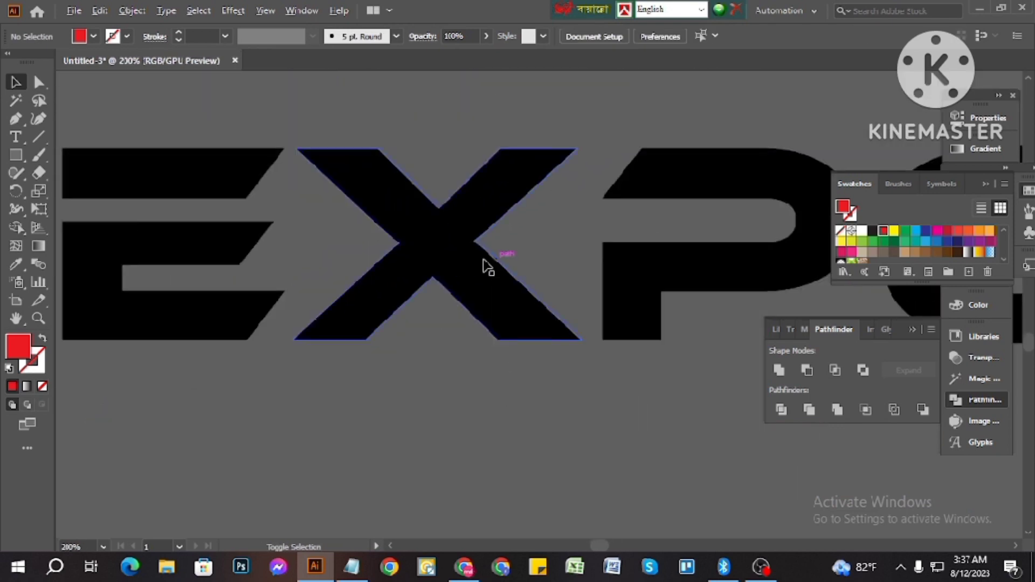
left_click(16, 156)
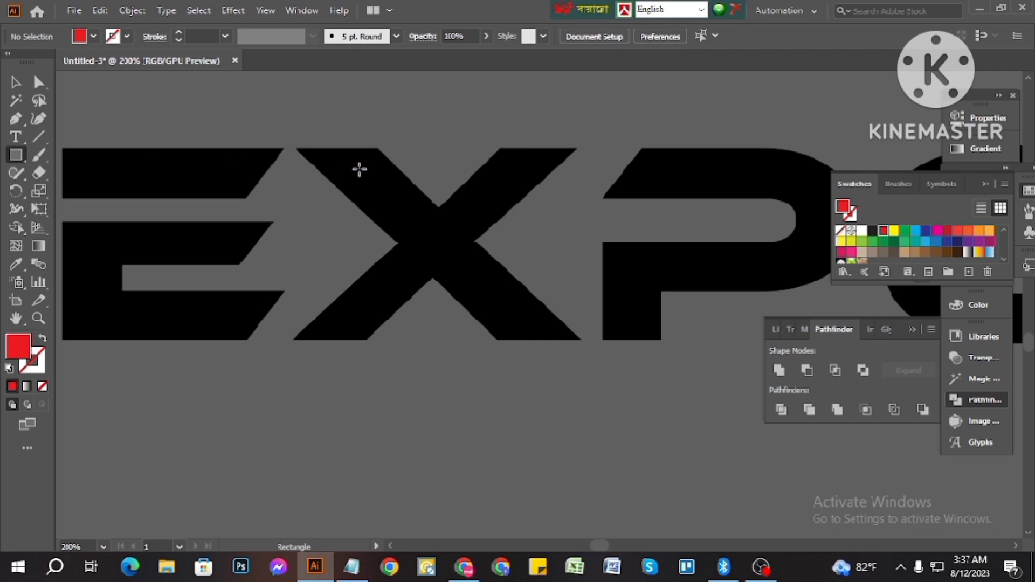
scroll(359, 170, "up", 2)
scroll(208, 127, "up", 2)
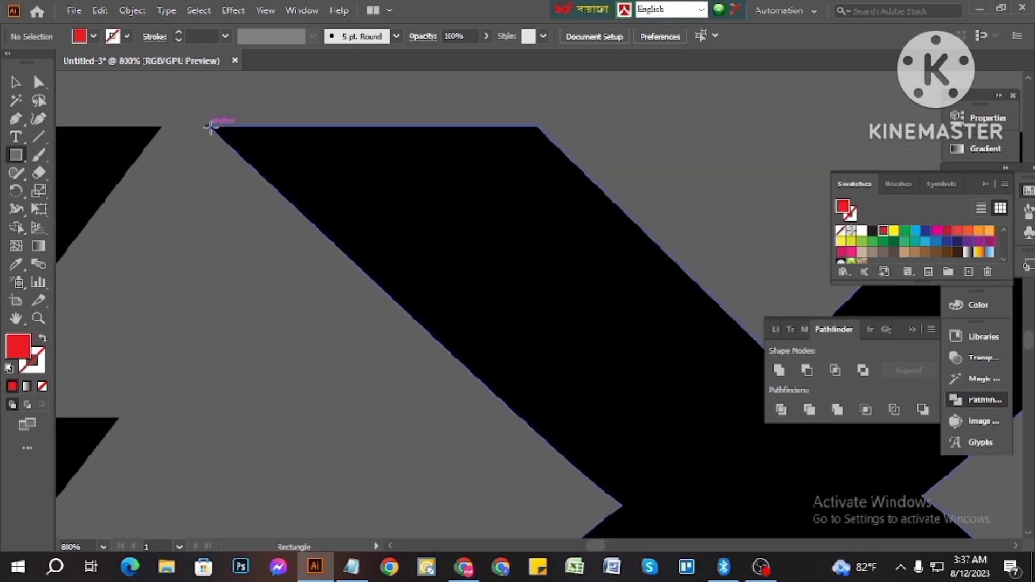
left_click_drag(210, 127, 542, 200)
Stretch the rectangle's two lower corner anchors diagonally past the X's opposite foot to form a slanted bar
left_click(39, 82)
scroll(314, 120, "down", 2)
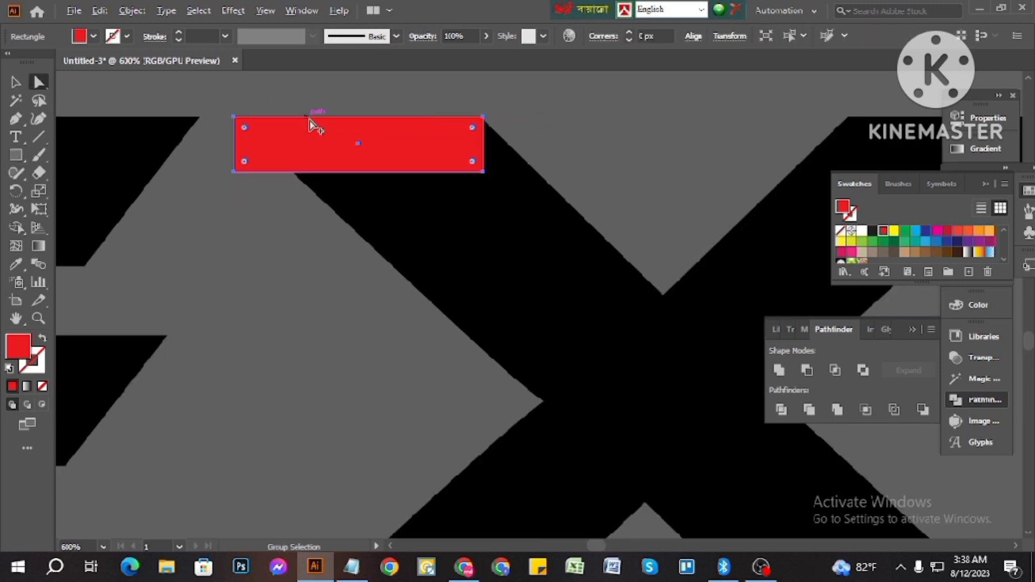
left_click(282, 190)
left_click(266, 153)
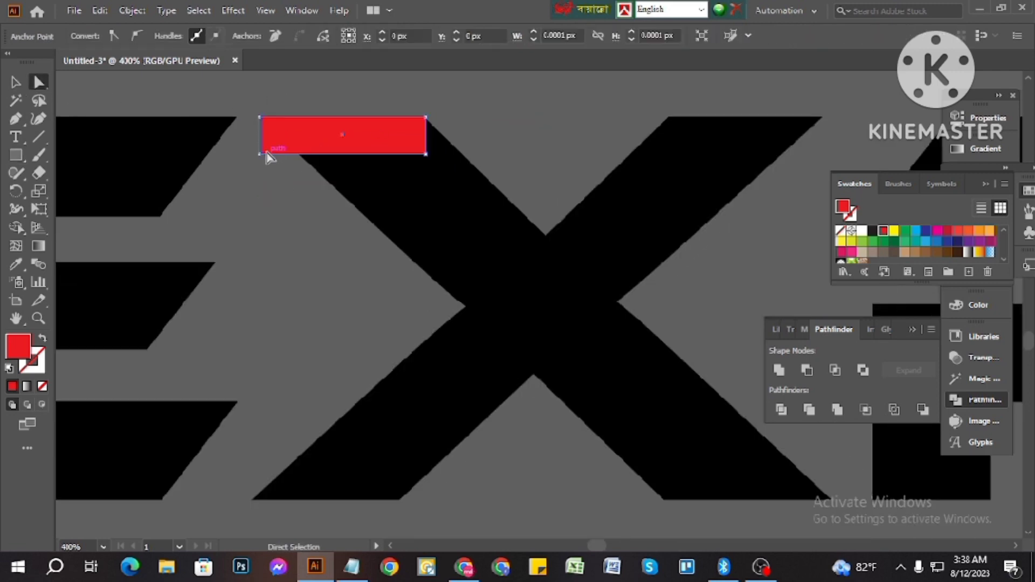
left_click(260, 154)
left_click(426, 154, "shift")
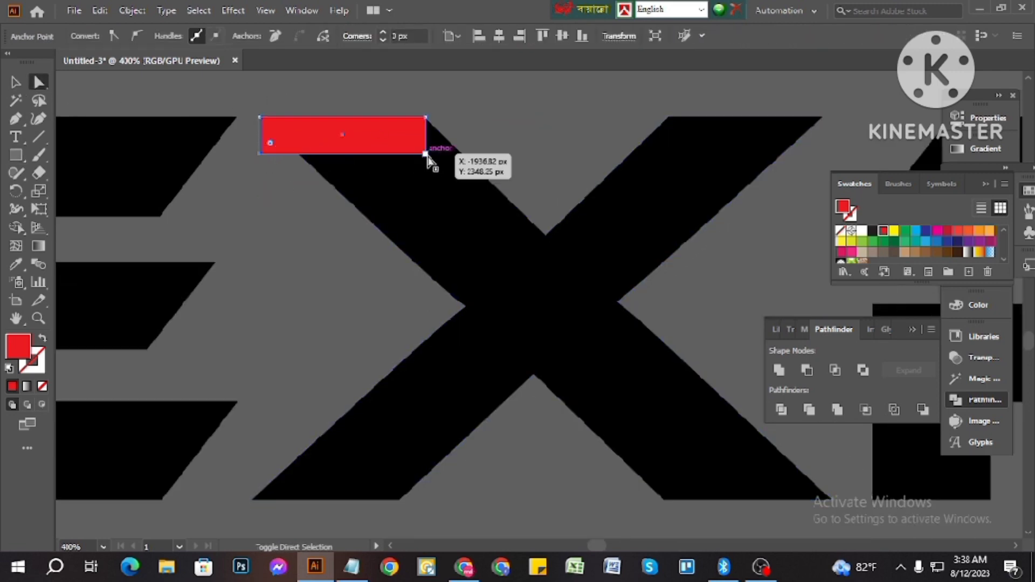
scroll(386, 180, "down", 2)
mouse_move(402, 168)
left_mouse_down()
mouse_move(557, 330)
mouse_move(608, 354)
mouse_move(583, 365)
left_mouse_up()
left_click(539, 393)
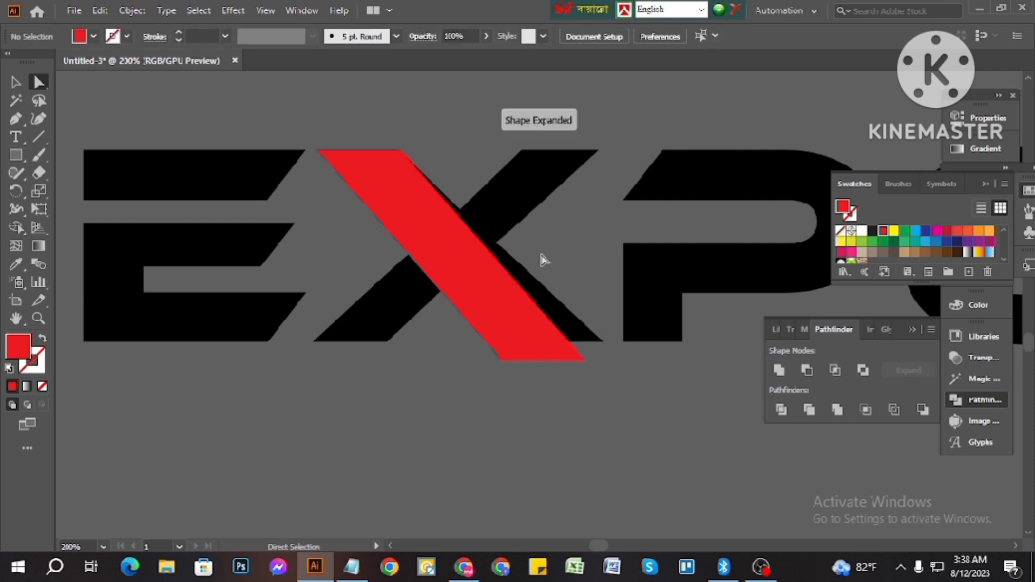
Delete the original black X behind the red diagonal bar
left_click(512, 231)
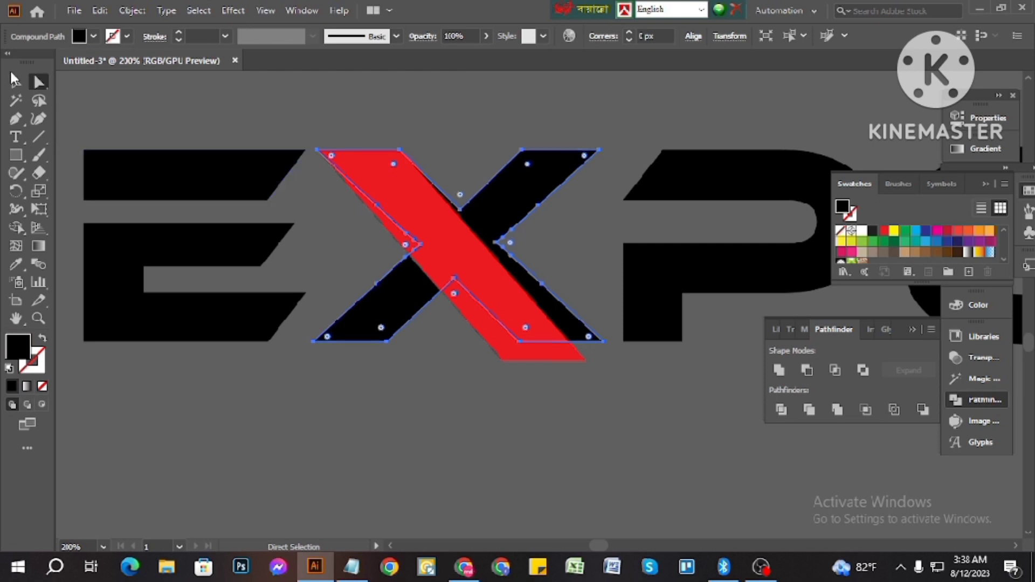
left_click(15, 87)
left_click(370, 120)
left_click(513, 197)
key("Delete")
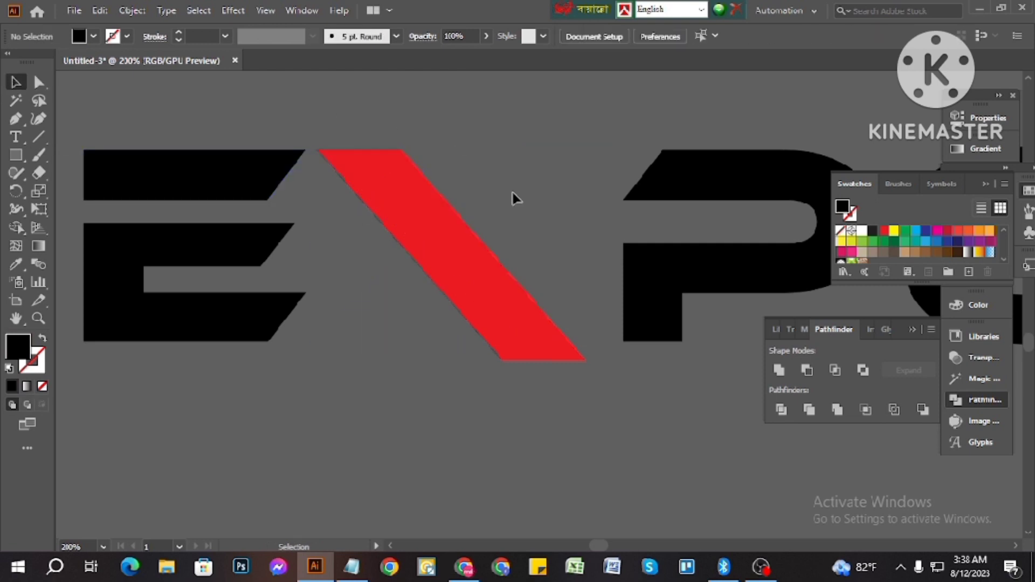
Reflect the red diagonal bar across the vertical axis as a copy, forming a complete X
left_click(471, 273)
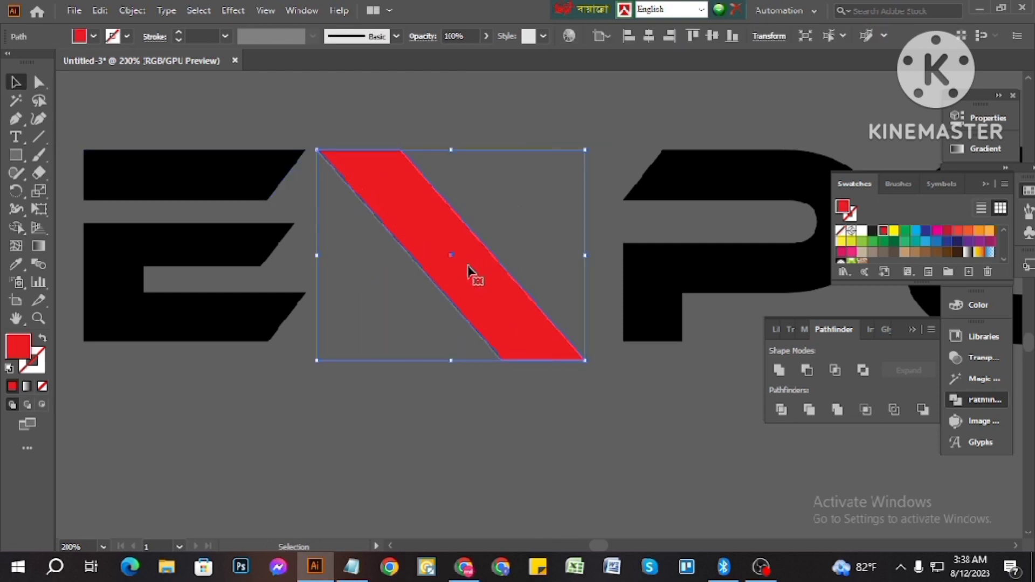
right_click(468, 268)
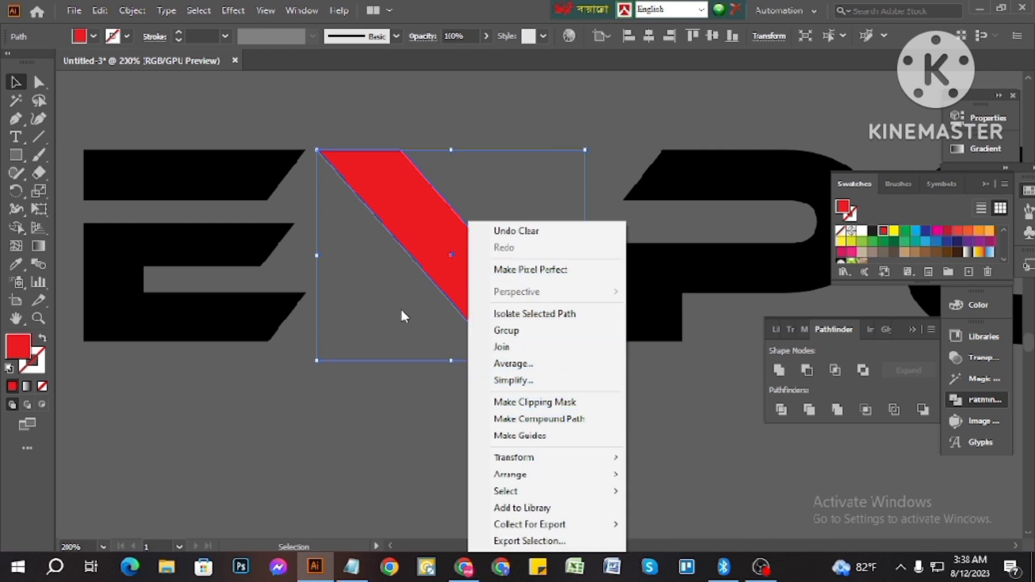
mouse_move(530, 464)
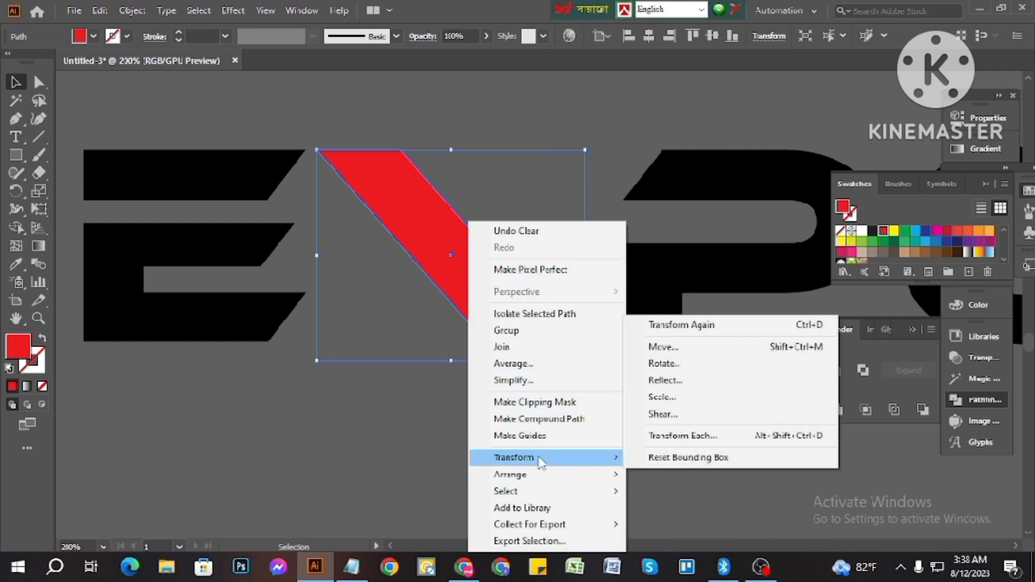
left_click(686, 381)
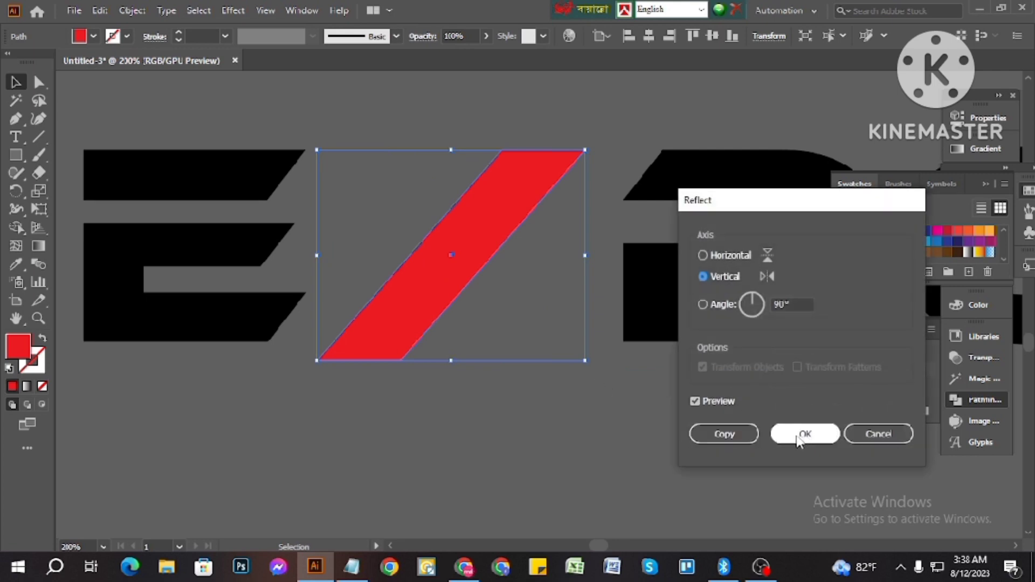
left_click(727, 437)
left_click(502, 430)
scroll(502, 430, "up", 1)
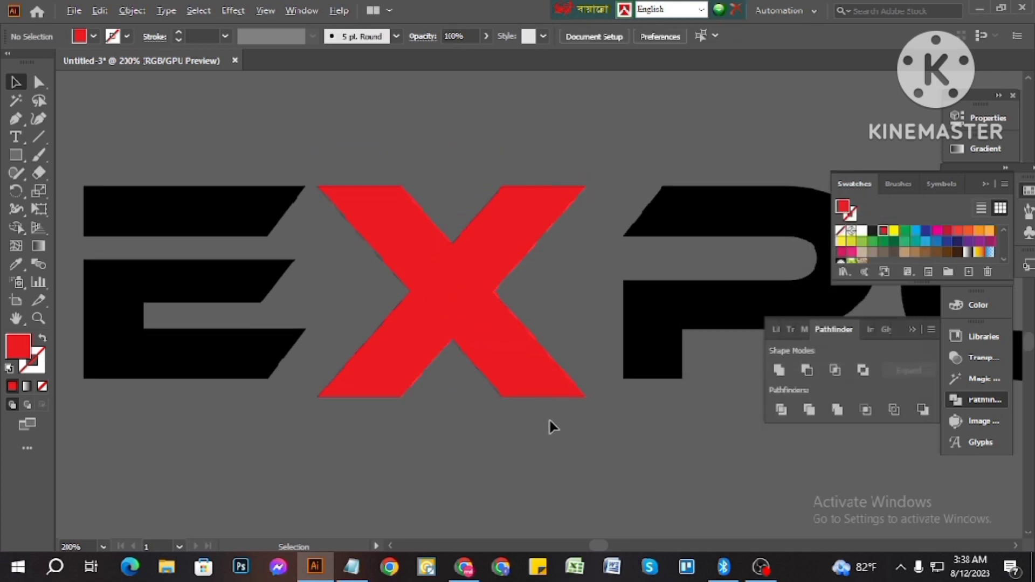
Examine the crossing and ends of the two red bars, both close up and within the whole wordmark
scroll(560, 442, "down", 1)
left_click_drag(516, 399, 516, 398)
scroll(483, 453, "up", 2)
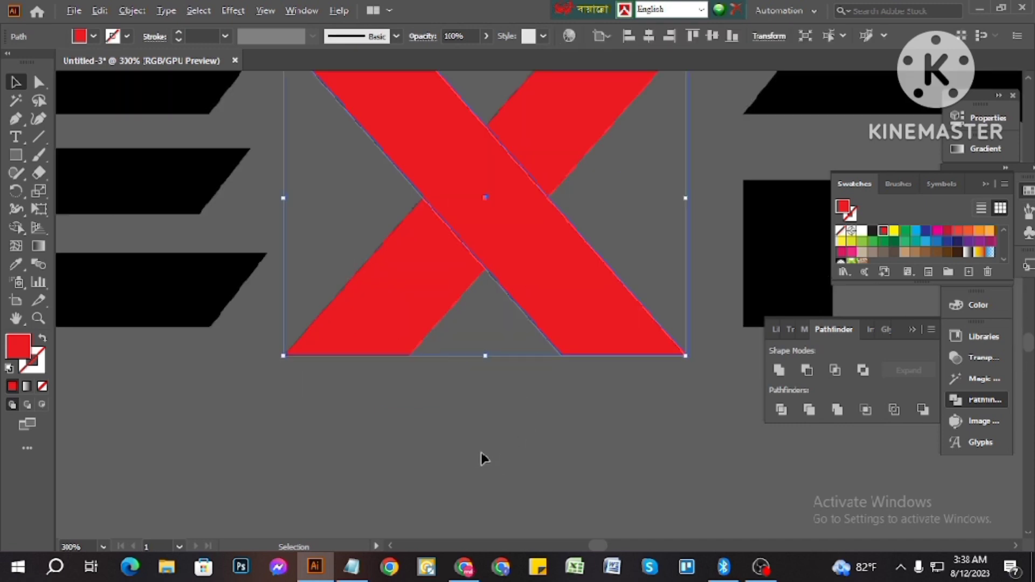
left_click(509, 468)
scroll(507, 466, "down", 2)
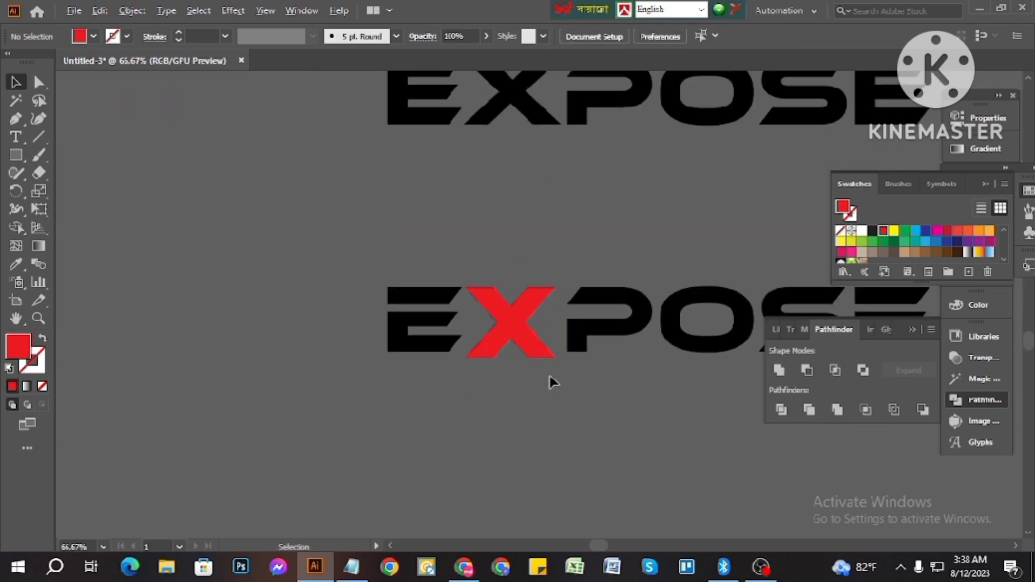
scroll(550, 381, "up", 1)
left_click(501, 283)
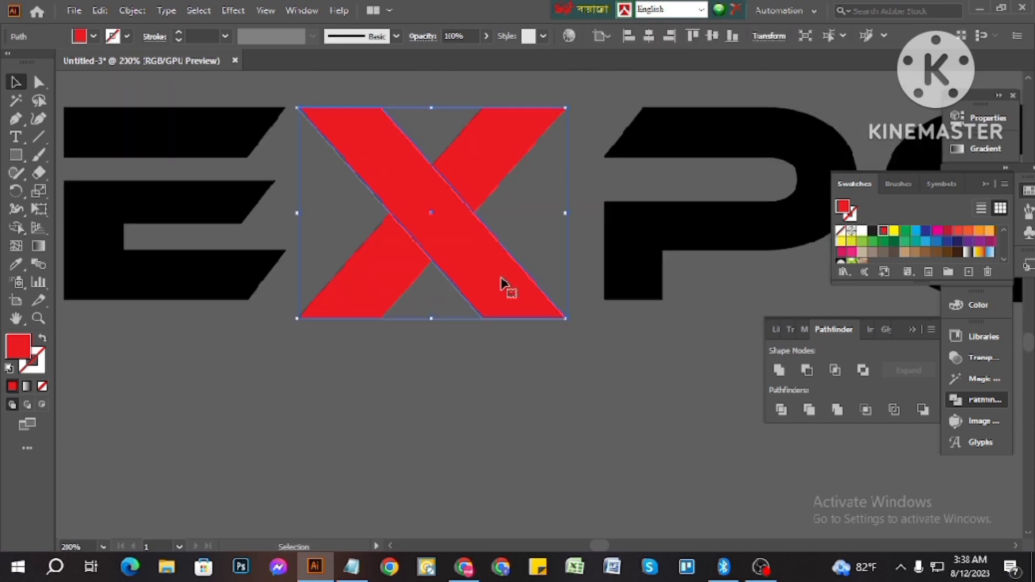
left_click(427, 393)
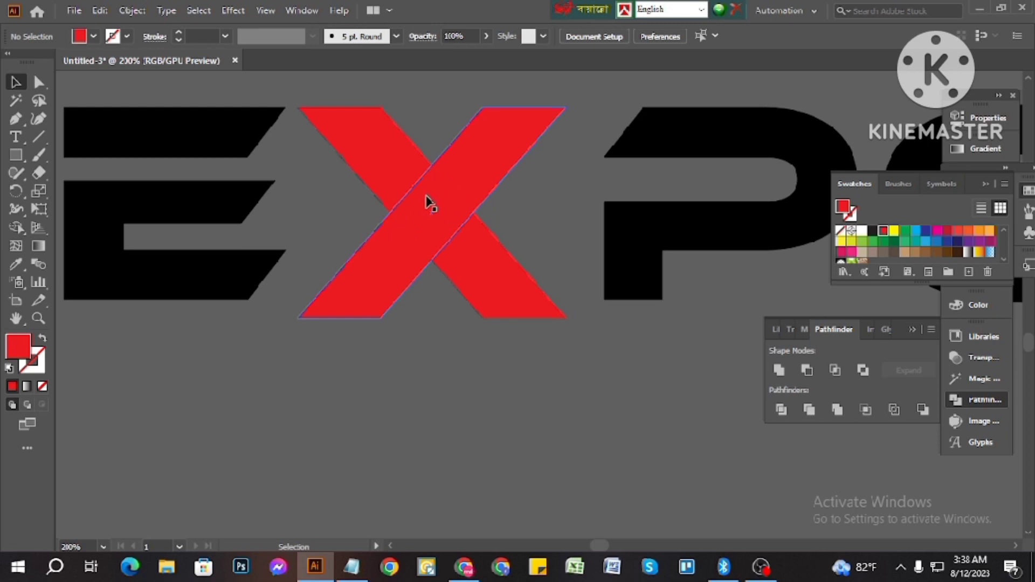
Offset the path of the X's rising diagonal by 5 px with miter joins
left_click(440, 218)
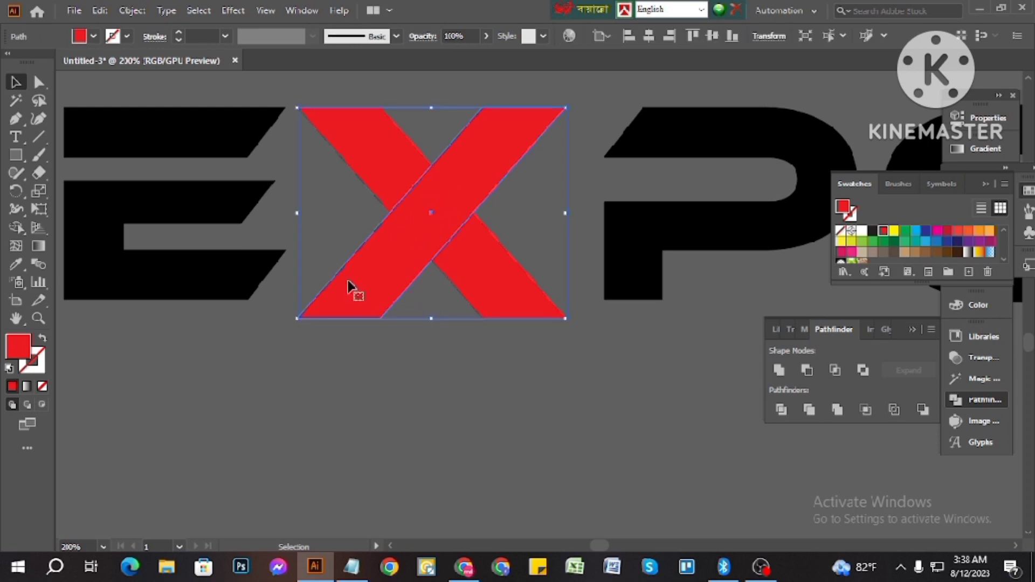
left_click(133, 11)
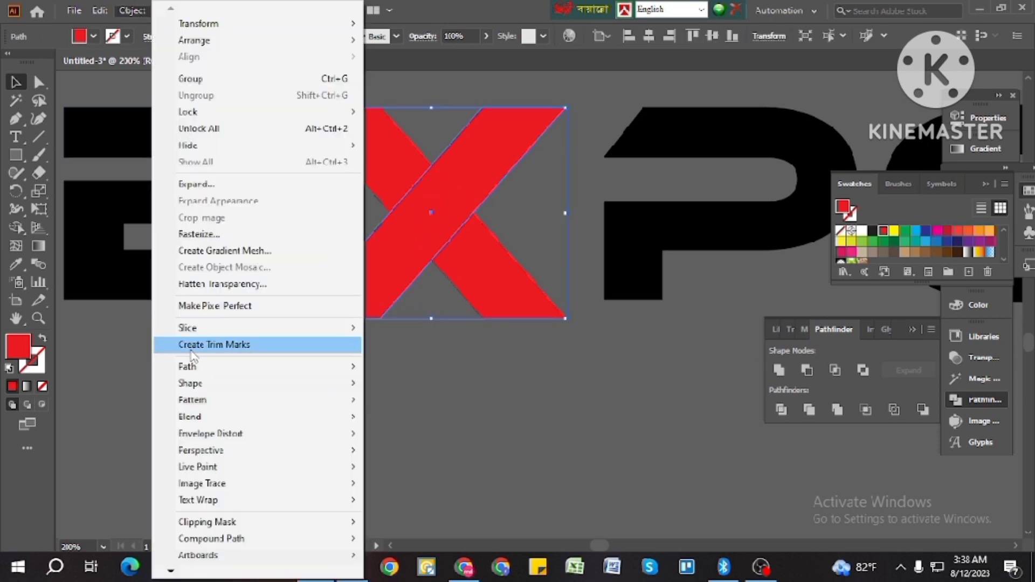
mouse_move(194, 366)
left_click(399, 422)
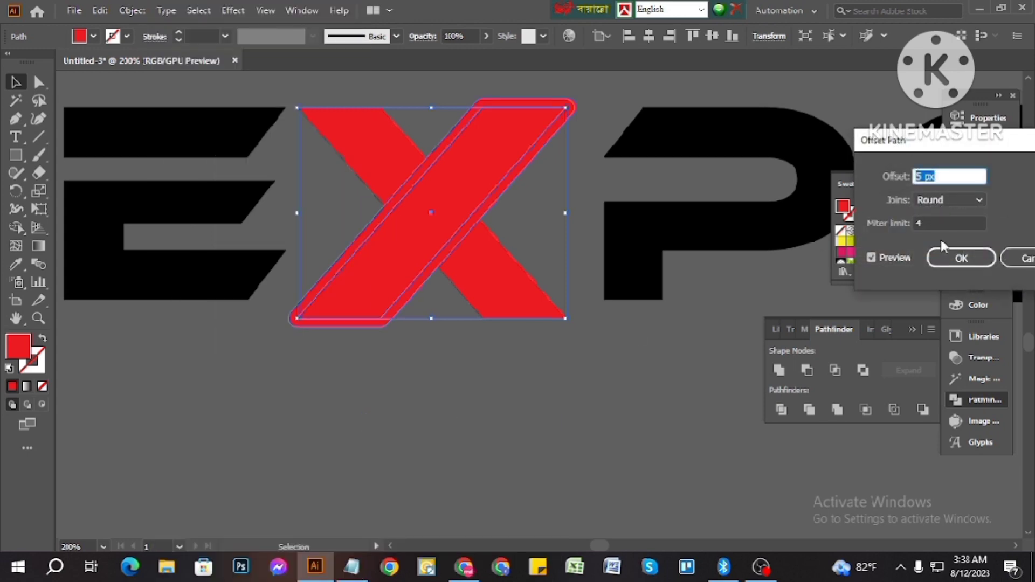
left_click(936, 202)
left_click(936, 217)
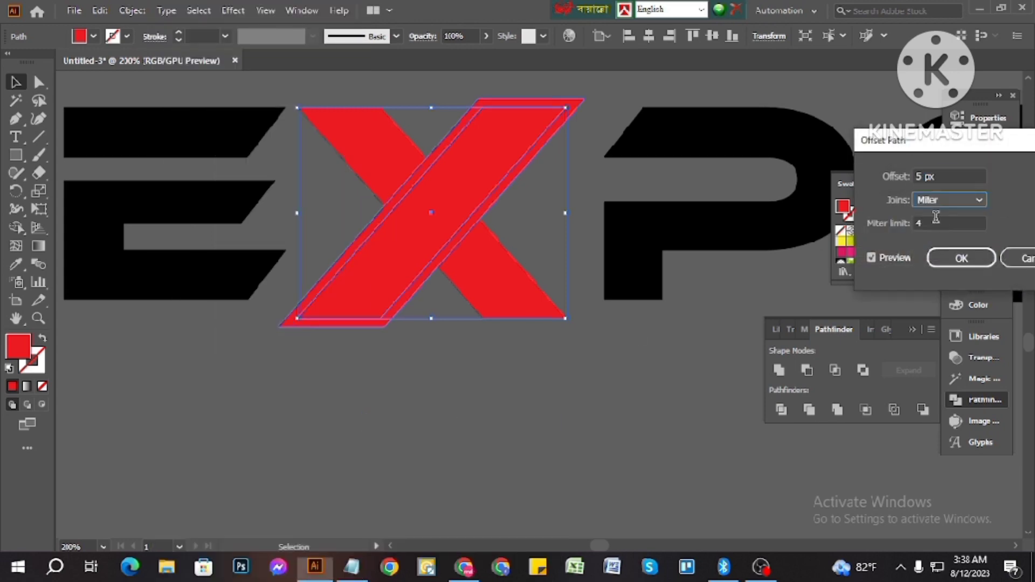
left_click(962, 258)
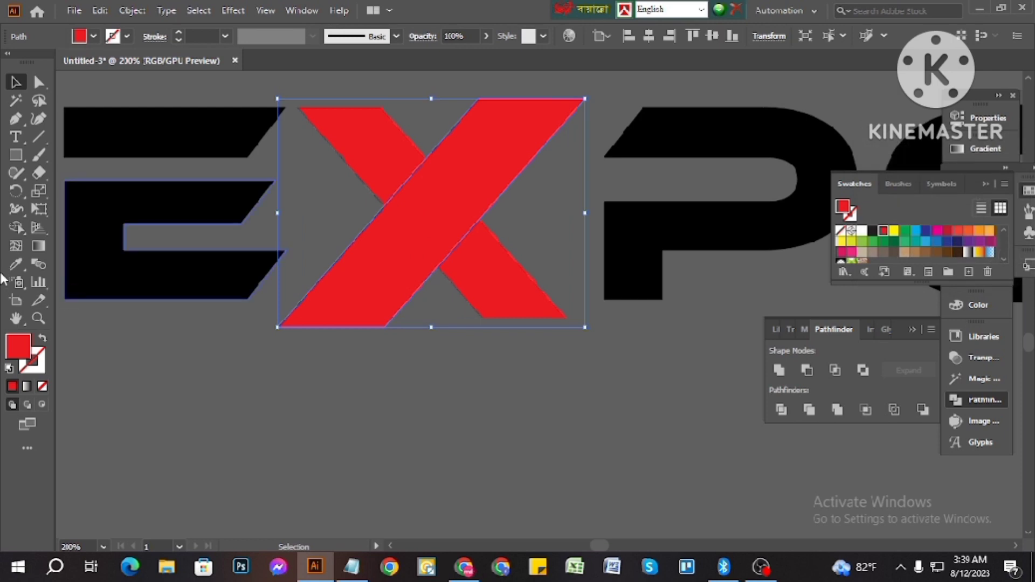
left_click(509, 388)
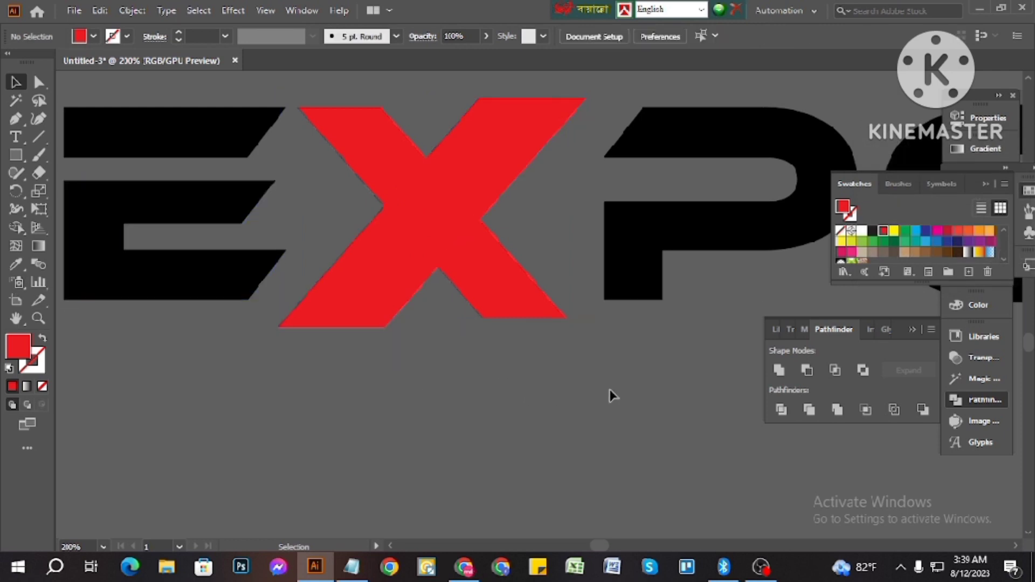
Using Shape Builder on both bars and the offset shape, remove the narrow strip between the upper arm of the falling diagonal and the rising bar
left_click(341, 157)
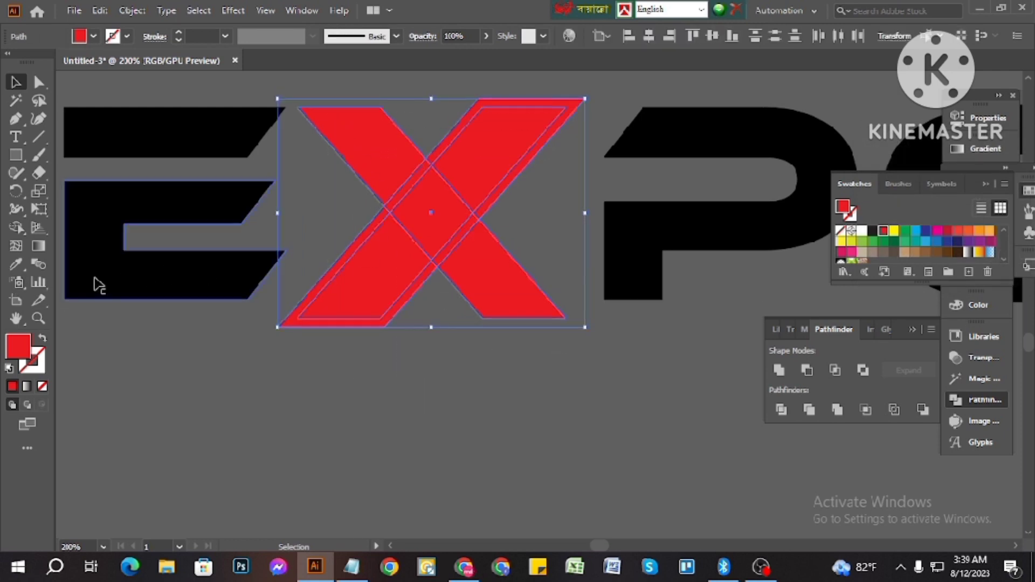
left_click(21, 226)
key("ctrl+plus")
key("ctrl+plus")
key("ctrl+plus")
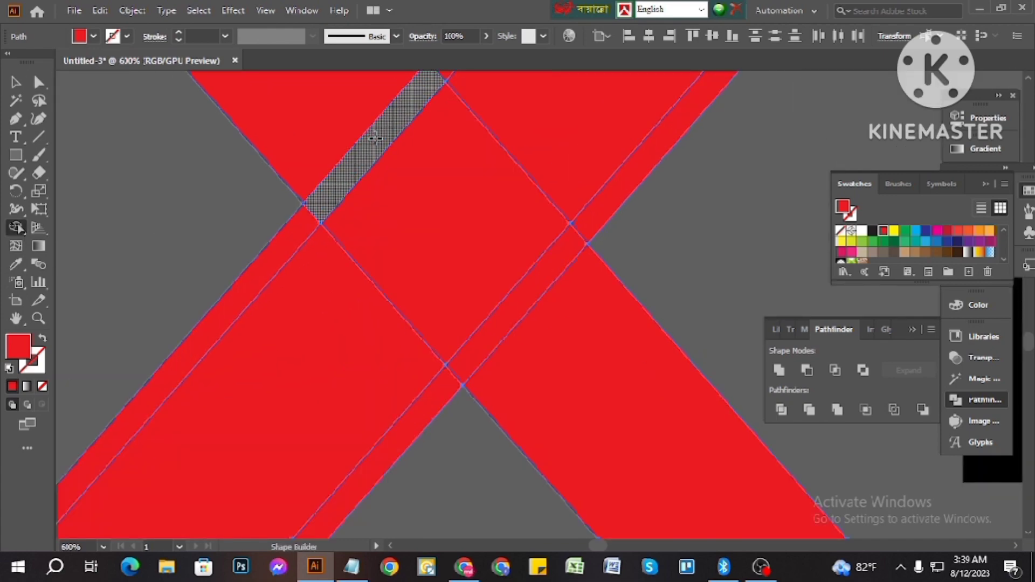
left_click_drag(376, 138, 423, 194)
key("ctrl+minus")
key("ctrl+minus")
key("ctrl+minus")
left_click(16, 82)
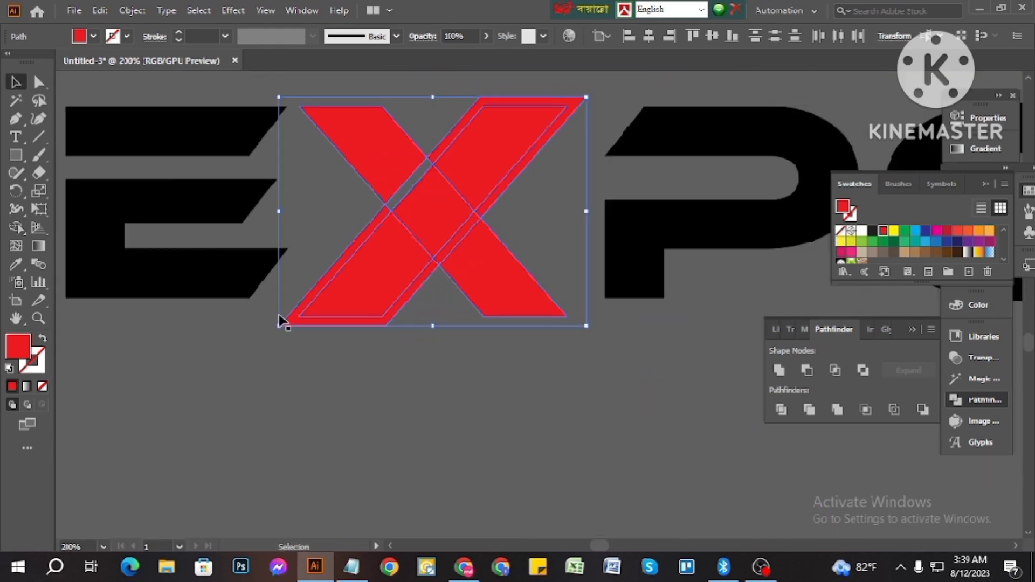
Delete the enlarged offset shape around the X's rising diagonal
left_click(315, 343)
left_click(285, 324)
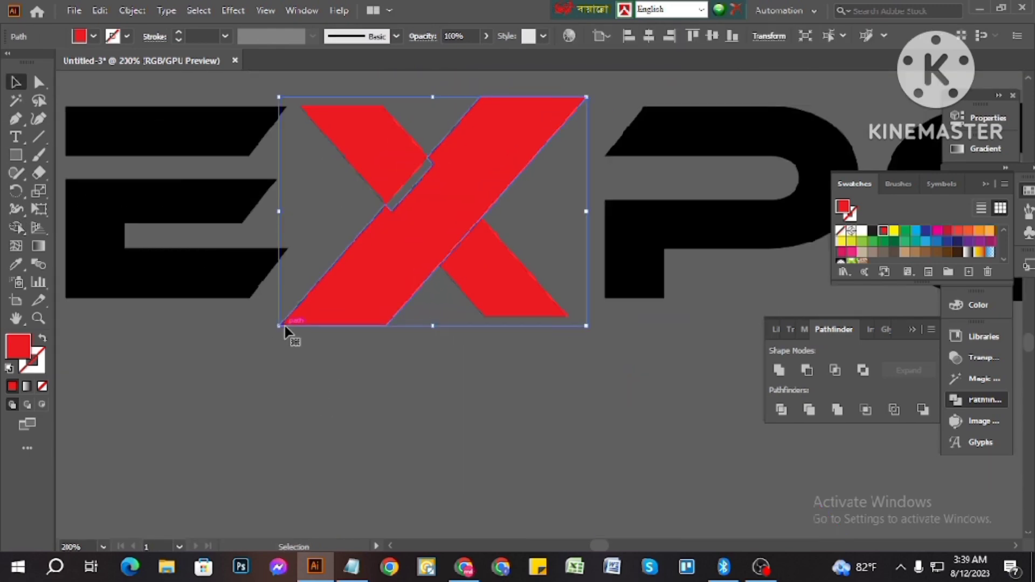
key("Delete")
key("ctrl+minus")
key("ctrl+minus")
key("ctrl+minus")
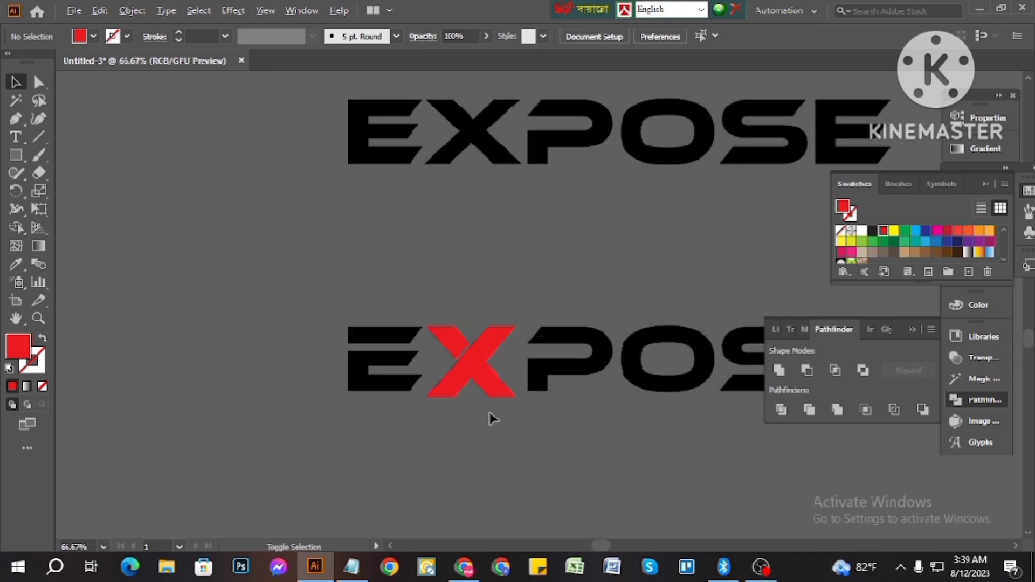
left_click(434, 338)
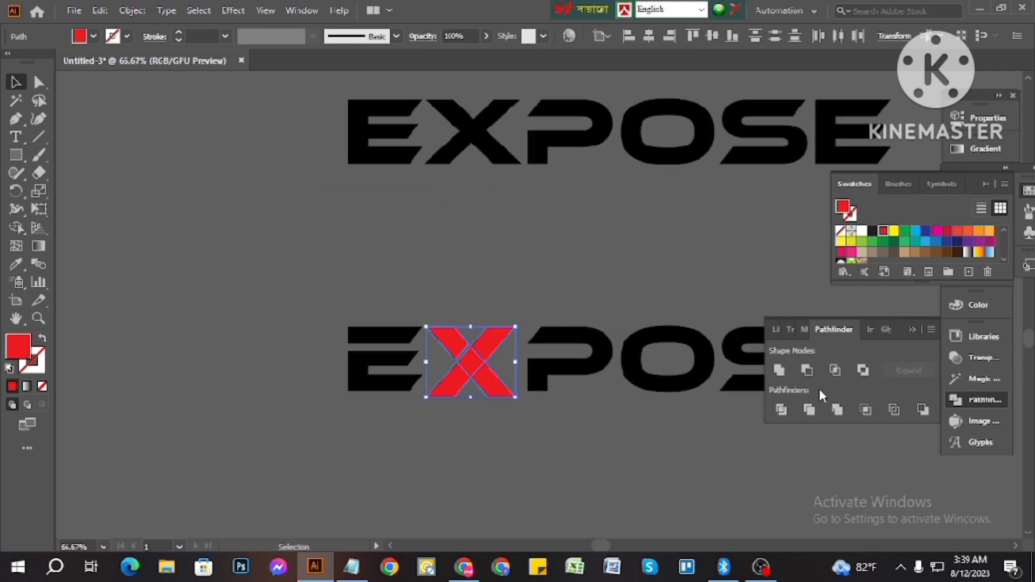
left_click(734, 432)
Isolate the first E and stretch its top bar beneath the X's detached upper arm, up to that arm's far upper corner
scroll(367, 370, "up", 3)
scroll(524, 301, "up", 5)
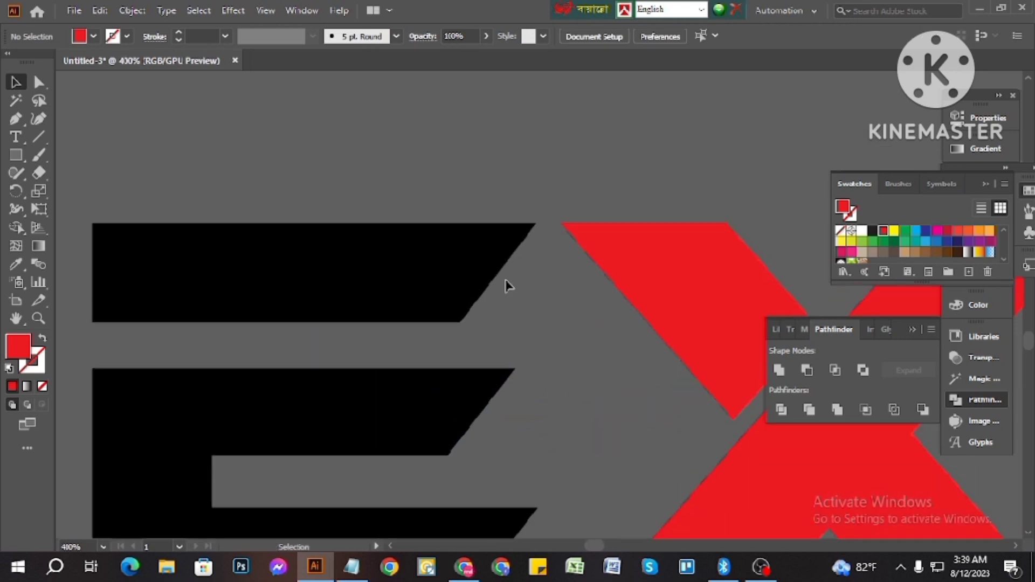
left_click(479, 298)
double_click(473, 296)
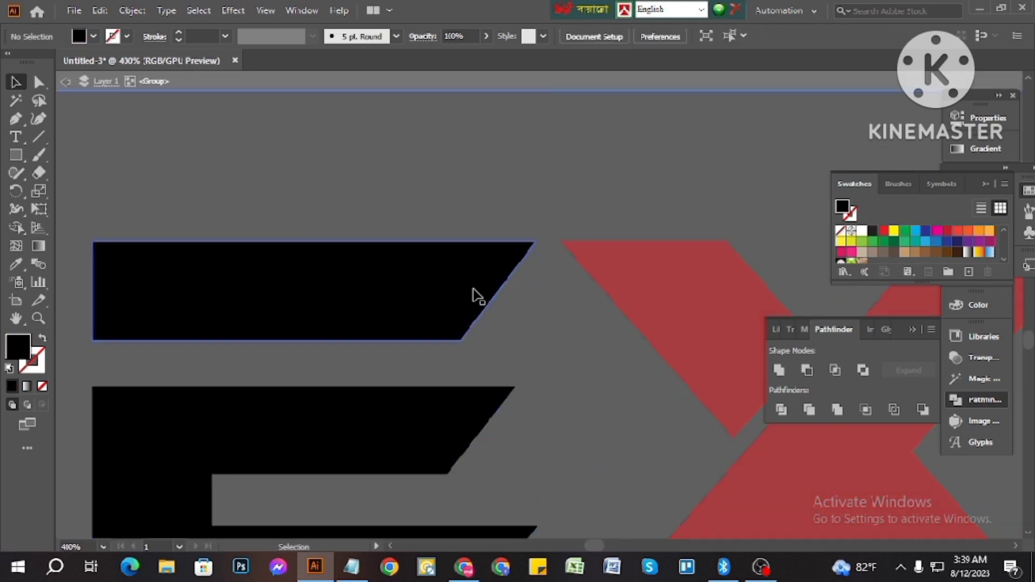
left_click(455, 302)
scroll(458, 303, "down", 1)
scroll(527, 315, "up", 1)
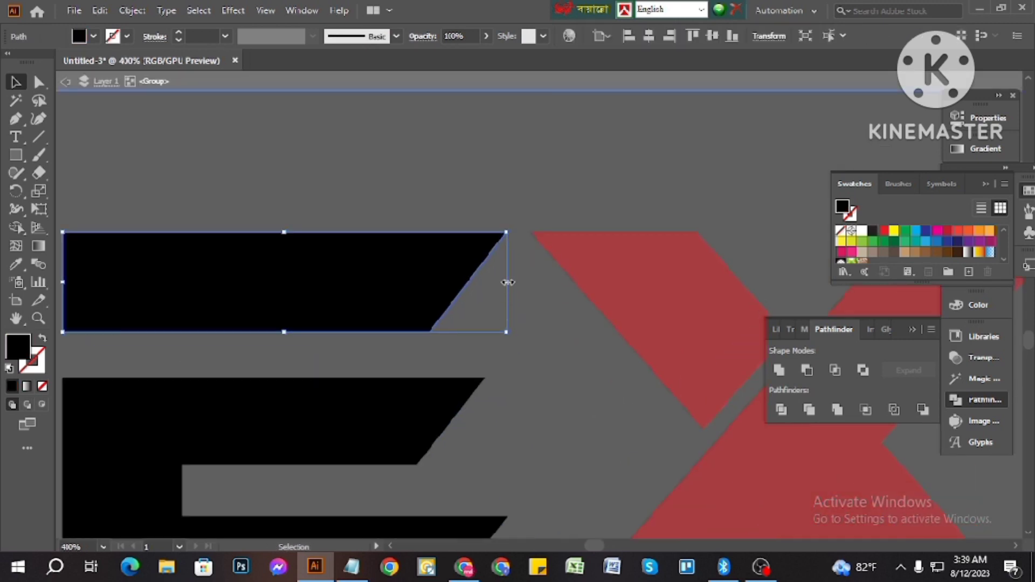
left_click_drag(507, 282, 695, 316)
double_click(732, 196)
scroll(561, 270, "down", 3)
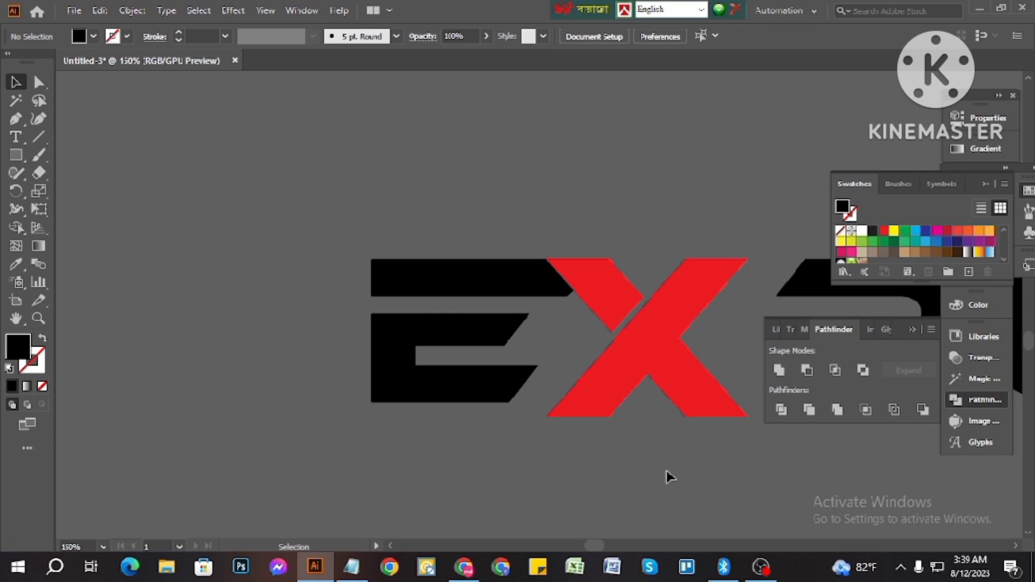
Try to unite the first E with the X's detached upper arm, and undo the merge
left_click_drag(571, 383, 570, 380)
left_click_drag(562, 207, 603, 334)
left_click(776, 370)
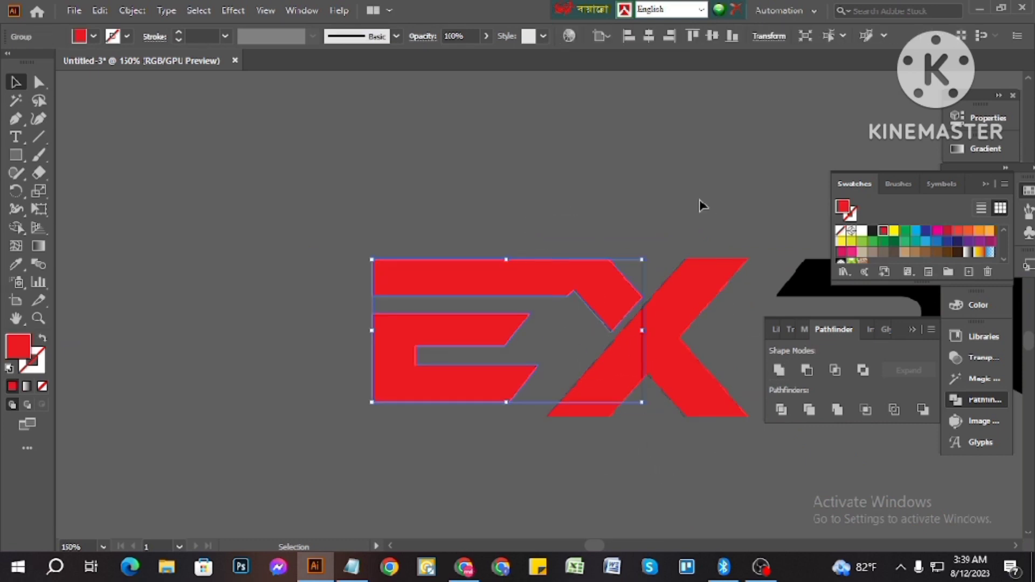
left_click(660, 224)
key("ctrl+z")
left_click(641, 238)
scroll(570, 296, "up", 3)
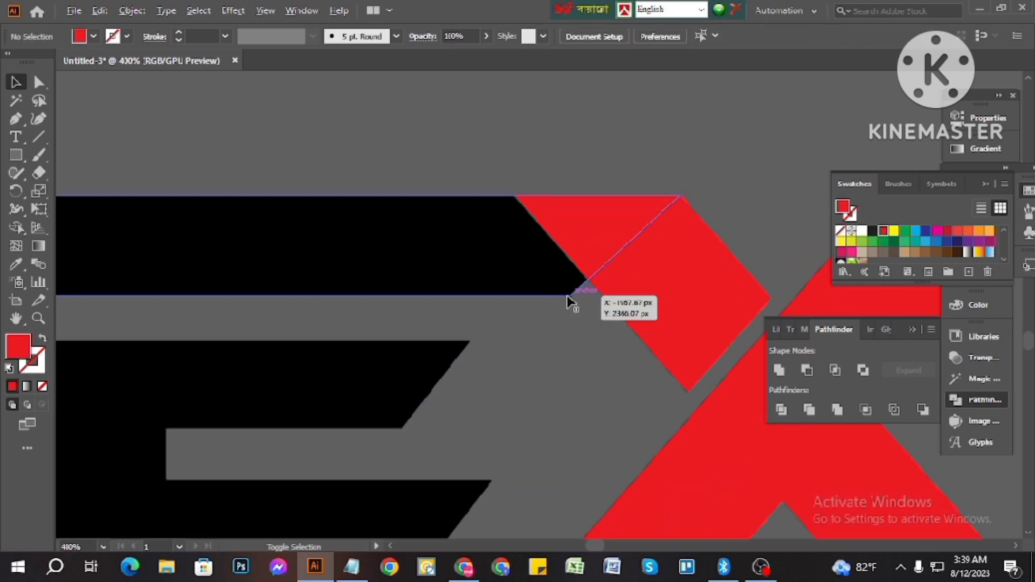
Try to widen the whole first E group toward the X, and undo back through the stretch of its top bar
left_click(552, 286)
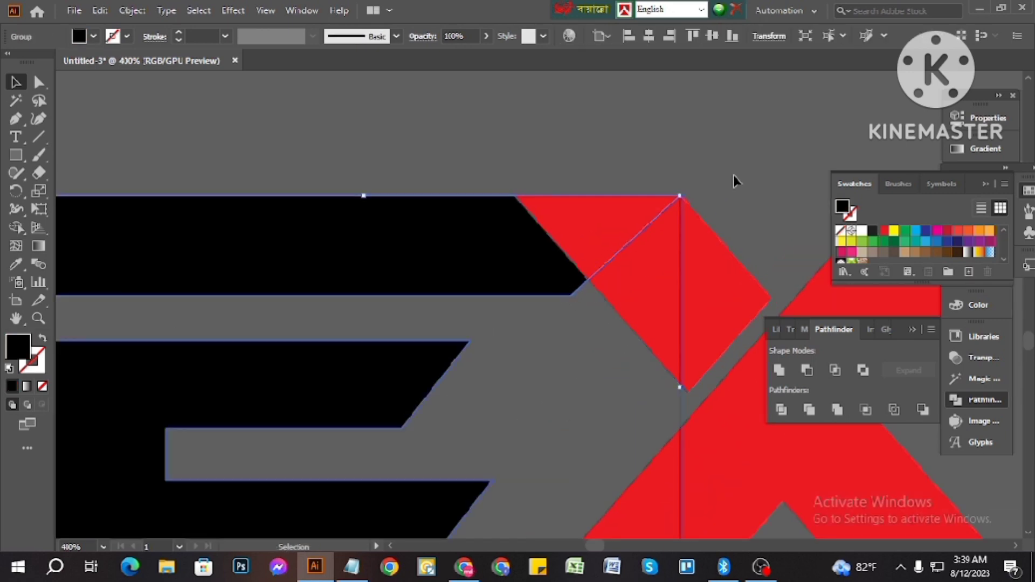
left_click(734, 178)
left_click(543, 284)
left_click_drag(679, 387, 704, 394)
key("ctrl+z")
double_click(706, 203)
double_click(602, 338)
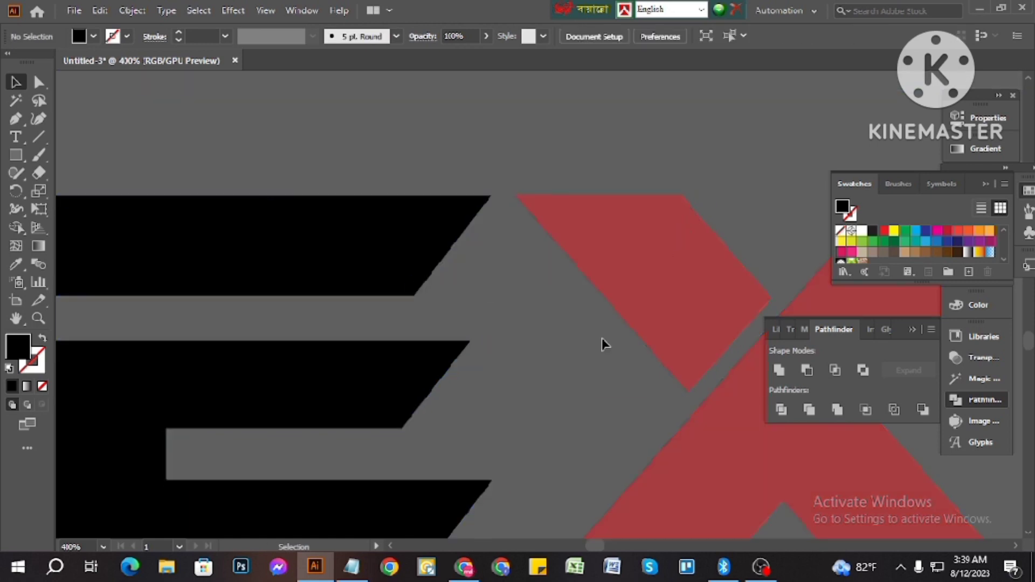
Ungroup the first E and stretch only its top bar beneath the X's detached upper arm toward that arm's far upper corner
right_click(448, 241)
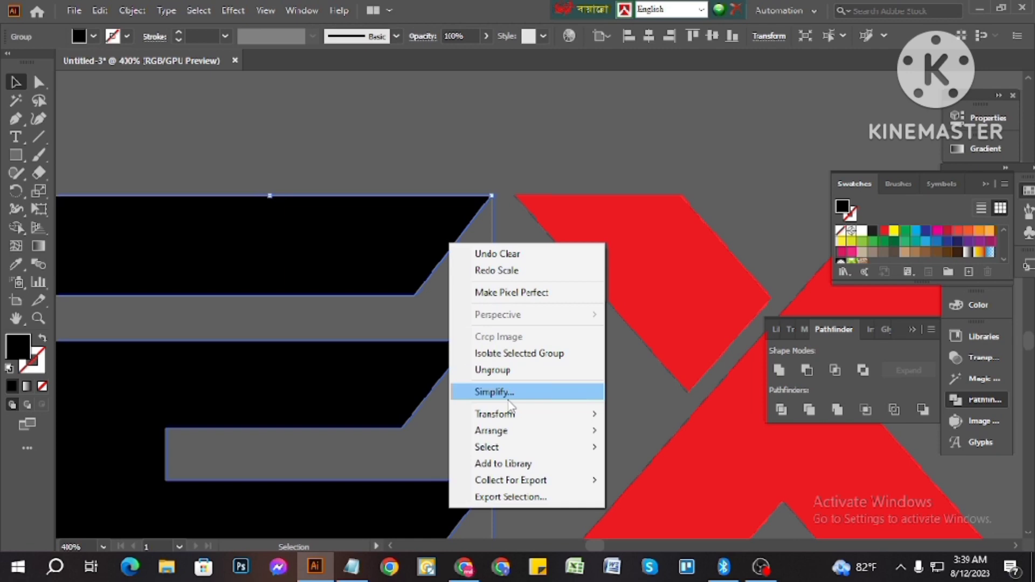
left_click(492, 370)
left_click(430, 259)
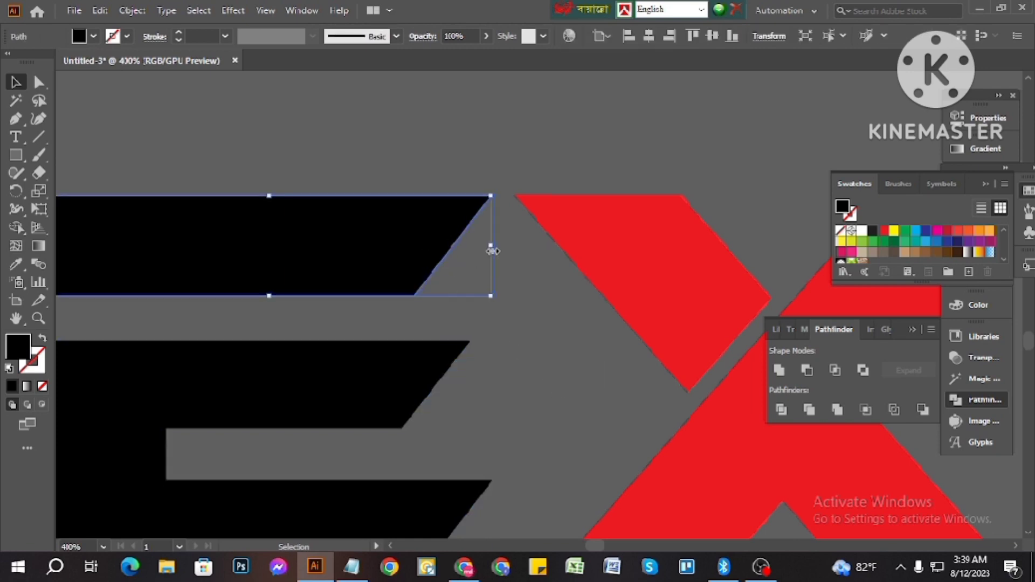
left_click_drag(492, 246, 681, 291)
Widen the E's stretched top bar beneath the X's detached upper arm until its end reaches that arm's far upper corner
scroll(693, 226, "up", 2)
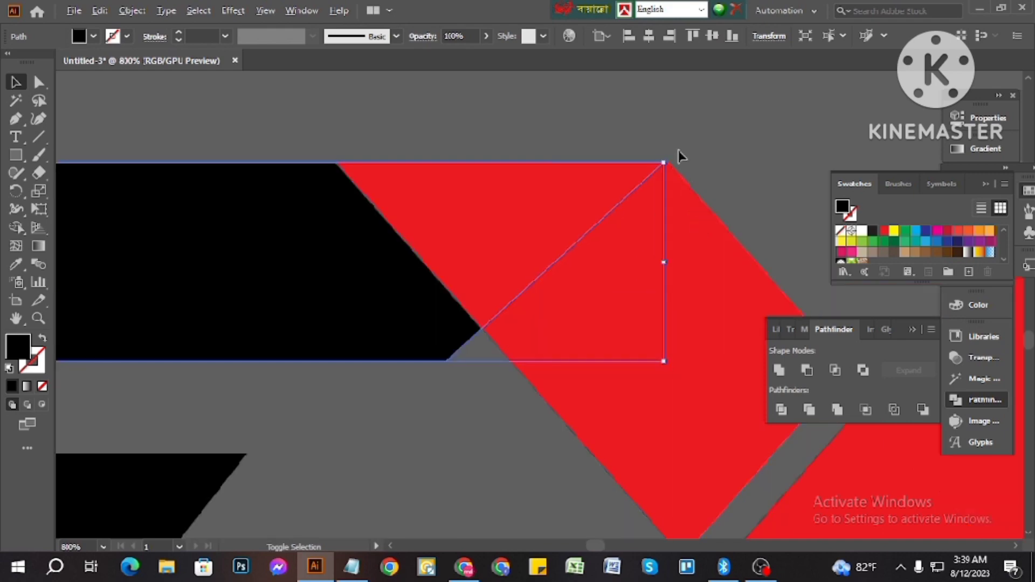
scroll(678, 151, "up", 5)
scroll(673, 264, "up", 1)
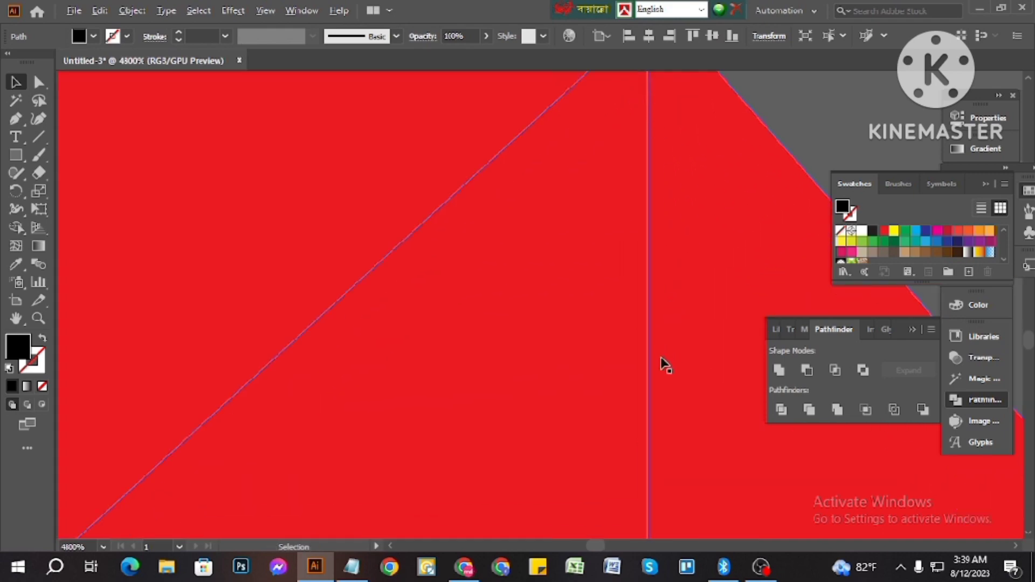
scroll(663, 363, "down", 3)
left_click(644, 482)
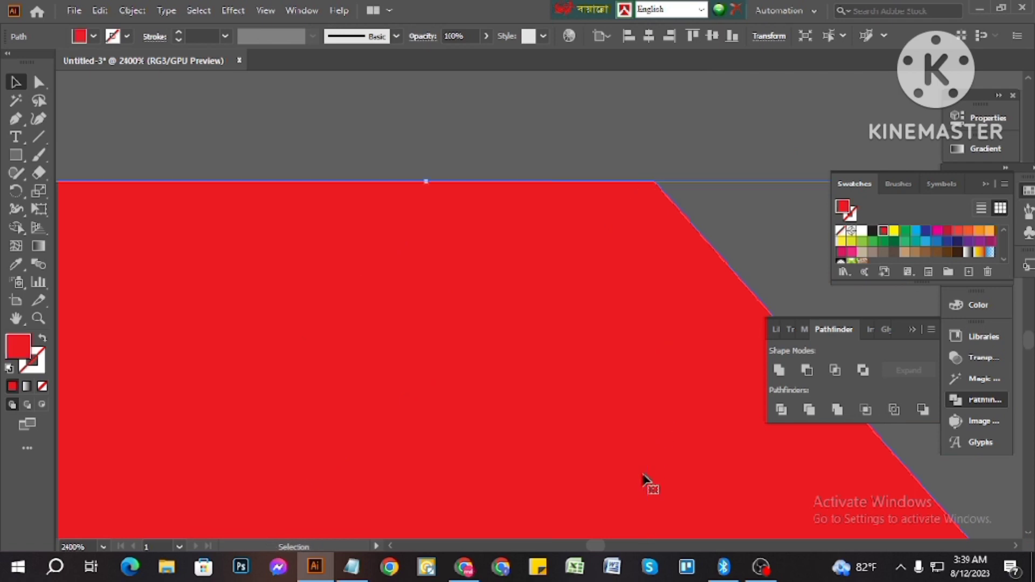
left_click(712, 205)
scroll(658, 208, "down", 2)
left_click(385, 364)
scroll(720, 302, "up", 1)
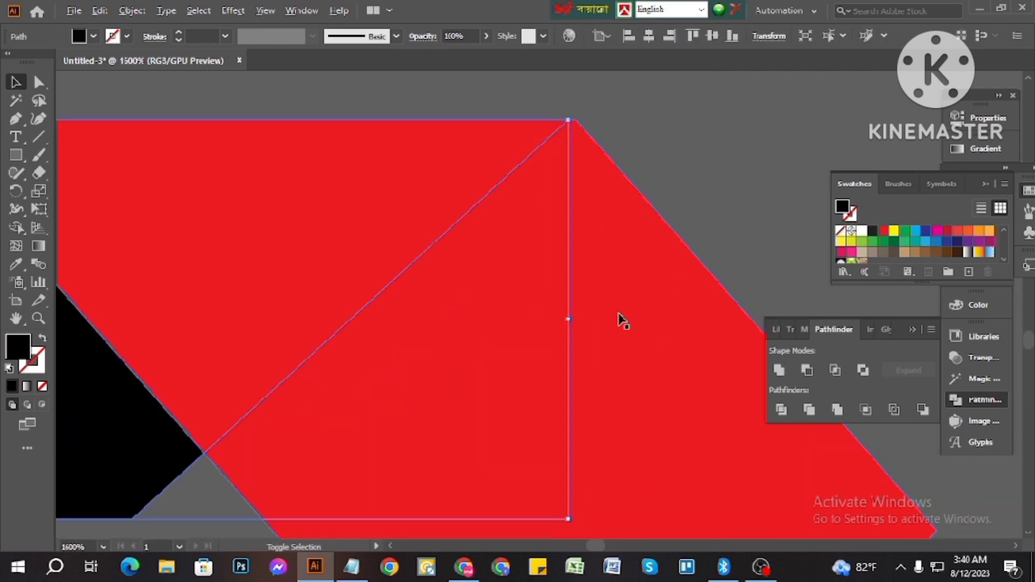
left_click_drag(568, 319, 577, 318)
Fine-tune the top bar's end corner so its upper edge lines up exactly with the red arm's upper edge
scroll(585, 152, "up", 4)
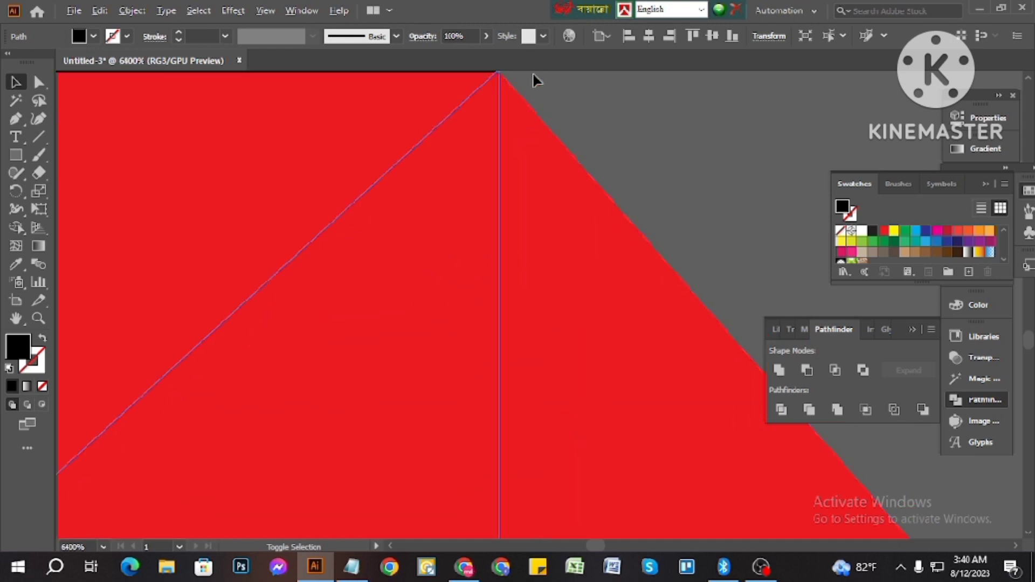
scroll(531, 74, "up", 3)
scroll(456, 294, "up", 2)
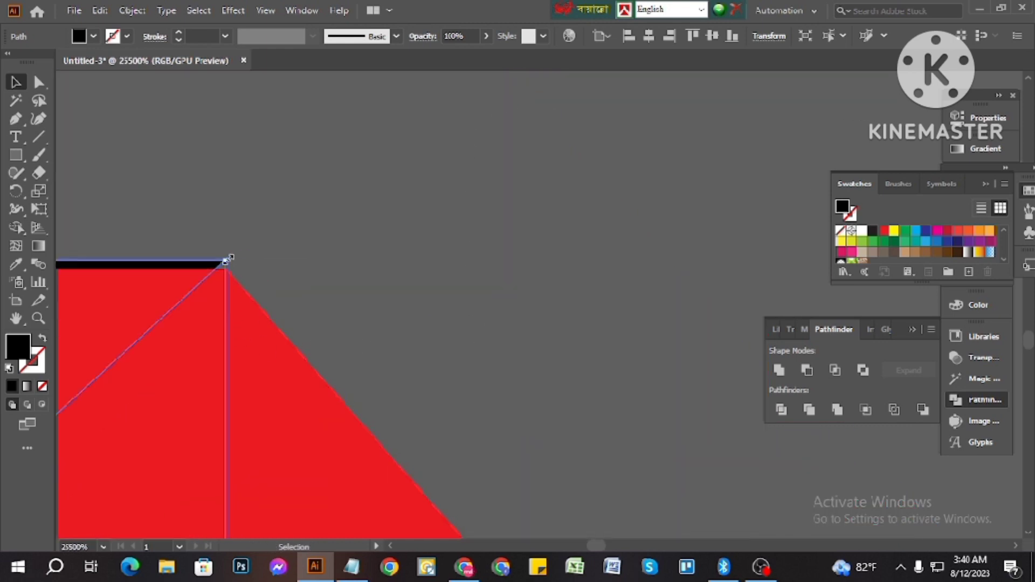
scroll(216, 262, "down", 2)
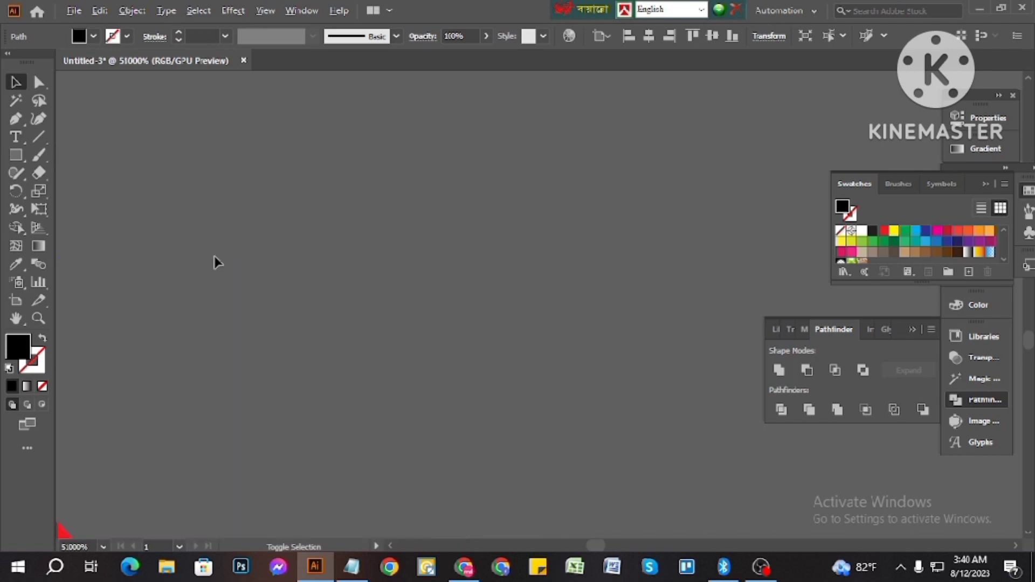
scroll(376, 358, "down", 2)
scroll(282, 380, "up", 4)
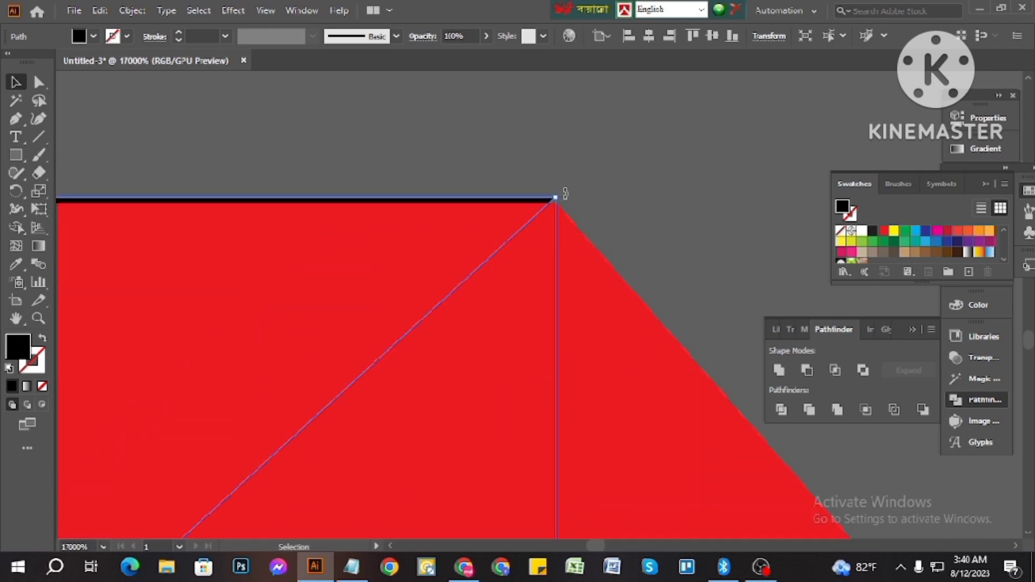
left_click_drag(556, 199, 561, 206)
left_click(688, 205)
scroll(712, 268, "down", 6)
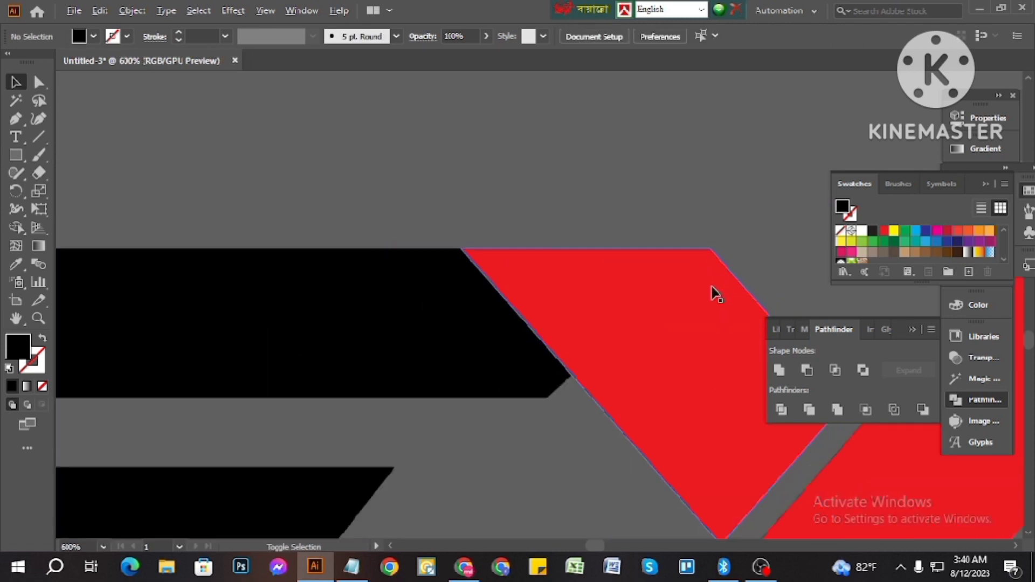
Shift the lower corner anchor of the E's top bar beneath the red arm to close the gap at the join
scroll(629, 358, "down", 4)
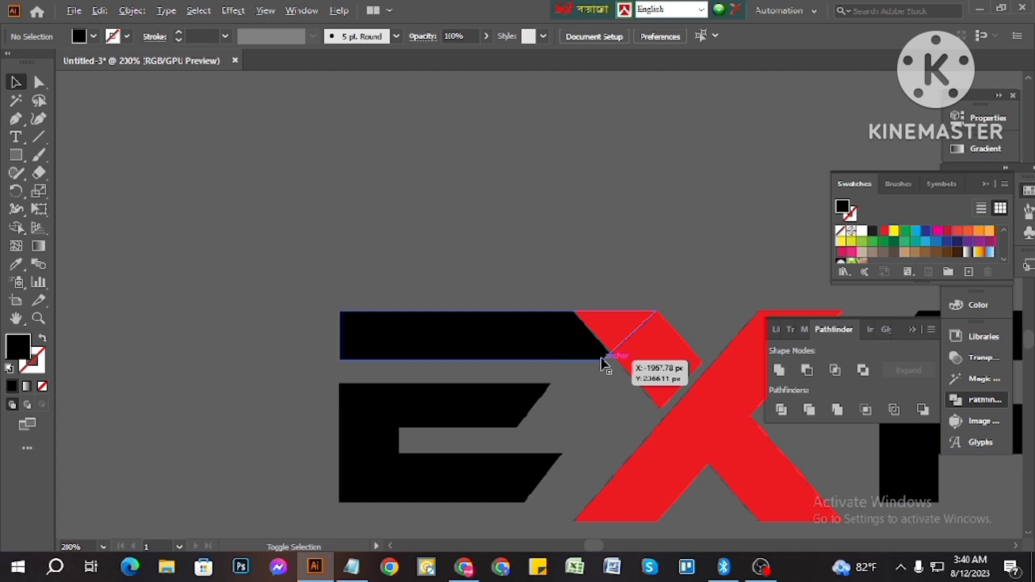
scroll(601, 358, "up", 4)
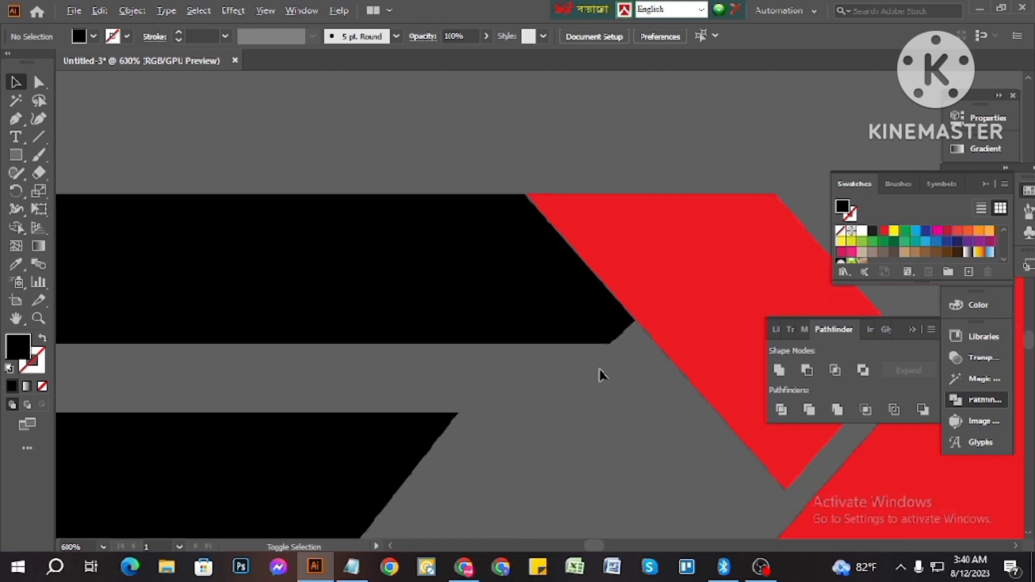
left_click(611, 344)
key("a")
left_click(513, 362)
left_click(609, 345)
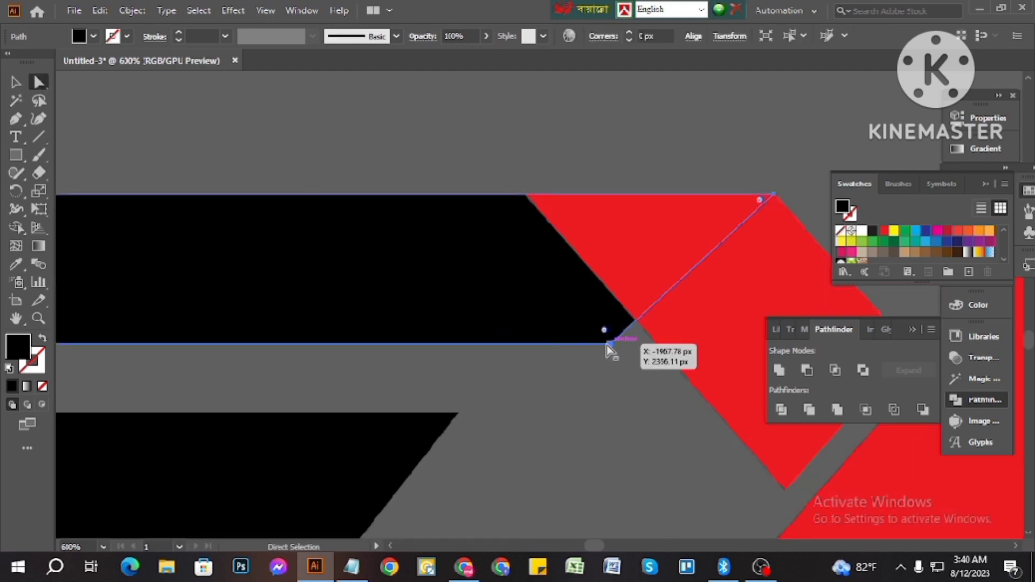
left_click(609, 343)
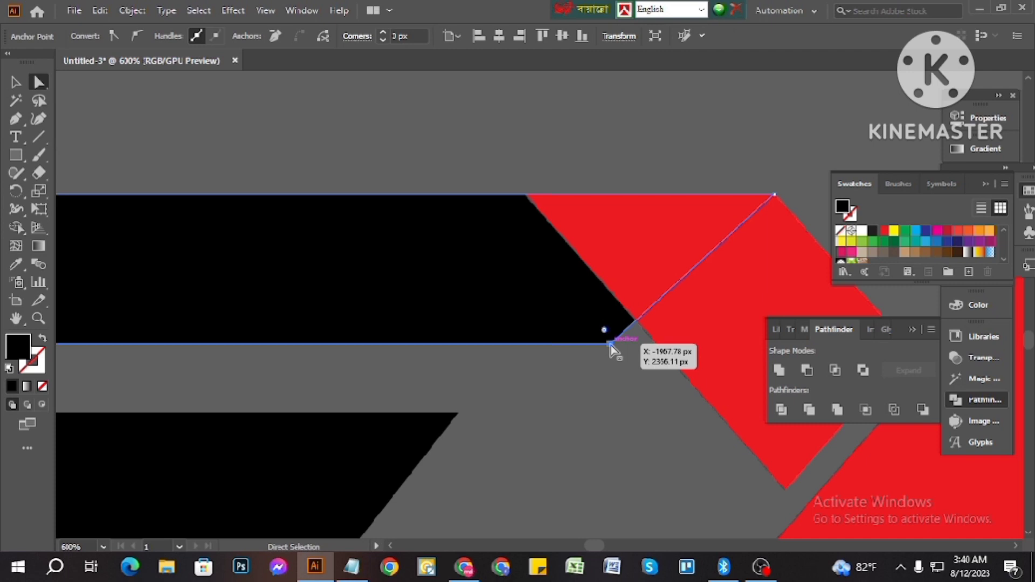
mouse_move(611, 344)
left_mouse_down()
mouse_move(684, 344)
mouse_move(610, 339)
left_mouse_up()
left_click(556, 403)
Unite the E's top bar with the X's detached upper arm into a single red shape
scroll(555, 403, "down", 3)
scroll(561, 362, "down", 3)
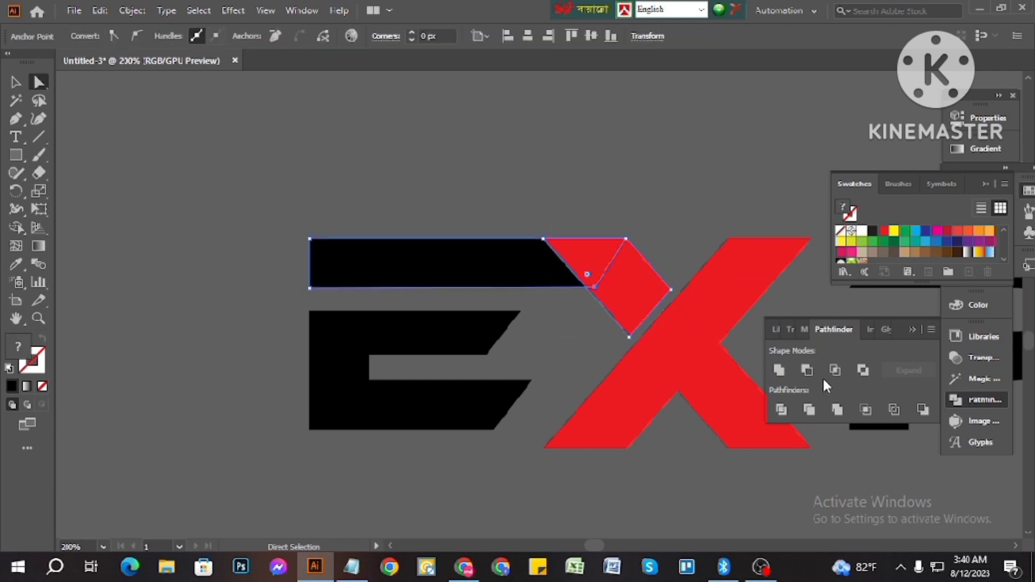
left_click(779, 371)
left_click(492, 194)
Examine the joined E and X in the whole wordmark and the outline of the neighbouring P
scroll(548, 302, "down", 4)
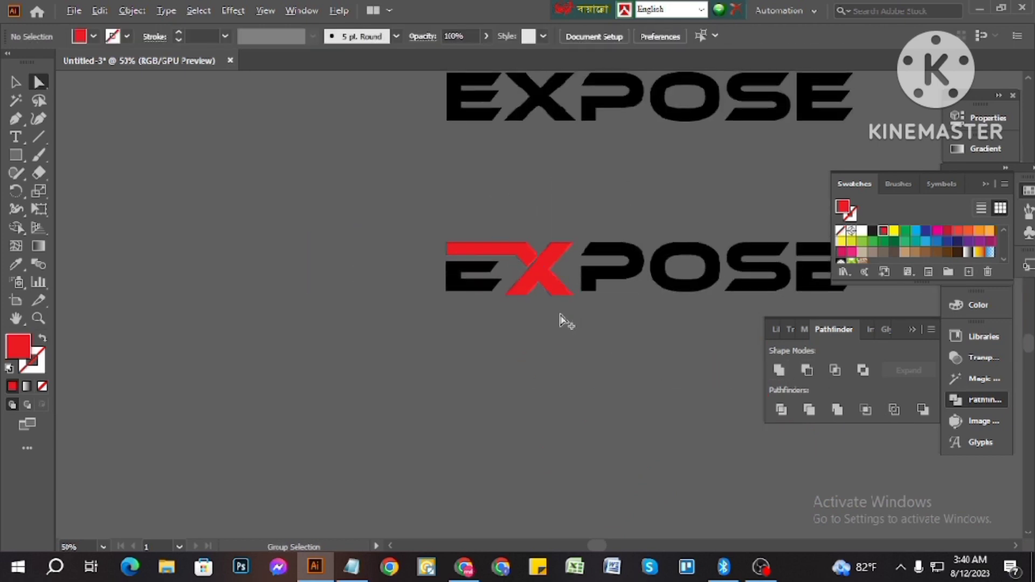
scroll(560, 322, "down", 1)
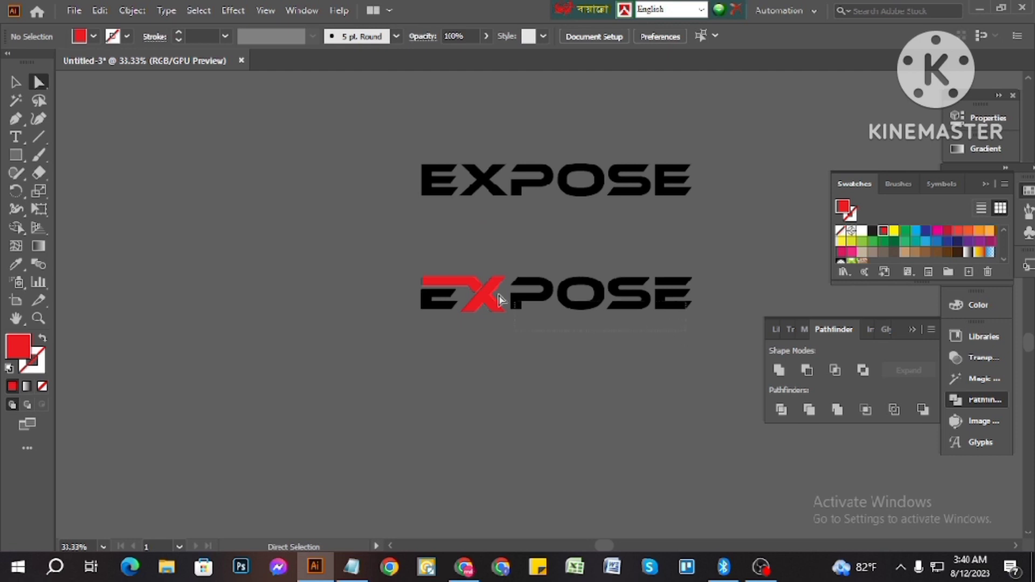
left_click_drag(420, 259, 420, 260)
scroll(423, 285, "up", 3)
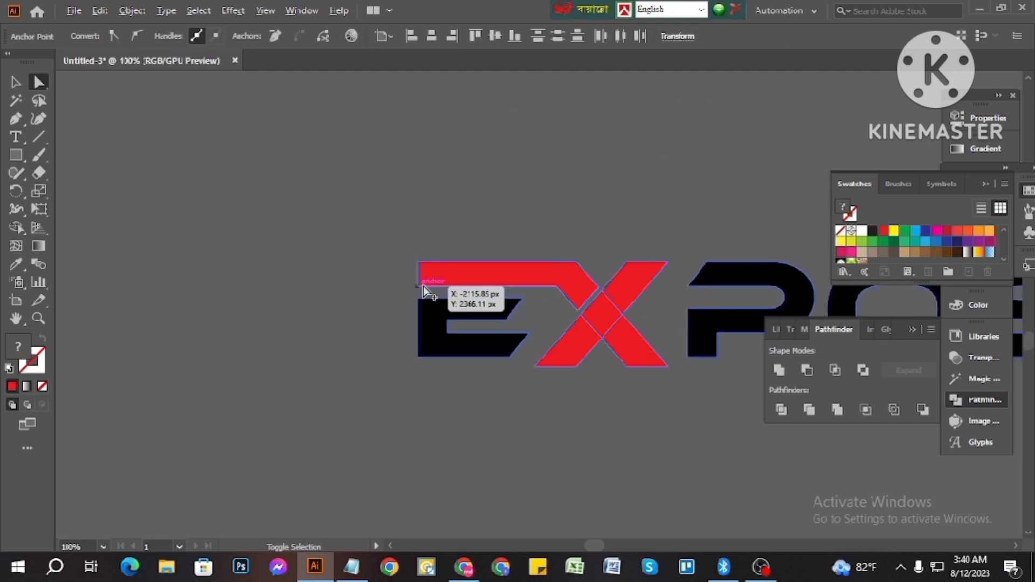
left_click(443, 387)
scroll(509, 365, "down", 2)
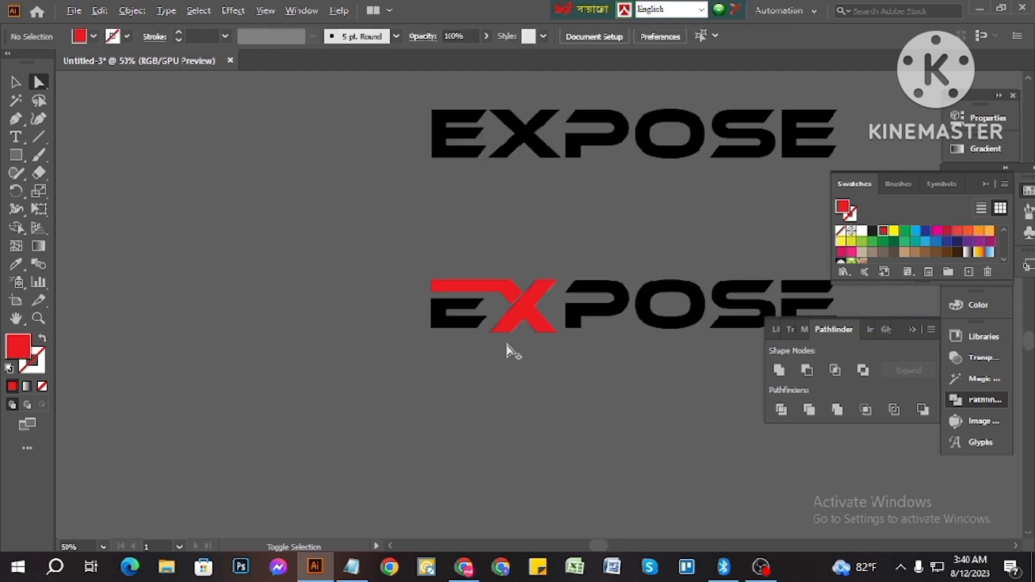
scroll(592, 331, "up", 2)
scroll(571, 335, "up", 2)
left_click(548, 323)
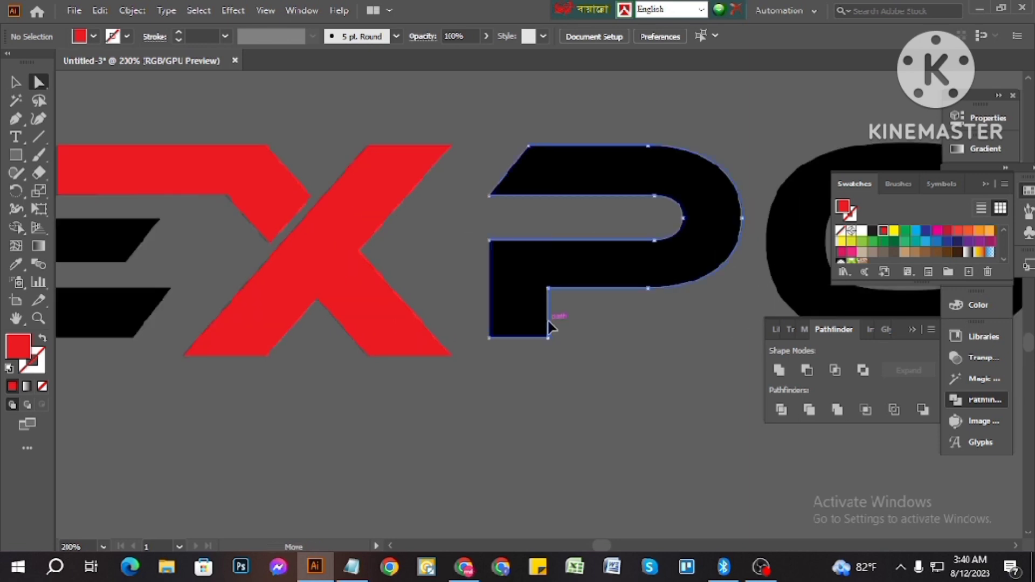
left_click(594, 378)
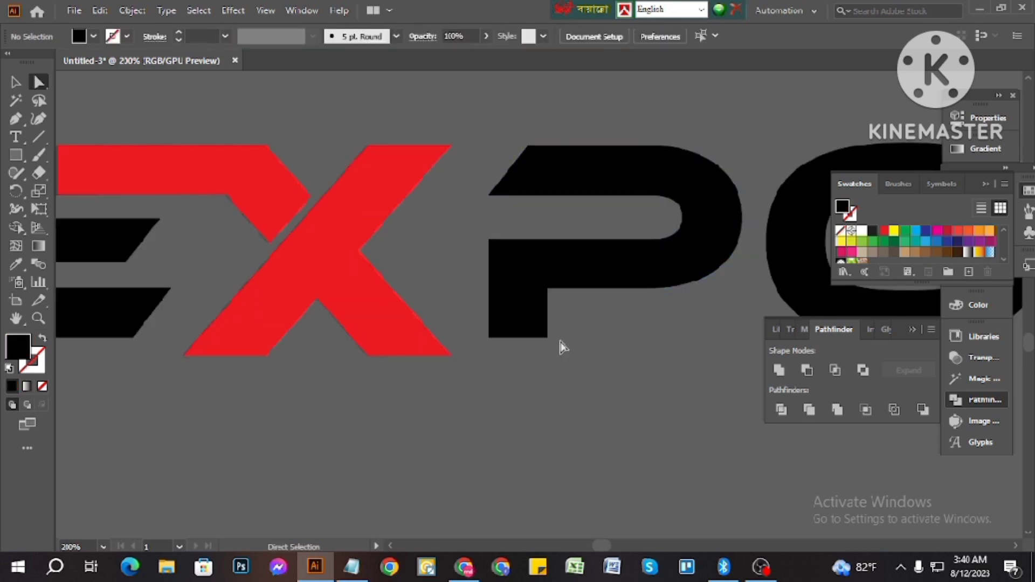
scroll(543, 346, "down", 3)
scroll(543, 351, "up", 2)
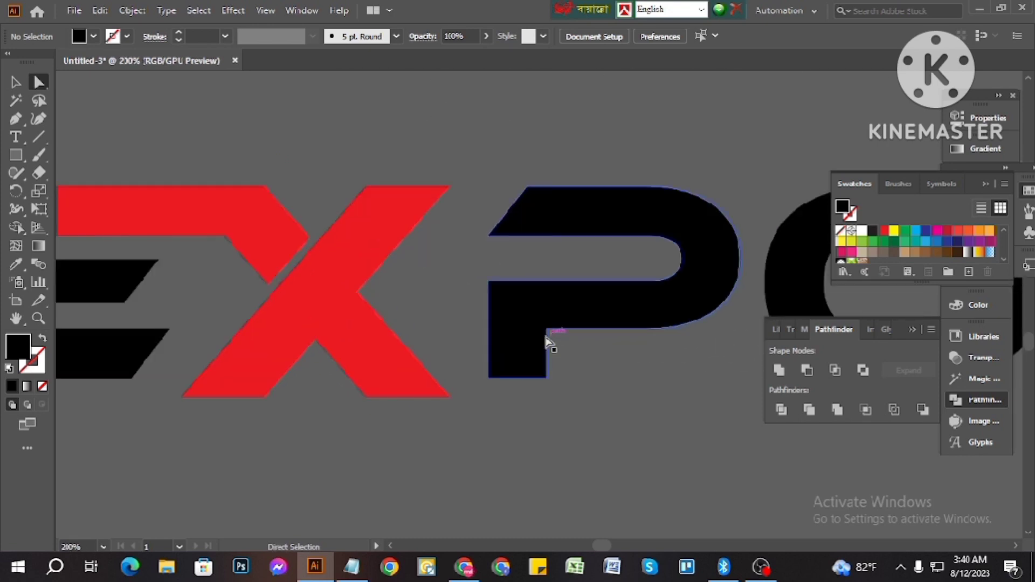
Stretch the P downward so its foot extends slightly below the base of the X
left_click(546, 340)
left_click(15, 82)
left_click(511, 204)
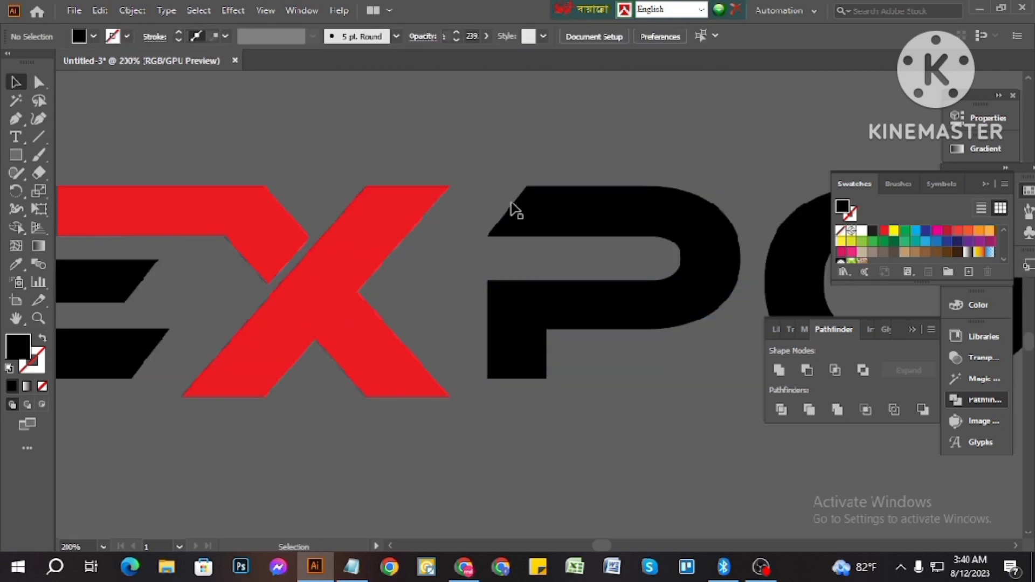
mouse_move(547, 231)
left_mouse_down()
mouse_move(497, 233)
mouse_move(529, 230)
left_mouse_up()
key("ctrl+z")
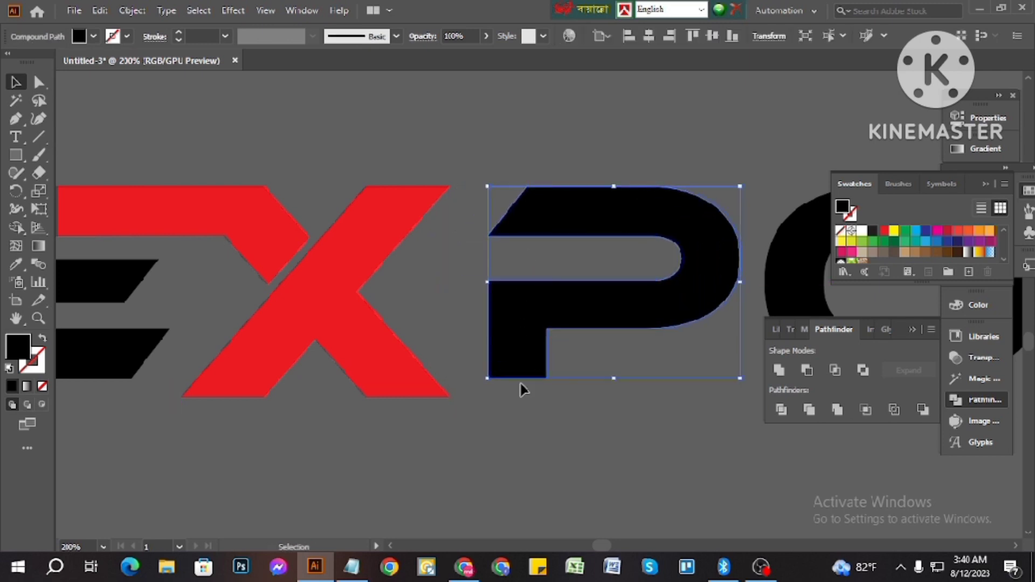
left_click_drag(613, 382, 612, 408)
left_click(575, 447)
Try to pull the slanted end of the P's top bar toward the X, and undo the change
left_click(519, 236)
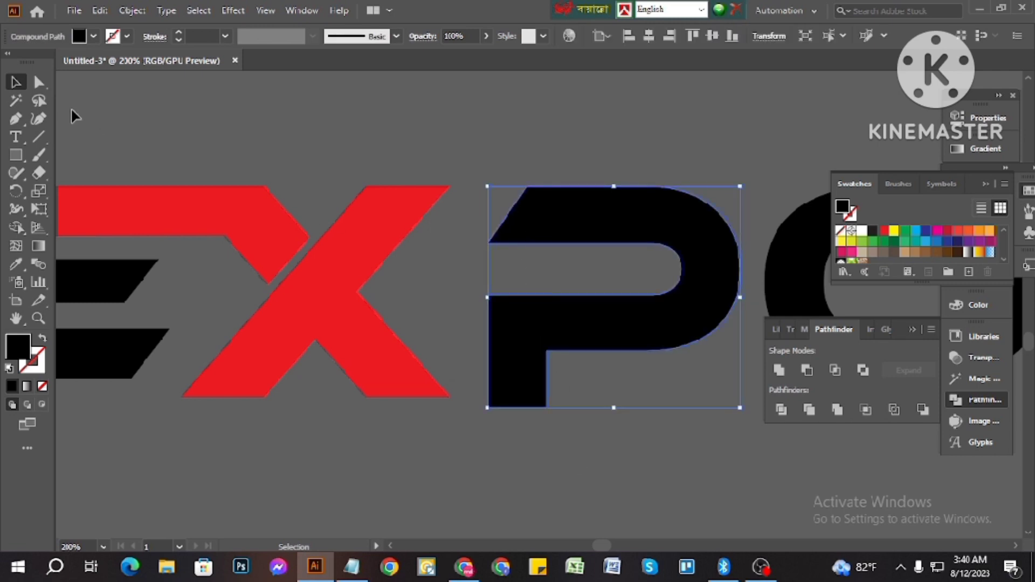
left_click(38, 82)
scroll(496, 240, "up", 2)
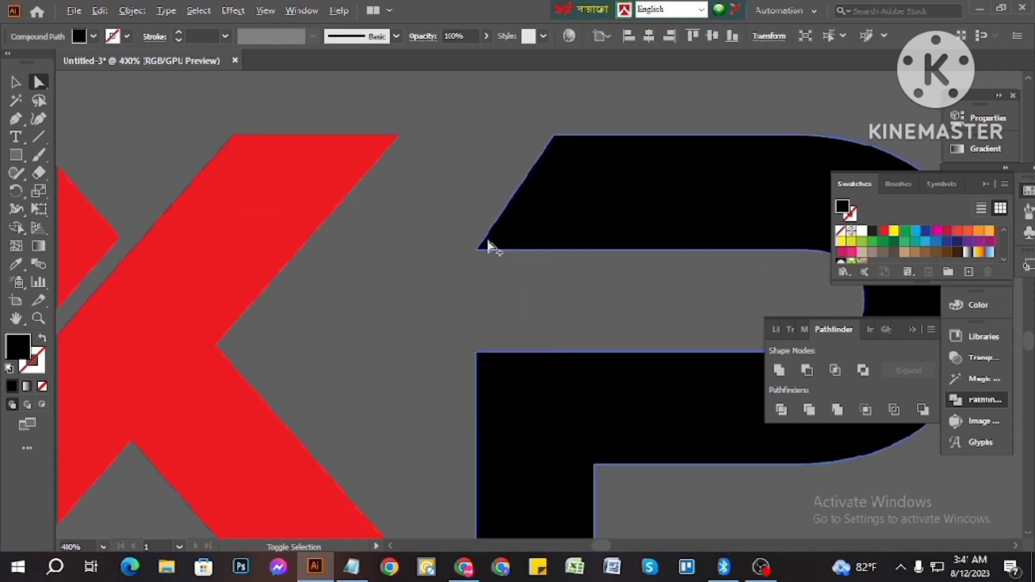
left_click(477, 250)
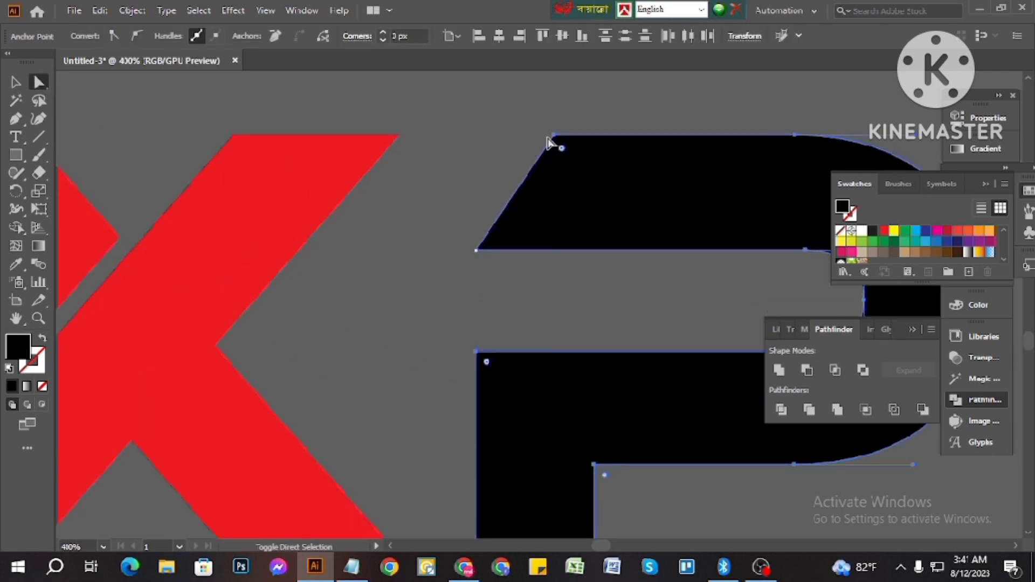
left_click(552, 136)
left_click_drag(526, 185, 452, 182)
key("ctrl+z")
Extend the slanted end of the P's top bar beneath the X's long diagonal stroke, up to that stroke's far upper corner
left_click(476, 255)
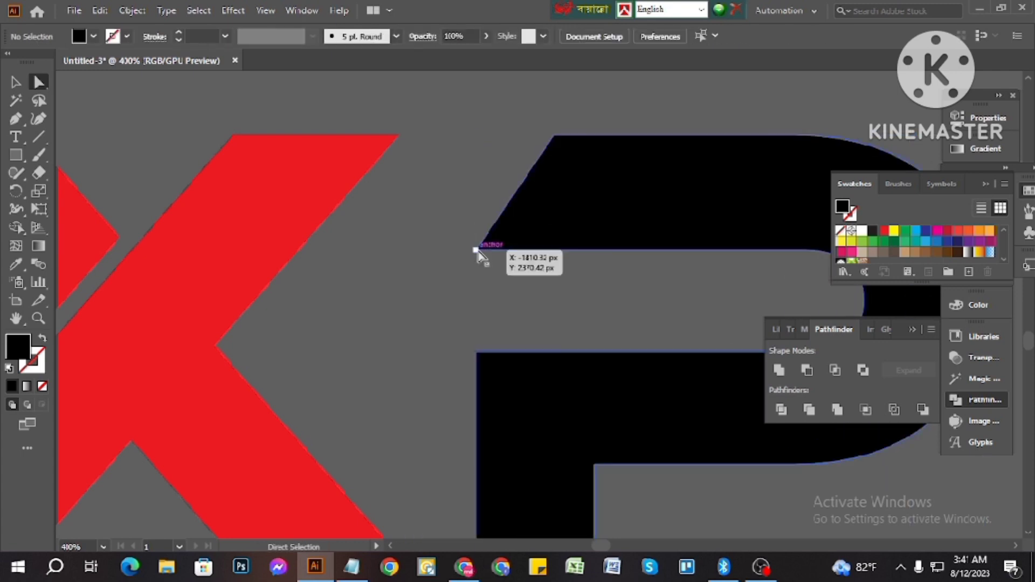
scroll(483, 251, "up", 1)
left_click(468, 281)
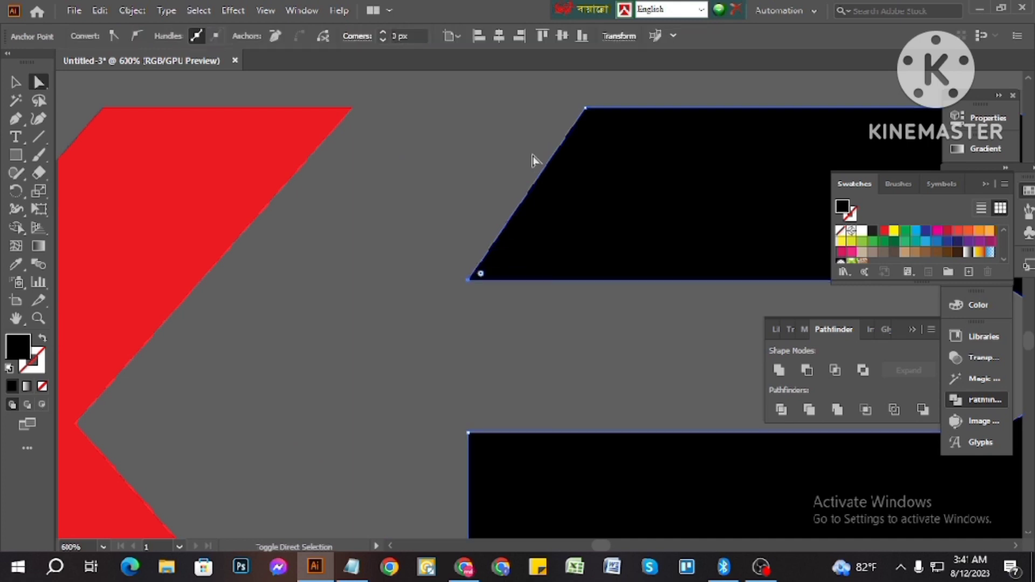
left_click(585, 110, "shift")
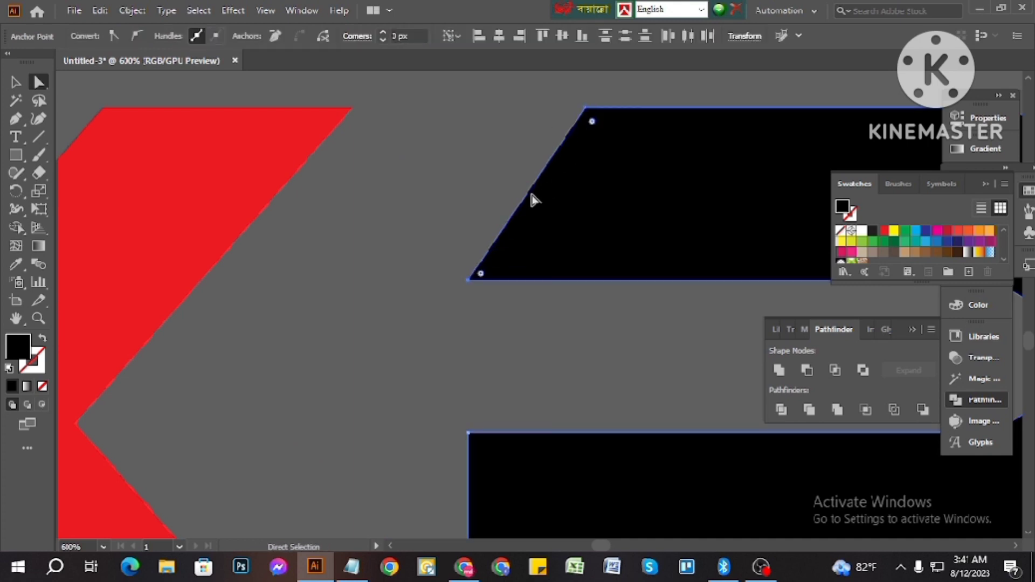
left_click_drag(527, 194, 35, 193)
scroll(334, 229, "down", 3)
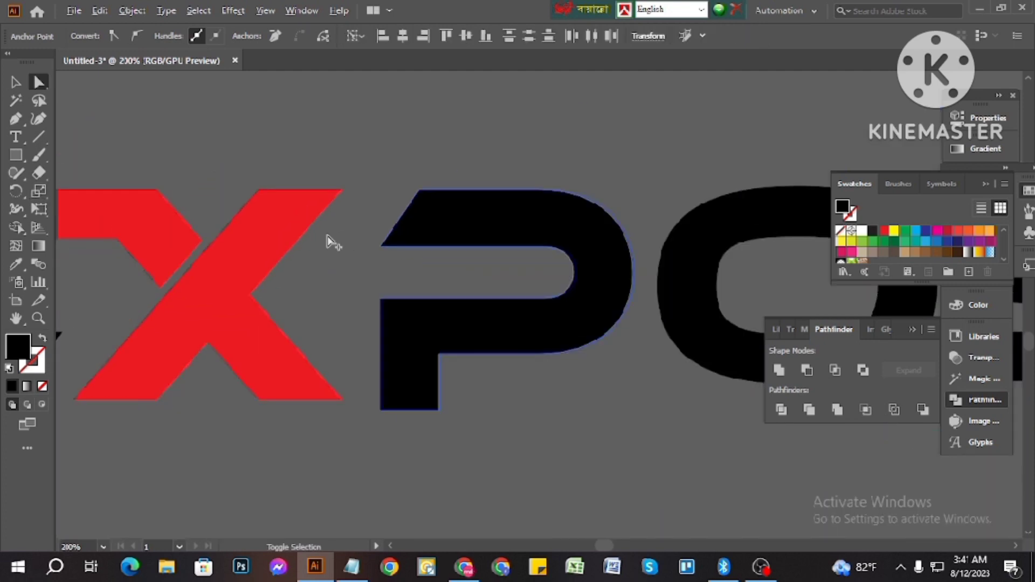
scroll(226, 222, "up", 3)
left_click_drag(741, 219, 259, 225)
scroll(387, 262, "down", 4)
left_click(406, 187)
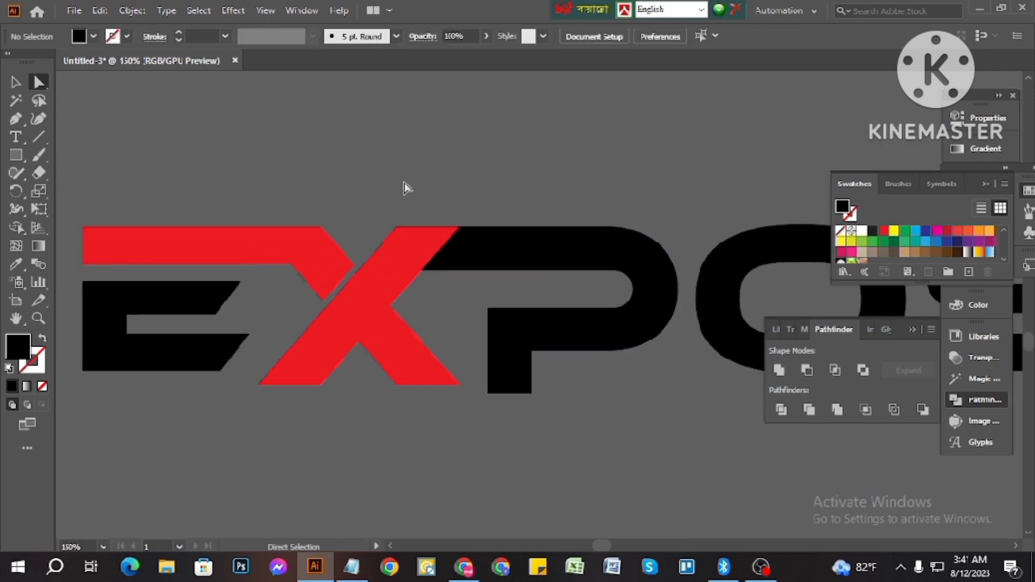
Unite the P with the X's long diagonal stroke into one red shape
left_click_drag(501, 305, 502, 303)
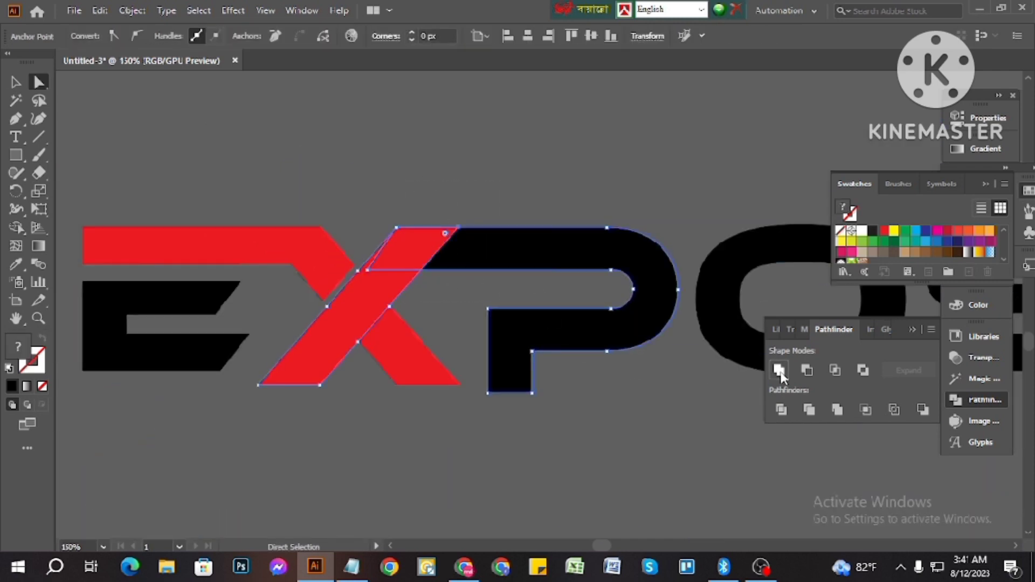
left_click(779, 371)
left_click(597, 146)
scroll(473, 319, "down", 3)
Move the black O sideways so its near side overlaps the bowl of the red P
scroll(518, 312, "up", 5)
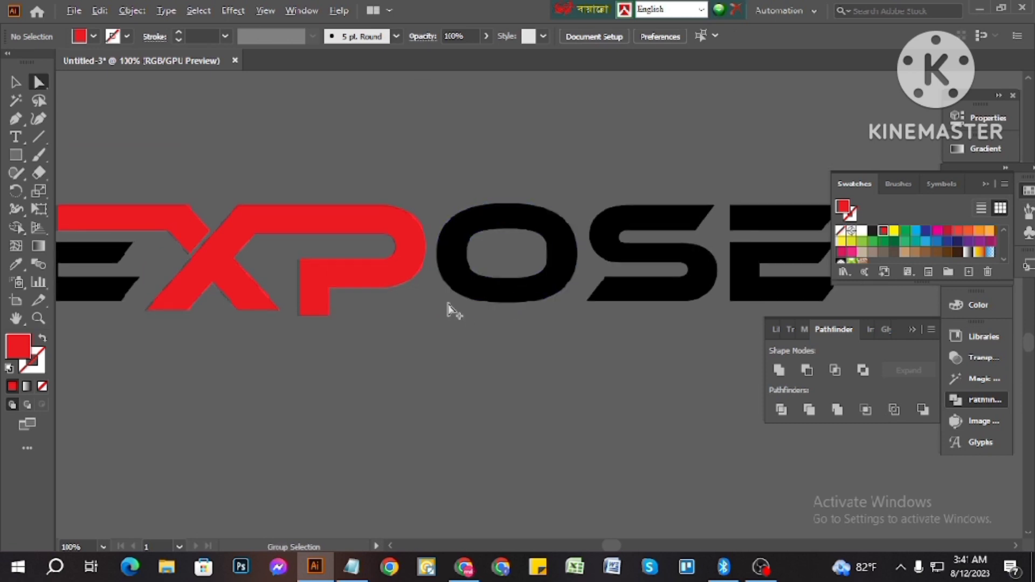
scroll(506, 321, "up", 2)
scroll(566, 326, "down", 2)
scroll(580, 313, "up", 3)
left_click(589, 305)
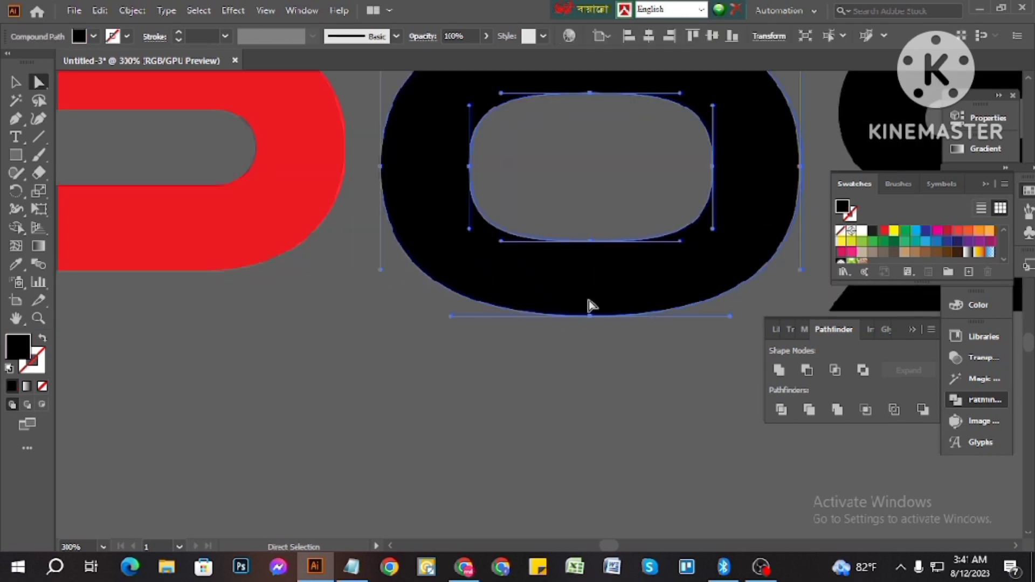
scroll(589, 306, "down", 1)
left_click(23, 87)
left_click(300, 143)
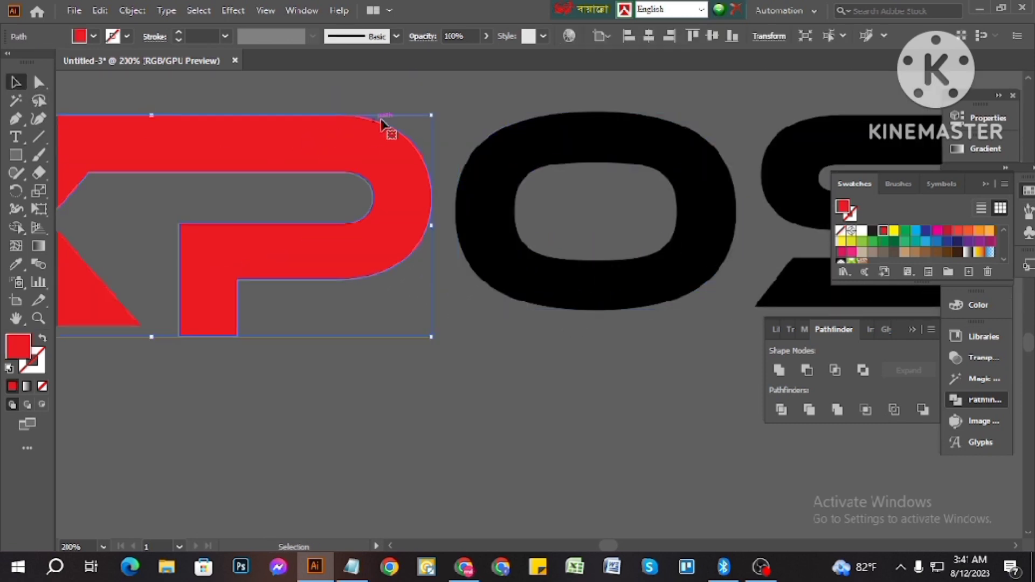
scroll(503, 132, "up", 1)
left_click(504, 132)
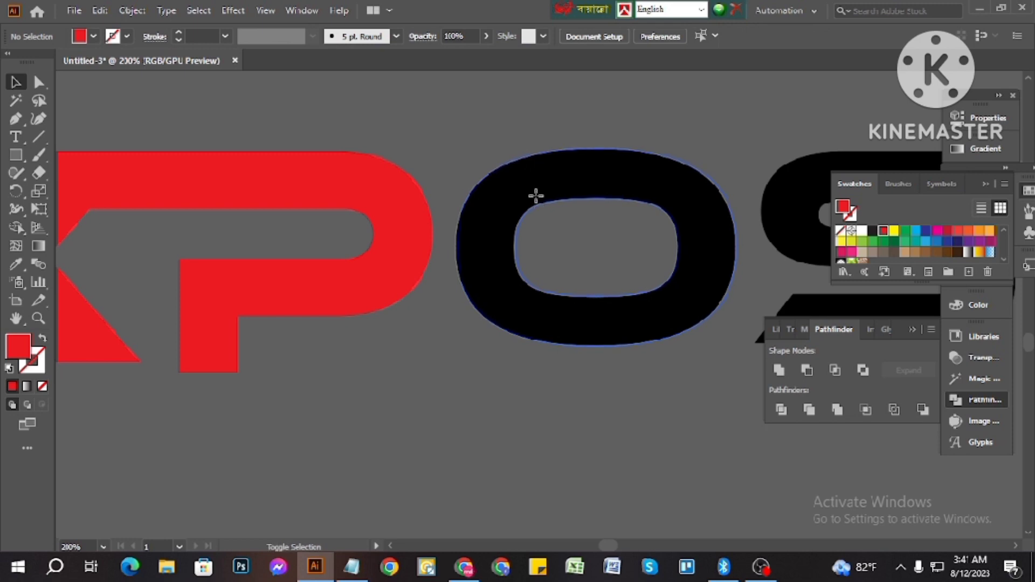
left_click_drag(536, 198, 446, 196)
Nudge the O horizontally to line up its overlapping stroke with the curved end of the P's bowl
scroll(351, 218, "up", 1)
scroll(350, 217, "up", 2)
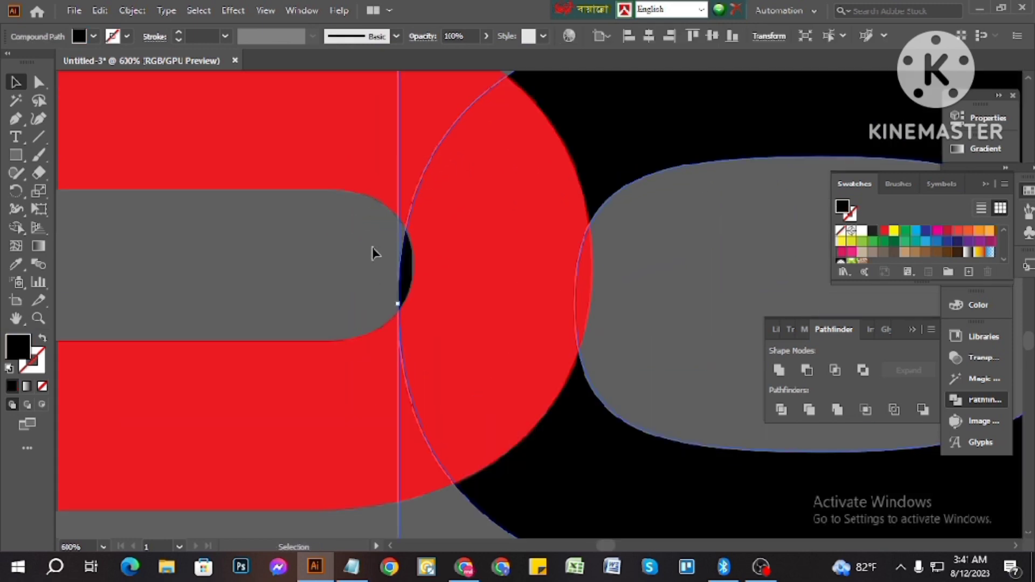
key("Right")
key("Right")
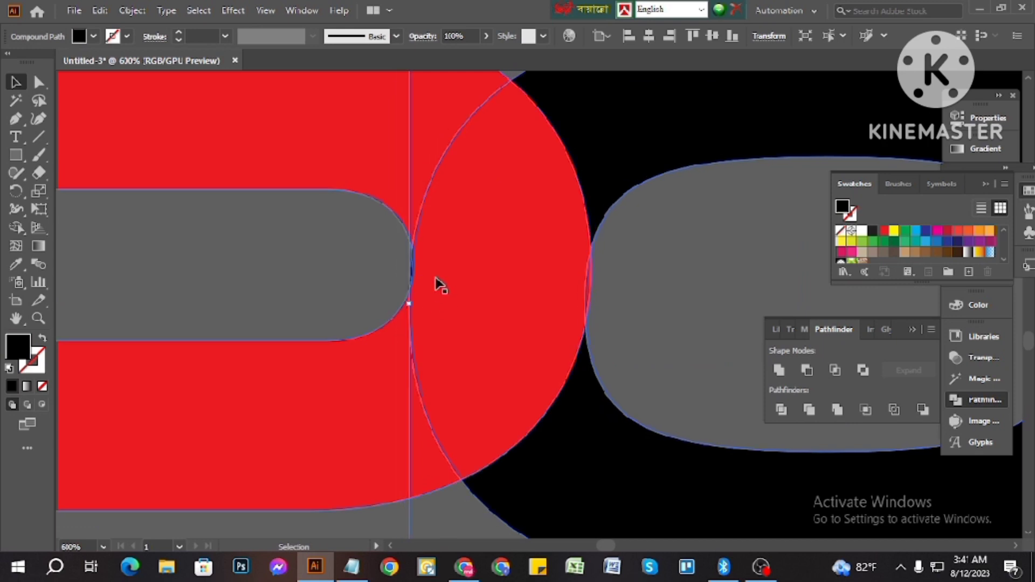
key("Left")
left_click(618, 286)
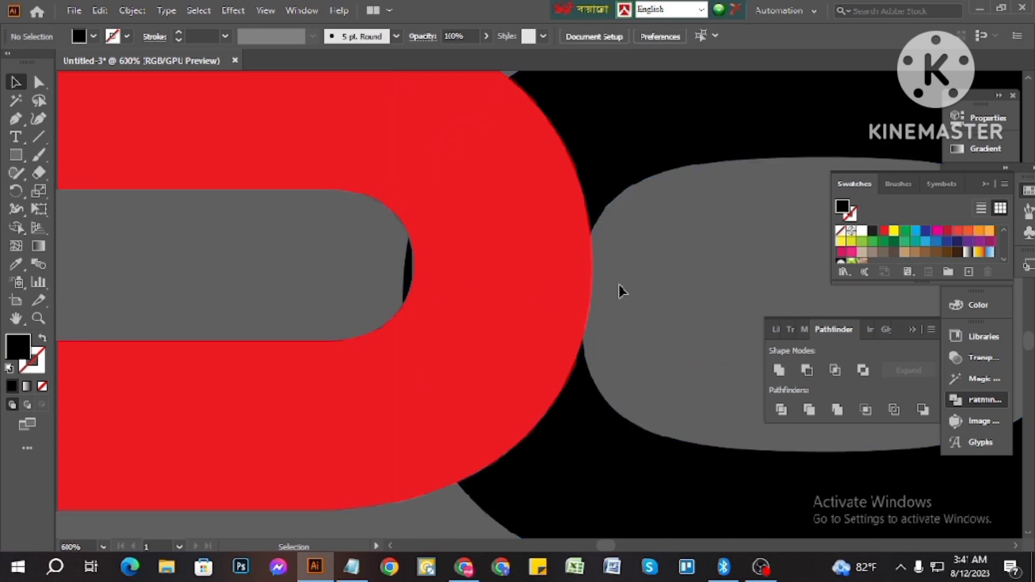
scroll(534, 306, "down", 4)
left_click(605, 244)
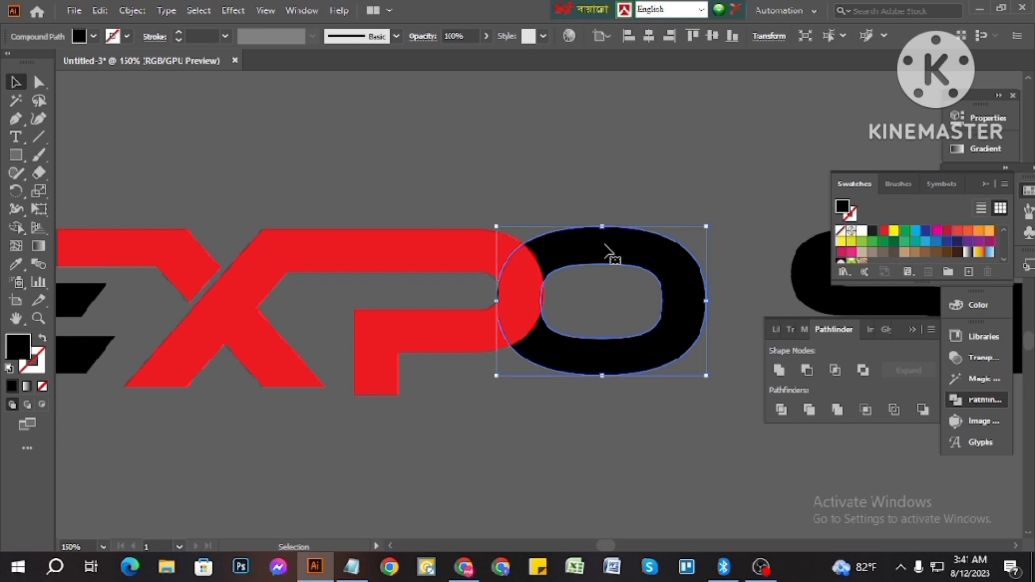
left_click(574, 420)
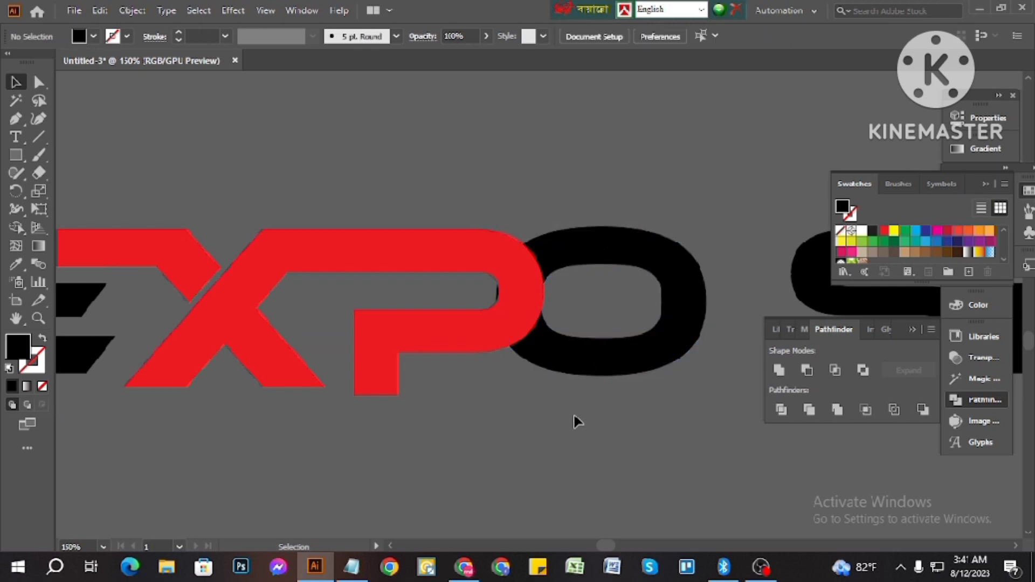
Divide the overlapping red P shape and black O with Pathfinder and ungroup the resulting pieces
left_click_drag(437, 268, 439, 267)
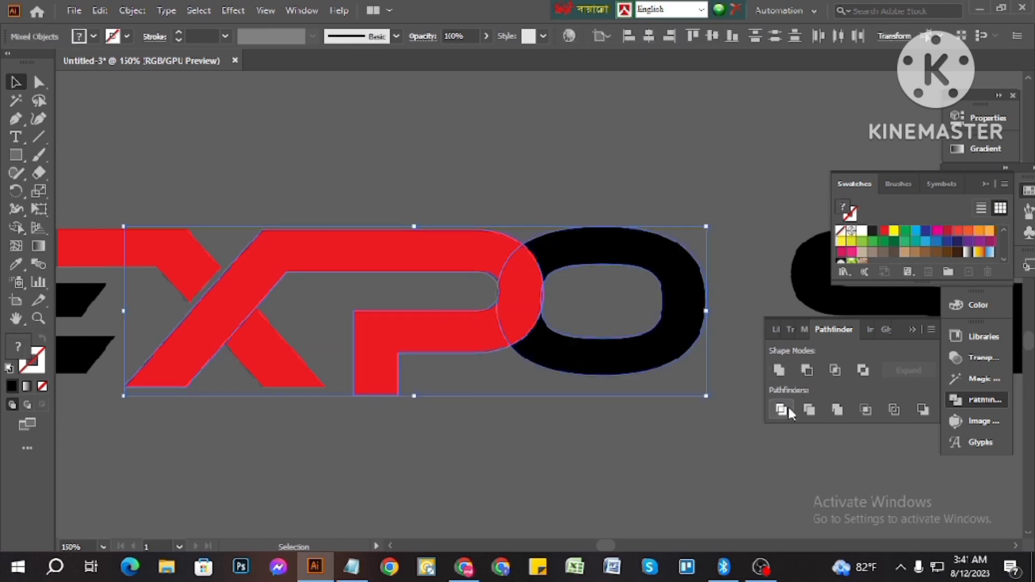
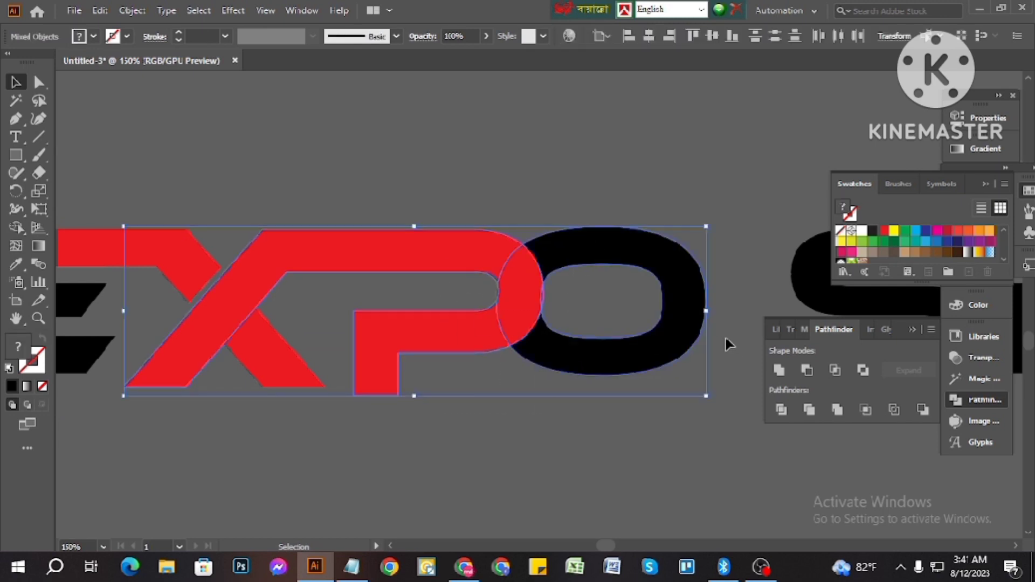
left_click(780, 409)
scroll(545, 303, "up", 3)
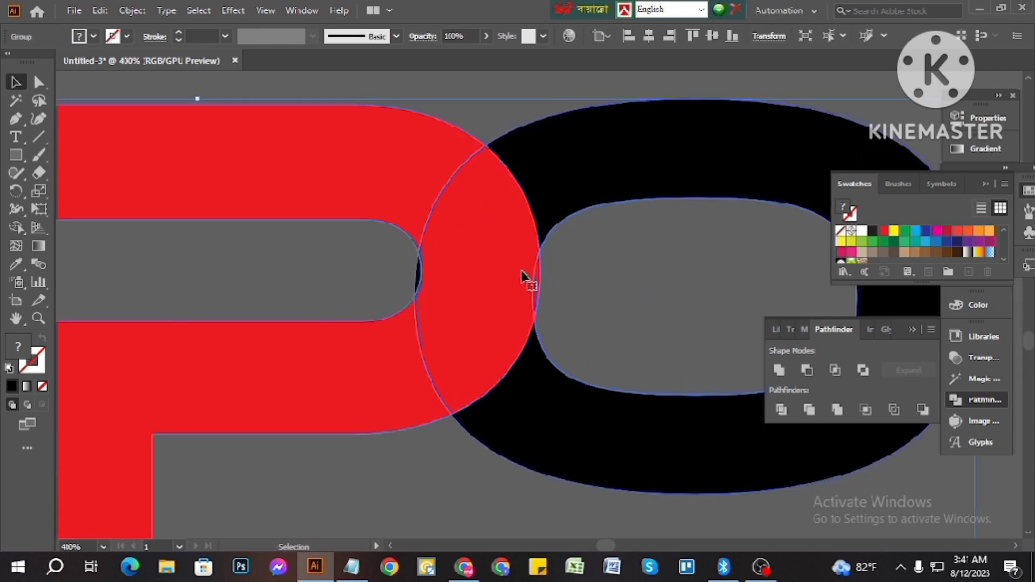
right_click(522, 278)
left_click(588, 400)
left_click(370, 277)
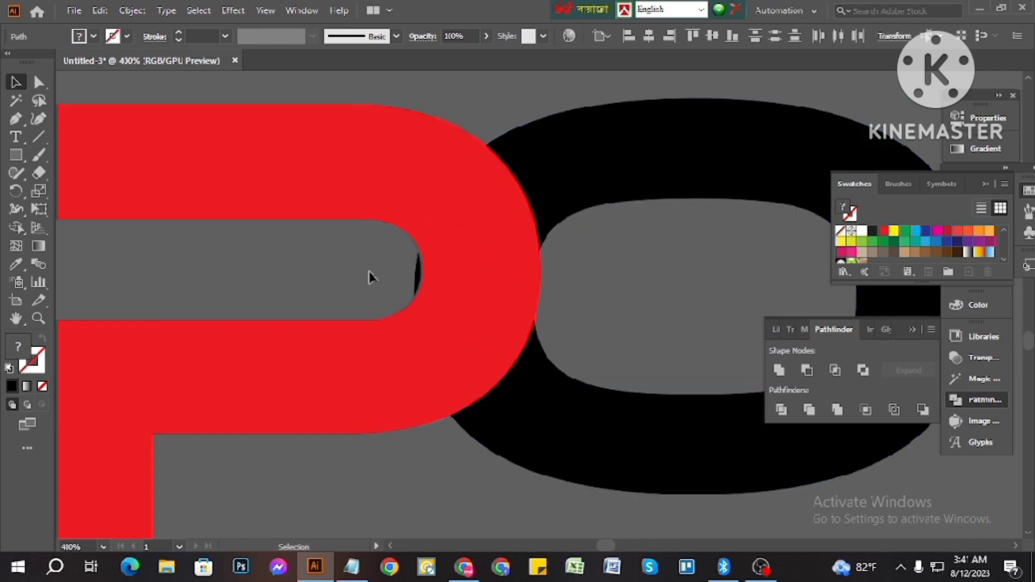
Delete the black sliver inside the P's counter and the red sliver at the outer edge of its bowl
scroll(451, 277, "up", 3)
left_click(463, 274)
key("Delete")
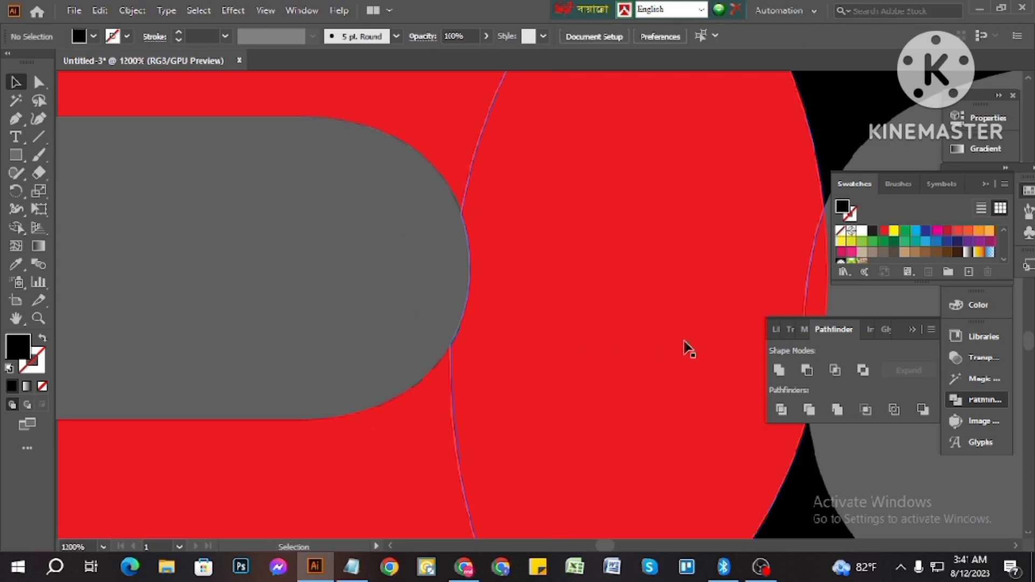
scroll(528, 340, "down", 1)
left_click(711, 321)
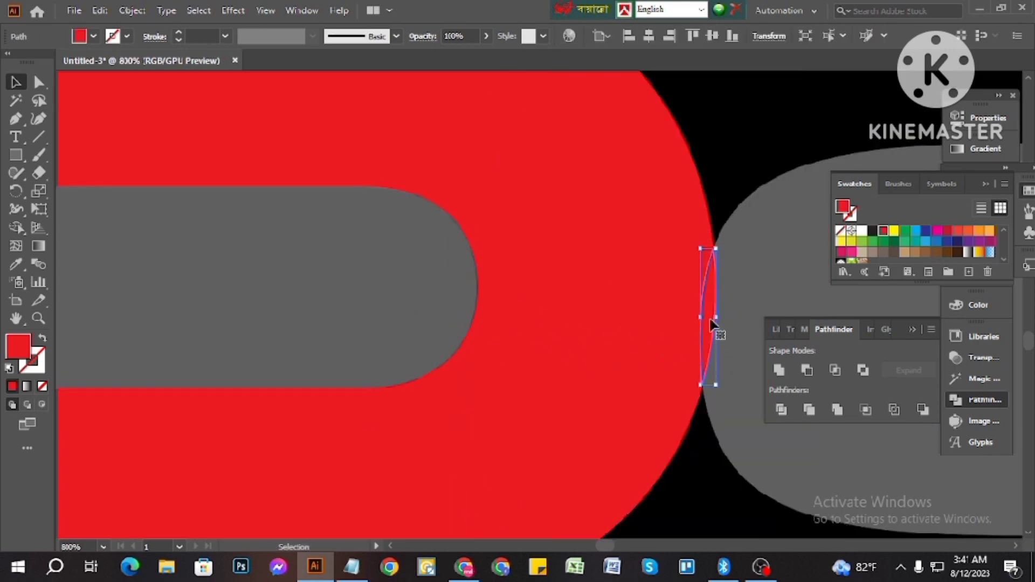
key("Delete")
scroll(683, 330, "down", 1)
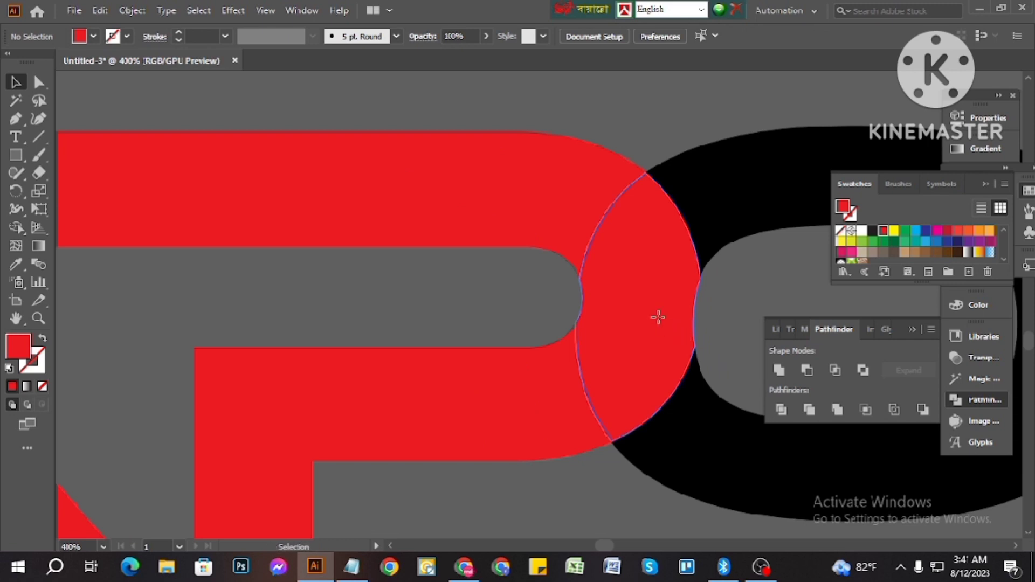
Offset the red overlap piece between the P and O by 5 px with miter joins and a miter limit of 4
left_click(658, 319)
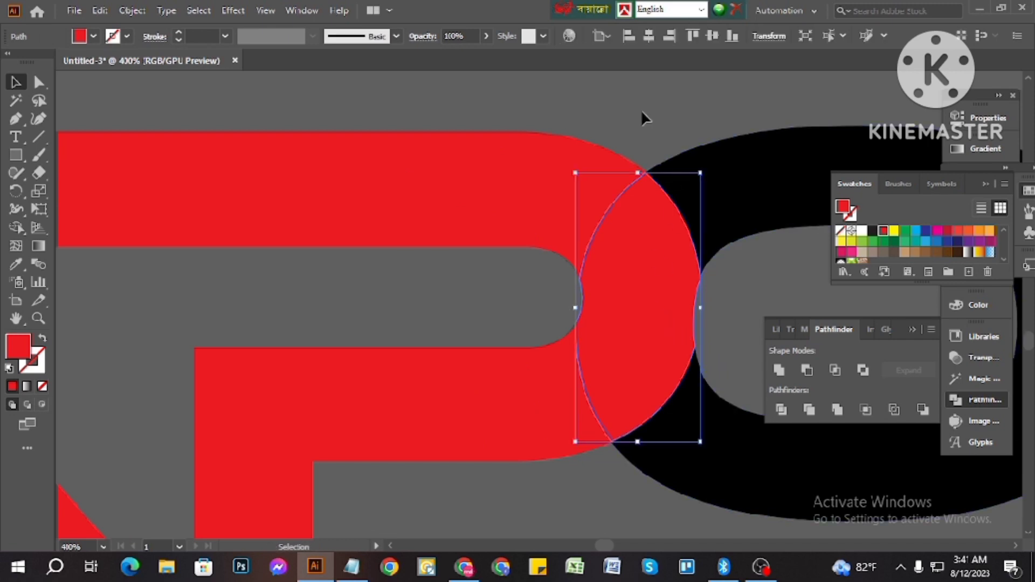
left_click(642, 113)
left_click(659, 338)
left_click(134, 10)
mouse_move(215, 366)
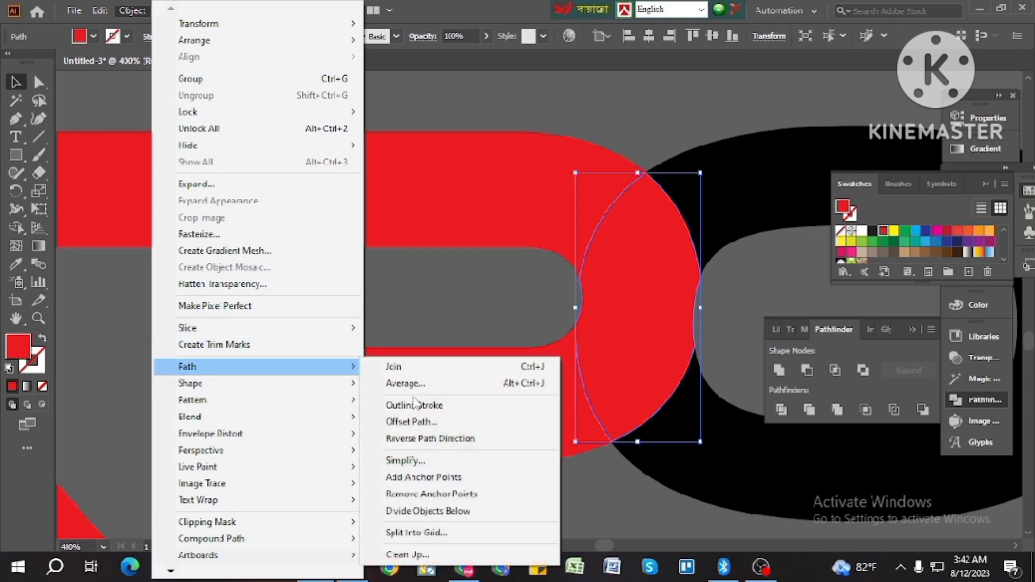
left_click(420, 421)
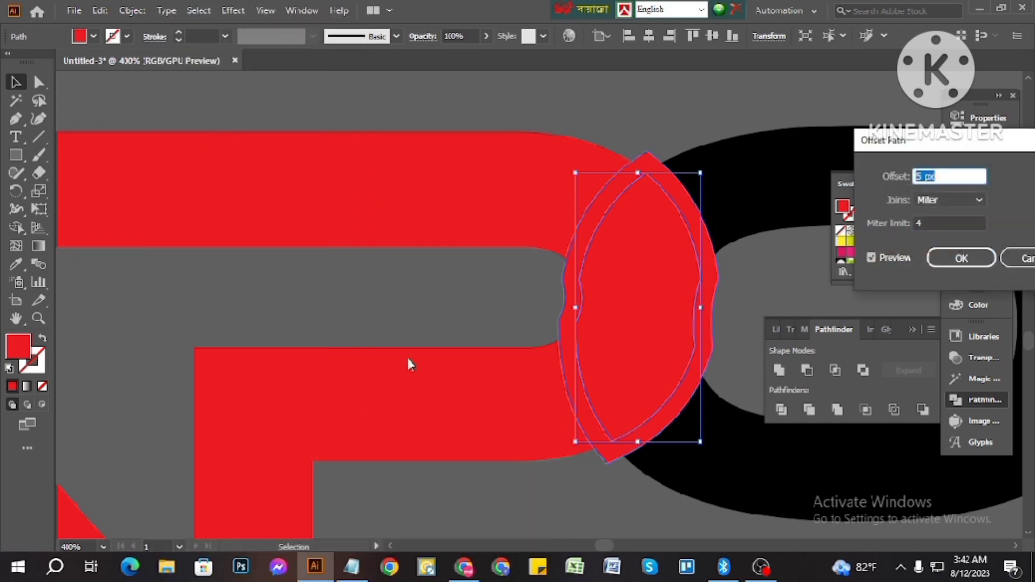
left_click(946, 265)
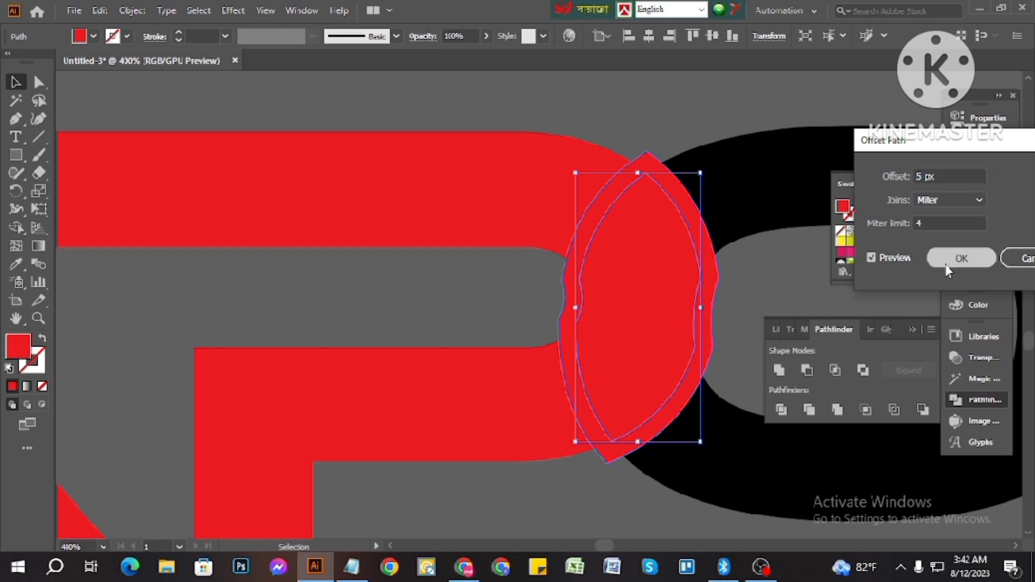
Fill the offset shape around the P and O overlap with green
double_click(24, 356)
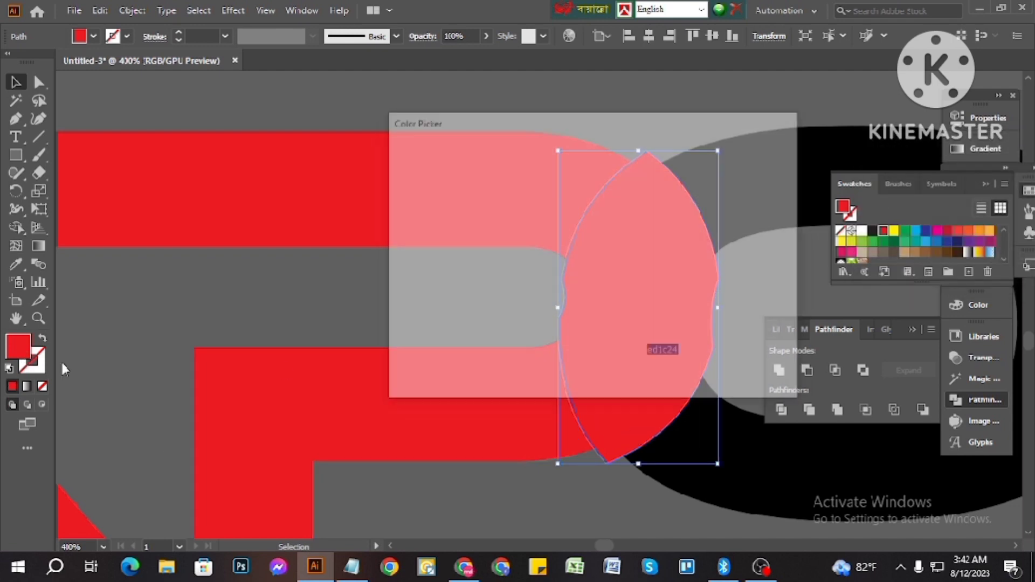
mouse_move(415, 337)
left_mouse_down()
mouse_move(400, 303)
mouse_move(520, 171)
mouse_move(545, 189)
mouse_move(576, 280)
mouse_move(586, 249)
left_mouse_up()
left_click(613, 300)
left_click(753, 170)
scroll(596, 240, "down", 2)
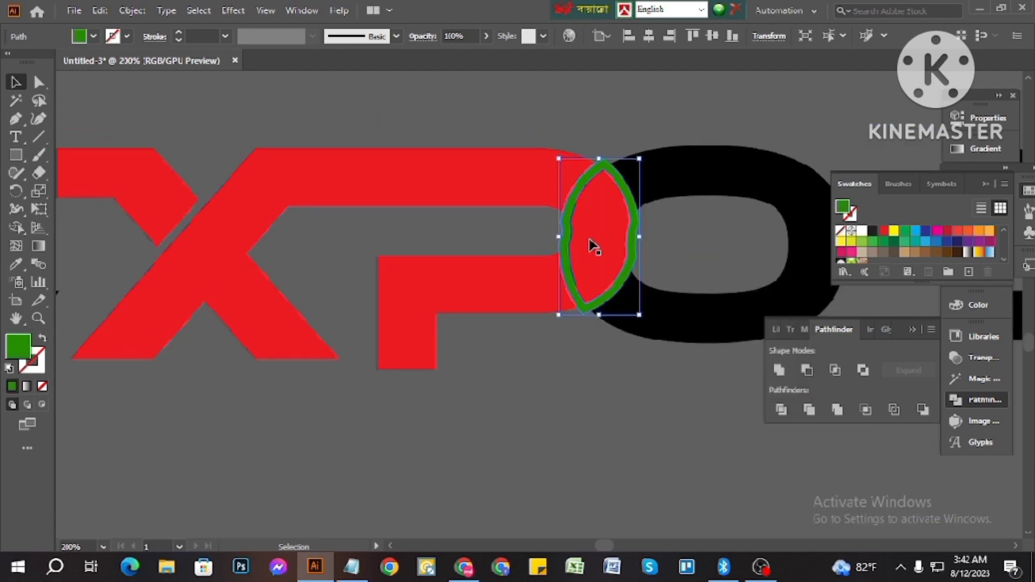
left_click(595, 373)
Use Shape Builder to cut the green band out where it crosses the O's upper stroke and the P's lower bar
scroll(585, 188, "up", 3)
key("ctrl+a")
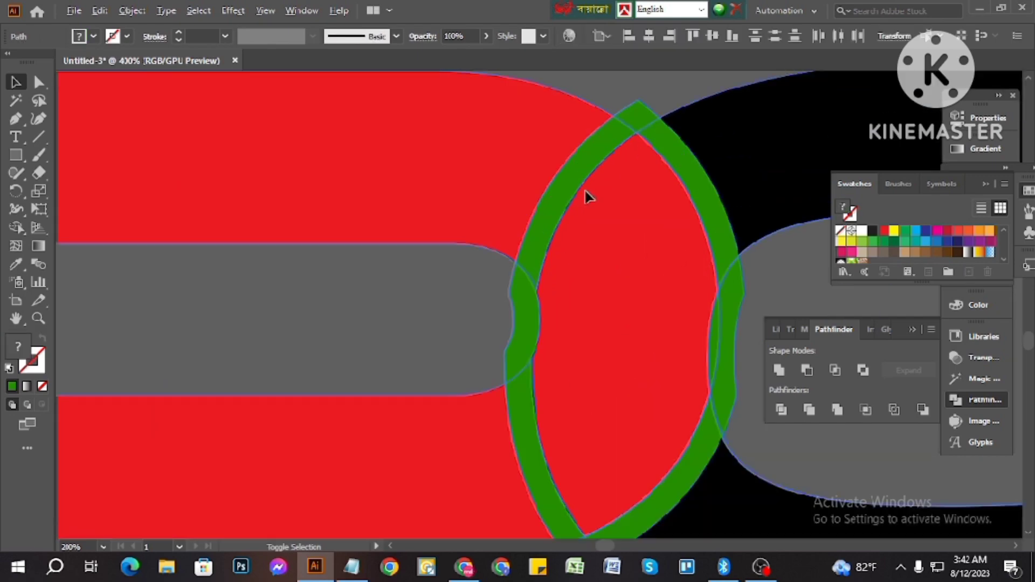
left_click(15, 228)
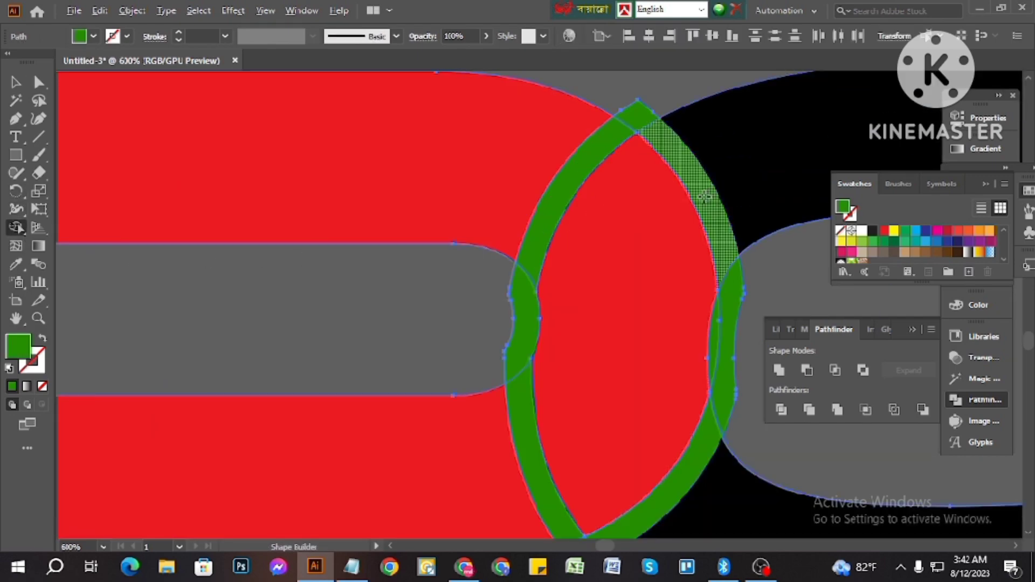
scroll(654, 323, "down", 3)
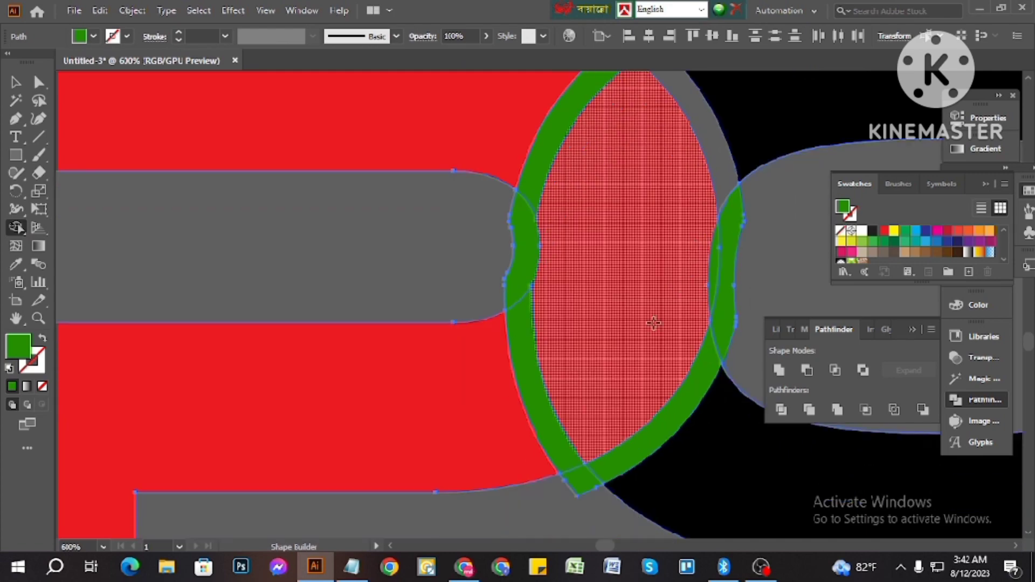
left_click(528, 398, "alt")
Delete the remaining green pieces around the overlap, leaving gaps only at the two crossings
left_click(15, 82)
left_click(383, 286)
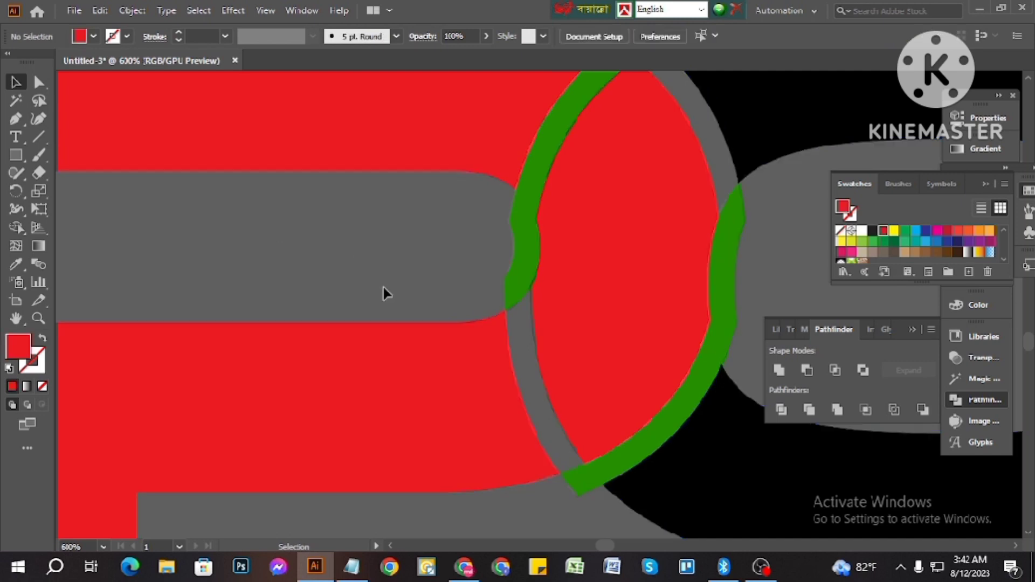
scroll(467, 302, "down", 2)
left_click(528, 210)
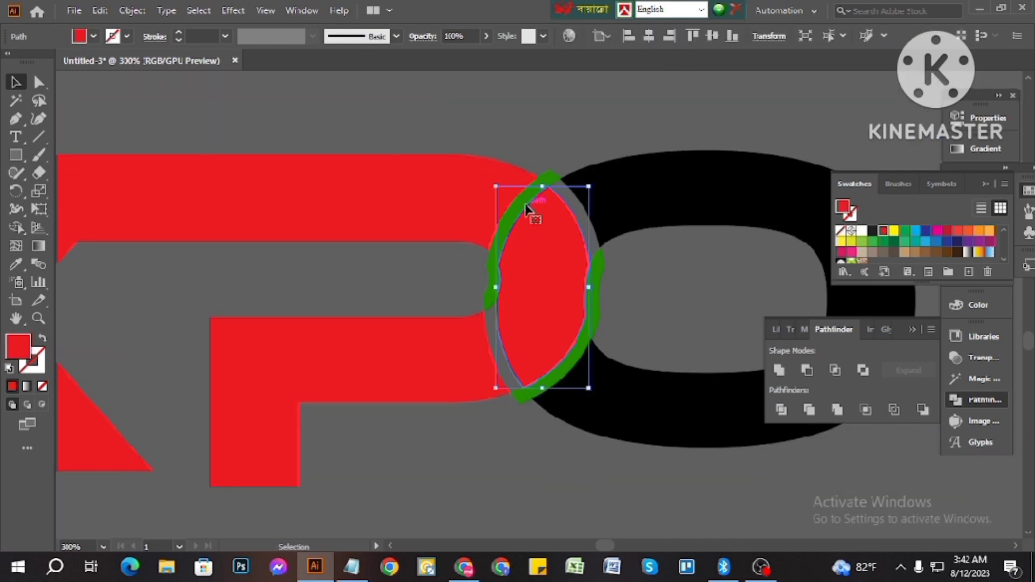
left_click(548, 178)
key("Delete")
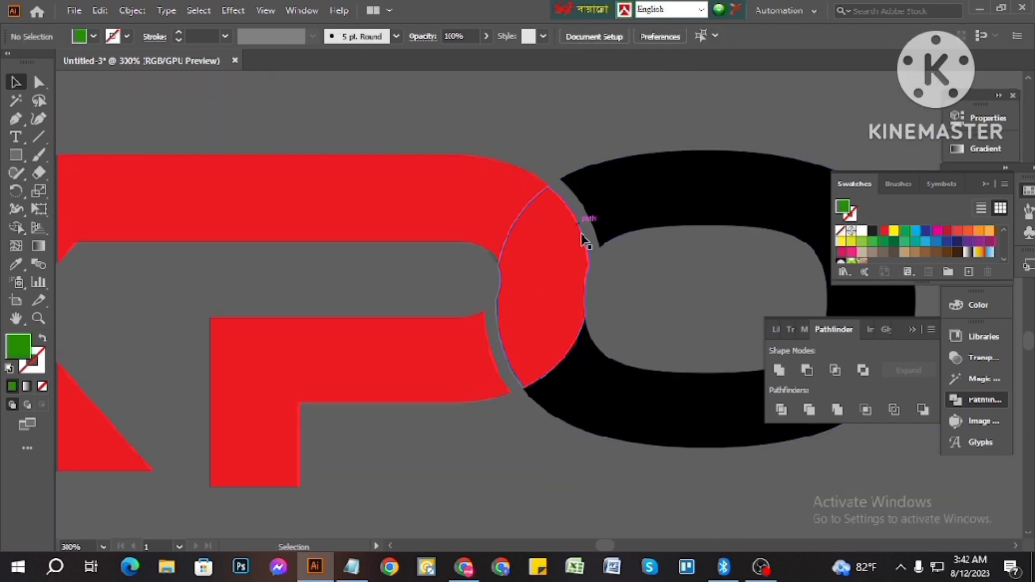
Examine the gaps and edges where the P and O interlock, switching to outline view
scroll(590, 299, "down", 2)
scroll(587, 286, "up", 3)
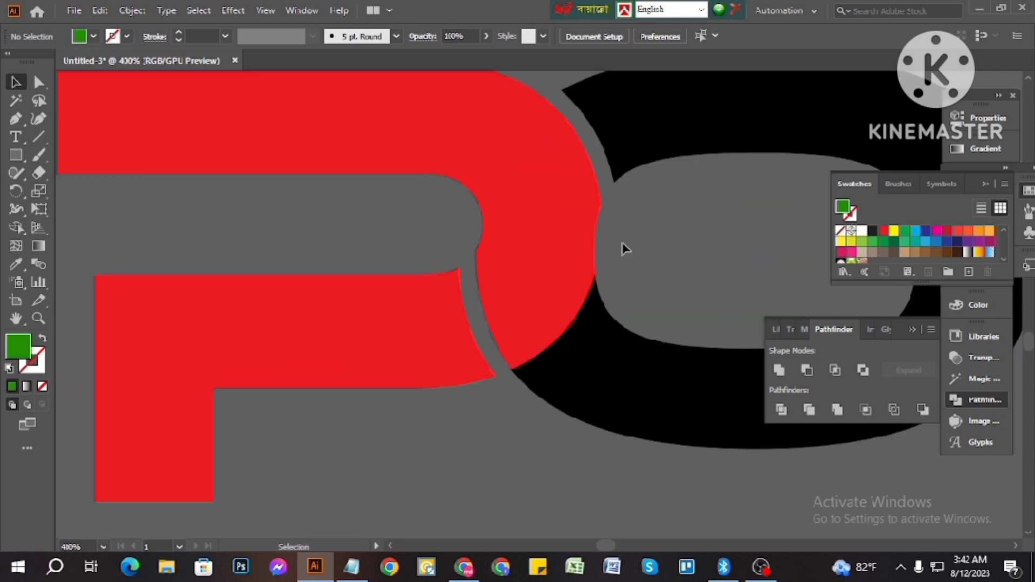
scroll(552, 292, "up", 3)
scroll(674, 294, "down", 3)
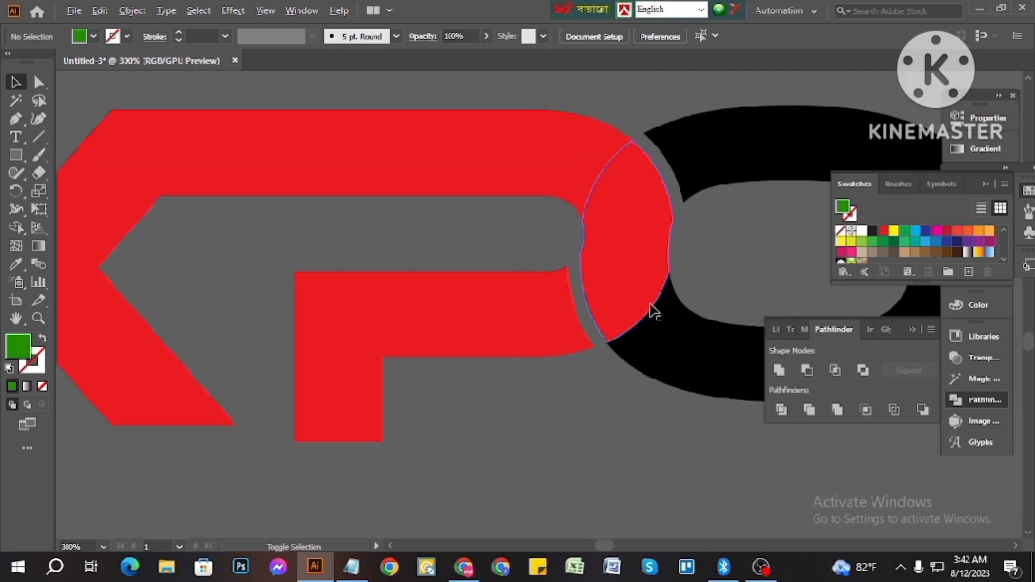
scroll(666, 242, "up", 2)
scroll(695, 162, "up", 3)
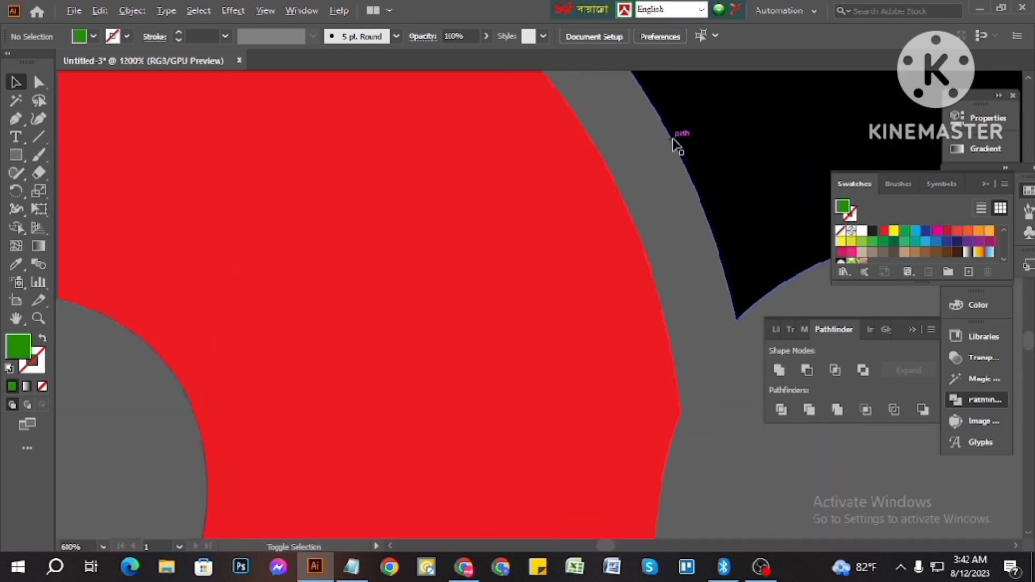
key("ctrl+y")
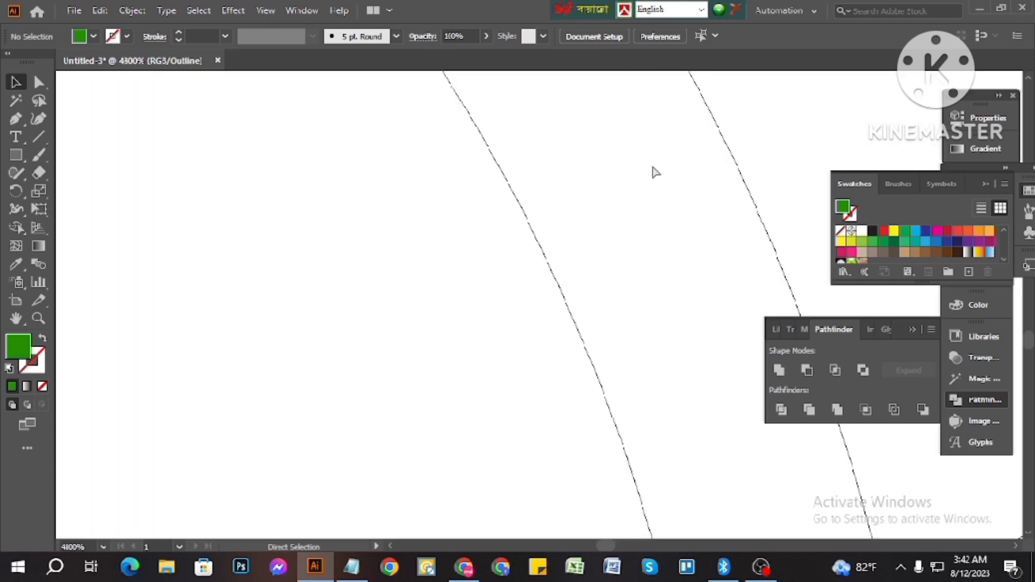
scroll(631, 182, "down", 3)
scroll(606, 248, "up", 2)
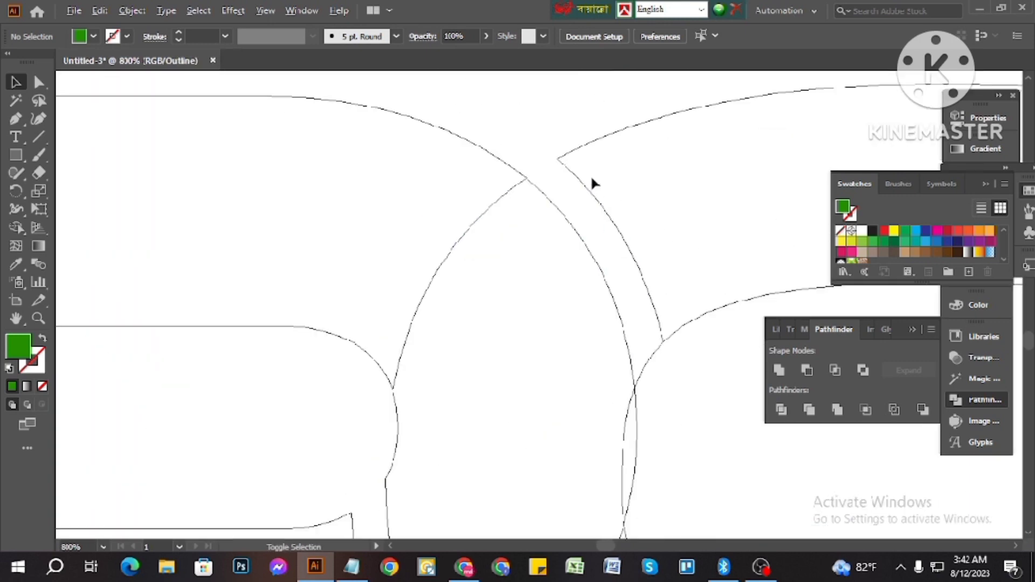
Examine the crossing edges of the P and O and the O's inner path, alternating between outline and preview views
left_click_drag(513, 136, 535, 192)
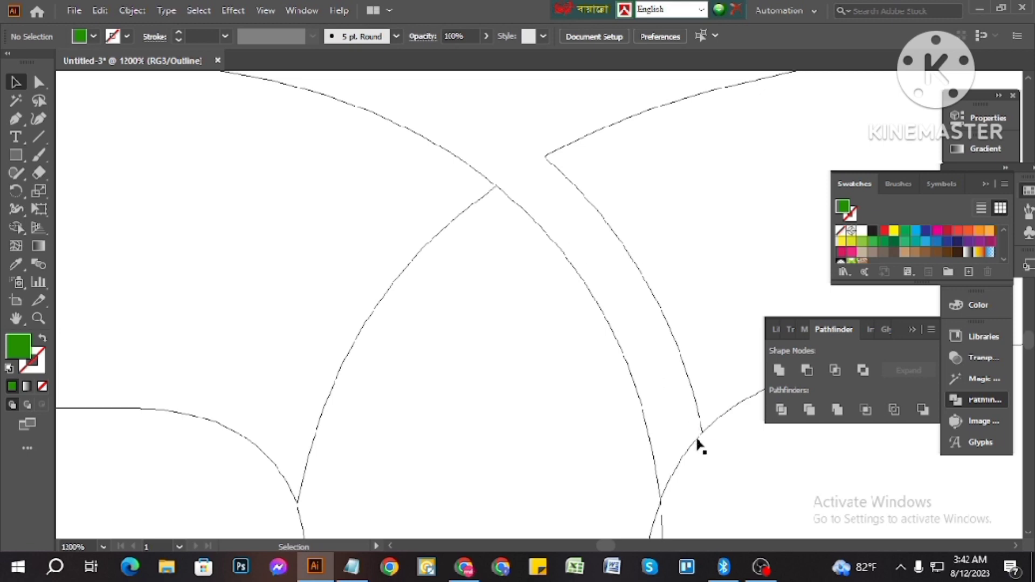
left_click(659, 440)
scroll(650, 440, "down", 2)
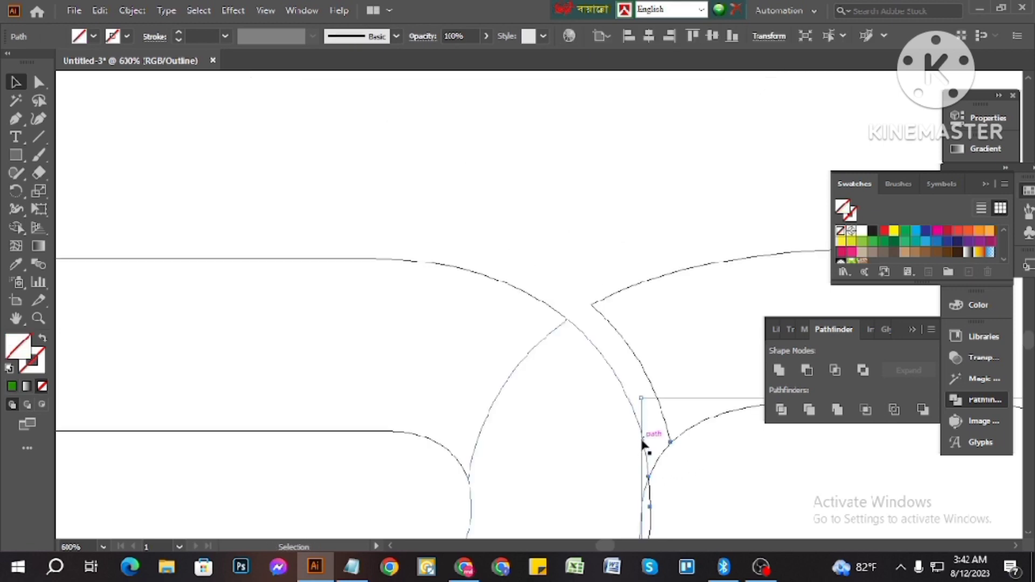
scroll(534, 415, "down", 2)
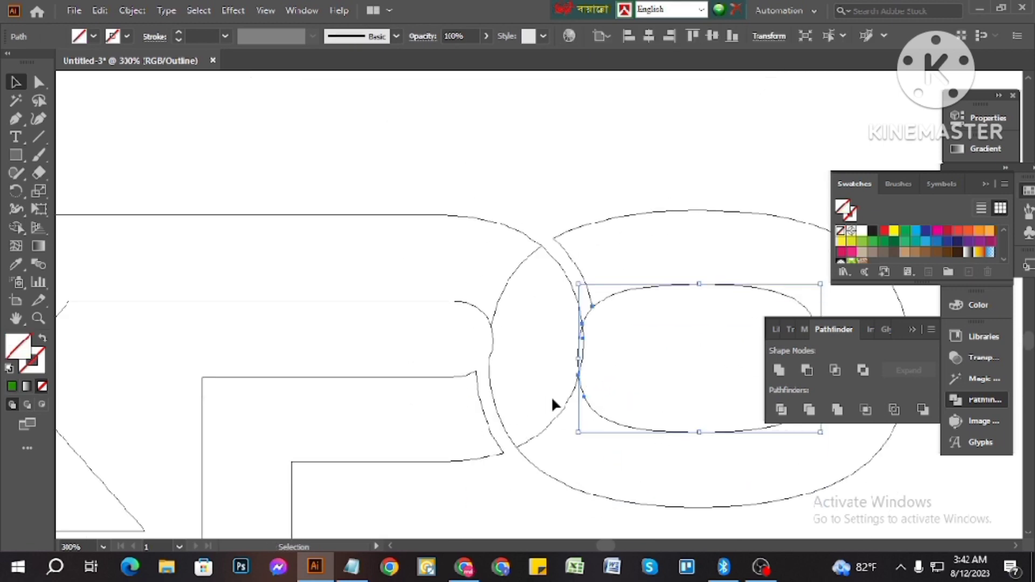
left_click(592, 446)
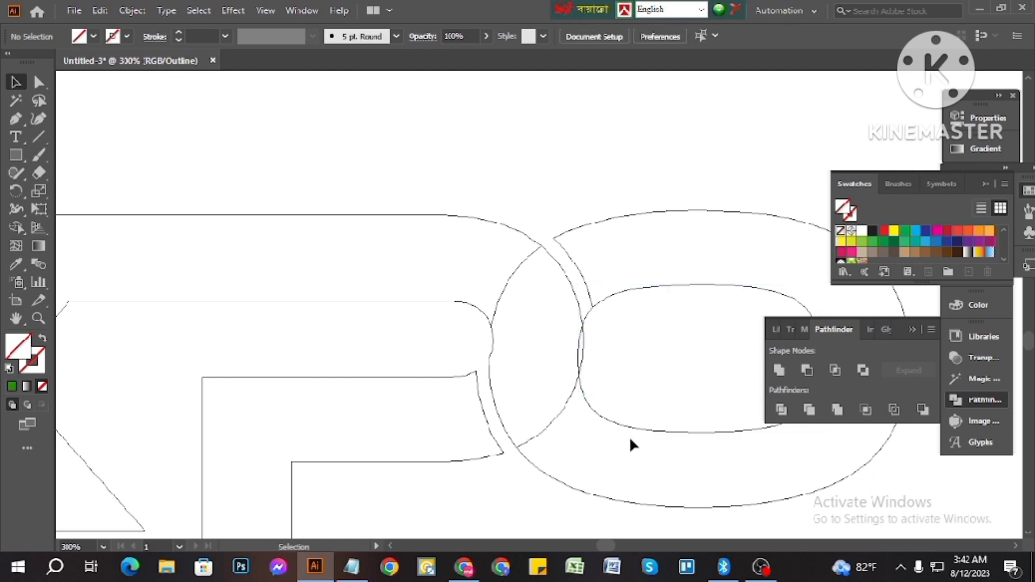
key("ctrl+y")
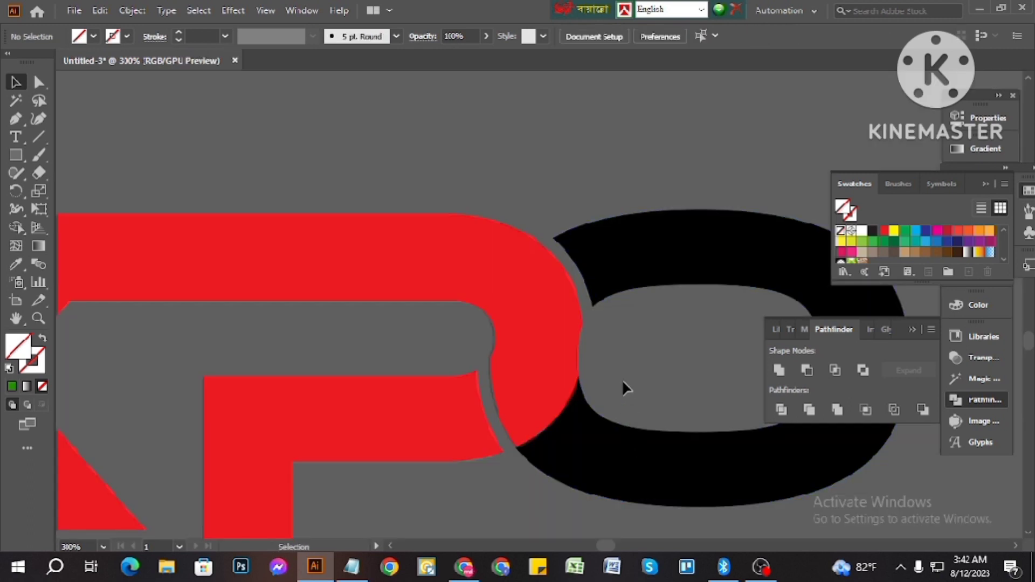
key("ctrl+y")
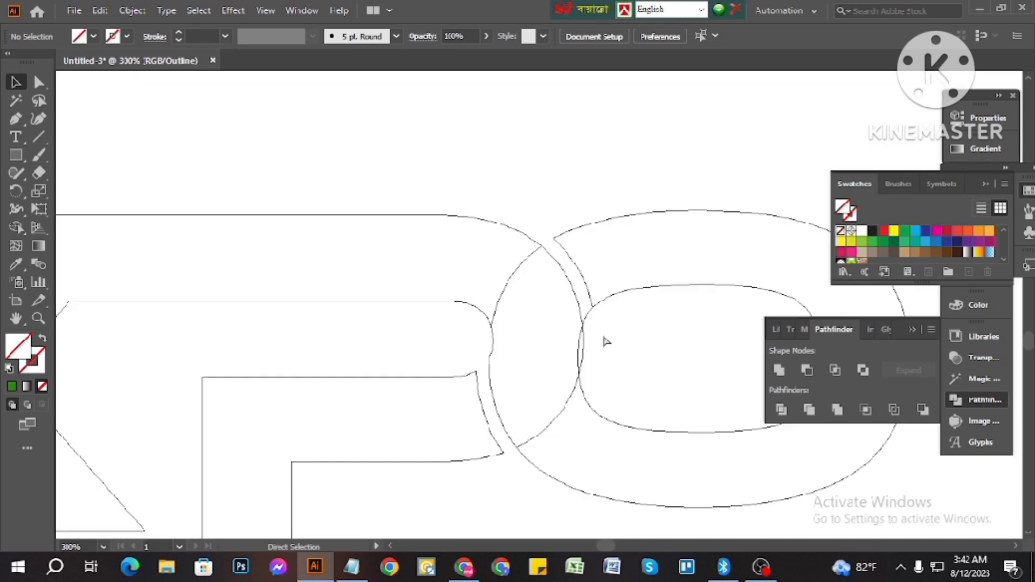
left_click_drag(598, 294, 596, 295)
scroll(565, 342, "up", 2)
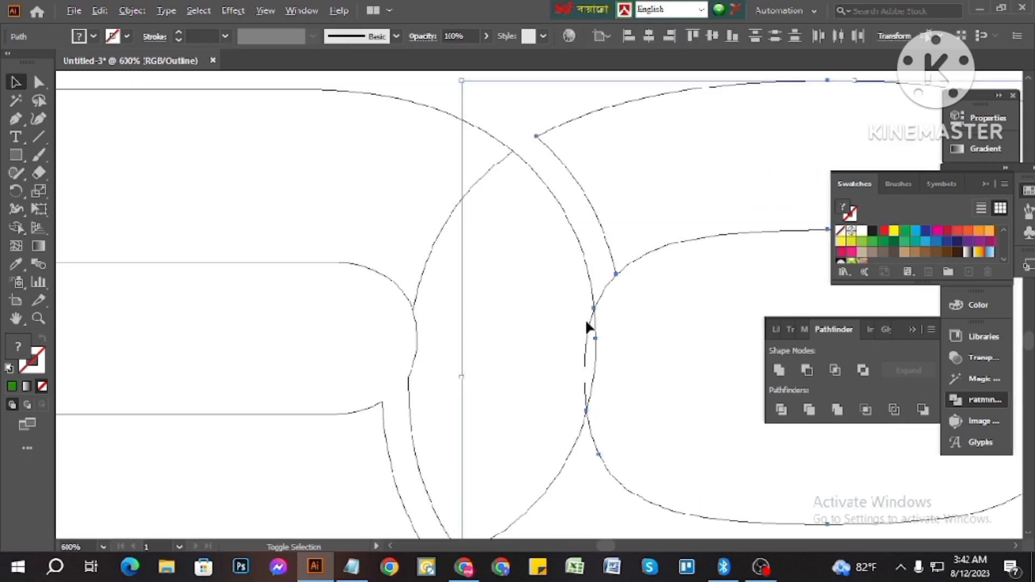
left_click(605, 318)
scroll(609, 297, "up", 3)
left_click_drag(542, 272, 543, 268)
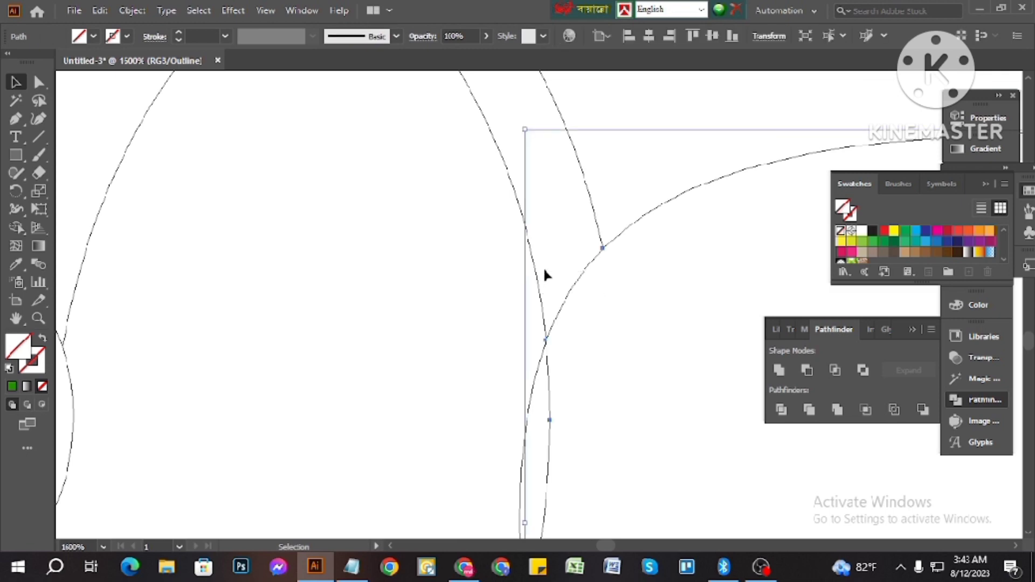
scroll(582, 313, "down", 7)
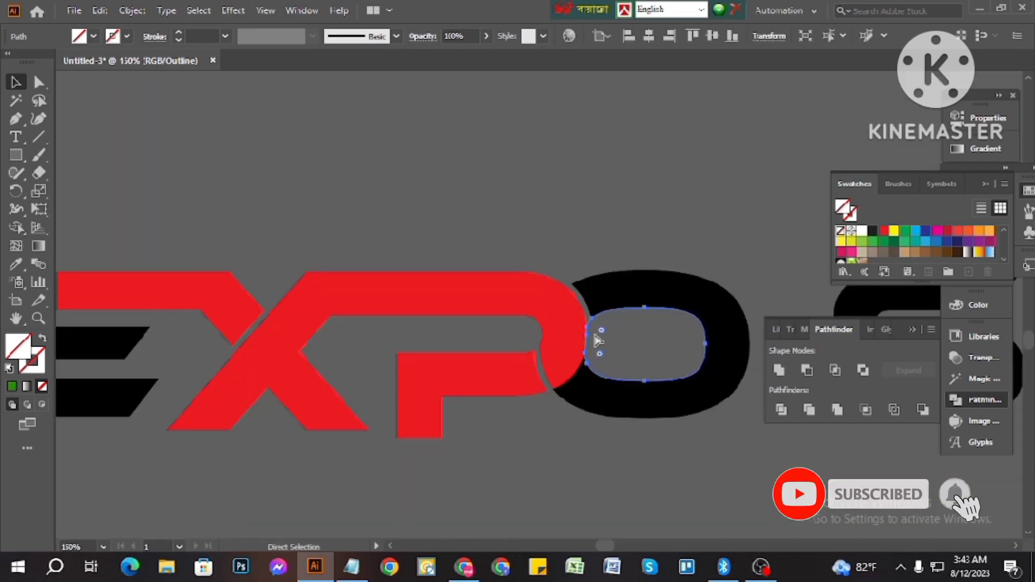
Return to preview view and delete the leftover unfilled path around the O's inner counter
key("ctrl+y")
left_click(596, 329)
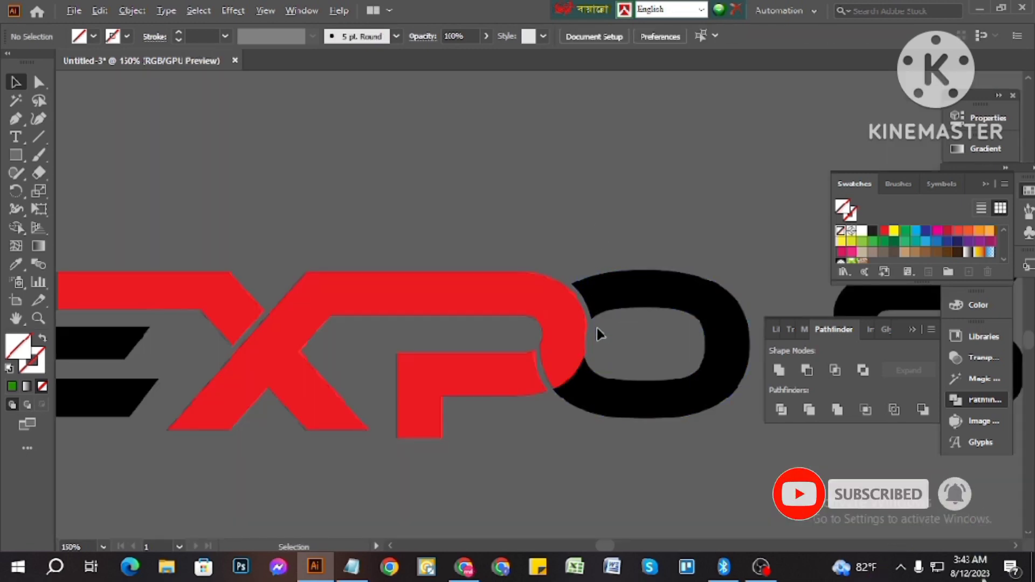
scroll(603, 335, "up", 3)
left_click_drag(602, 333, 569, 307)
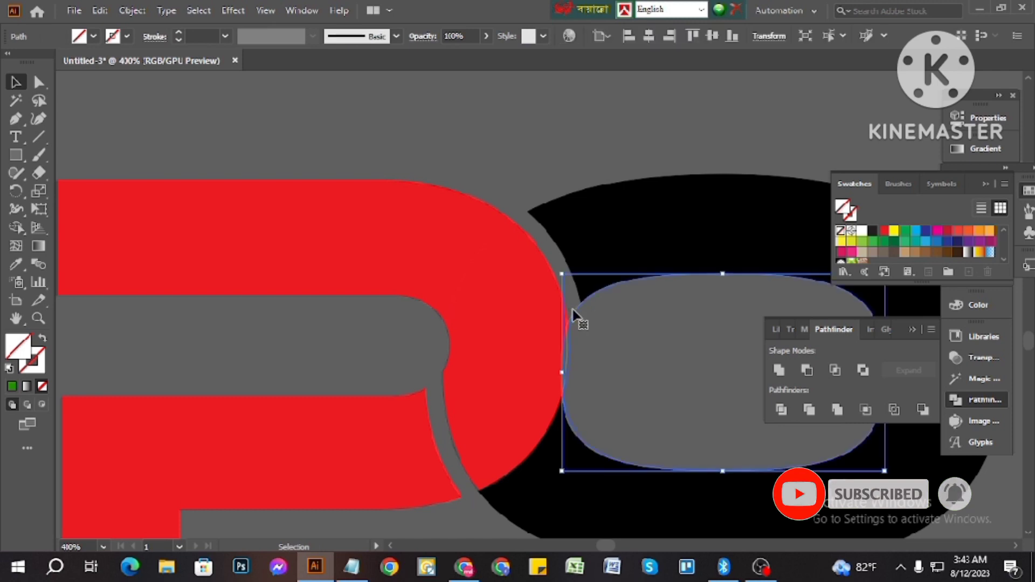
key("Delete")
Examine the P and O crossing gaps for leftover paths, comparing outline view with the filled preview
scroll(563, 264, "down", 3)
scroll(526, 300, "up", 8)
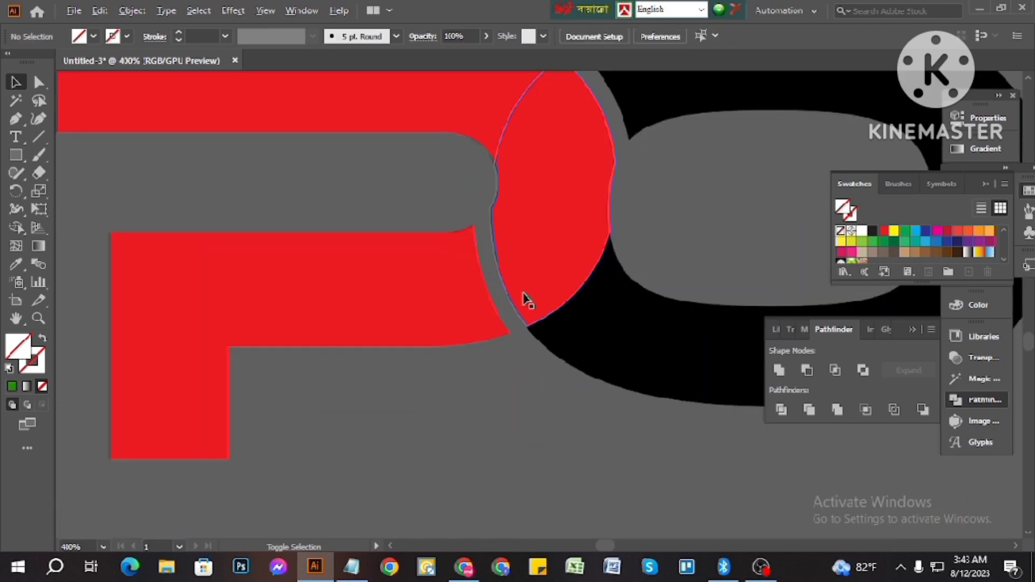
key("ctrl+y")
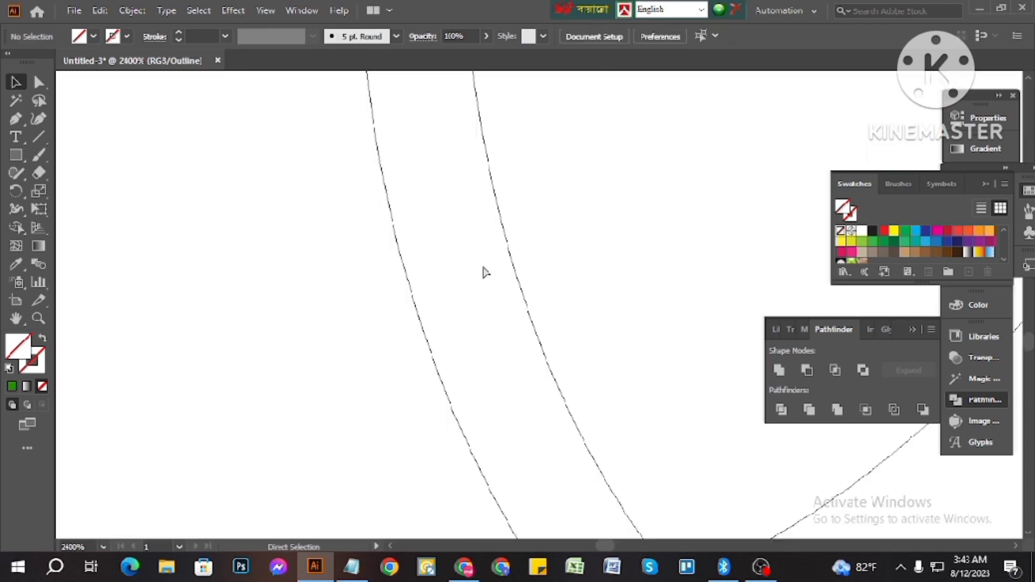
scroll(511, 276, "down", 3)
scroll(496, 264, "up", 2)
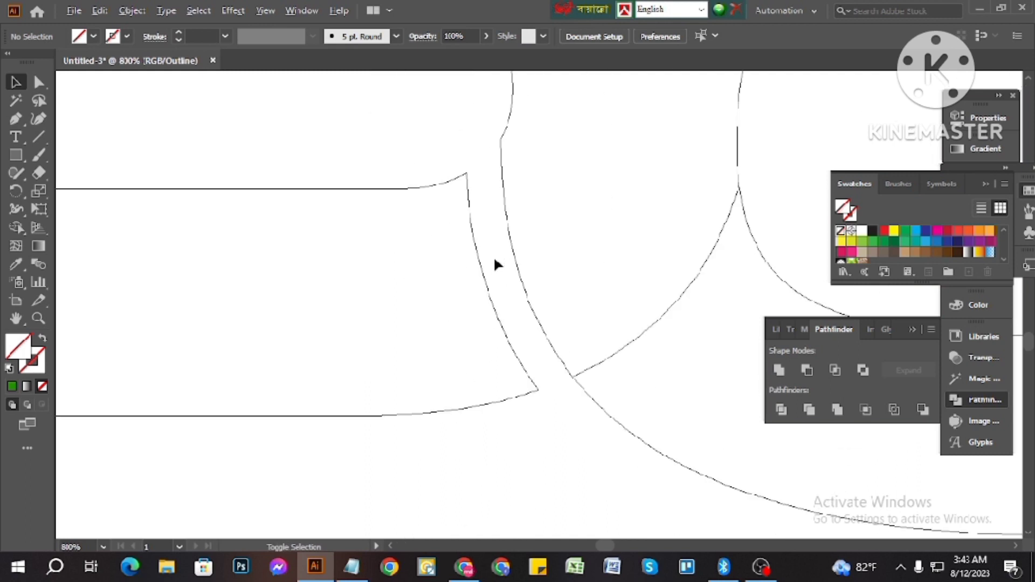
scroll(494, 264, "down", 3)
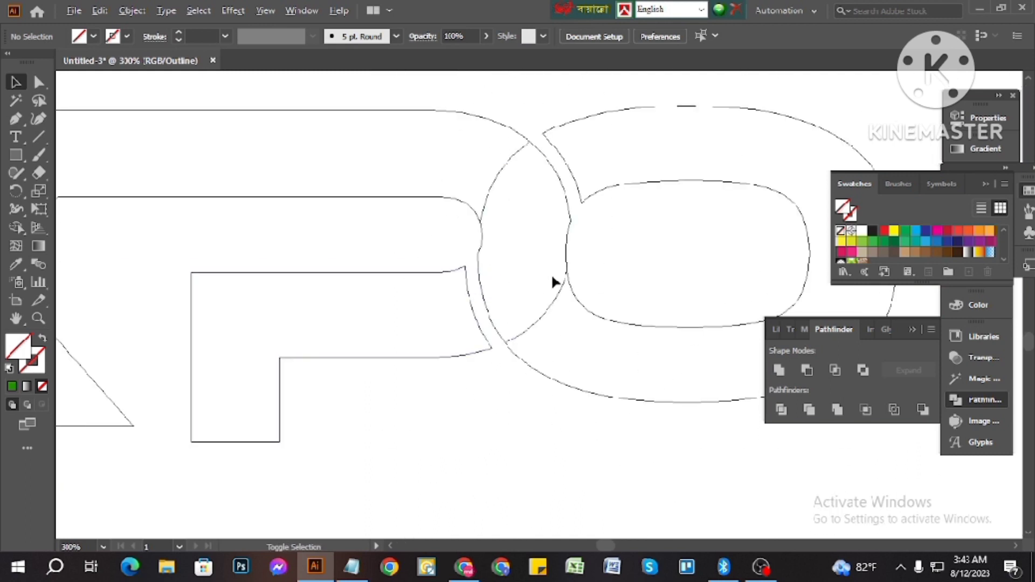
scroll(551, 273, "up", 2)
scroll(552, 272, "up", 1)
scroll(554, 282, "down", 4)
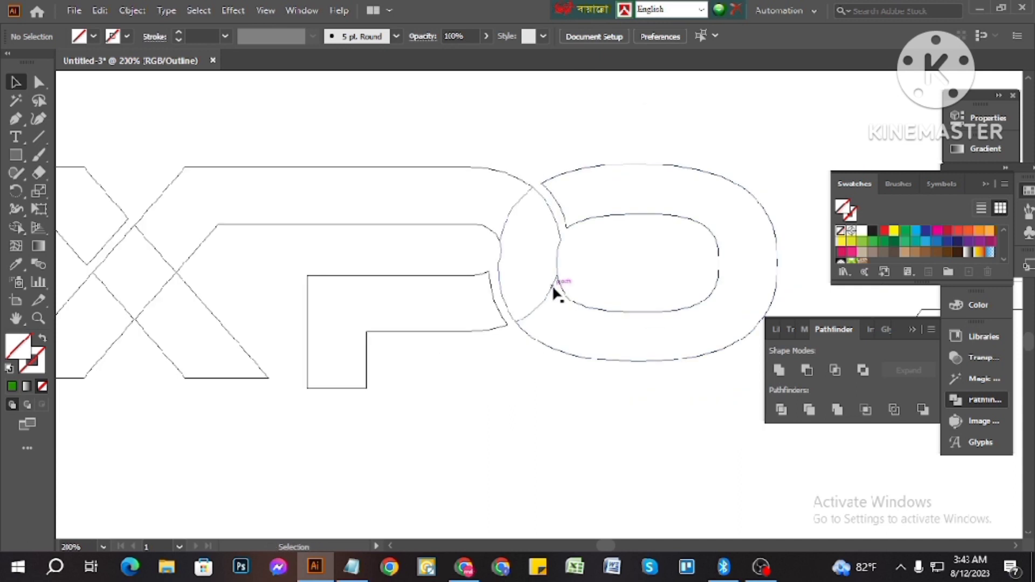
key("ctrl+y")
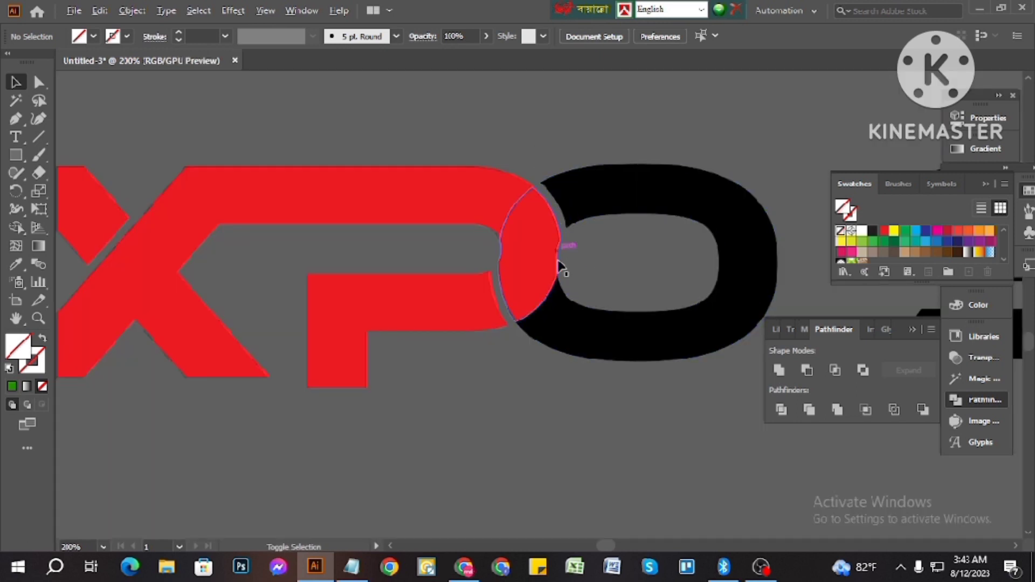
scroll(567, 264, "up", 3)
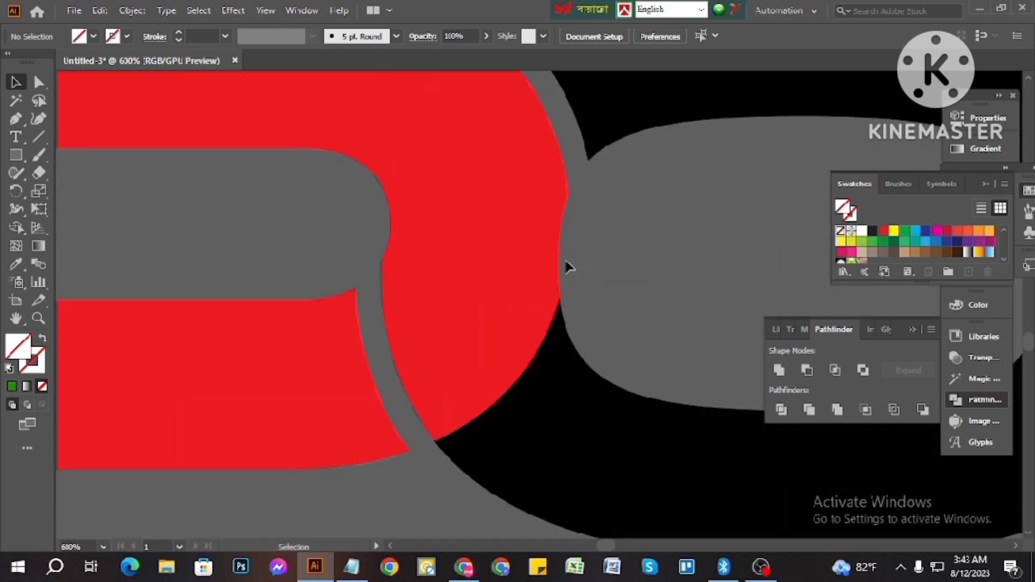
Unite the red P shapes, the overlap piece and the black O into one red shape with Pathfinder
left_click(451, 240)
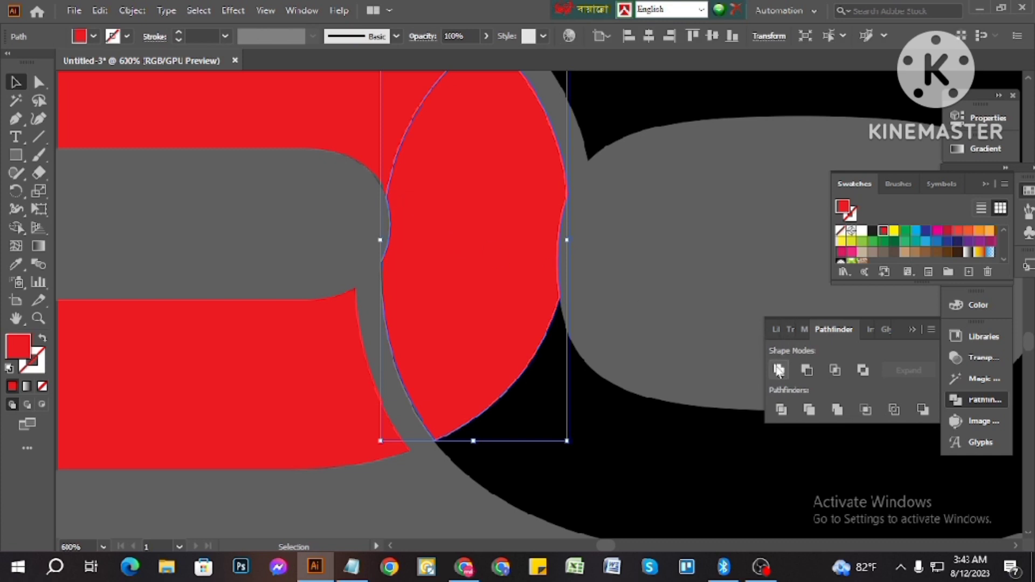
left_click(663, 272)
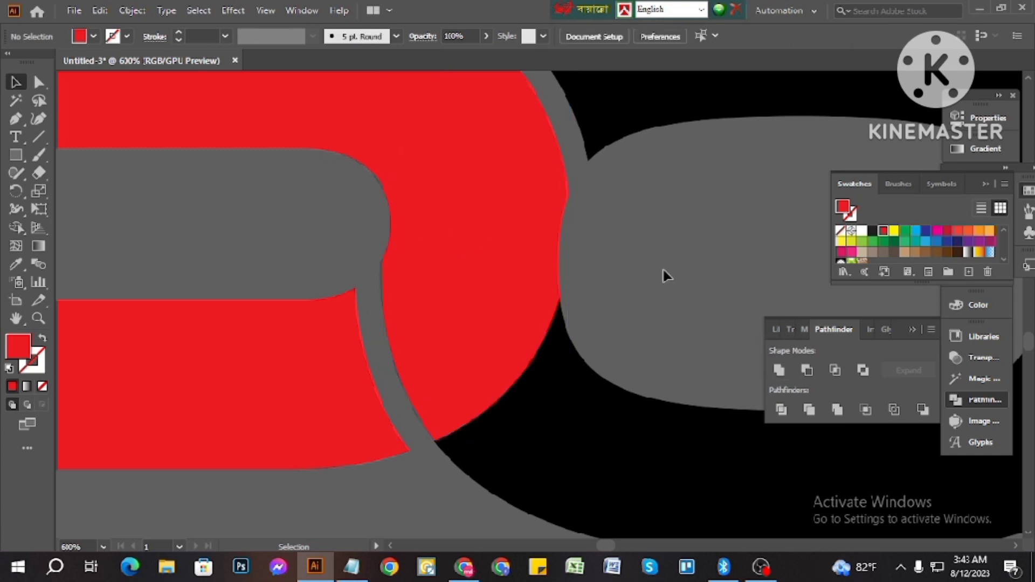
scroll(464, 275, "up", 1)
scroll(539, 294, "up", 1)
scroll(473, 114, "down", 2)
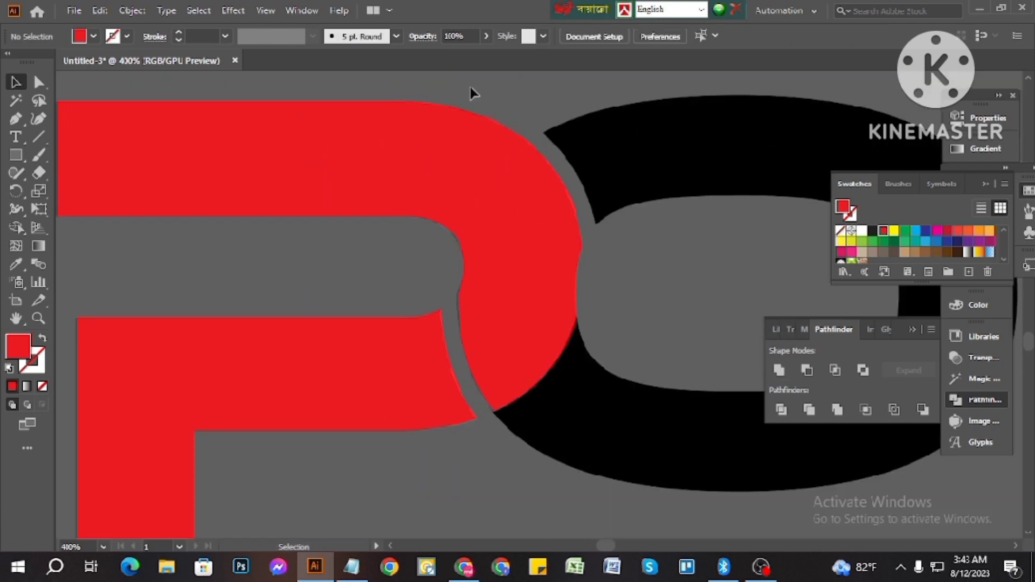
key("ctrl+a")
left_click(778, 370)
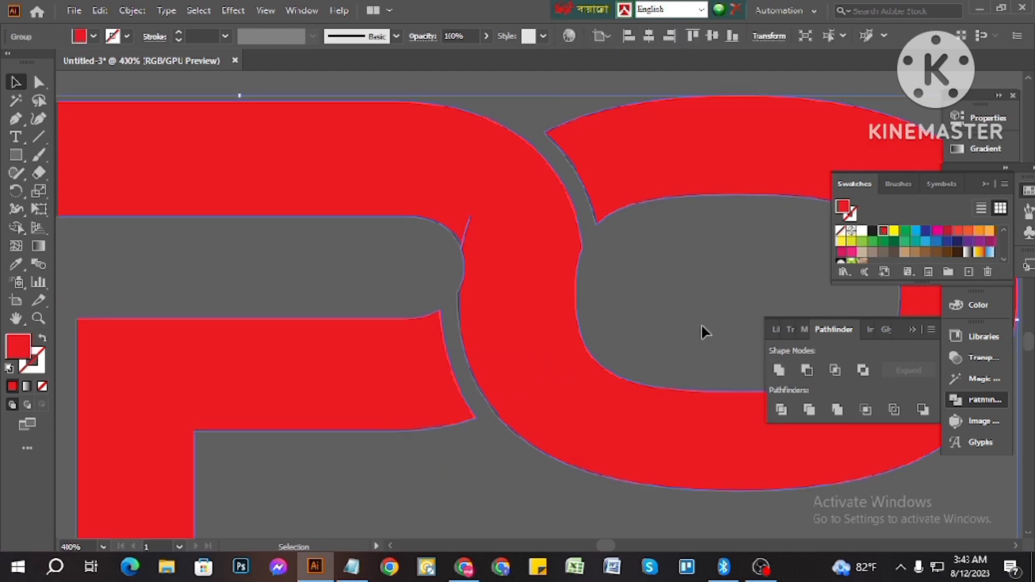
Try to merge the stray seam beside the P's inner curve by uniting the red group again
left_click(689, 315)
scroll(483, 240, "up", 2)
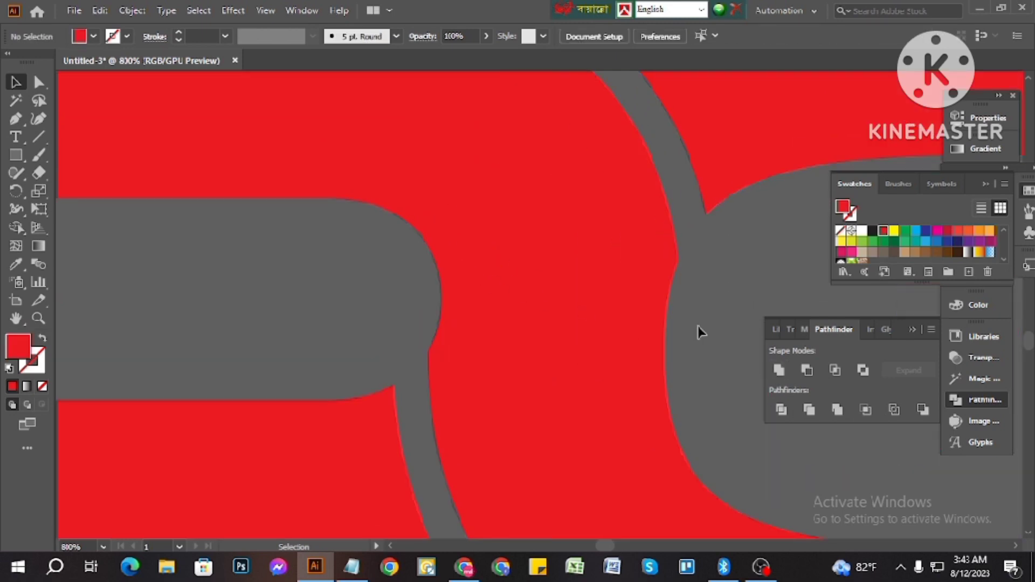
left_click_drag(376, 250, 386, 251)
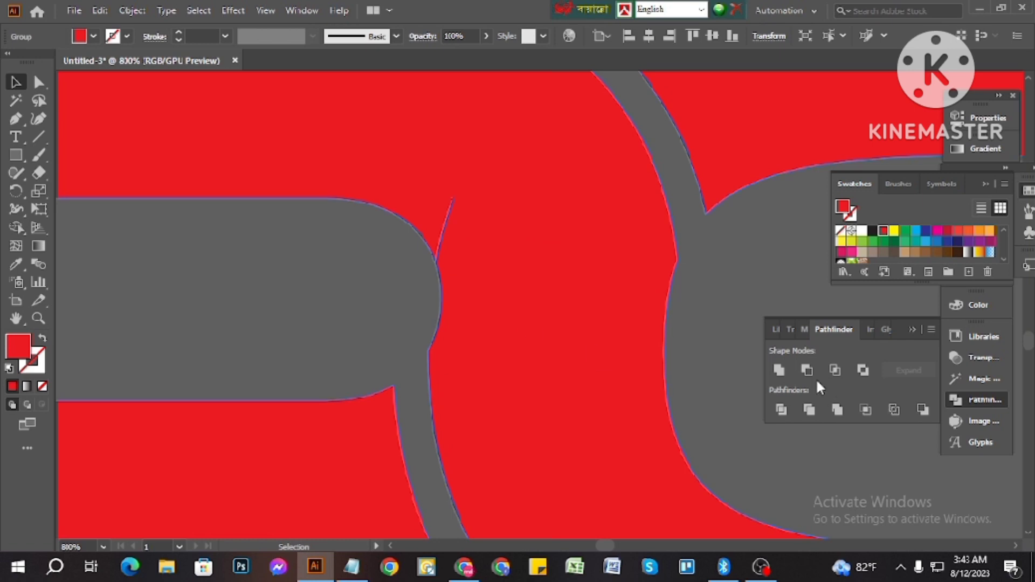
left_click(729, 338)
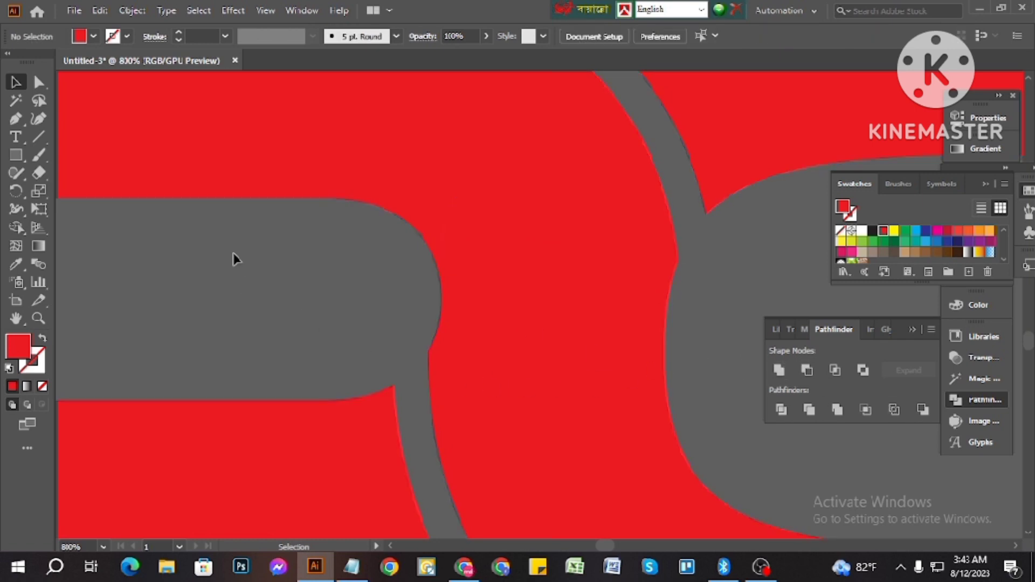
left_click_drag(690, 451, 678, 450)
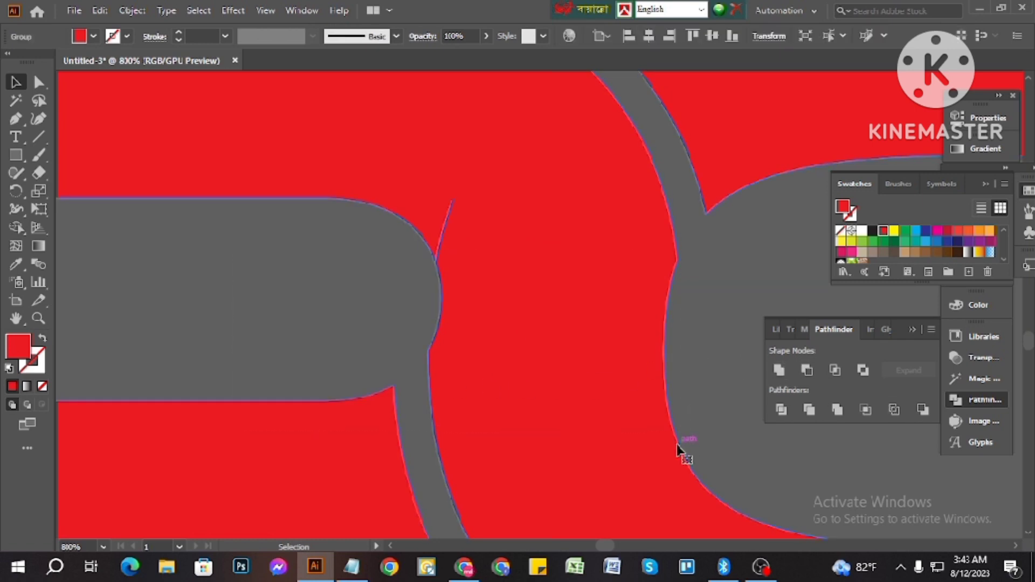
left_click(779, 371)
left_click(699, 354)
scroll(731, 378, "down", 2)
scroll(532, 341, "up", 5)
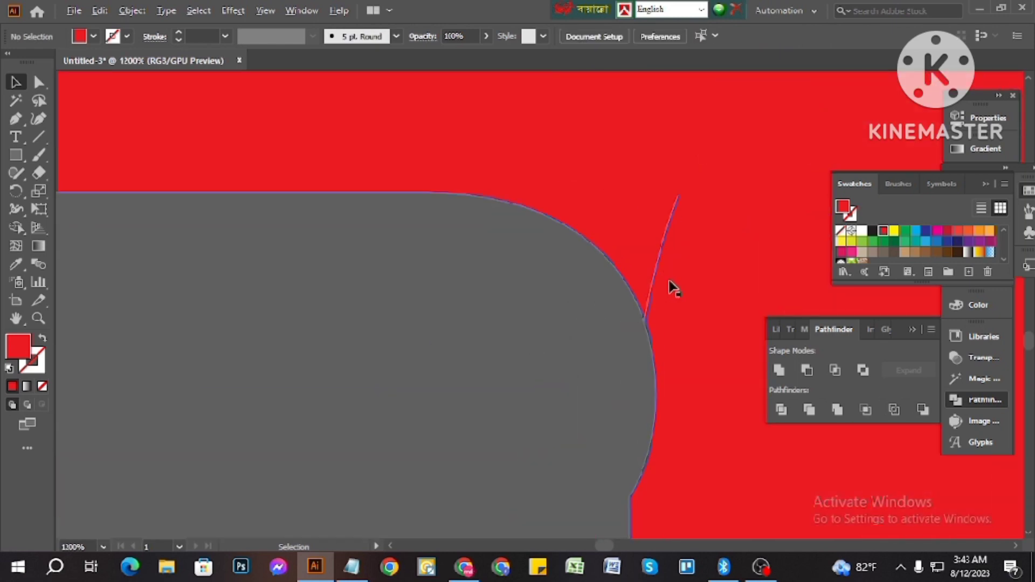
scroll(634, 356, "down", 3)
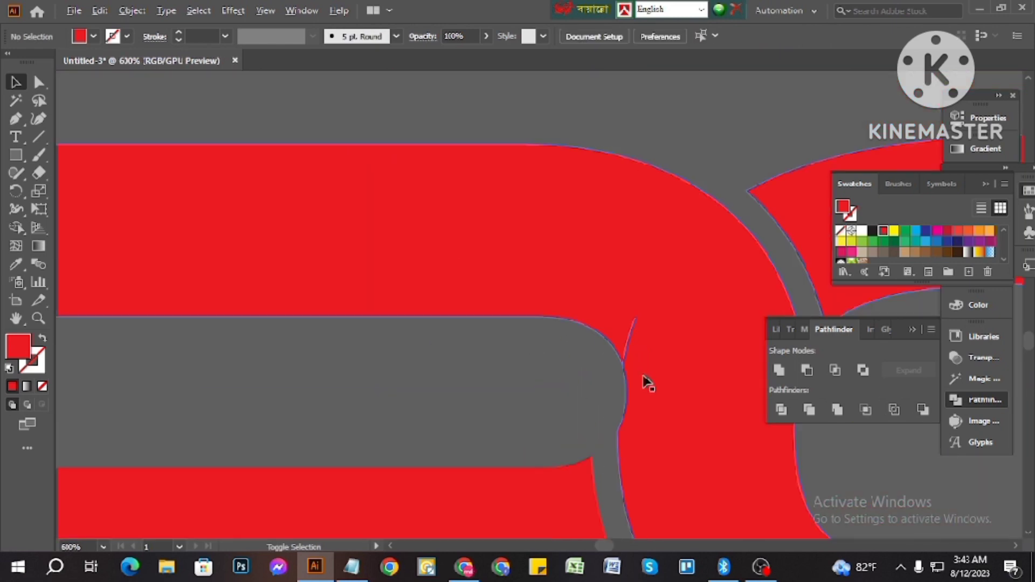
Retry the Pathfinder merge on the selected red group, and check the seam and the full wordmark
left_click(698, 324)
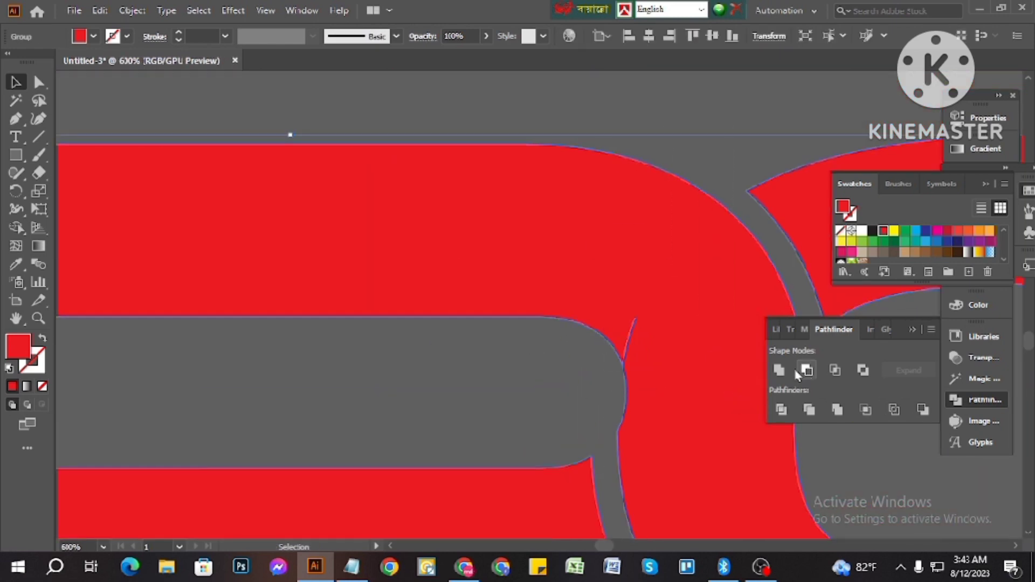
left_click(781, 410)
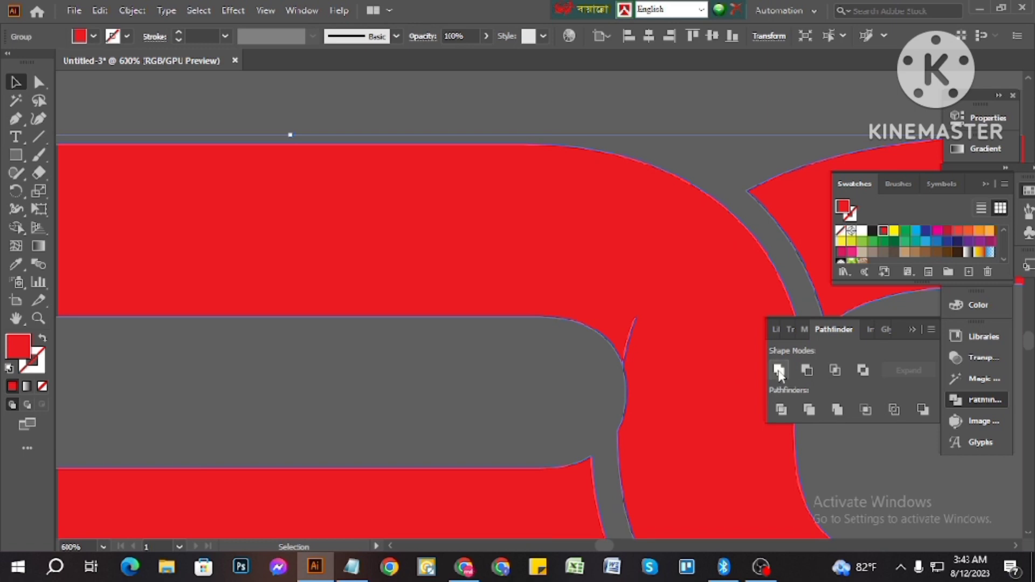
left_click(729, 247)
scroll(684, 156, "down", 3)
scroll(710, 288, "up", 3)
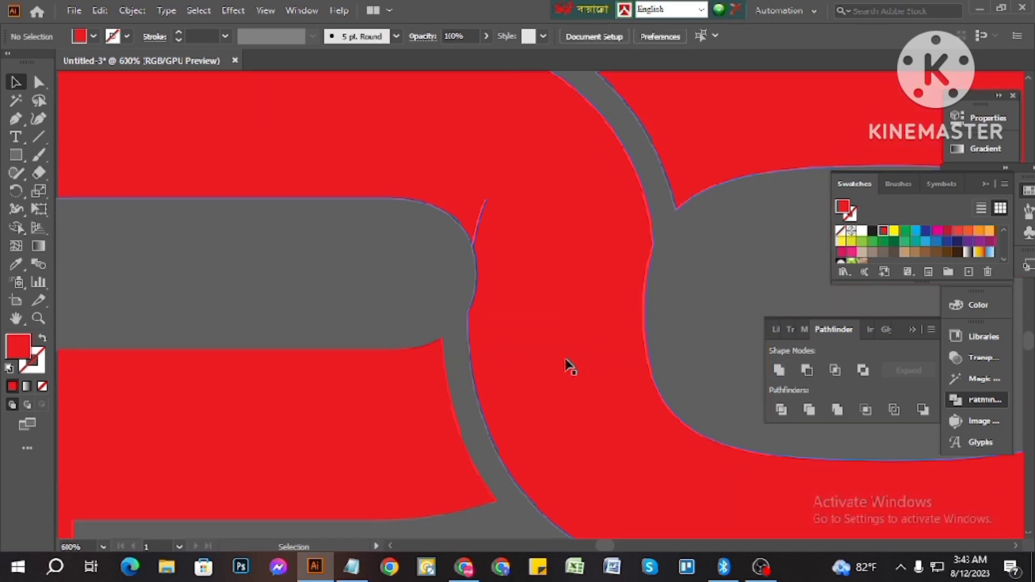
scroll(571, 367, "down", 5)
scroll(651, 419, "down", 2)
scroll(651, 428, "down", 1)
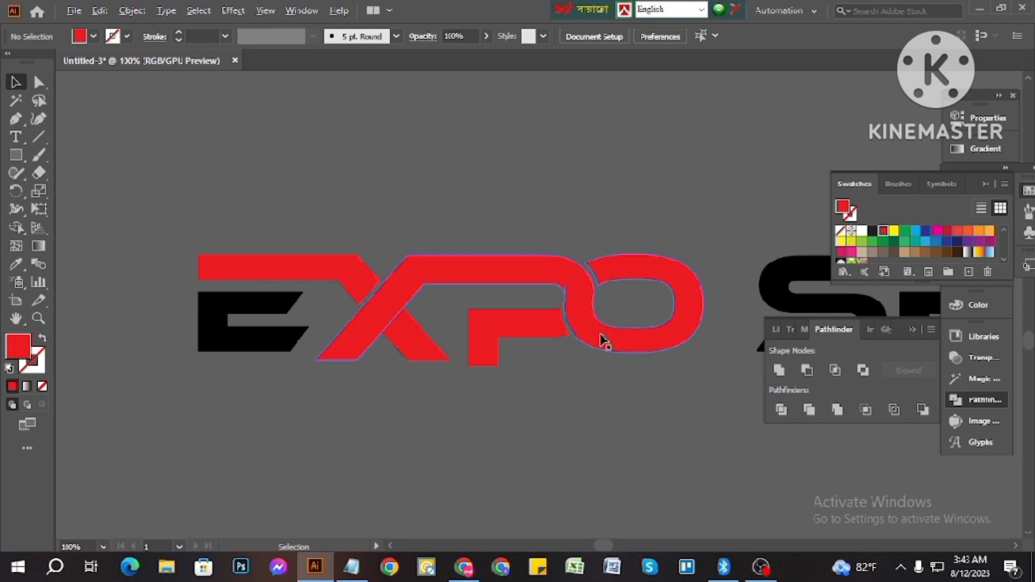
Try to close the seam beside the P's inner curve by moving its lower anchor and rounding its corner, undoing both edits
scroll(566, 301, "up", 5)
scroll(528, 249, "up", 10)
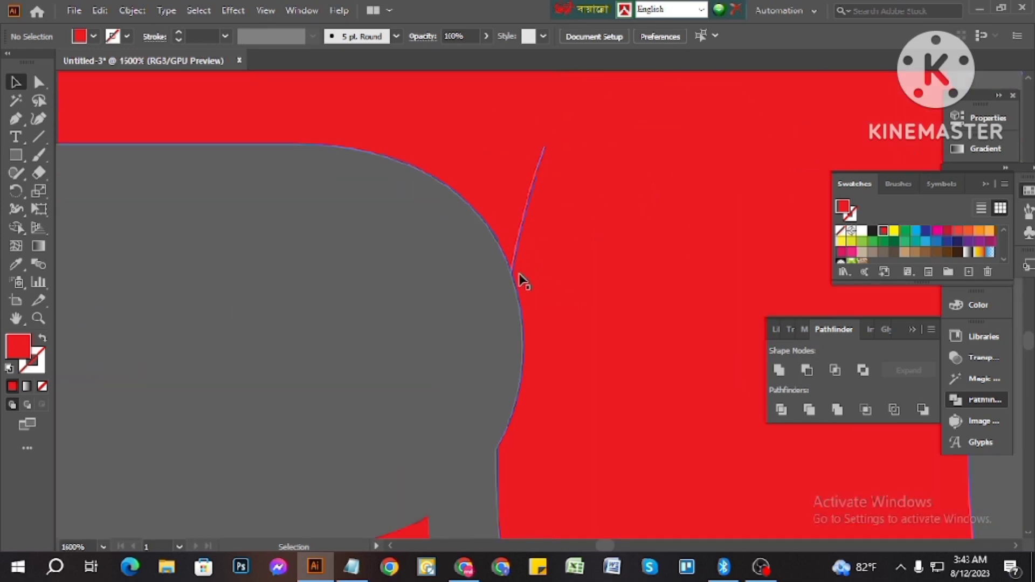
scroll(403, 282, "up", 3)
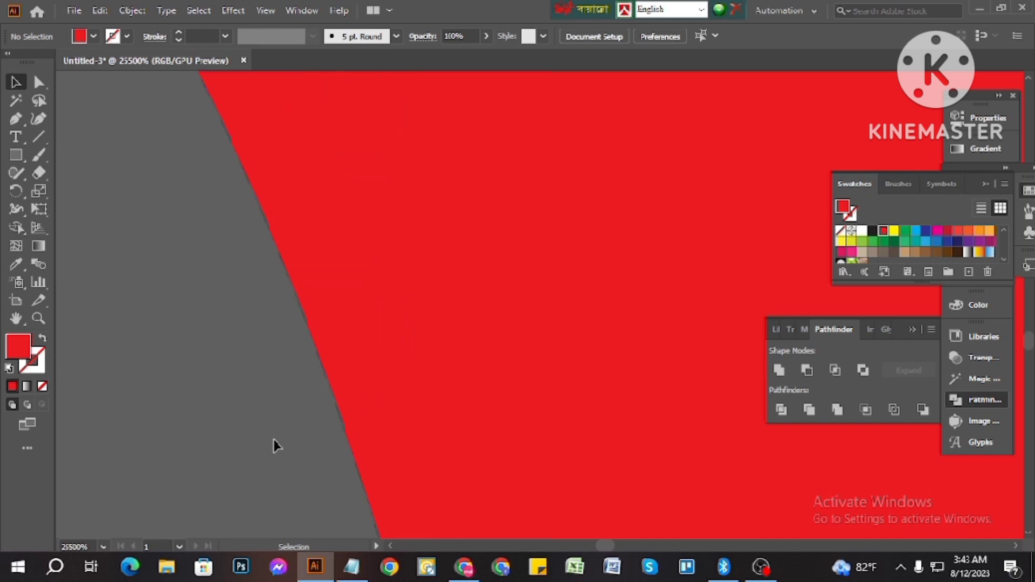
left_click(346, 416)
left_click(39, 81)
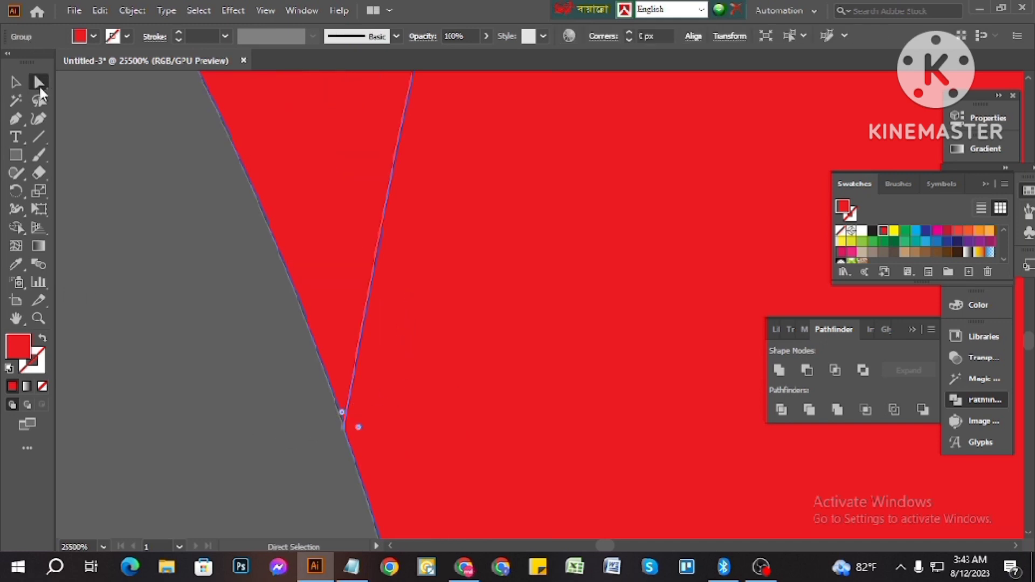
scroll(322, 441, "up", 2)
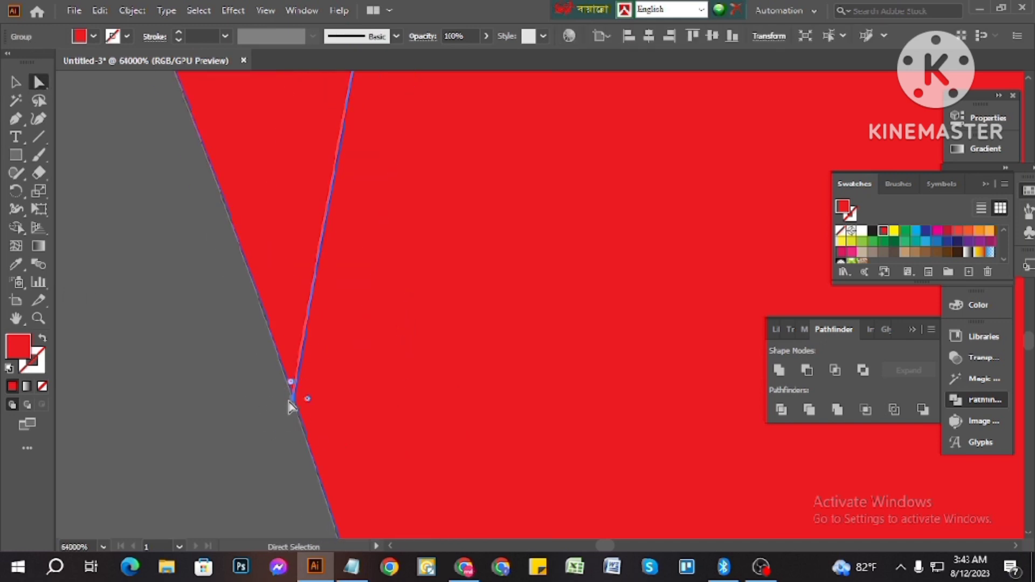
left_click_drag(295, 400, 353, 415)
key("ctrl+z")
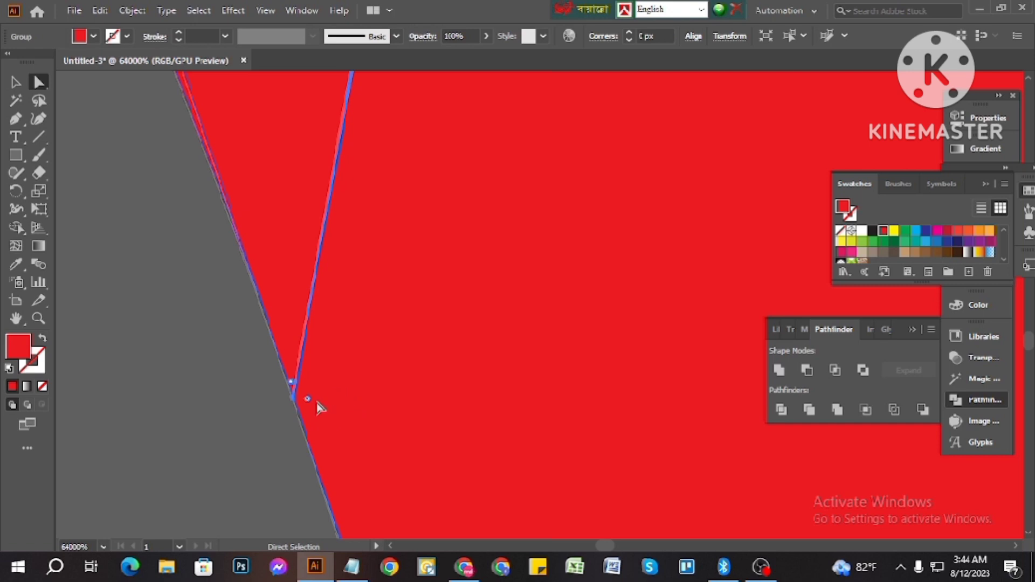
left_click_drag(307, 399, 318, 299)
key("ctrl+z")
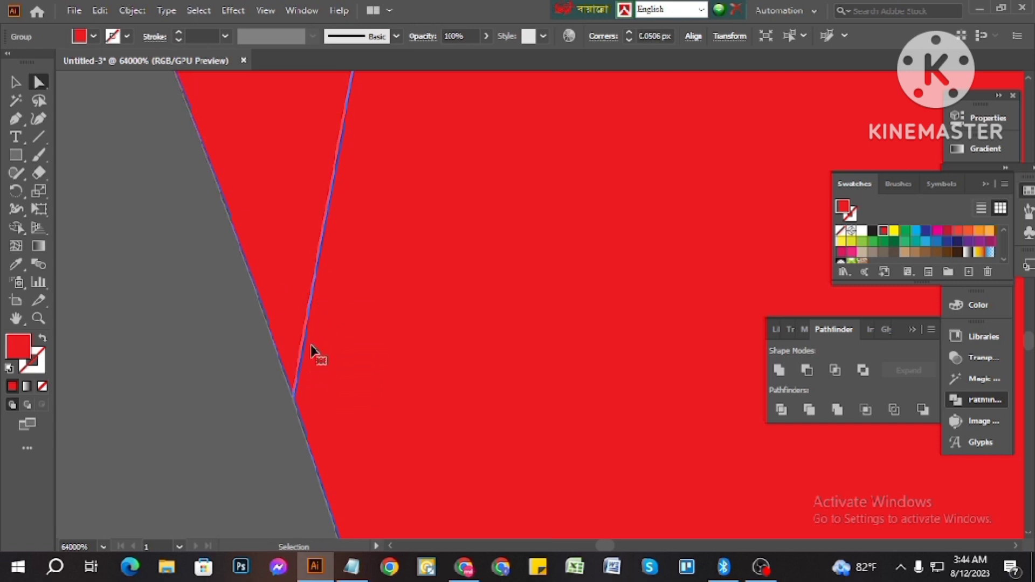
Move the seam's lower anchor at the P's inner curve so that its edge overlaps the neighbouring red piece
left_click(293, 399)
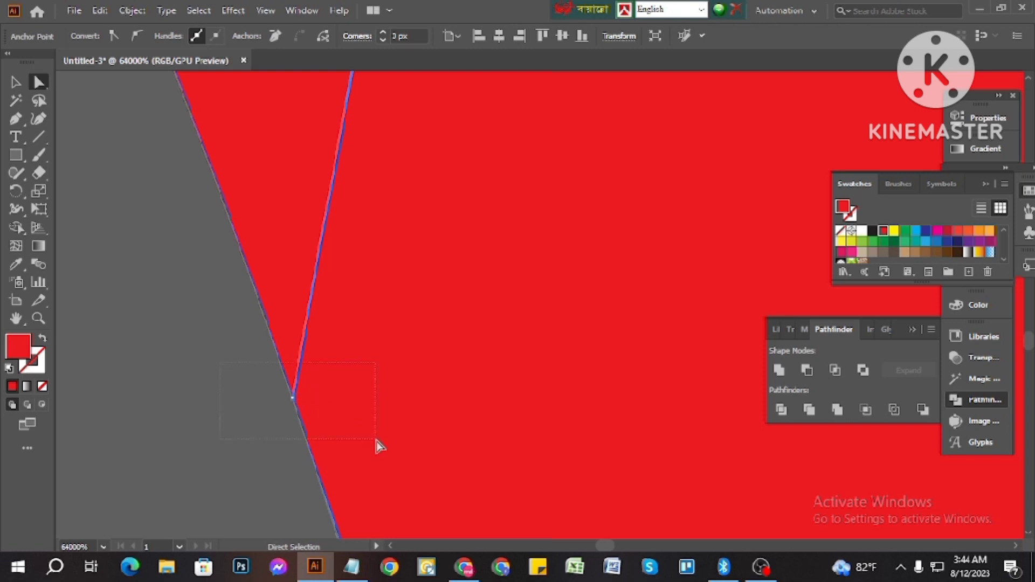
left_click_drag(377, 440, 298, 417)
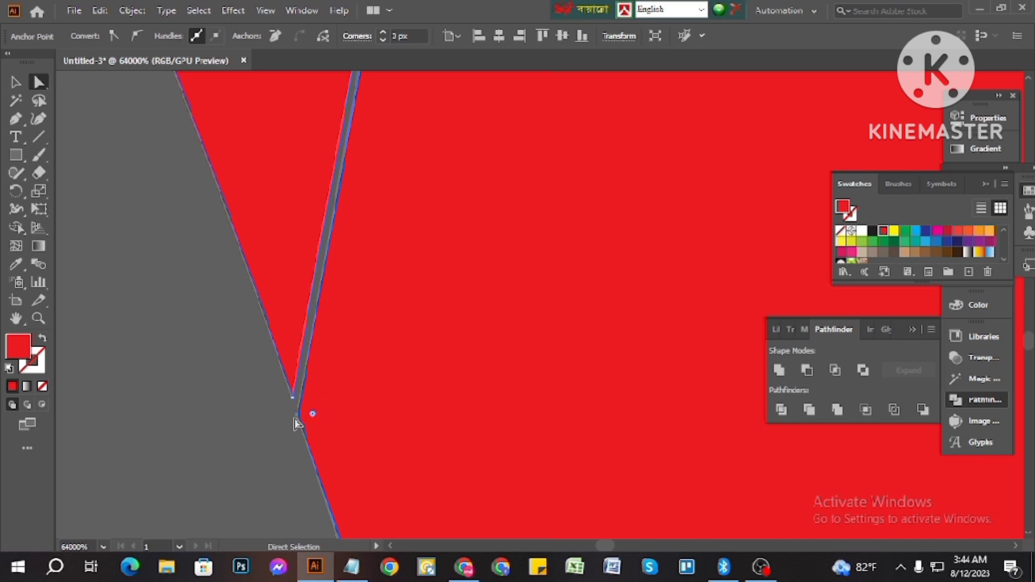
left_click_drag(297, 413, 286, 375)
left_click(275, 417)
scroll(378, 438, "down", 9)
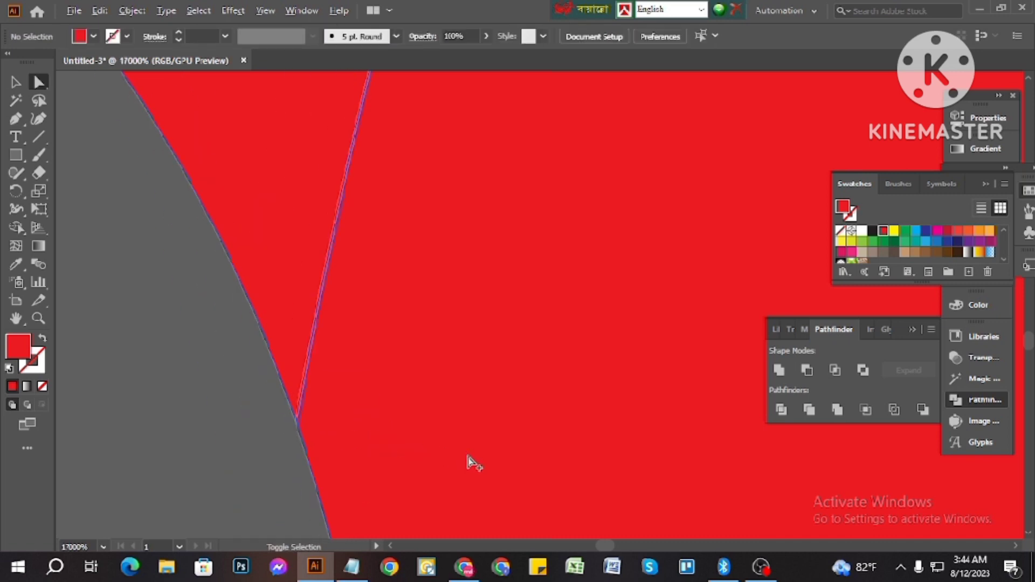
Unite the red P and O shapes with Pathfinder to merge the seam at the inner curve
left_click(515, 340)
scroll(526, 204, "down", 1)
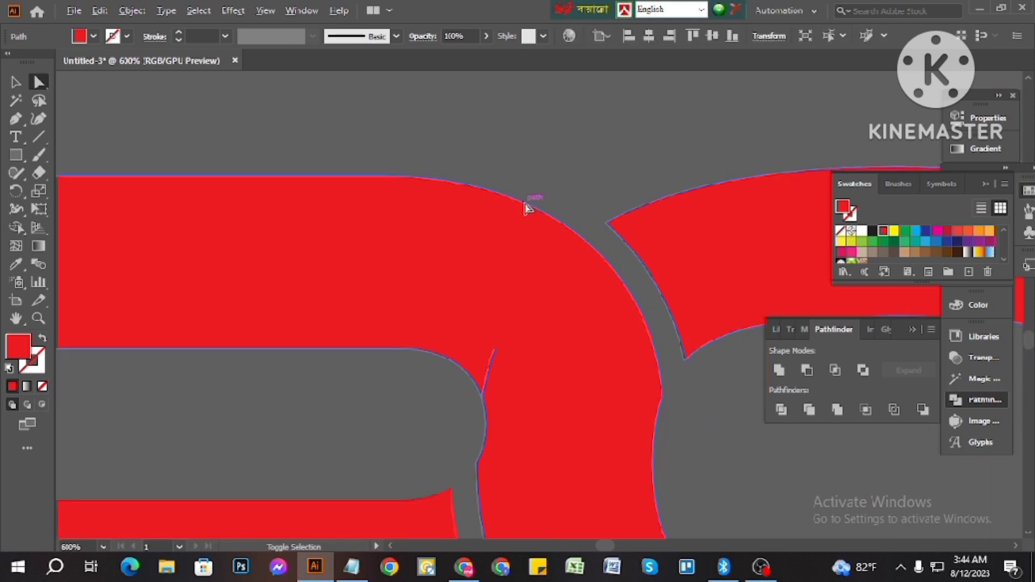
left_click(15, 84)
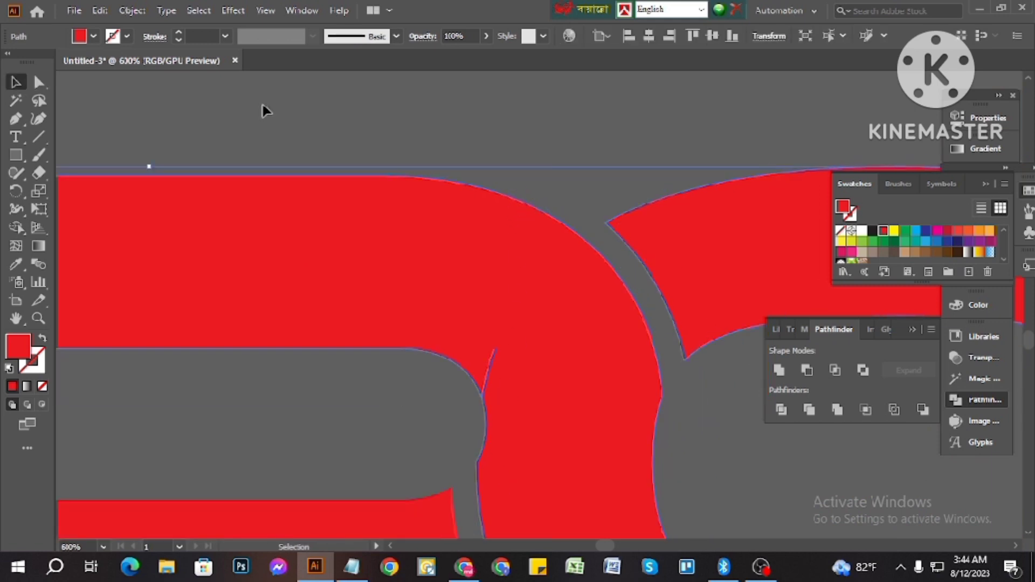
left_click_drag(264, 107, 662, 504)
left_click(779, 370)
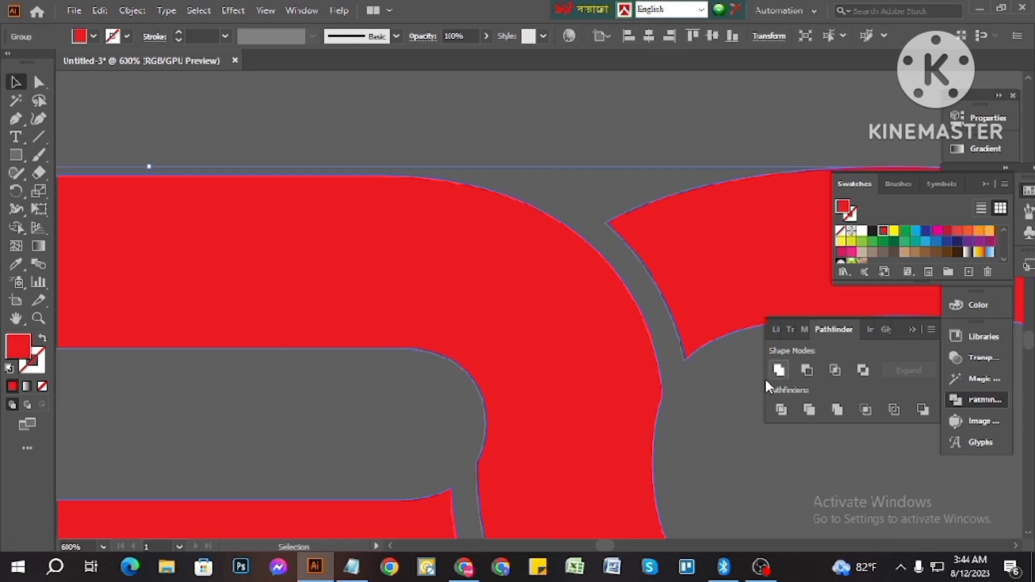
left_click(707, 417)
scroll(534, 440, "down", 3)
scroll(573, 464, "down", 1)
scroll(570, 431, "up", 6)
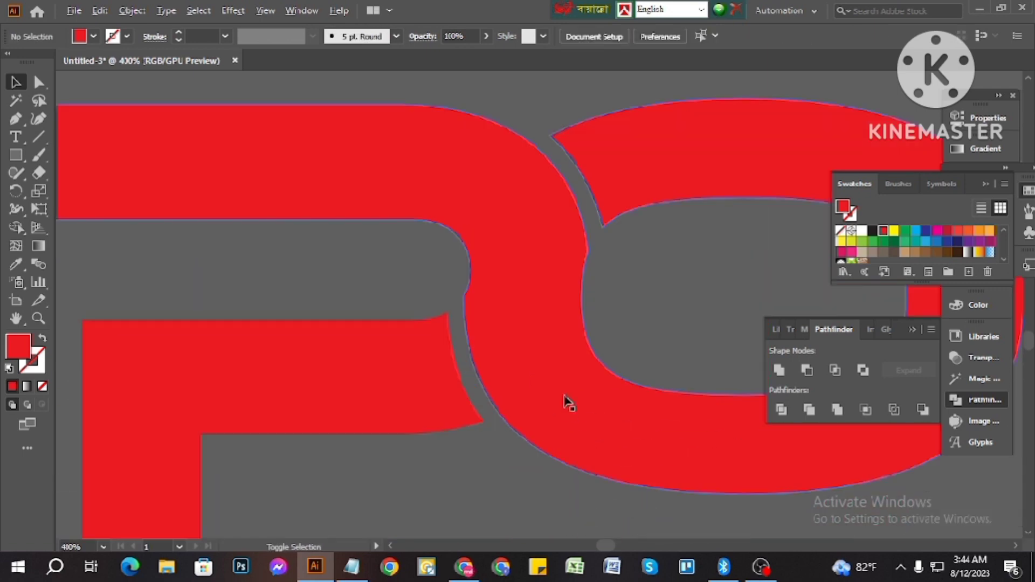
Smooth the kinks on both sides of the P and O junction with the Smooth tool
left_click(558, 275)
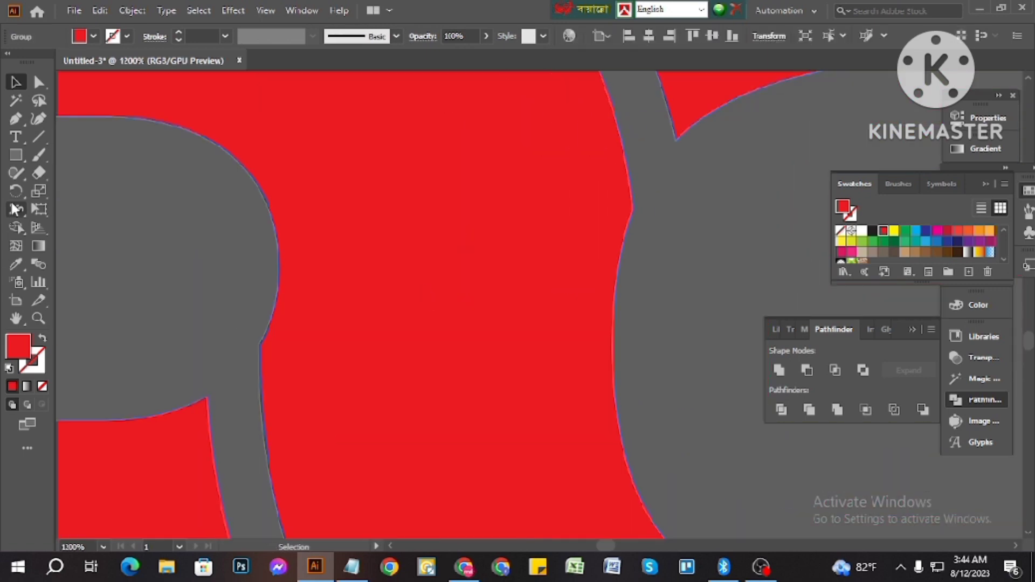
left_click(16, 173)
left_click(73, 210)
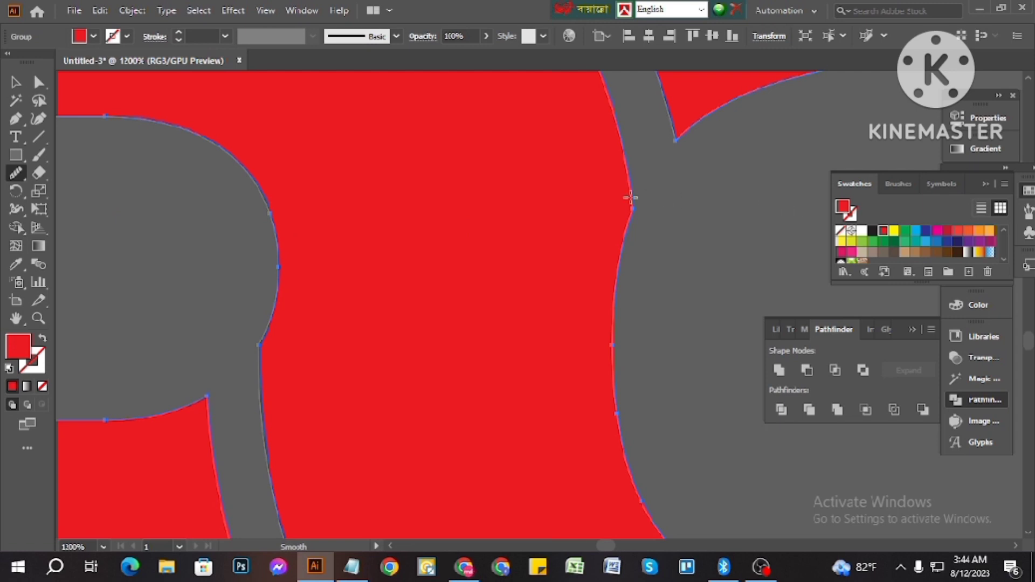
mouse_move(630, 198)
left_mouse_down()
mouse_move(605, 305)
mouse_move(634, 199)
left_mouse_up()
left_click_drag(620, 244, 618, 349)
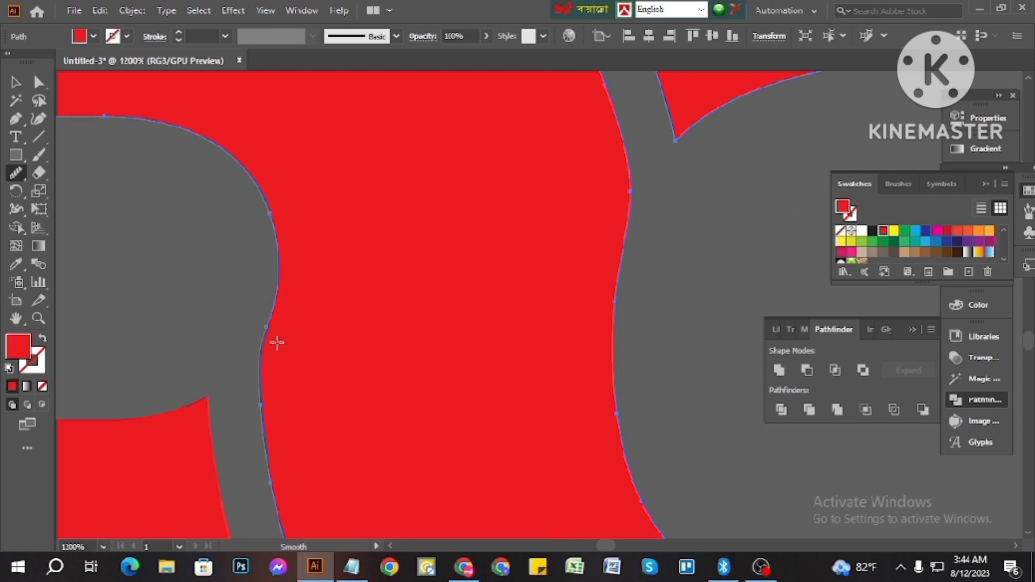
mouse_move(289, 233)
left_mouse_down()
mouse_move(252, 352)
mouse_move(295, 238)
left_mouse_up()
scroll(356, 302, "down", 3)
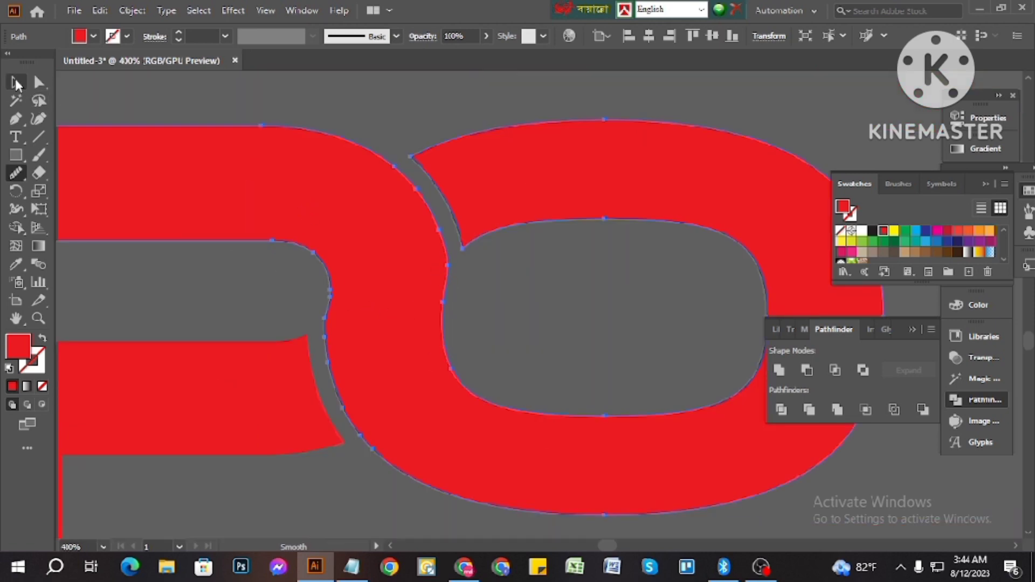
left_click(17, 83)
left_click(379, 109)
scroll(513, 197, "down", 4)
scroll(605, 265, "up", 2)
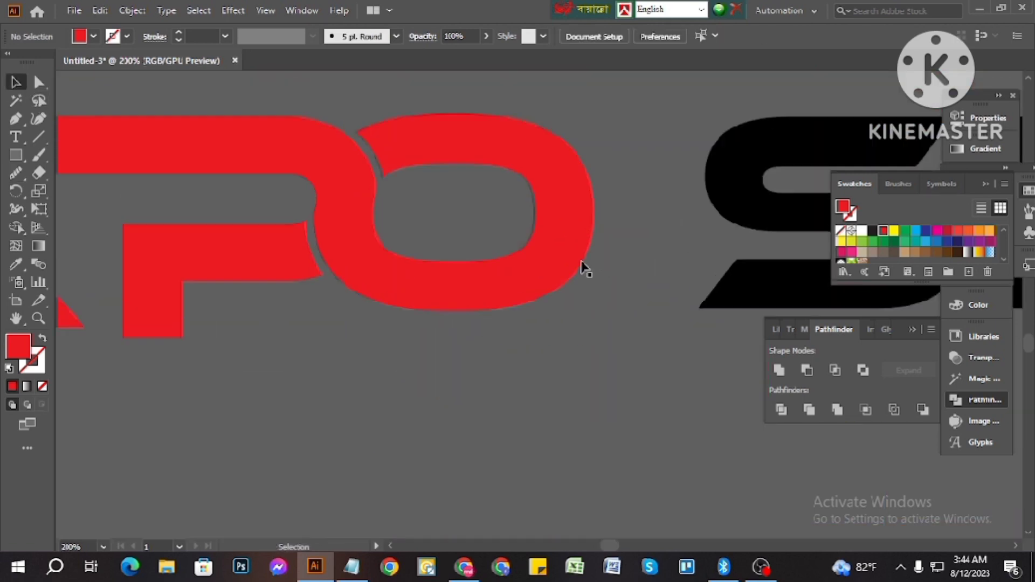
Move the black S horizontally closer to the red O
scroll(582, 270, "down", 2)
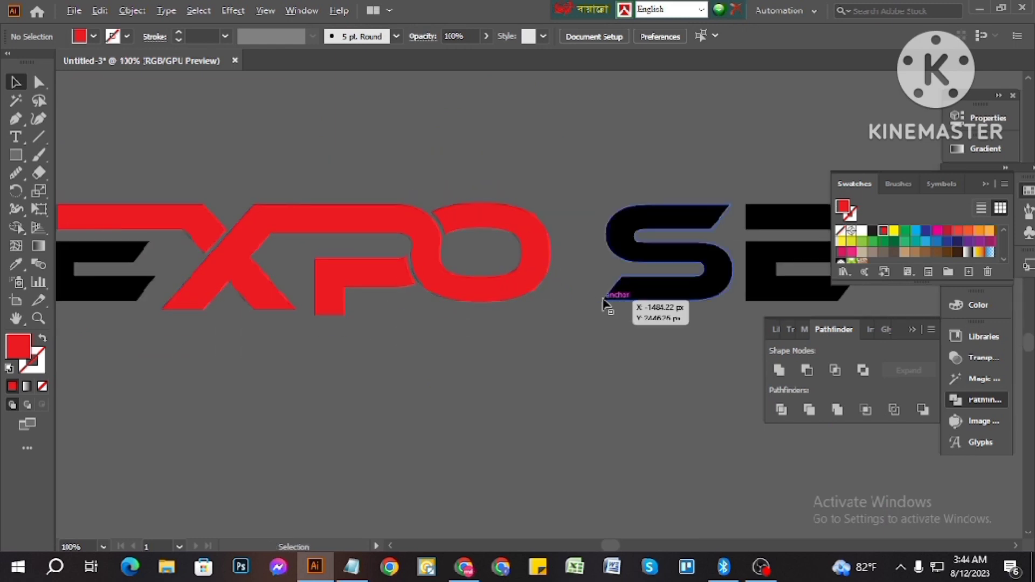
scroll(608, 296, "up", 2)
scroll(612, 319, "down", 2)
scroll(615, 318, "up", 2)
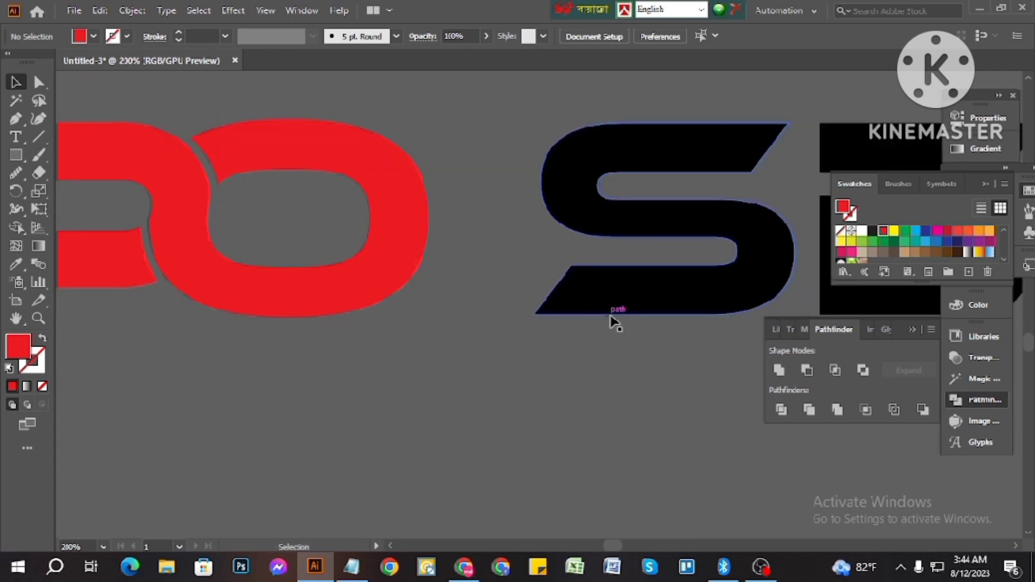
left_click_drag(635, 311, 538, 311)
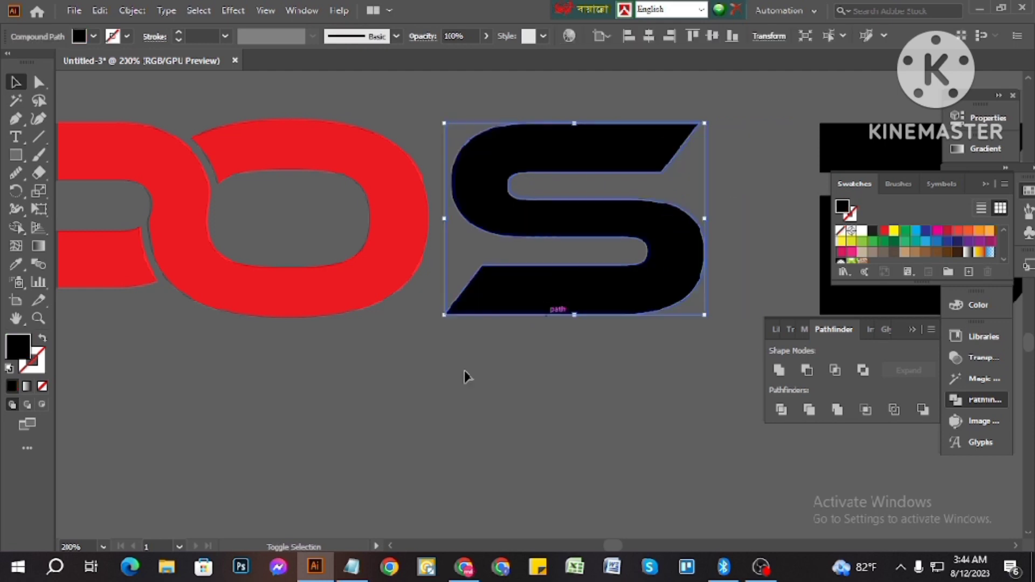
left_click(462, 374)
Extend the slanted lower end of the S leftward until it runs beneath the red O
scroll(467, 302, "up", 1)
key("a")
left_click(492, 310)
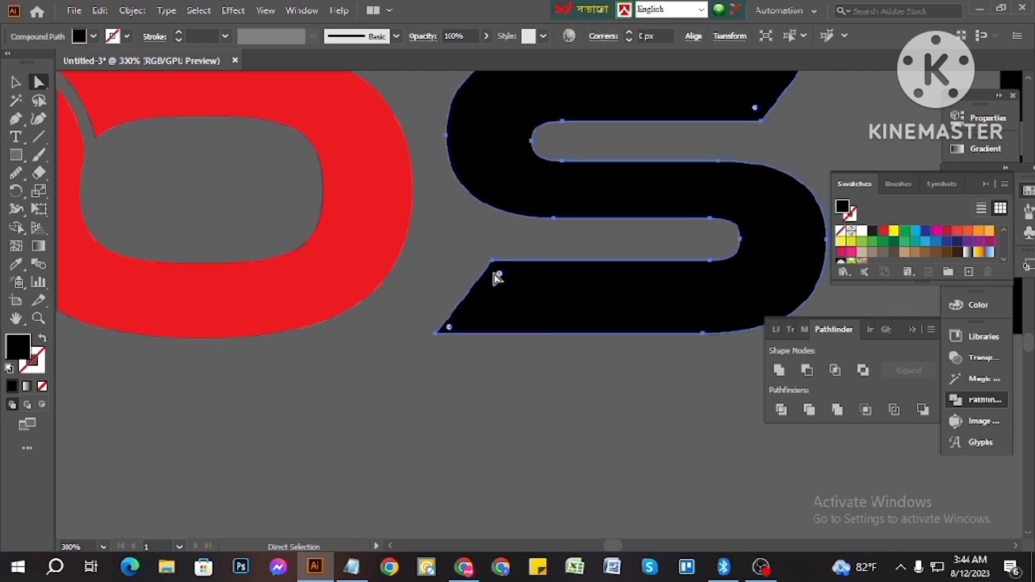
left_click(499, 275)
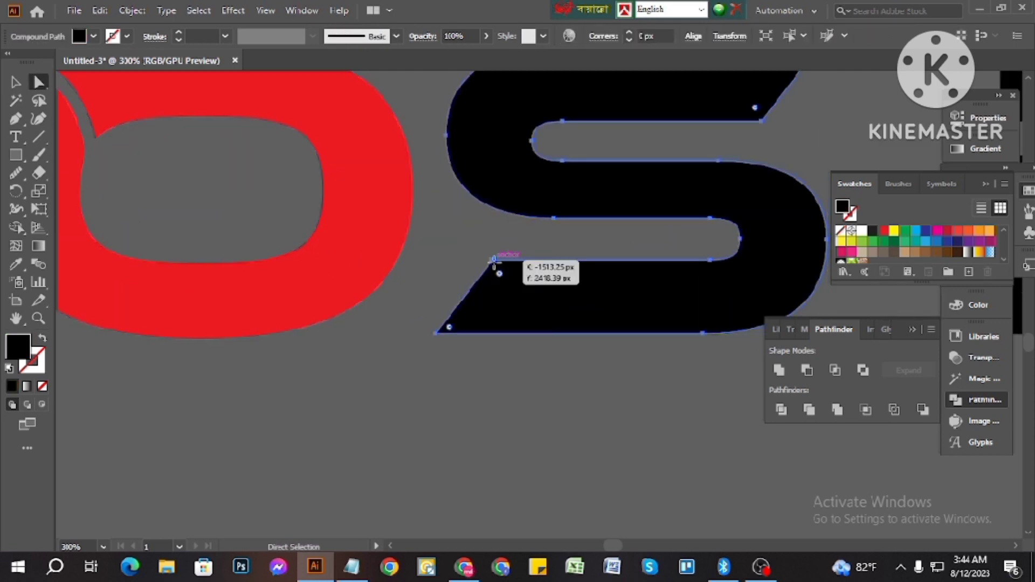
left_click(435, 333)
left_click_drag(468, 294, 273, 289)
left_click(360, 370)
scroll(318, 331, "up", 3)
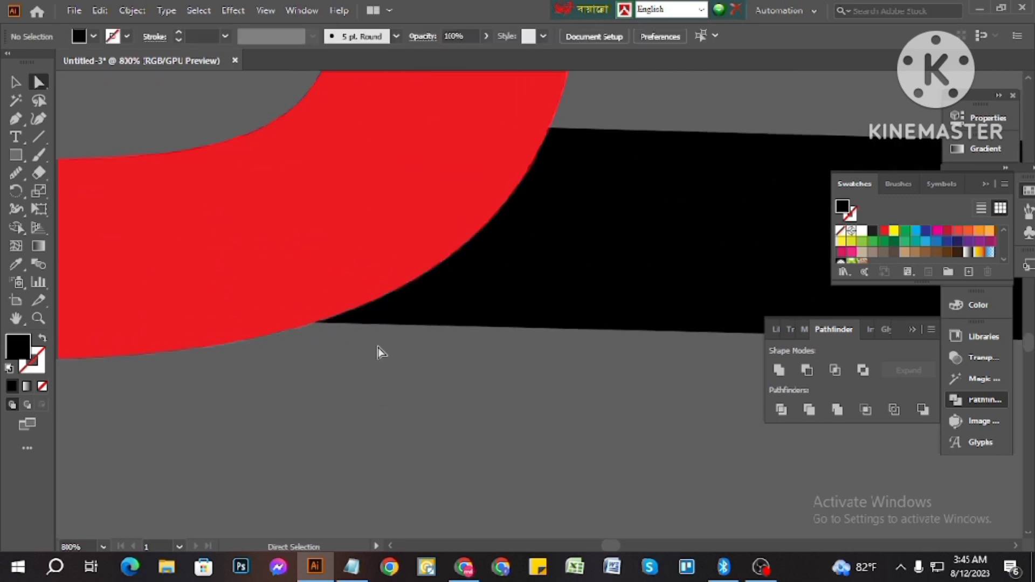
scroll(524, 347, "down", 4)
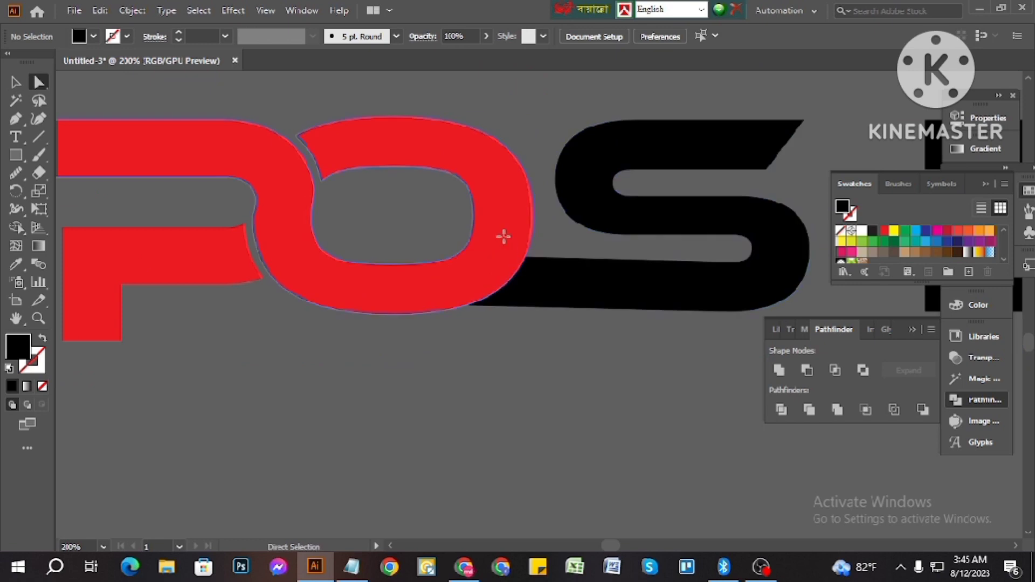
Offset the path of the red P and O group by 5 px with miter joins and a miter limit of 4
left_click(506, 240)
left_click(13, 80)
left_click(262, 79)
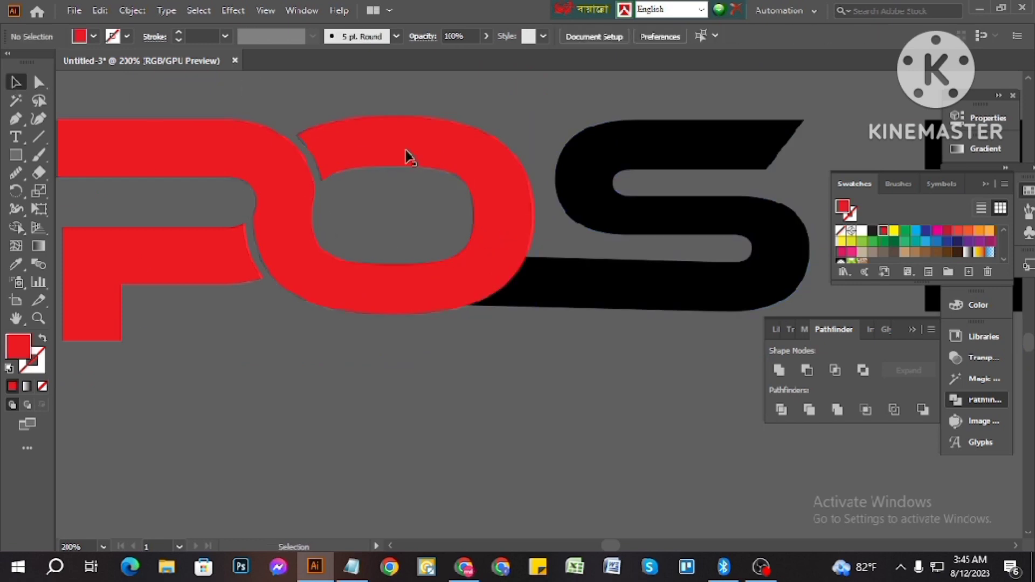
left_click(406, 152)
left_click(132, 10)
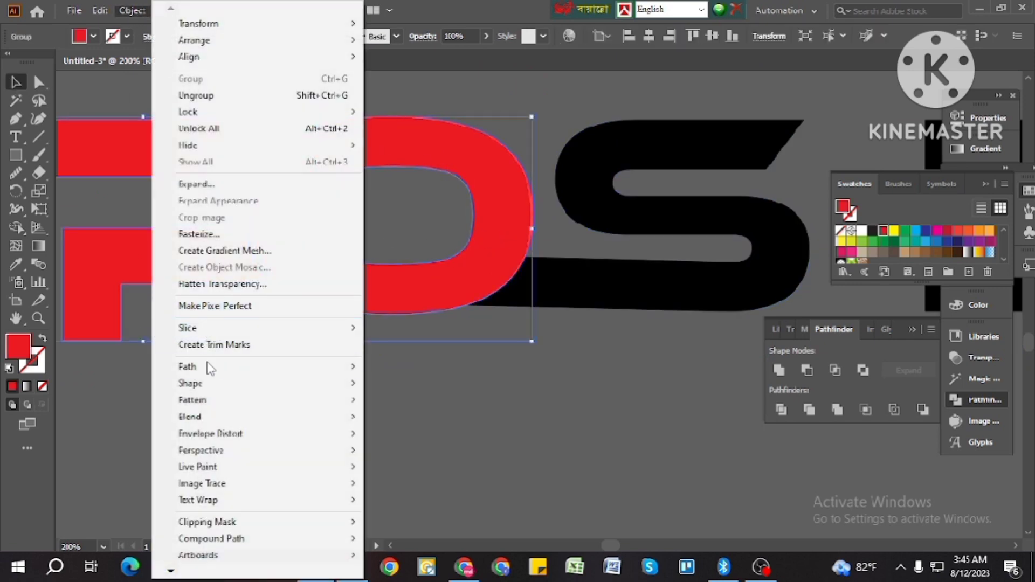
mouse_move(270, 367)
left_click(435, 425)
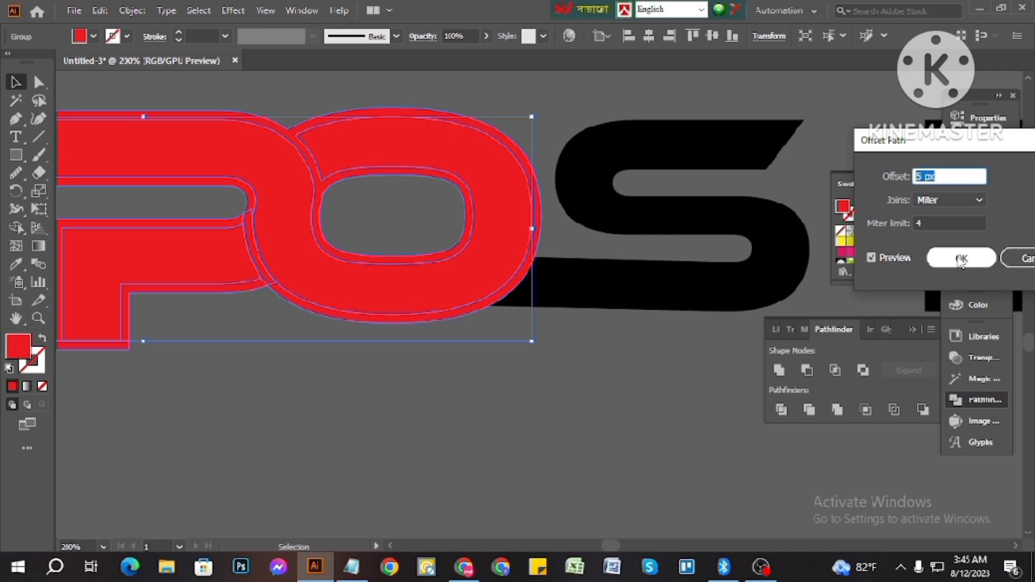
left_click(961, 259)
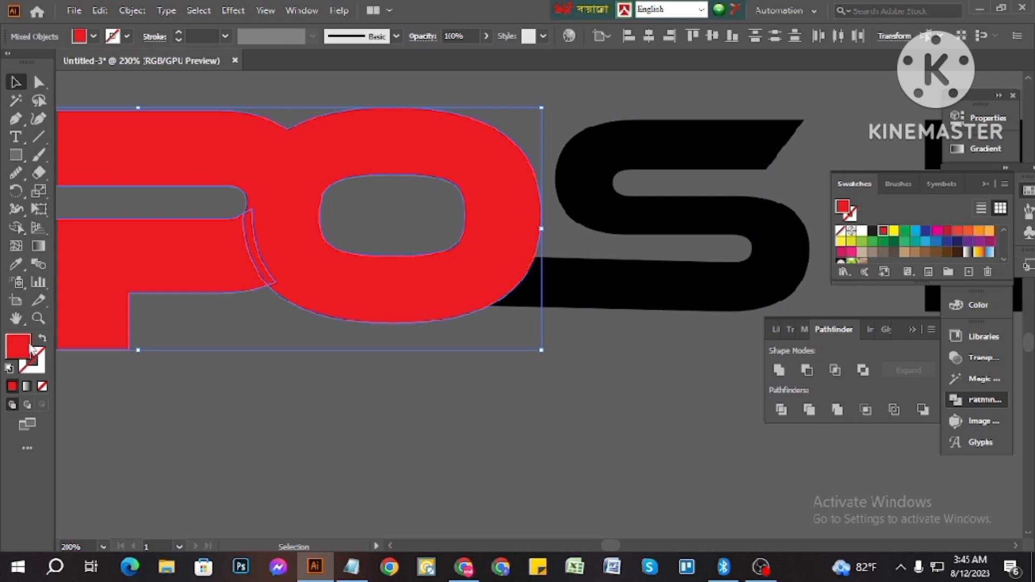
Fill the offset shape around the red letters with black (000000)
double_click(32, 349)
left_click(432, 342)
left_click_drag(432, 343, 392, 368)
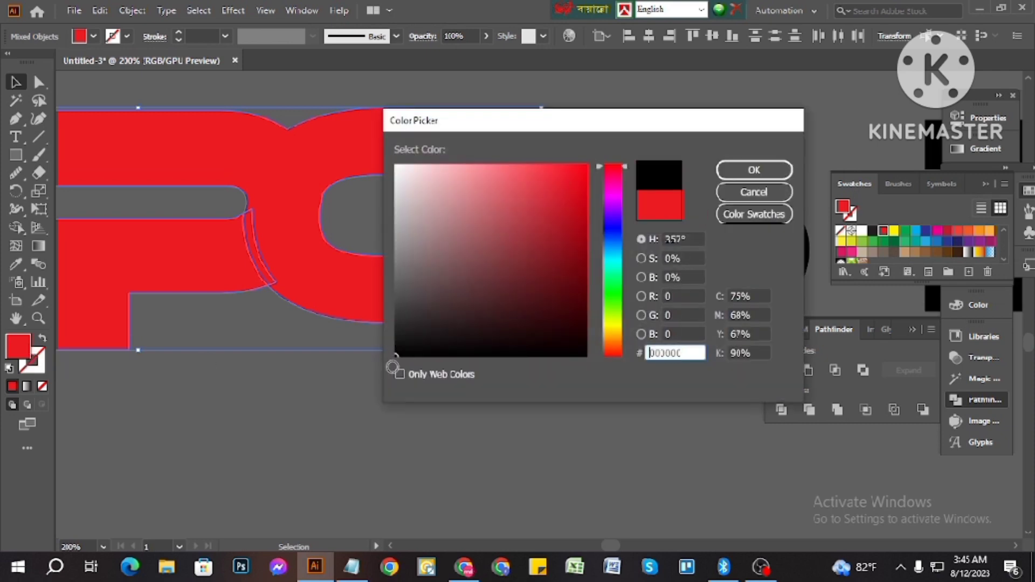
left_click(758, 163)
scroll(584, 137, "up", 2)
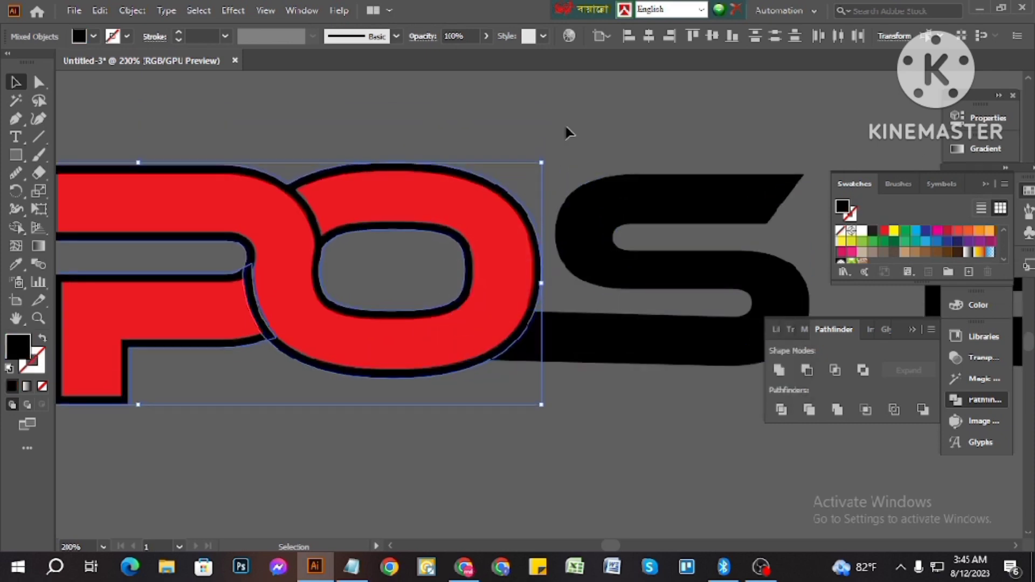
left_click(598, 471)
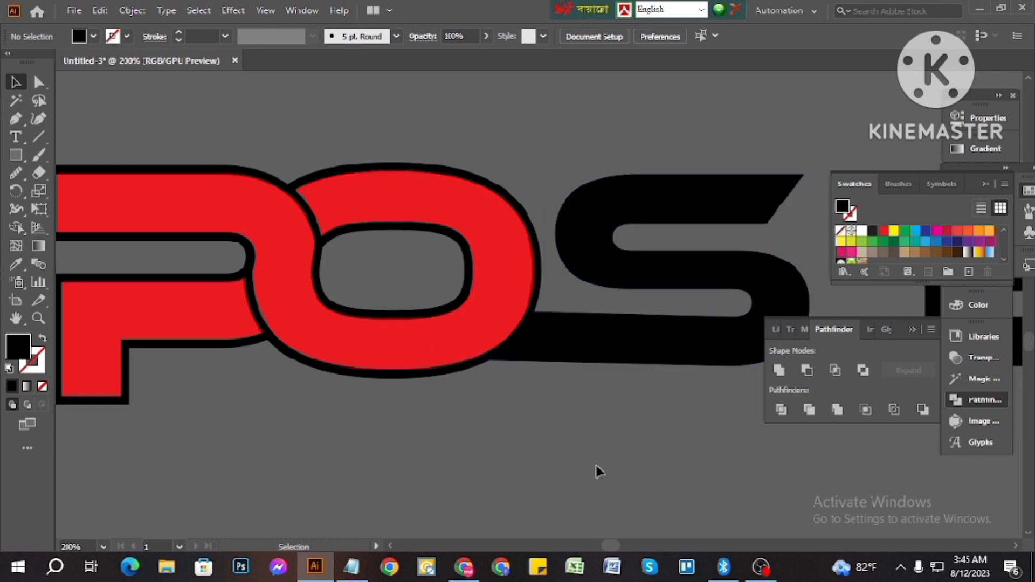
Remove the part of the black offset that overlaps the S's extended lower end, using Shape Builder
left_click(358, 166)
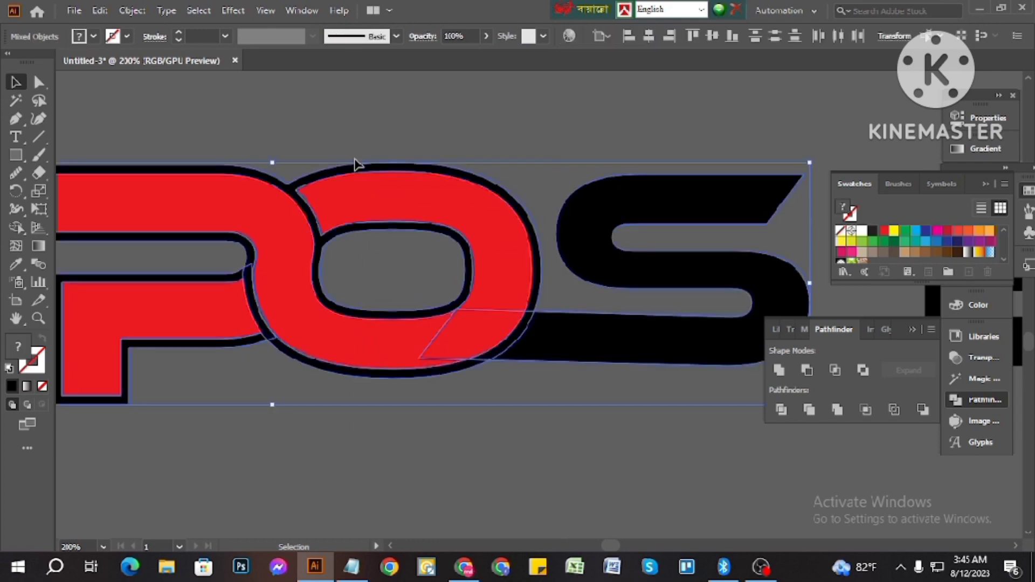
left_click(16, 227)
scroll(432, 401, "up", 2)
scroll(558, 320, "up", 1)
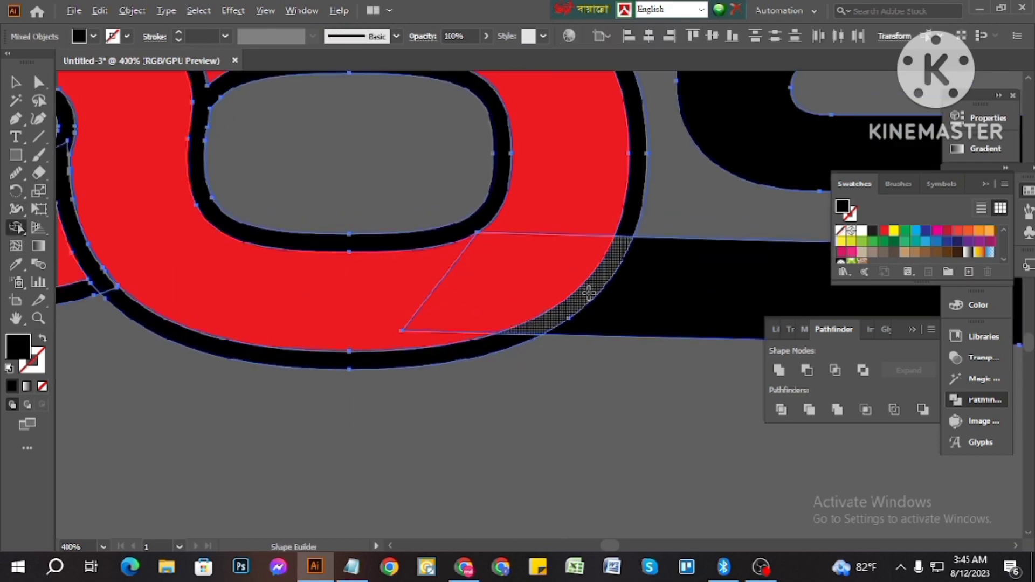
left_click(592, 292, "alt")
left_click(16, 83)
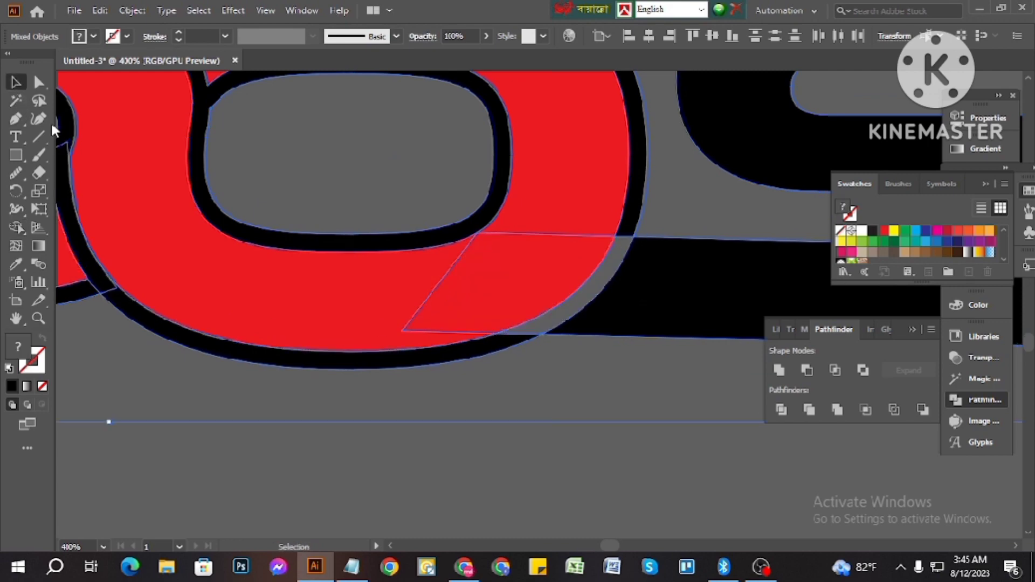
scroll(423, 379, "down", 3)
left_click(439, 432)
left_click(377, 220)
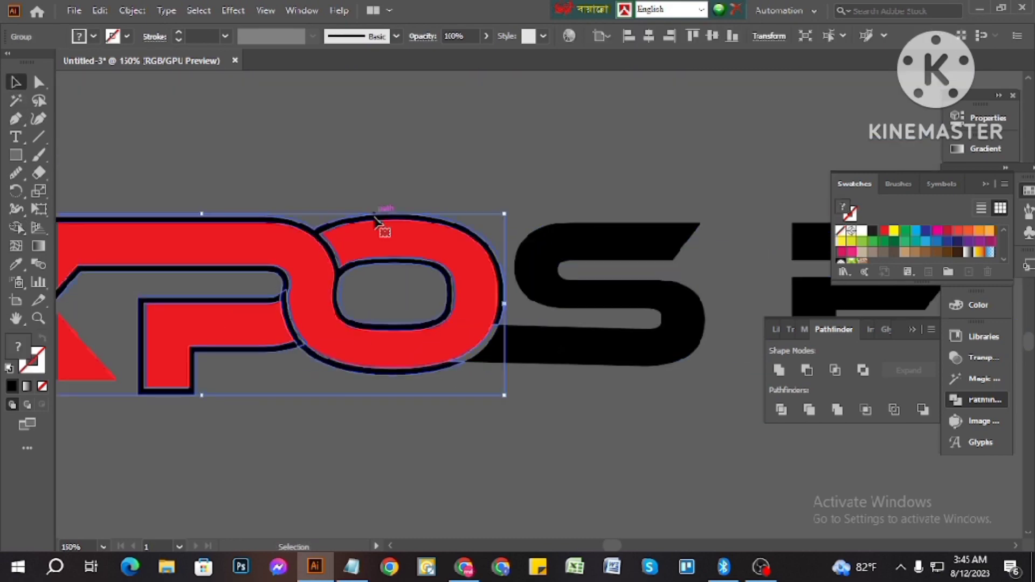
scroll(376, 221, "up", 2)
key("Delete")
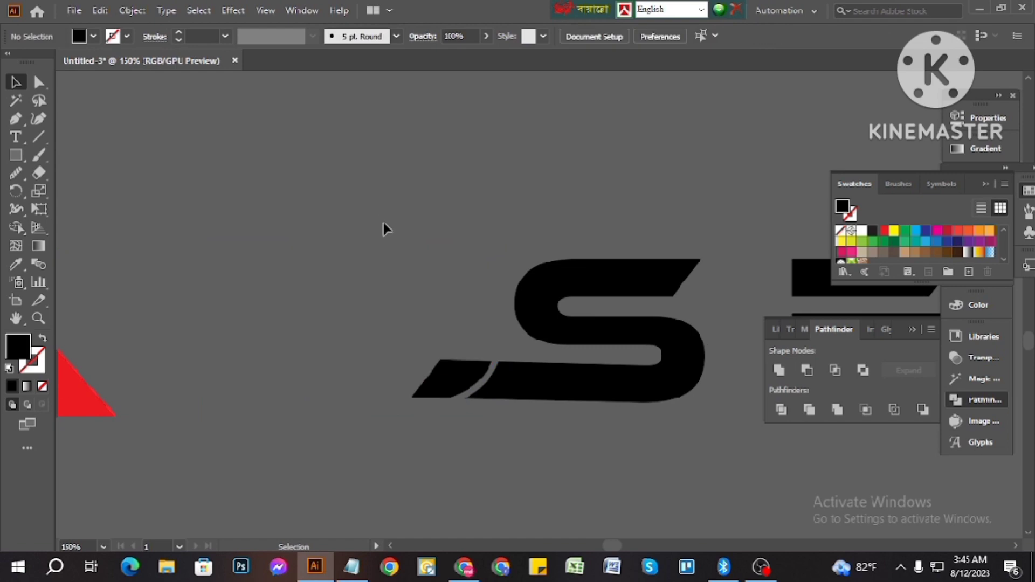
key("ctrl+z")
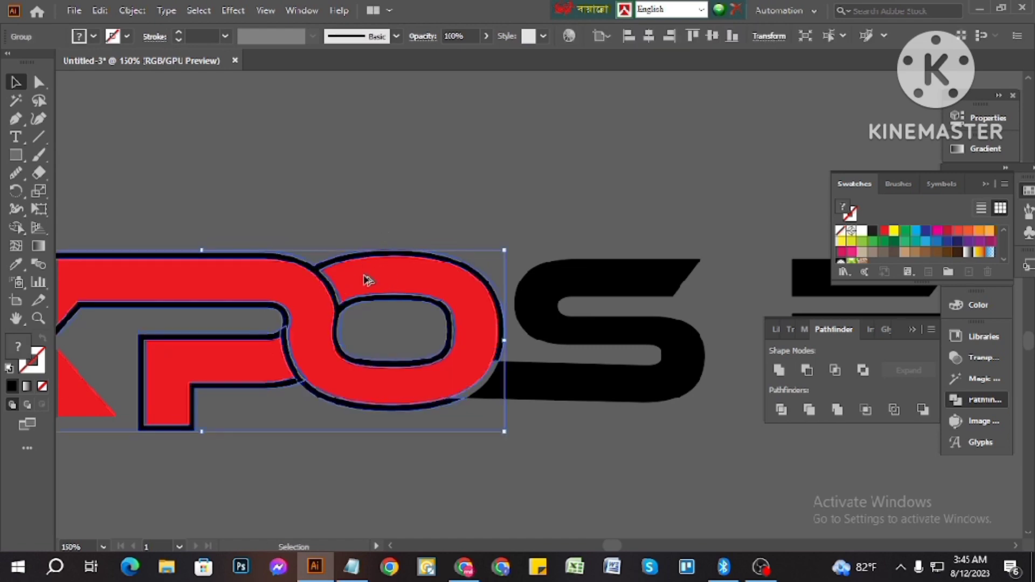
Ungroup the red letters from their offset shapes and delete the black outline around the P and O
scroll(369, 280, "up", 2)
scroll(462, 312, "down", 4)
scroll(529, 277, "up", 2)
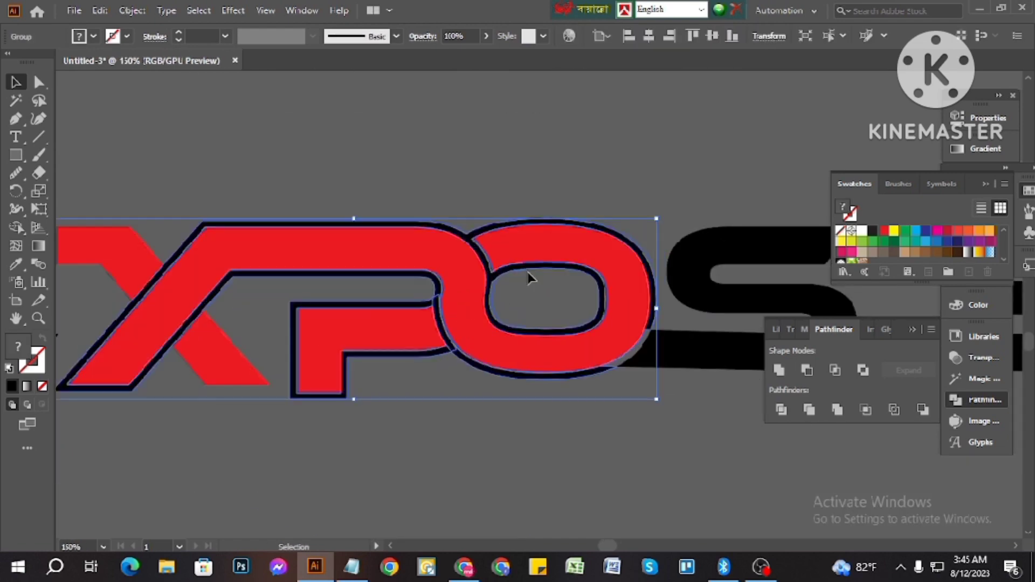
right_click(528, 273)
left_click(572, 399)
left_click(503, 469)
scroll(557, 224, "up", 3)
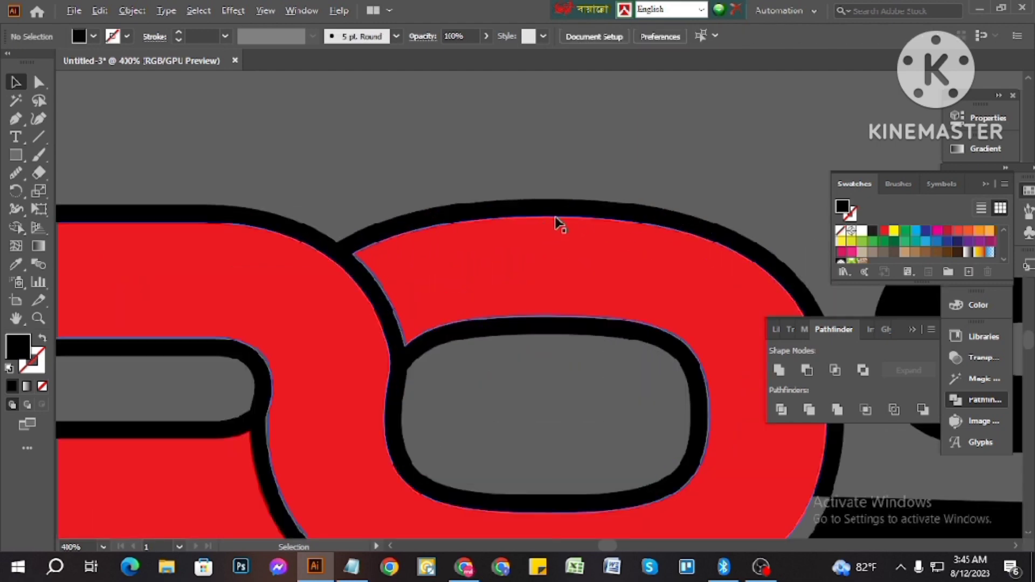
left_click(583, 203)
key("Delete")
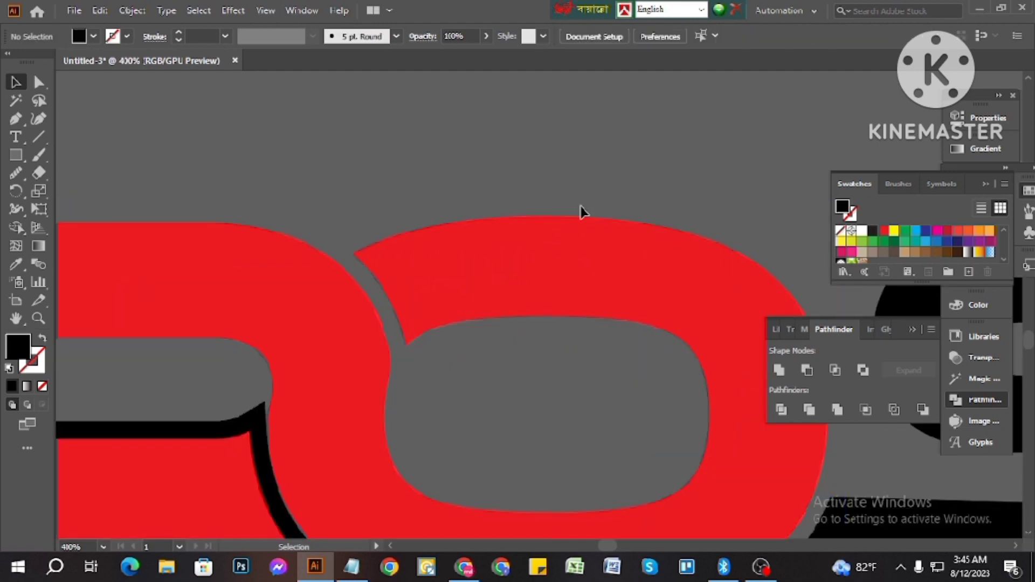
Delete the remaining black offset shape around the lower part of the P
scroll(603, 235, "down", 2)
scroll(473, 300, "down", 1)
scroll(472, 302, "up", 3)
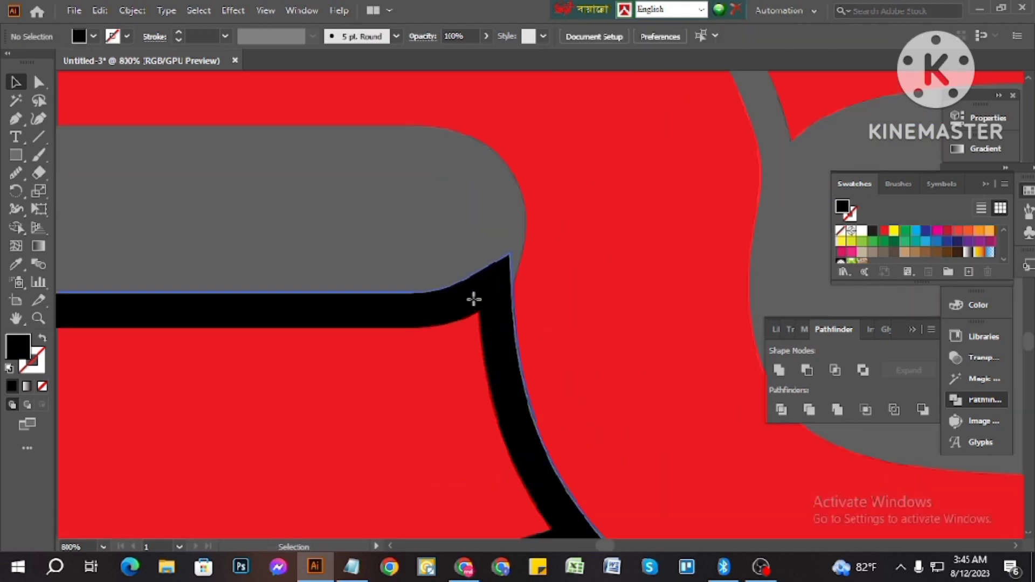
left_click(474, 308)
key("Delete")
scroll(482, 298, "down", 8)
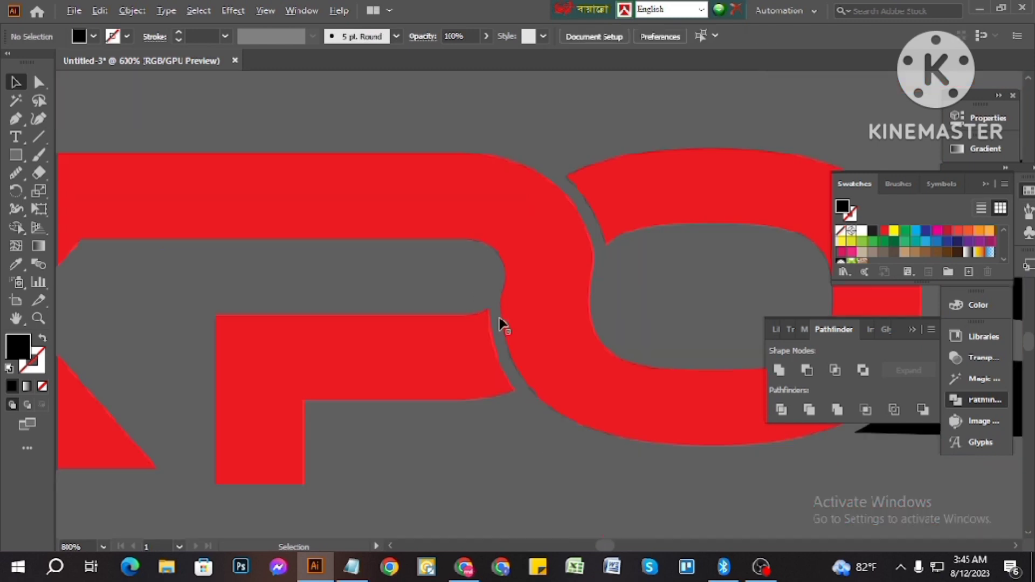
Examine the gap between the red O and the S's cut lower end
scroll(639, 373, "up", 4)
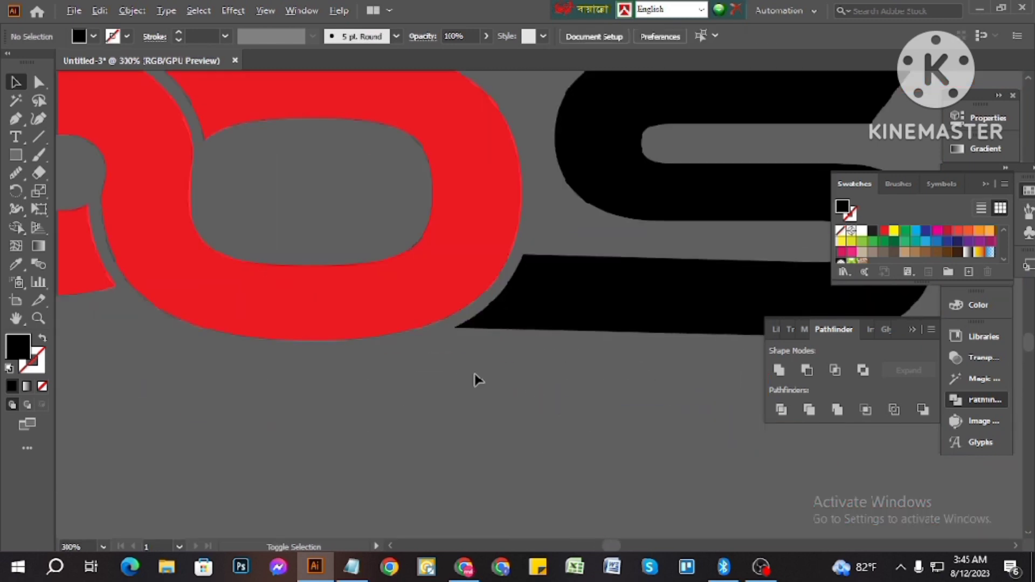
scroll(423, 380, "down", 2)
scroll(431, 389, "down", 2)
scroll(431, 389, "up", 8)
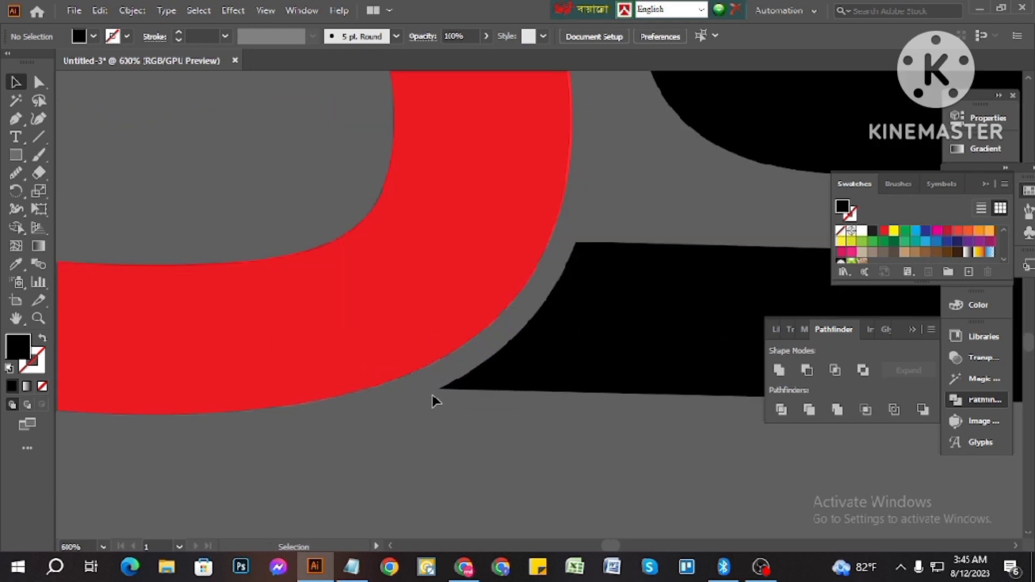
scroll(431, 377, "up", 3)
left_click_drag(442, 343, 305, 468)
scroll(330, 442, "down", 3)
left_click(415, 453)
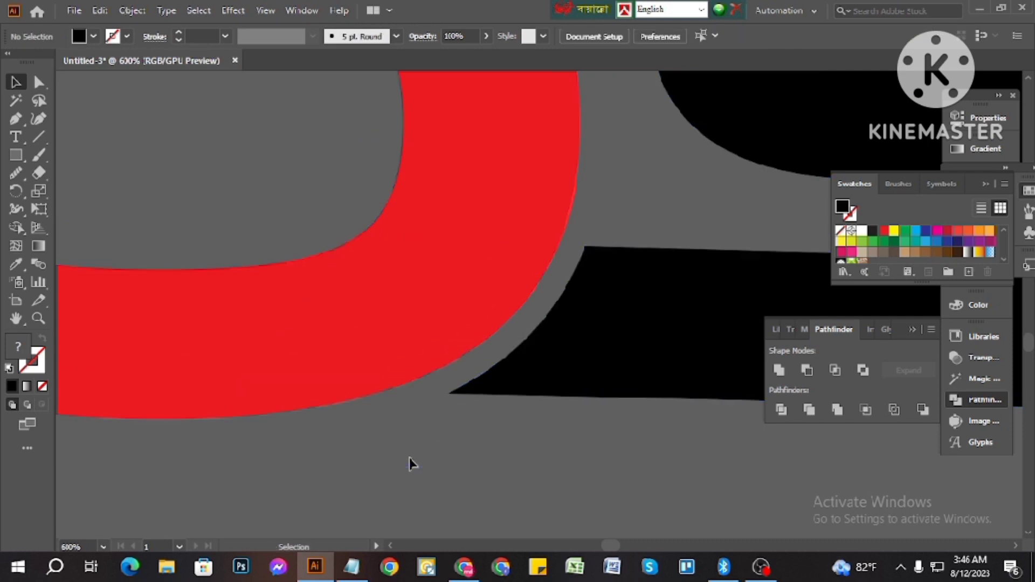
Inspect the S's hidden slanted end and its alignment with the O's inner curve in Outline view
key("ctrl+y")
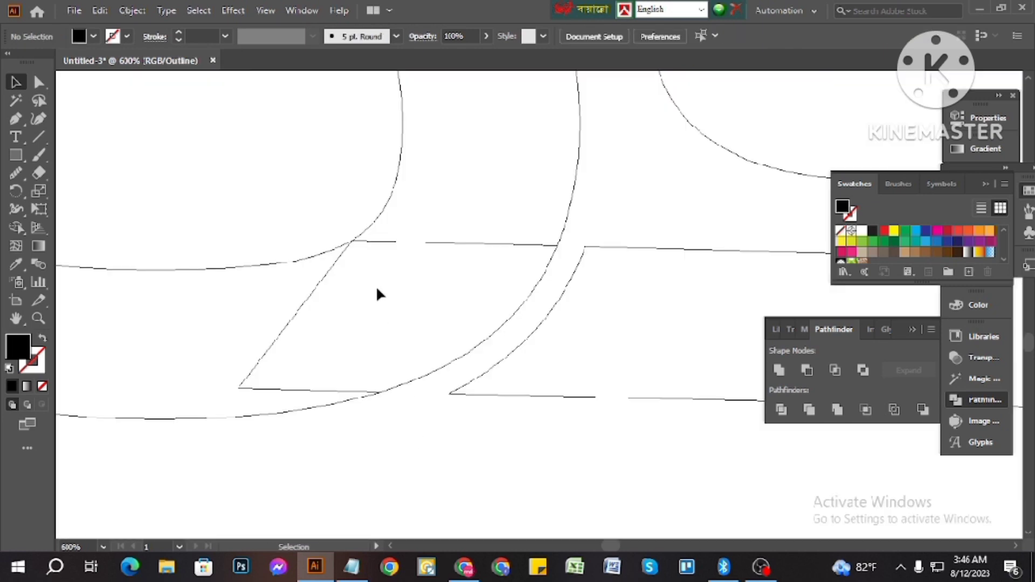
scroll(382, 269, "up", 3)
left_click(420, 187)
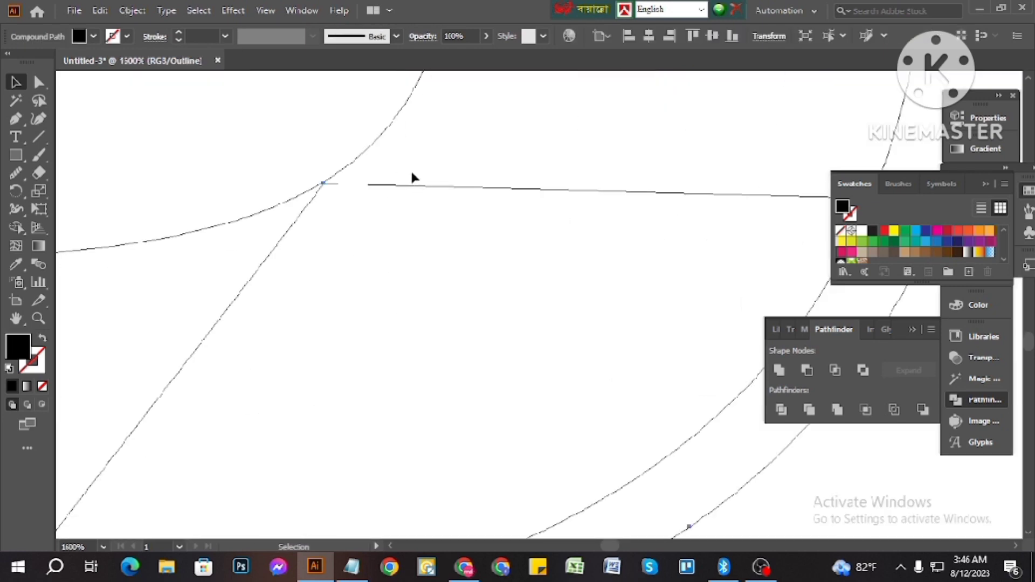
scroll(447, 237, "down", 4)
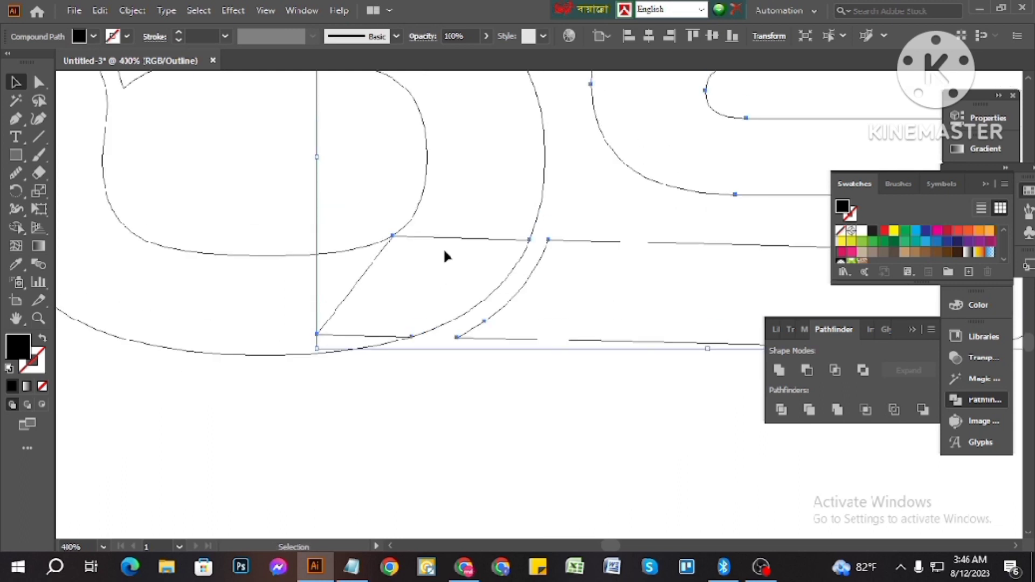
scroll(334, 233, "up", 3)
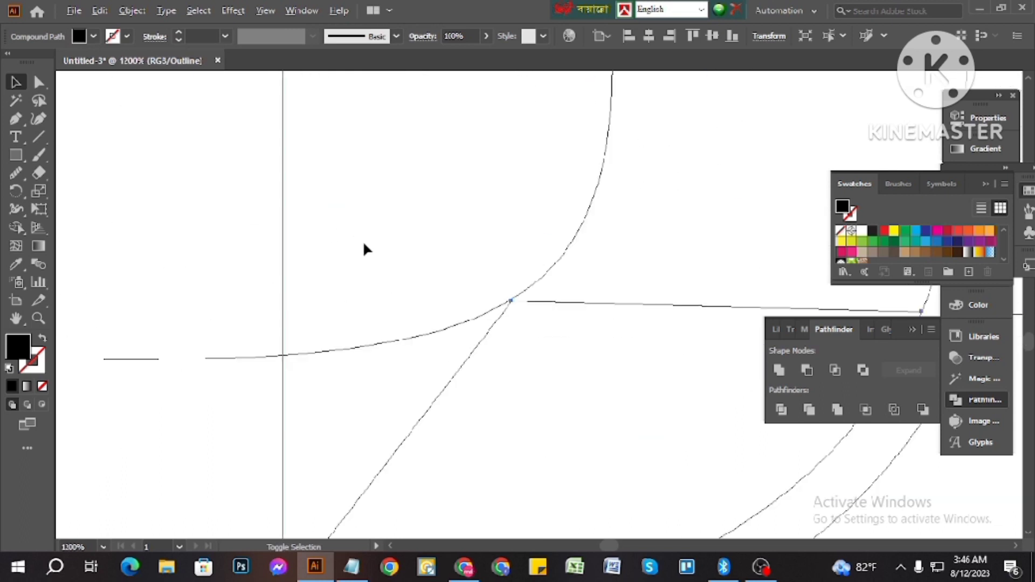
left_click(392, 269)
left_click(509, 305)
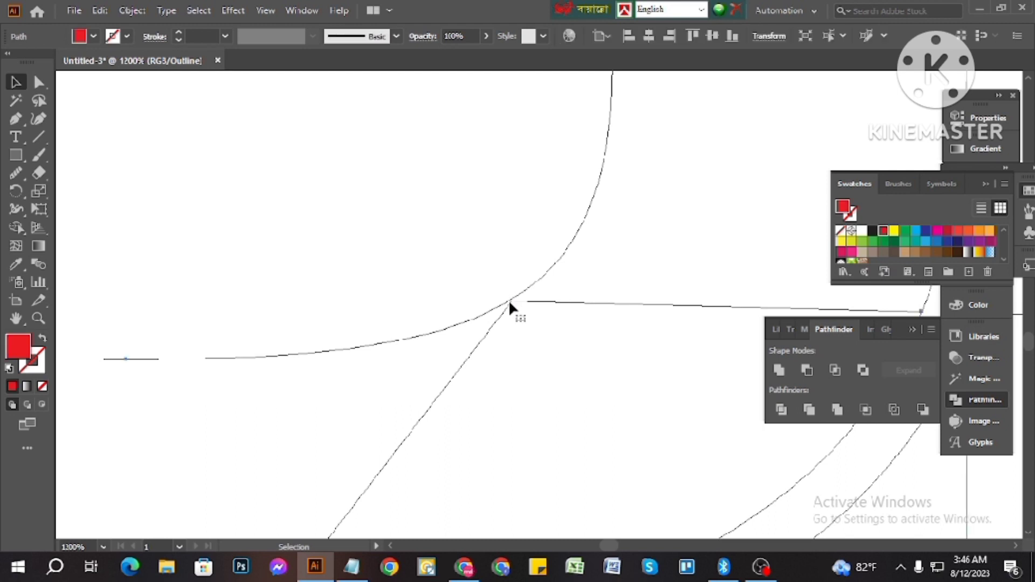
key("ctrl+y")
scroll(501, 318, "down", 3)
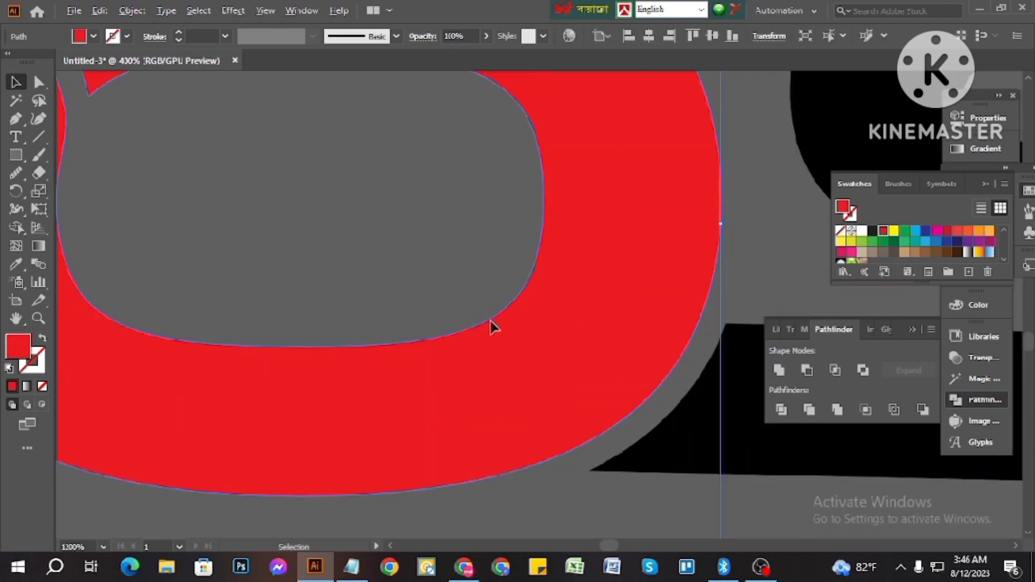
Unite the black S and its hidden end piece with the red X, P and O letters
left_click(551, 494)
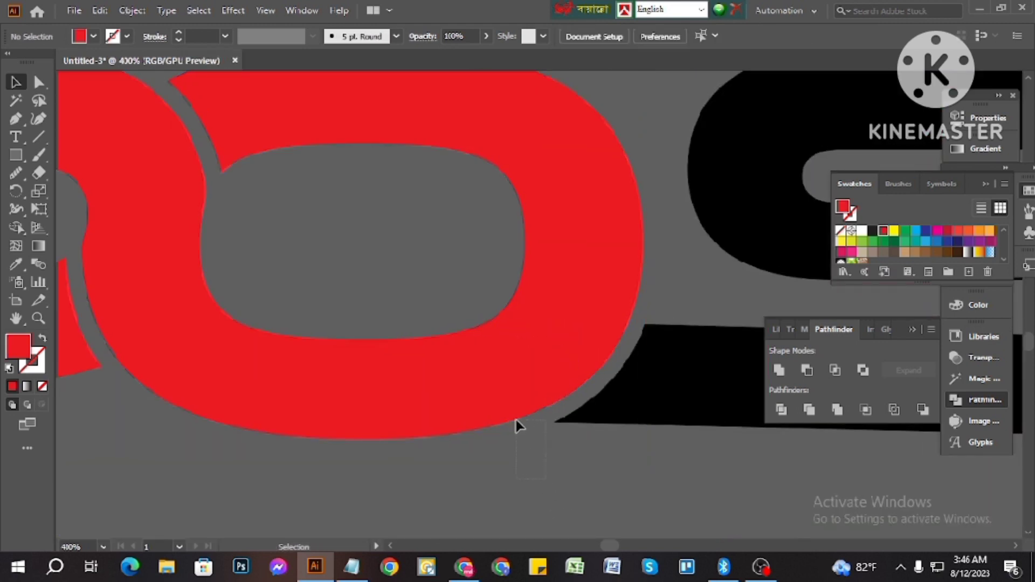
key("ctrl+a")
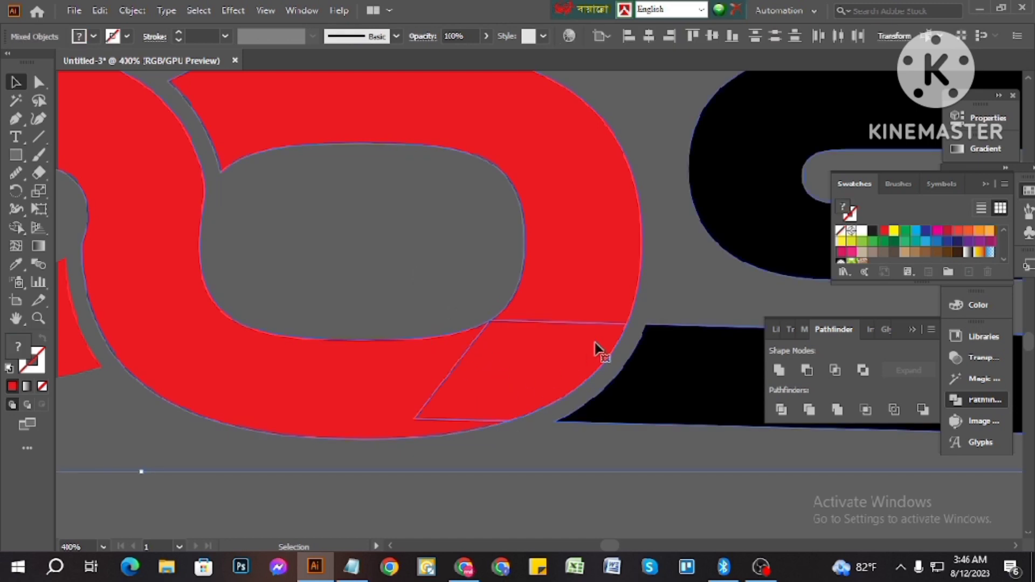
left_click(779, 369)
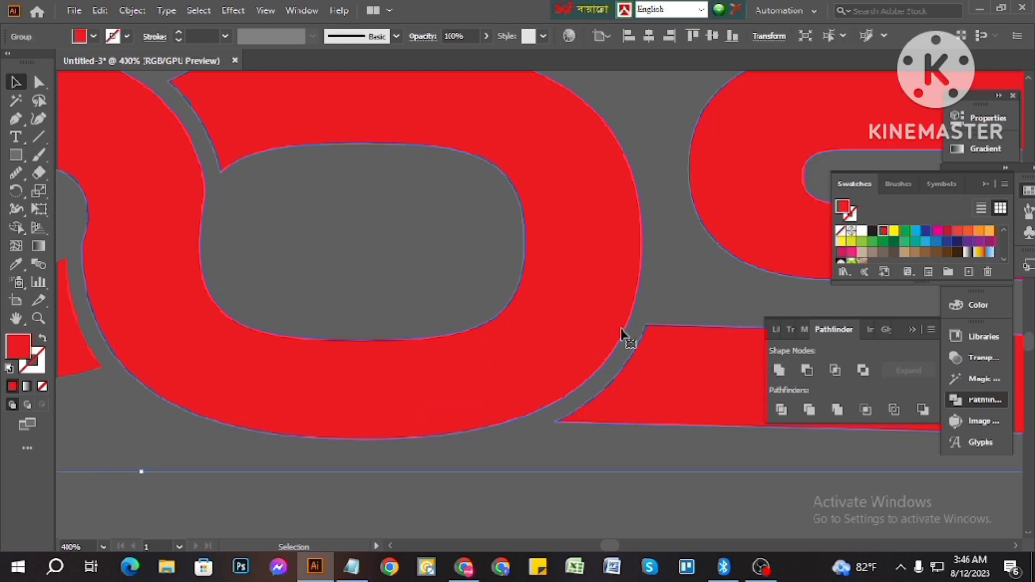
scroll(617, 335, "down", 4)
left_click(590, 421)
scroll(539, 387, "down", 3)
scroll(597, 382, "up", 4)
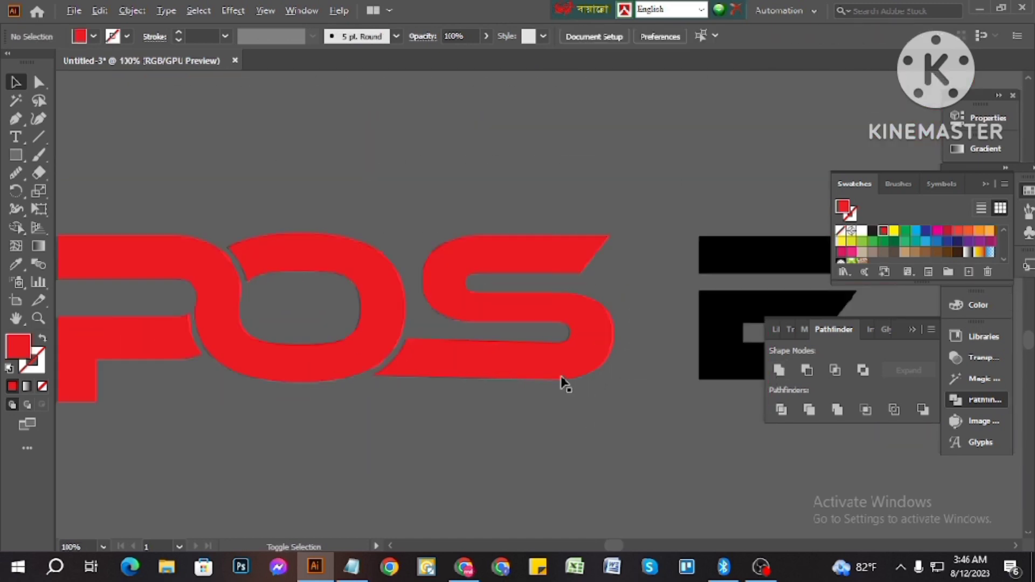
scroll(539, 391, "up", 1)
left_click(487, 358)
scroll(582, 398, "down", 2)
left_click(585, 416)
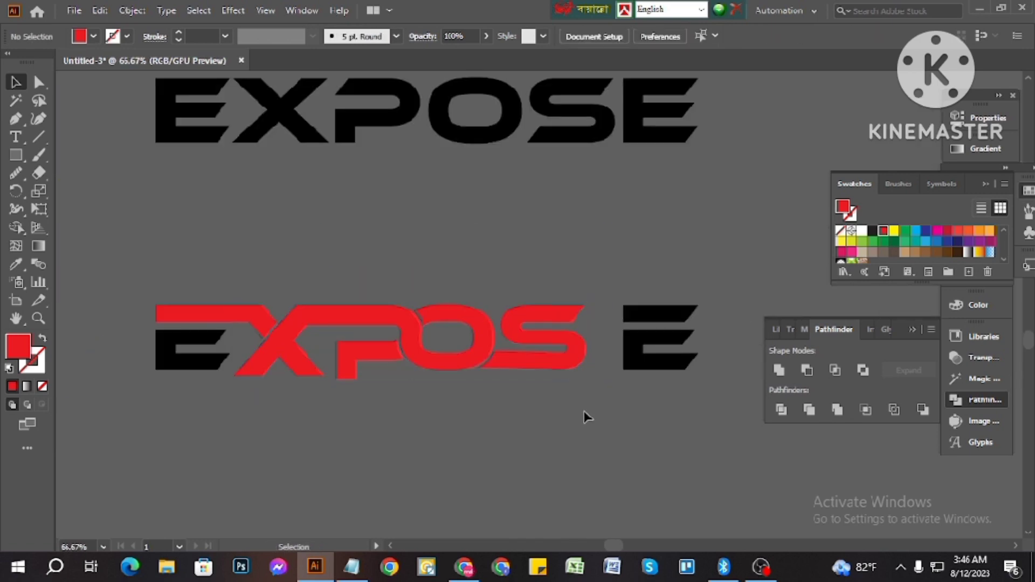
Move the final black E left, closer to the red S
scroll(585, 416, "up", 2)
left_click_drag(720, 305, 646, 314)
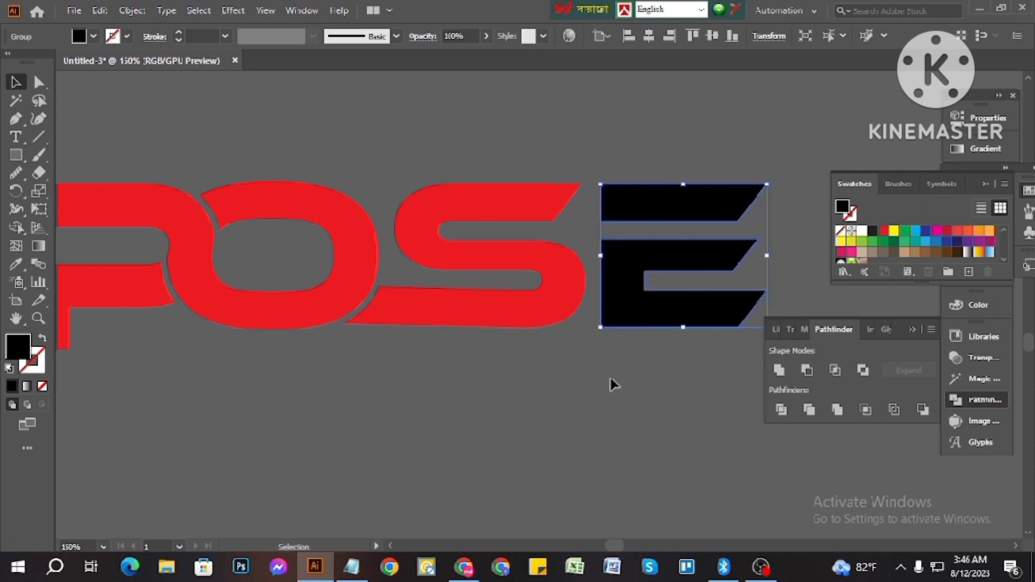
left_click(612, 383)
Extend the S's upper arm rightward by moving its two end anchor points over the final E's top bar
left_click(36, 85)
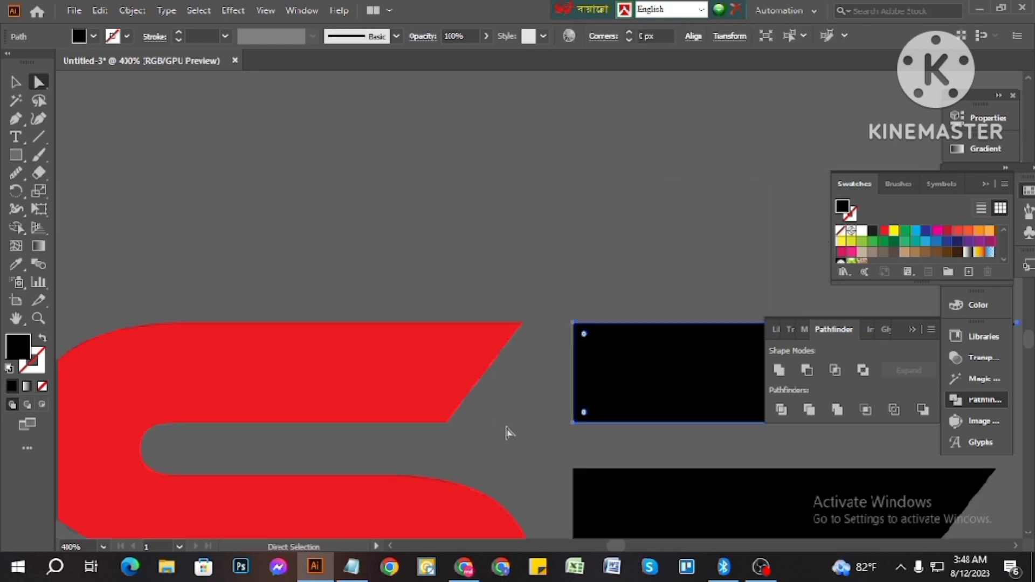
left_click(506, 433)
left_click(430, 396)
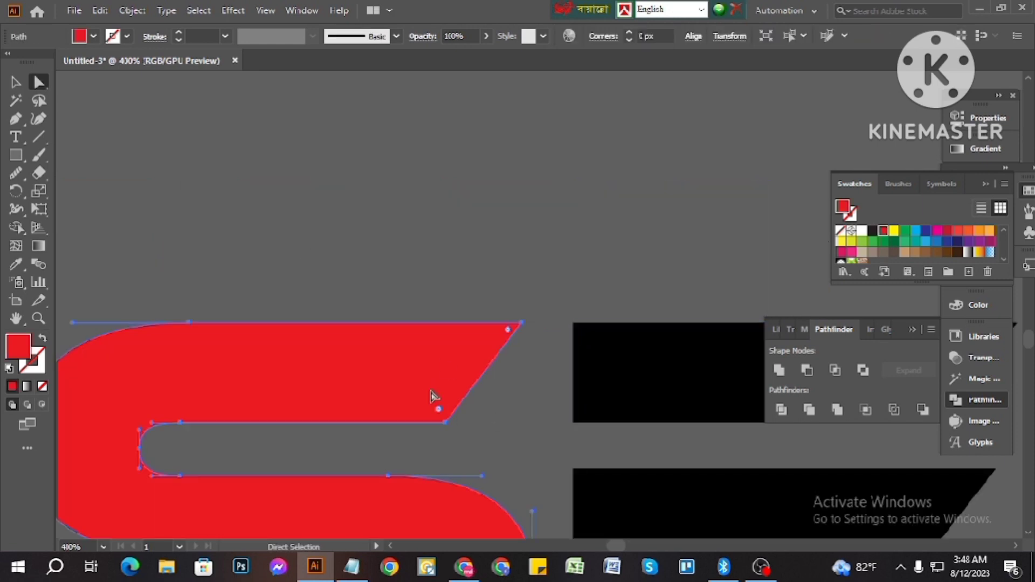
scroll(598, 425, "down", 4)
scroll(576, 453, "up", 3)
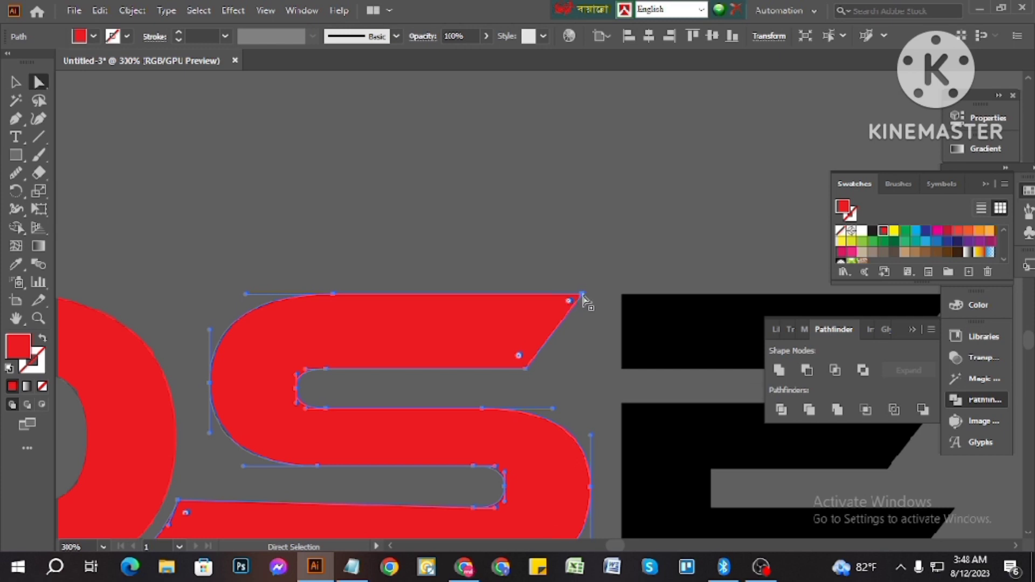
left_click_drag(582, 294, 743, 299)
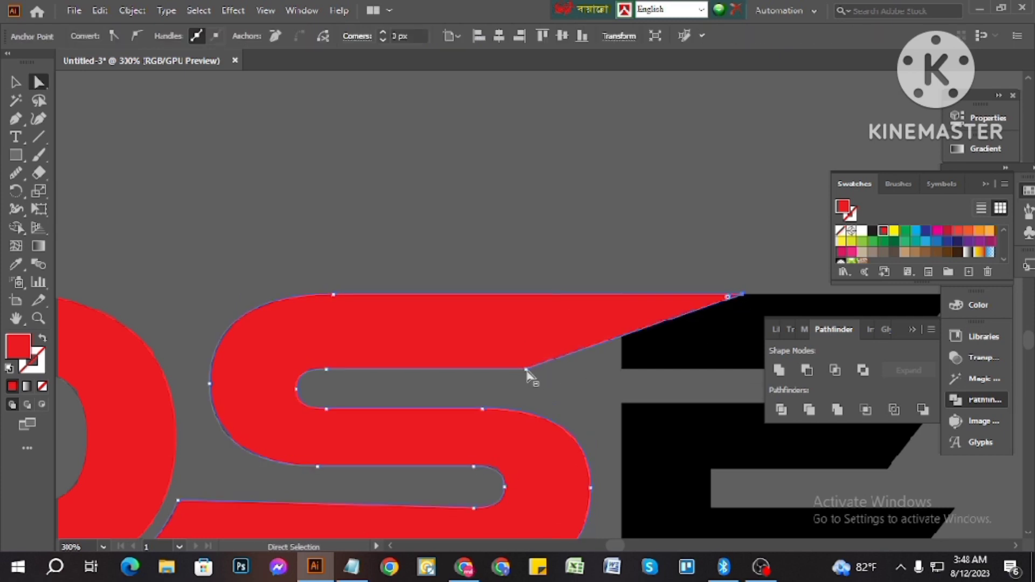
left_click_drag(526, 370, 734, 370)
Unite the S's extended upper arm with the top bar of the final E
left_click(663, 408, "shift")
scroll(601, 397, "down", 4)
left_click_drag(644, 482, 625, 360)
scroll(620, 405, "up", 3)
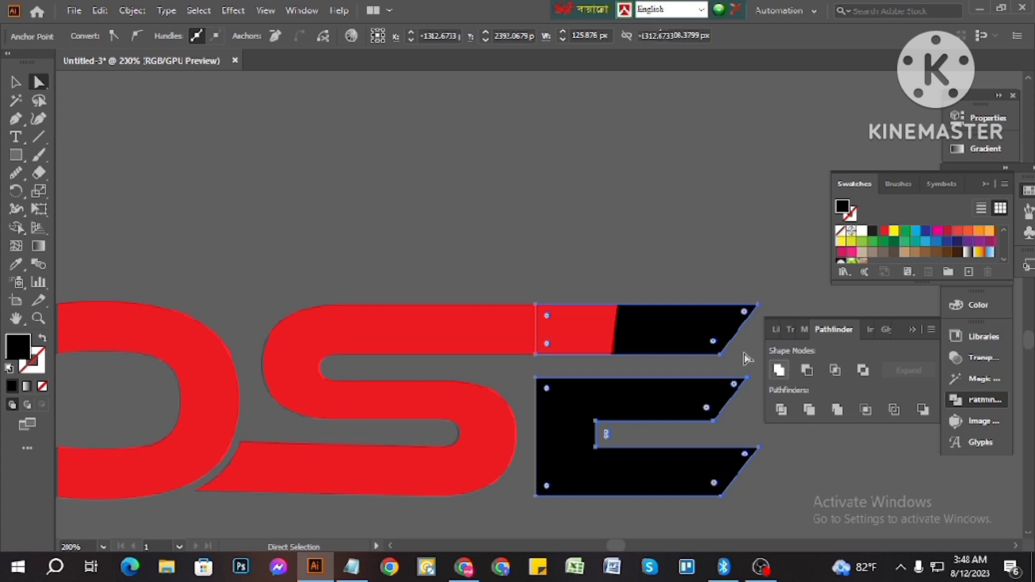
left_click(602, 430)
left_click_drag(561, 287, 647, 378)
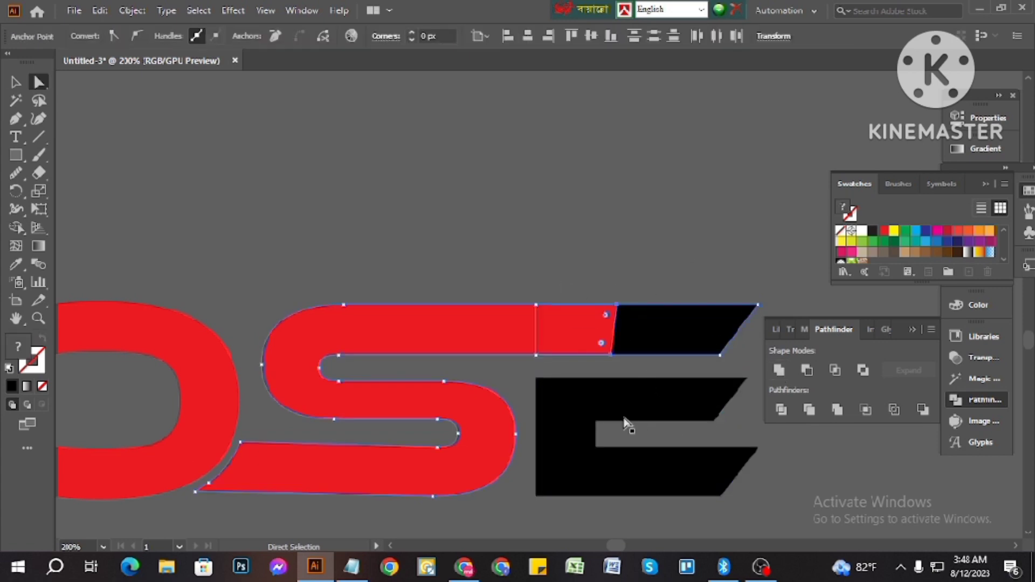
left_click(779, 370)
left_click(700, 252)
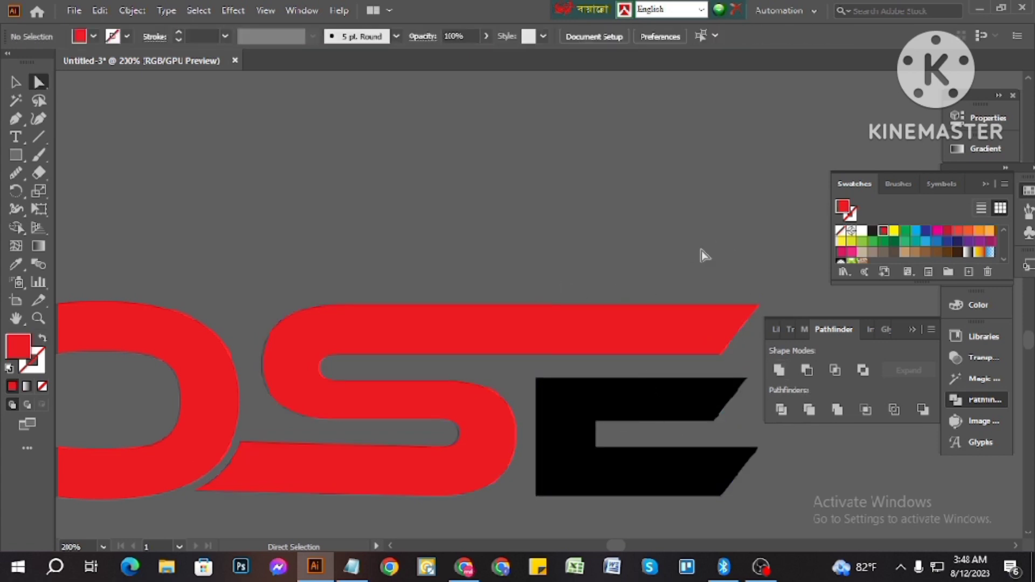
Unite all letters of the lower EXPOSE wordmark, including both black E parts, and fill the wordmark with magenta
scroll(712, 426, "down", 3)
scroll(716, 404, "up", 3)
scroll(722, 396, "down", 3)
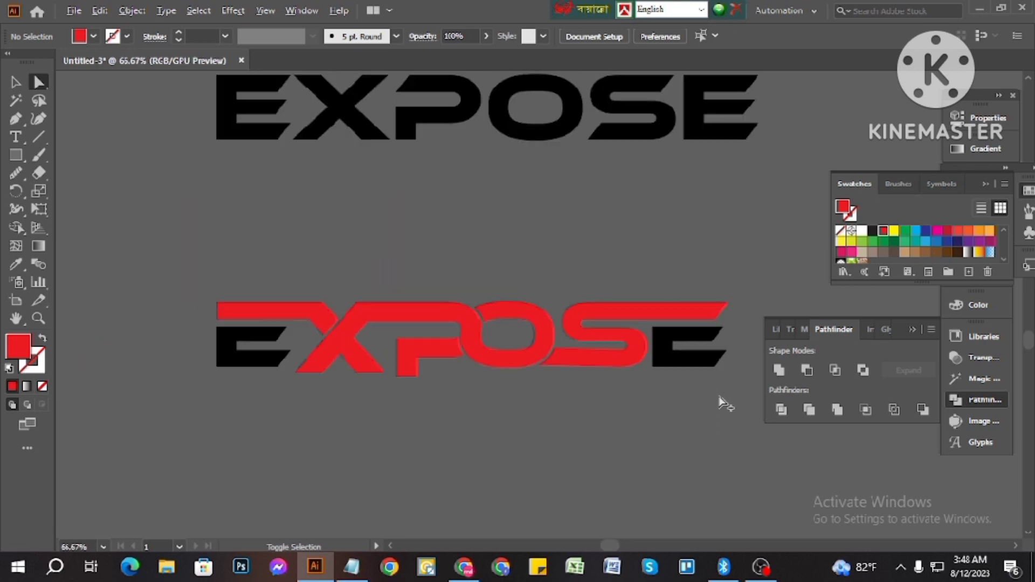
left_click_drag(200, 268, 199, 268)
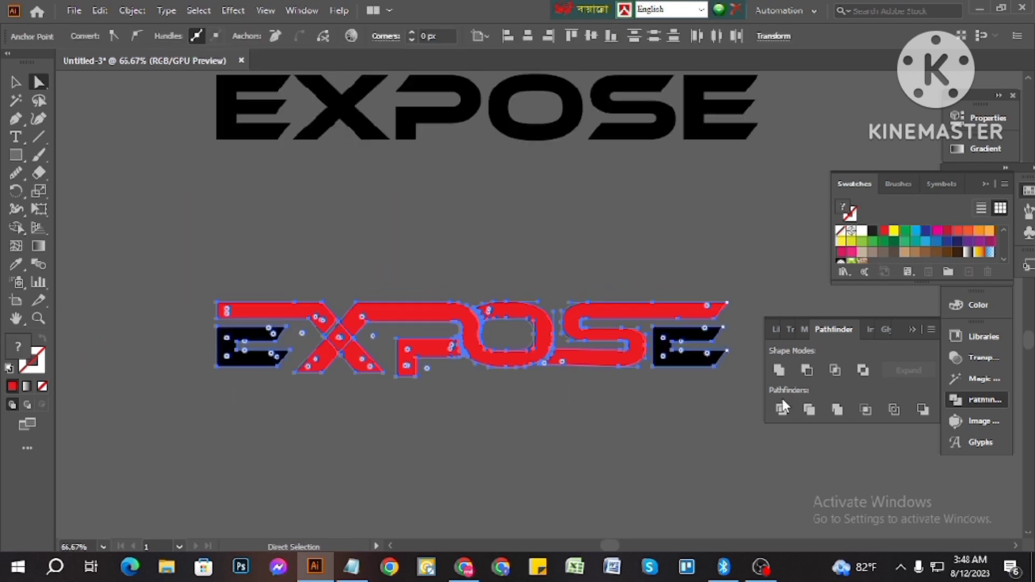
left_click(779, 370)
left_click(661, 449)
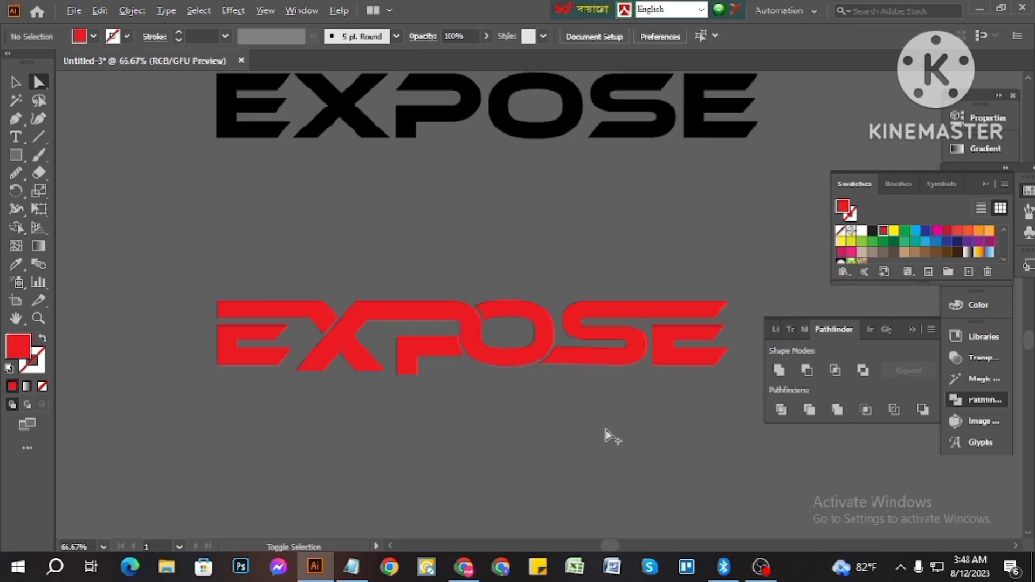
left_click_drag(137, 296, 151, 307)
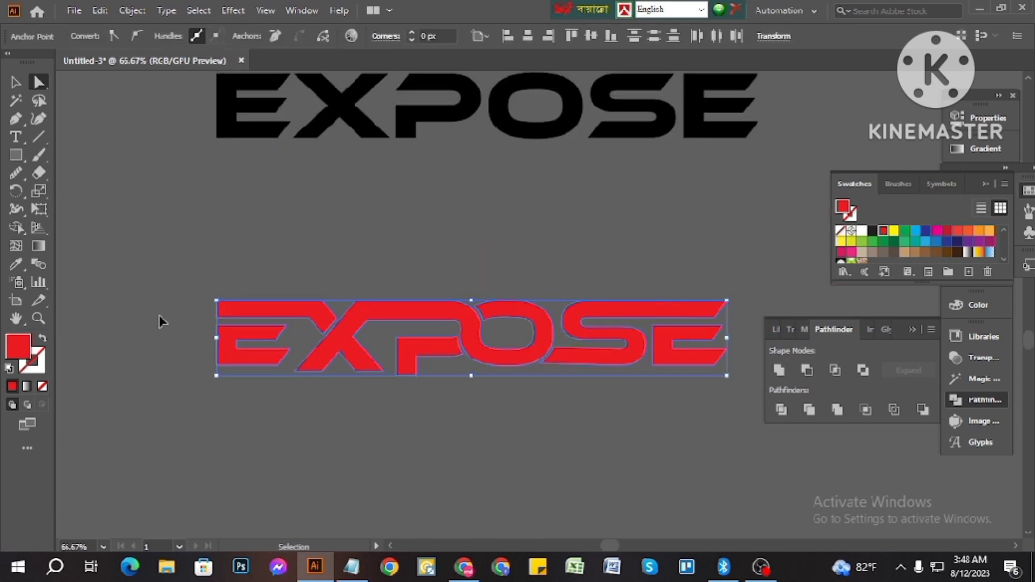
left_click(935, 231)
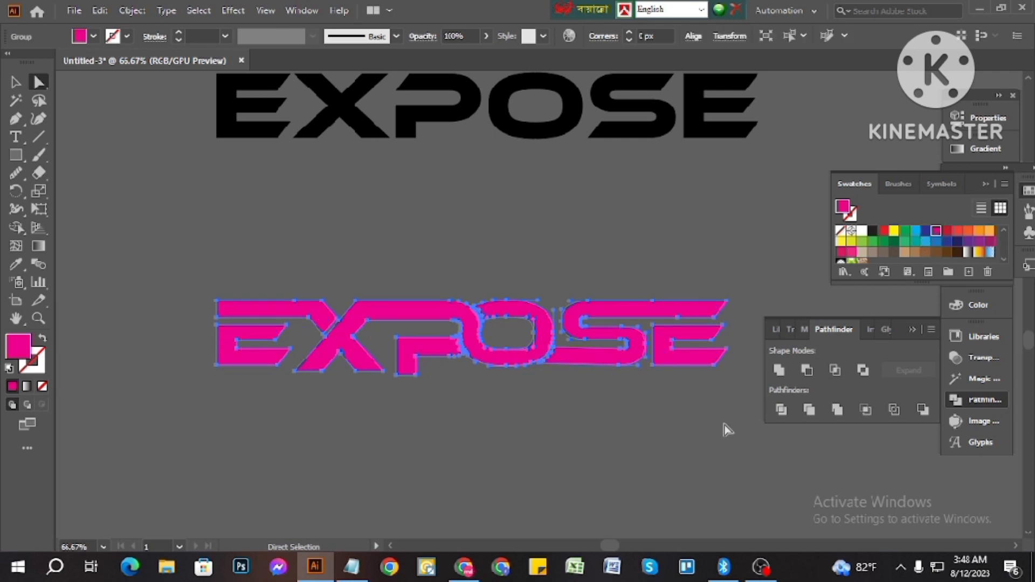
Fill the whole lower magenta EXPOSE wordmark with the light red swatch
left_click(699, 404)
scroll(700, 404, "up", 2)
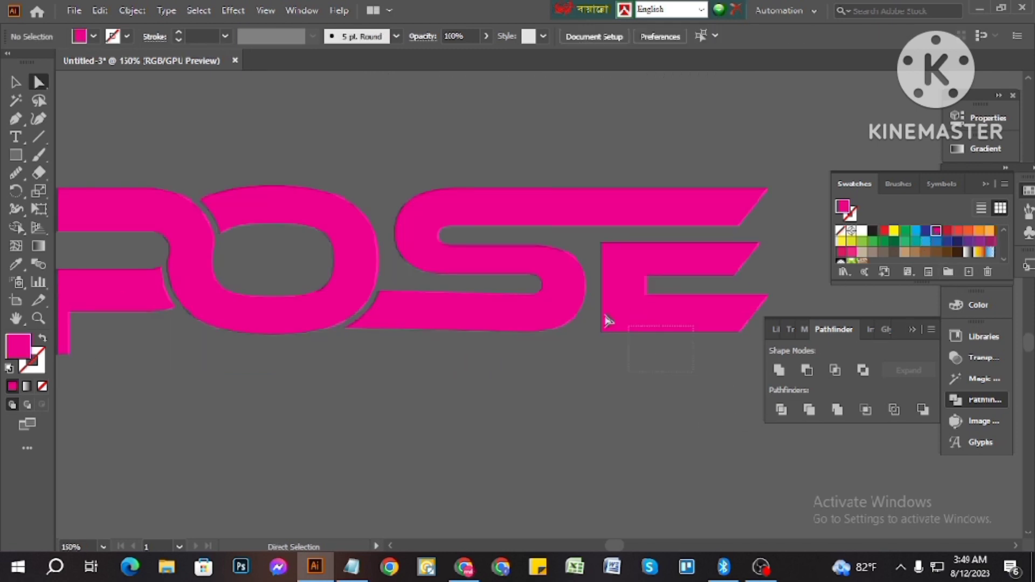
scroll(589, 277, "down", 4)
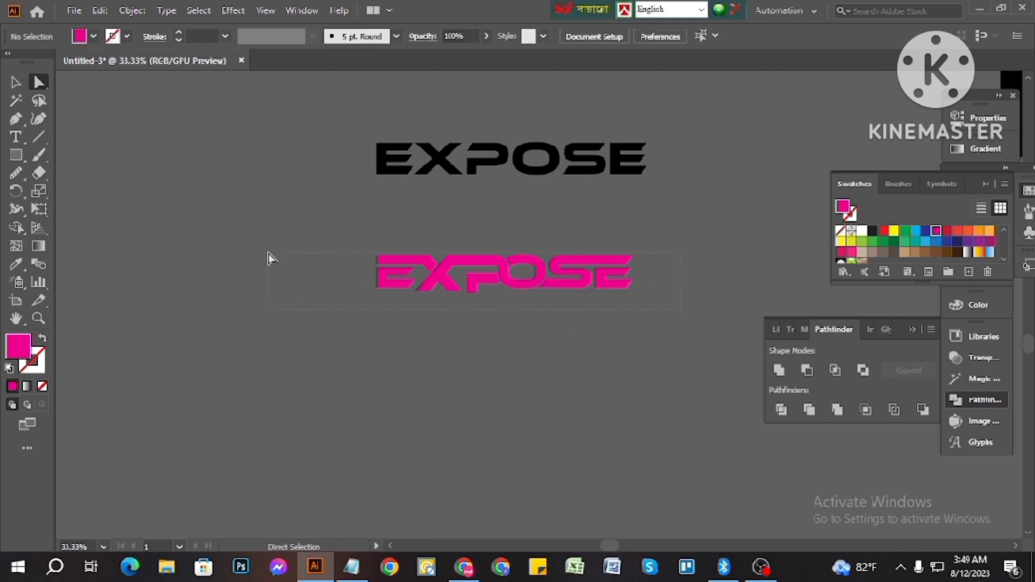
left_click_drag(267, 252, 268, 252)
left_click(964, 235)
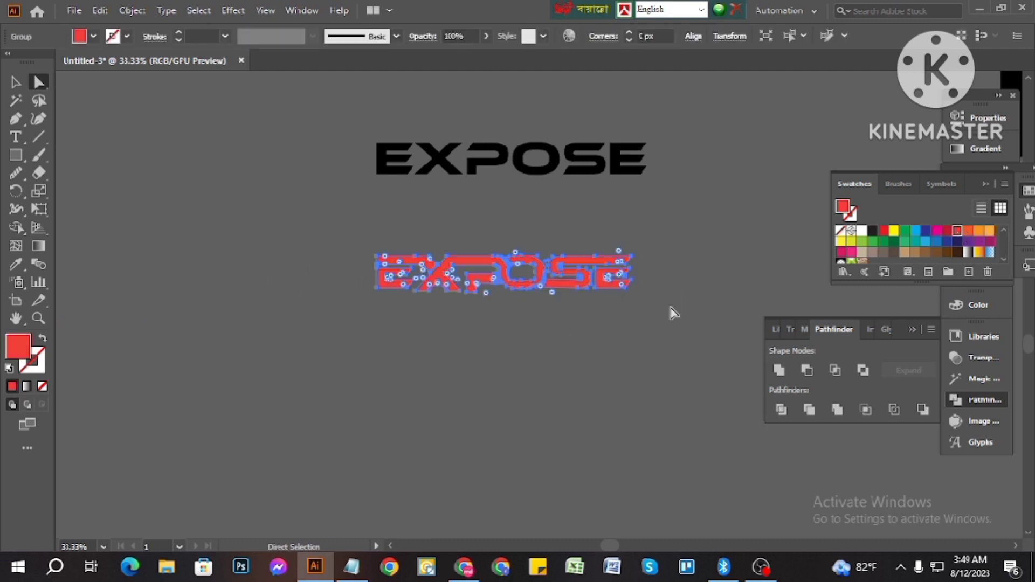
left_click(670, 312)
Examine the red linked wordmark, its outlines and the gaps between its letters, comparing it with the black original above
scroll(582, 328, "up", 3)
scroll(692, 334, "down", 3)
scroll(601, 319, "up", 3)
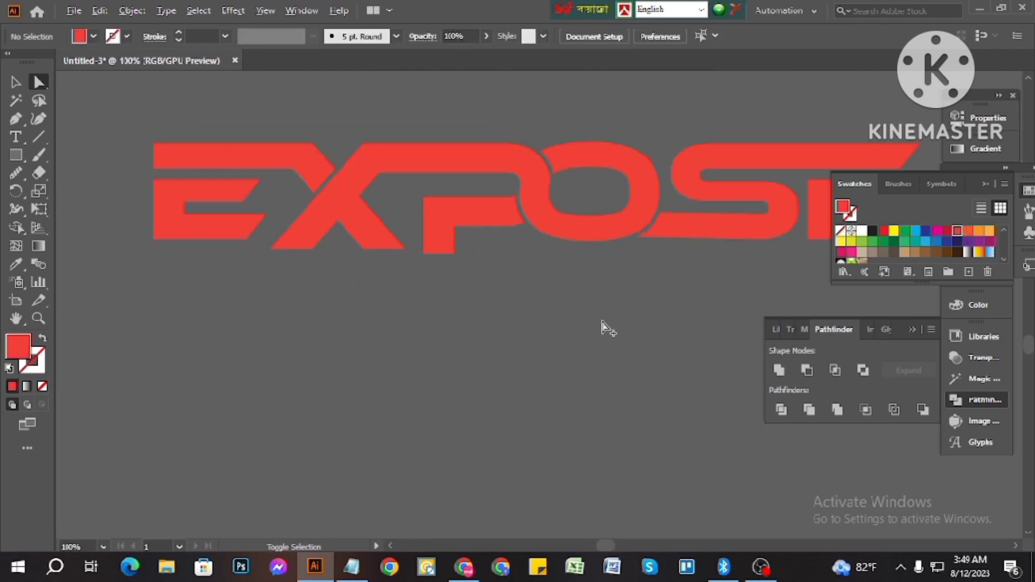
scroll(605, 323, "up", 1)
scroll(632, 341, "down", 2)
left_click_drag(676, 340, 472, 318)
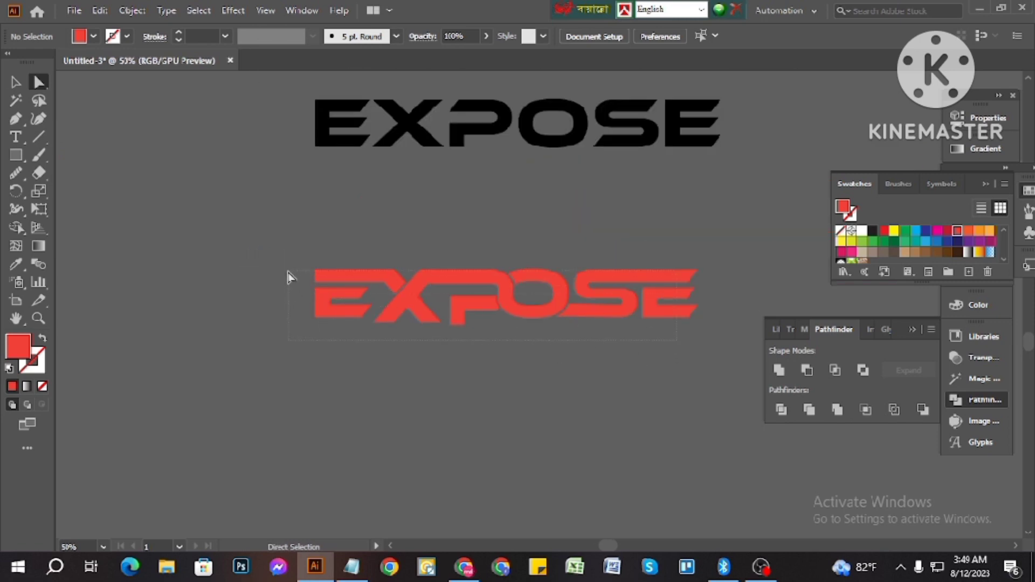
left_click_drag(288, 276, 291, 278)
left_click(445, 377)
left_click_drag(291, 263, 291, 264)
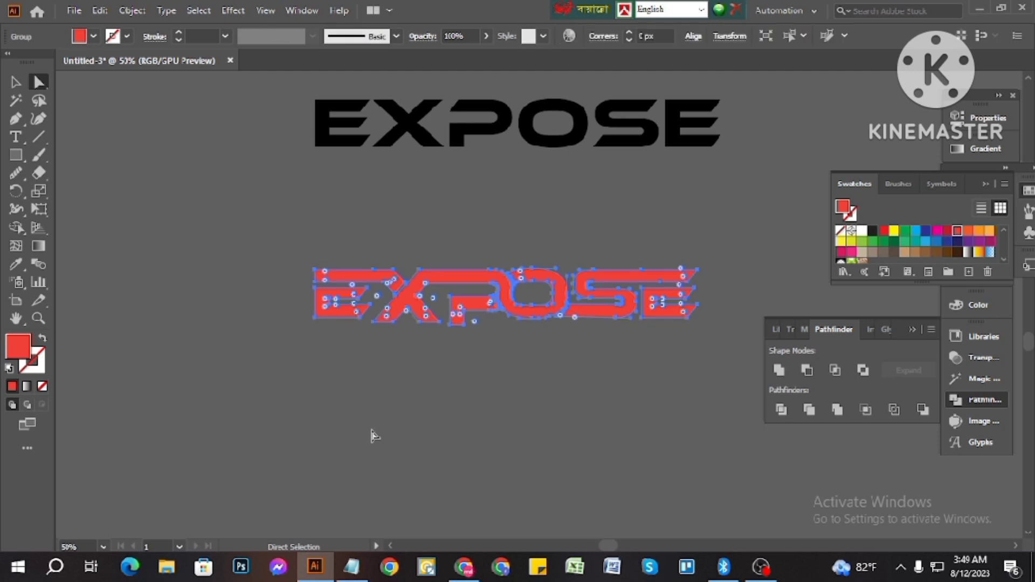
left_click(509, 414)
scroll(525, 405, "up", 2)
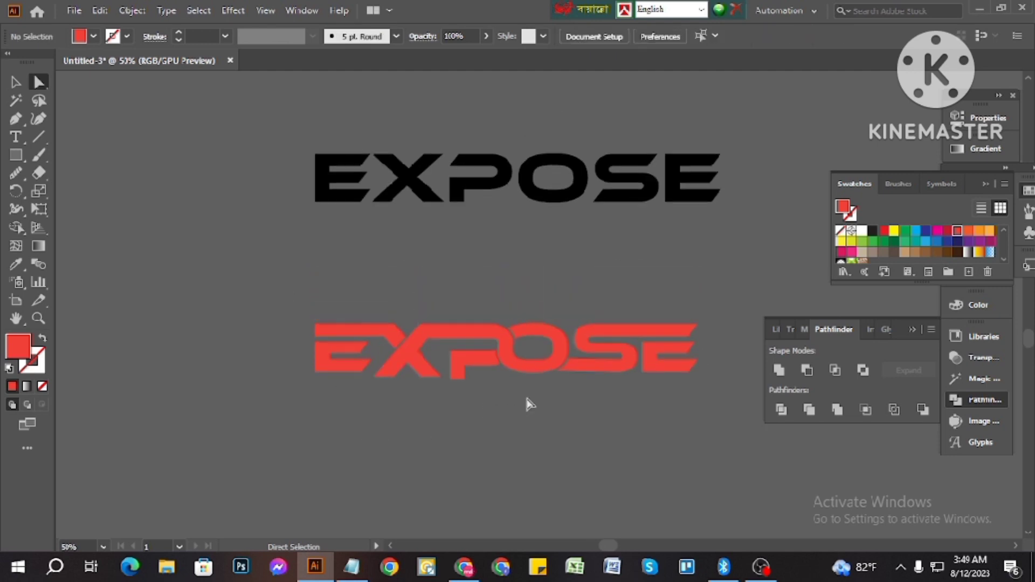
scroll(649, 355, "down", 2)
scroll(672, 393, "down", 2)
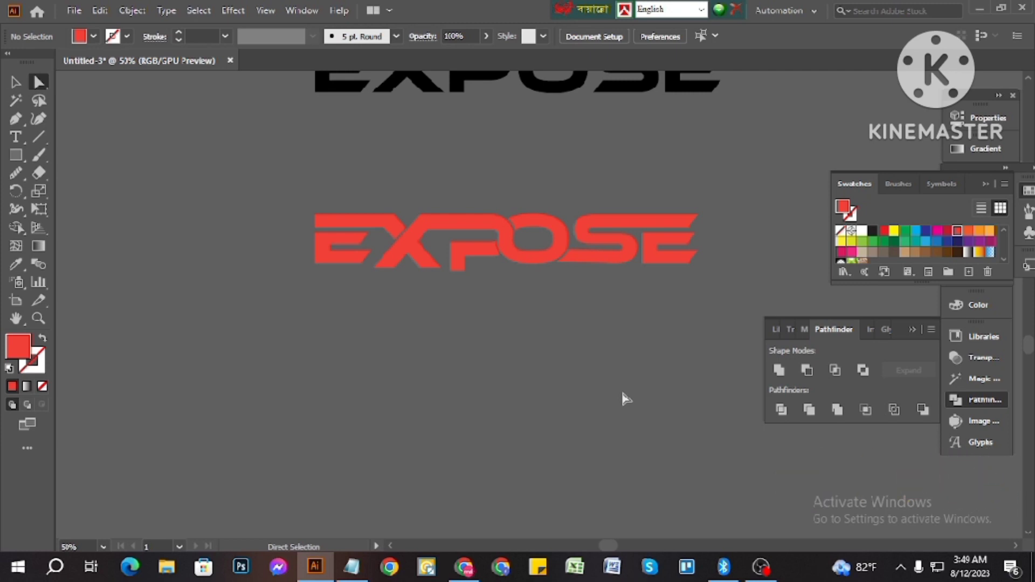
scroll(723, 297, "up", 6)
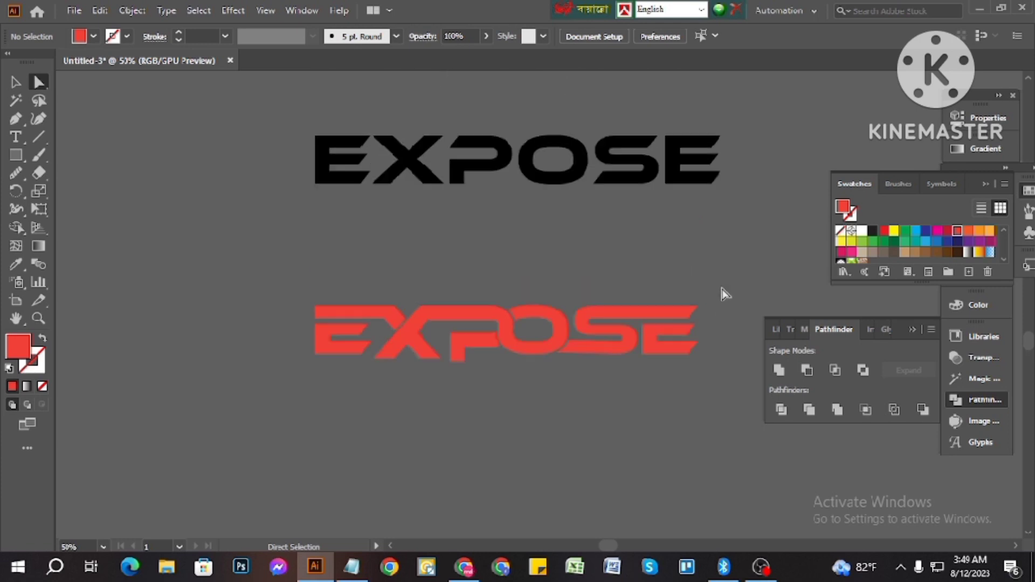
scroll(729, 327, "down", 3)
left_click_drag(732, 425, 291, 338)
left_click(509, 480)
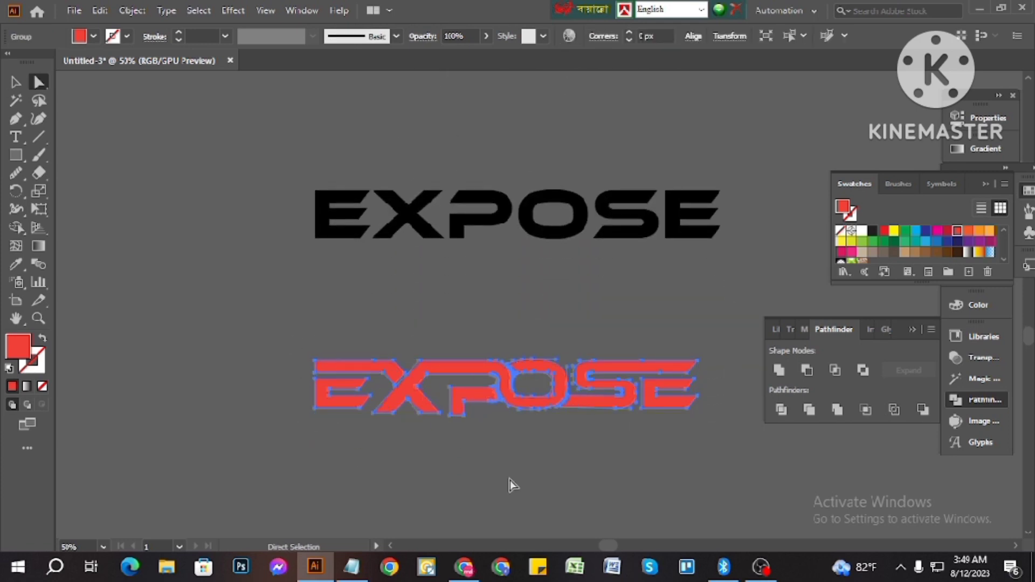
scroll(542, 453, "down", 3)
scroll(566, 448, "up", 5)
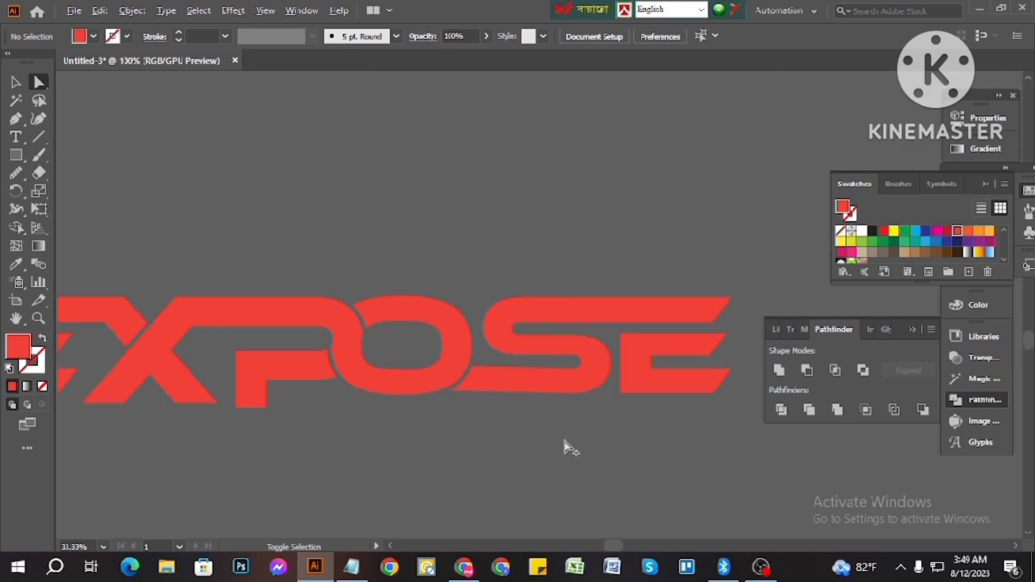
Inspect the outline of the red S and the paths of the whole red wordmark, both up close and at overview size
left_click(575, 383)
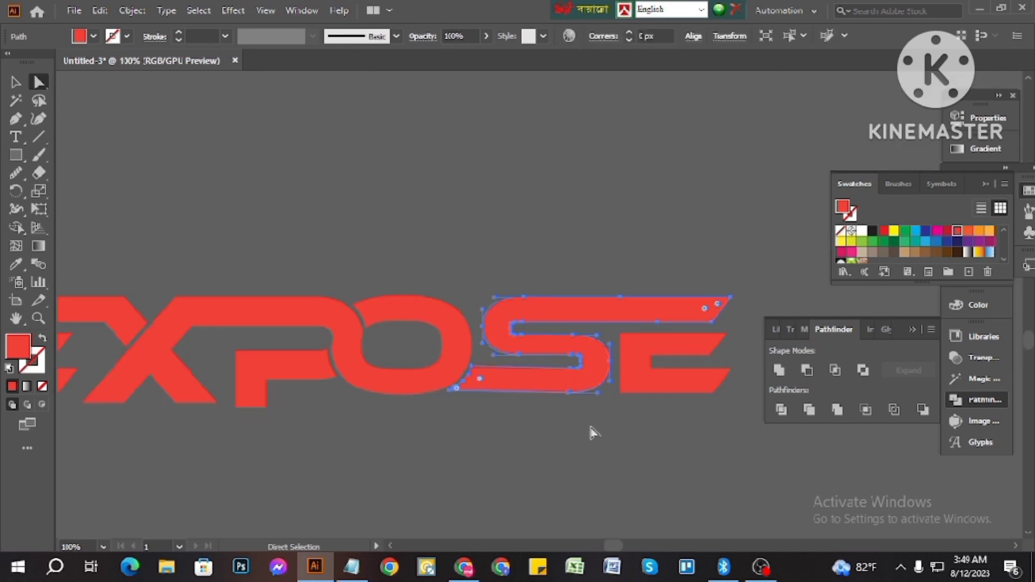
left_click(15, 84)
left_click(448, 201)
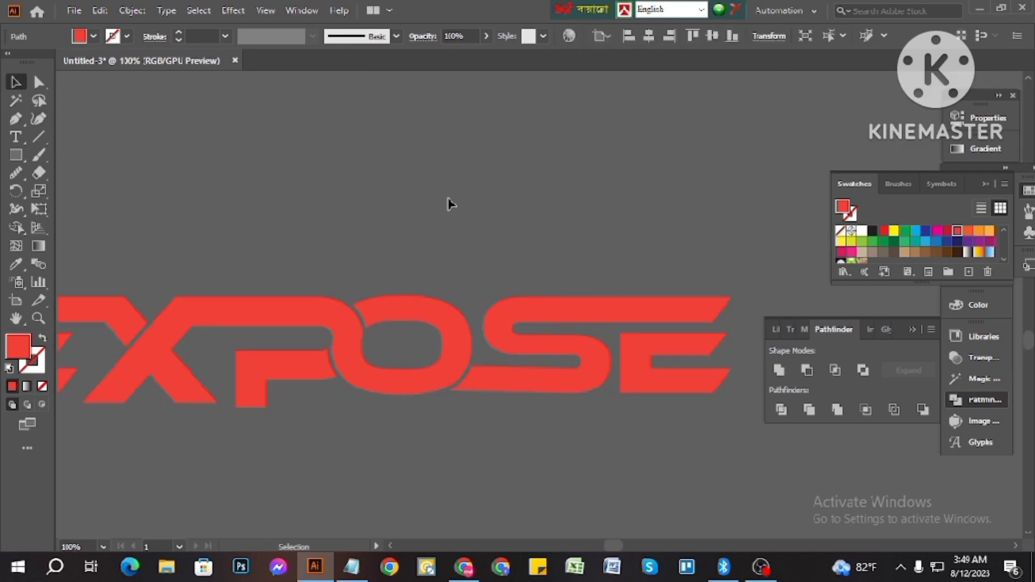
scroll(582, 277, "down", 4)
scroll(596, 312, "up", 3)
scroll(705, 300, "down", 3)
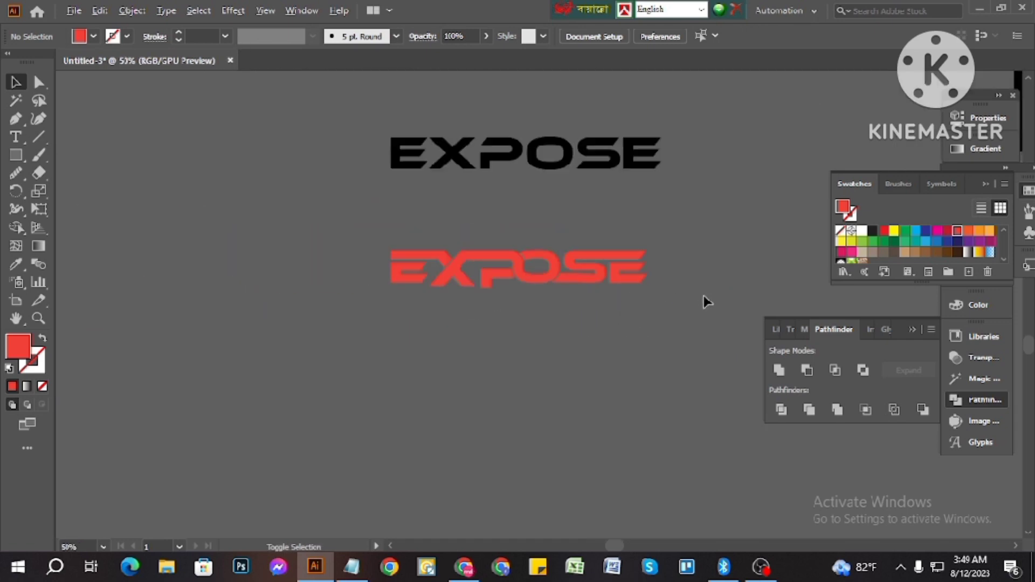
scroll(663, 301, "up", 3)
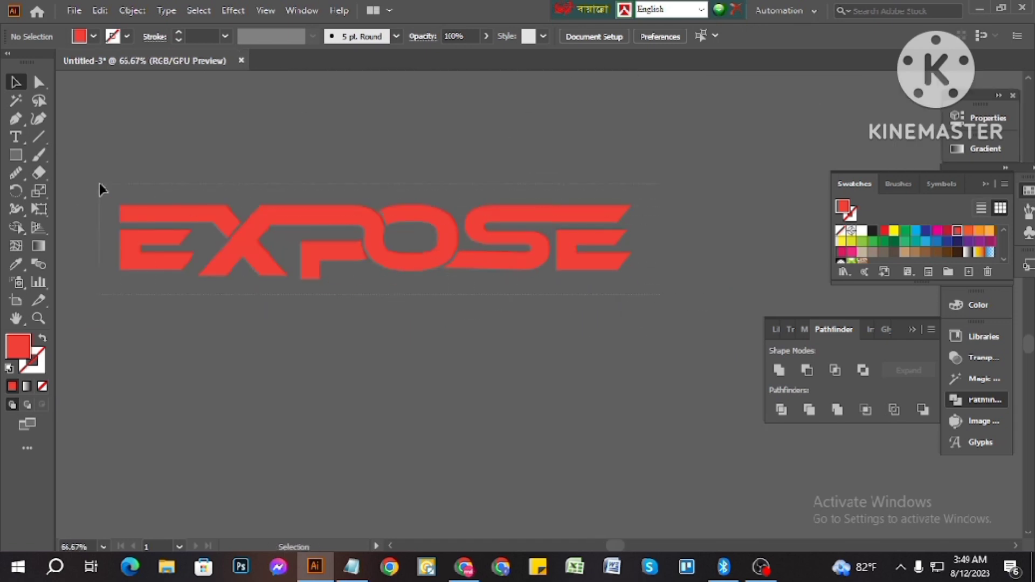
key("ctrl+a")
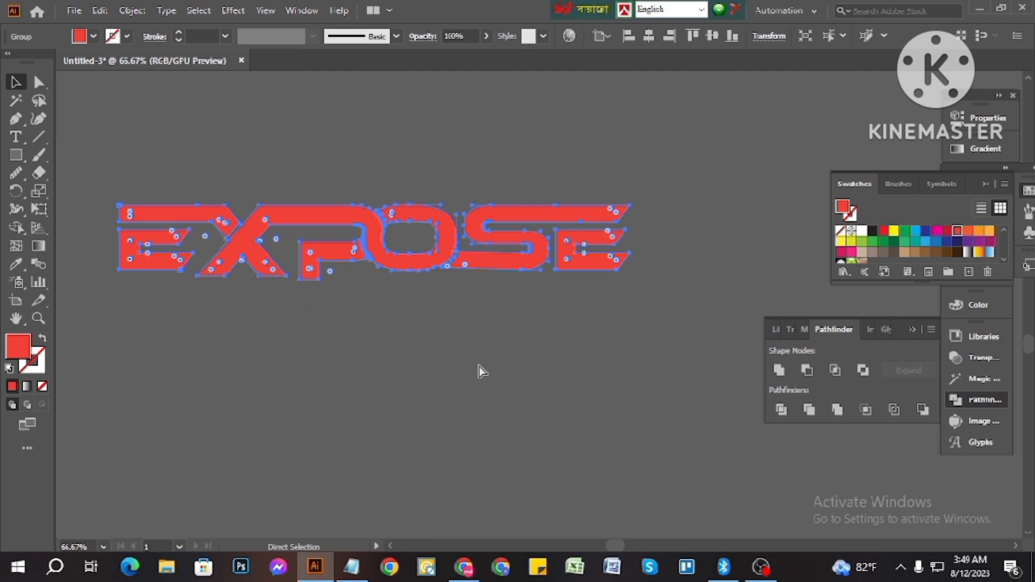
left_click(491, 370)
scroll(464, 253, "up", 2)
scroll(539, 297, "down", 3)
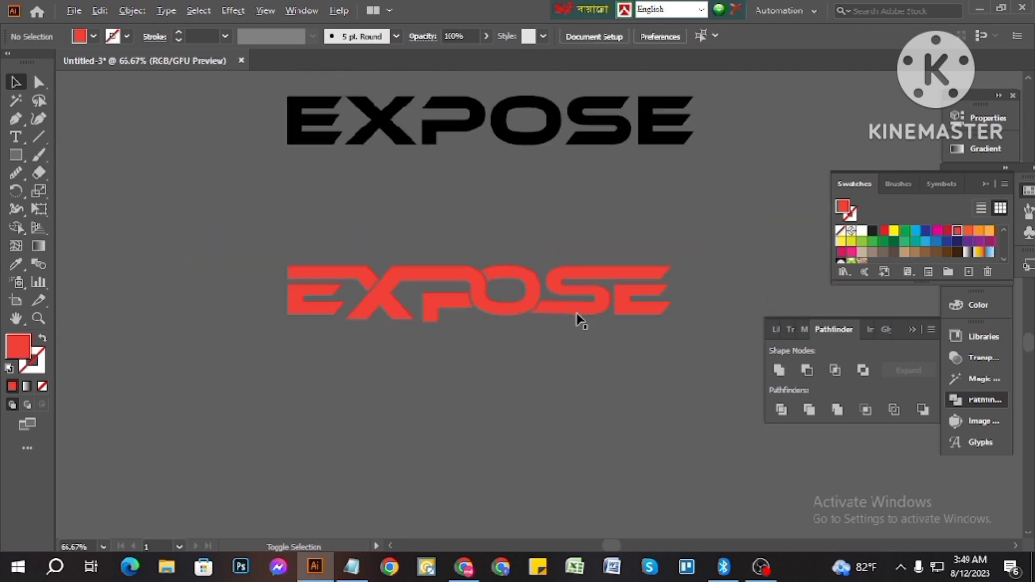
left_click(559, 312)
scroll(534, 324, "up", 1)
scroll(510, 322, "up", 1)
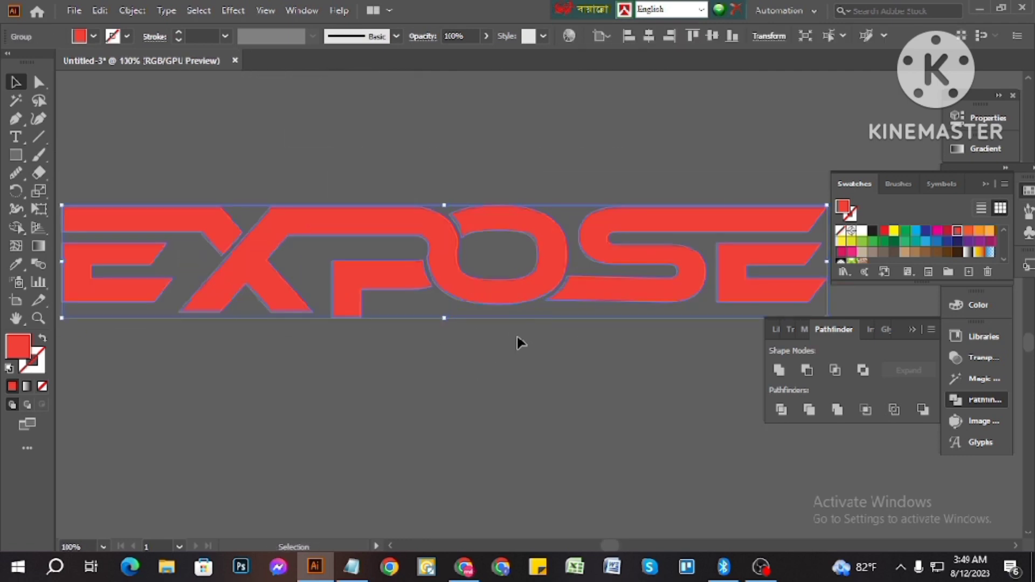
scroll(517, 335, "up", 1)
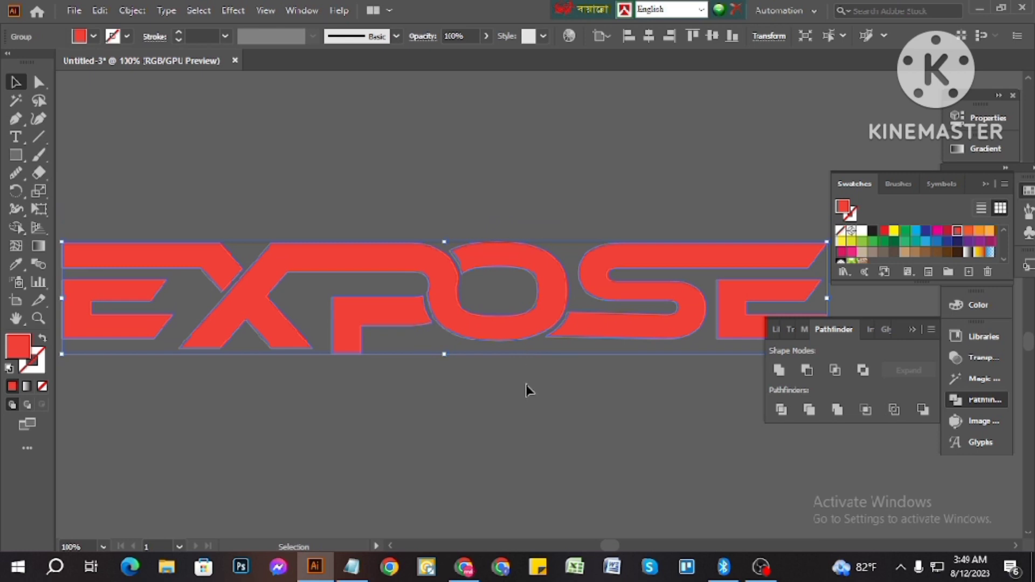
left_click(527, 389)
left_click(526, 339)
left_click(534, 406)
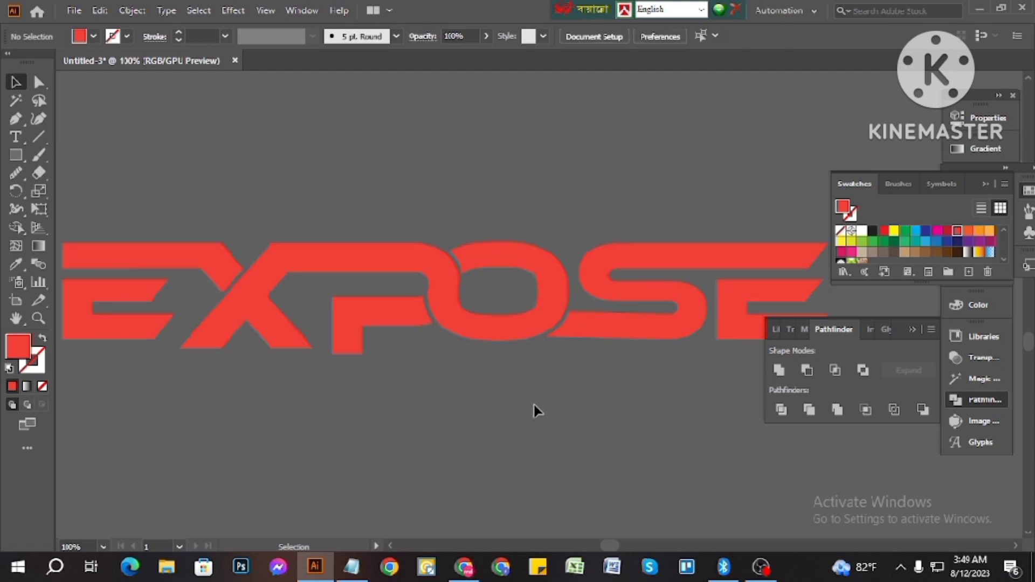
left_click(590, 328)
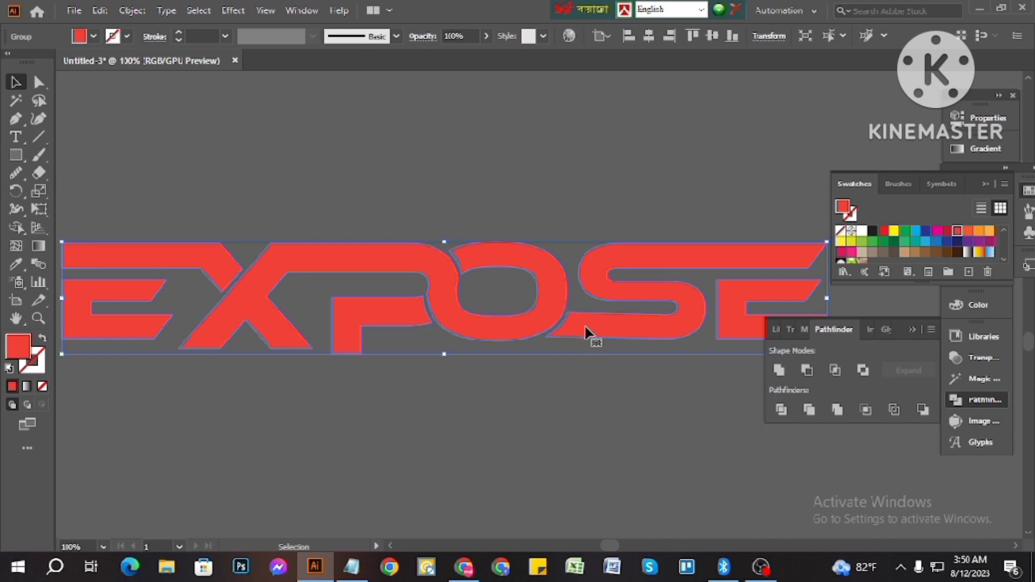
left_click(599, 382)
left_click(533, 319)
left_click(563, 432)
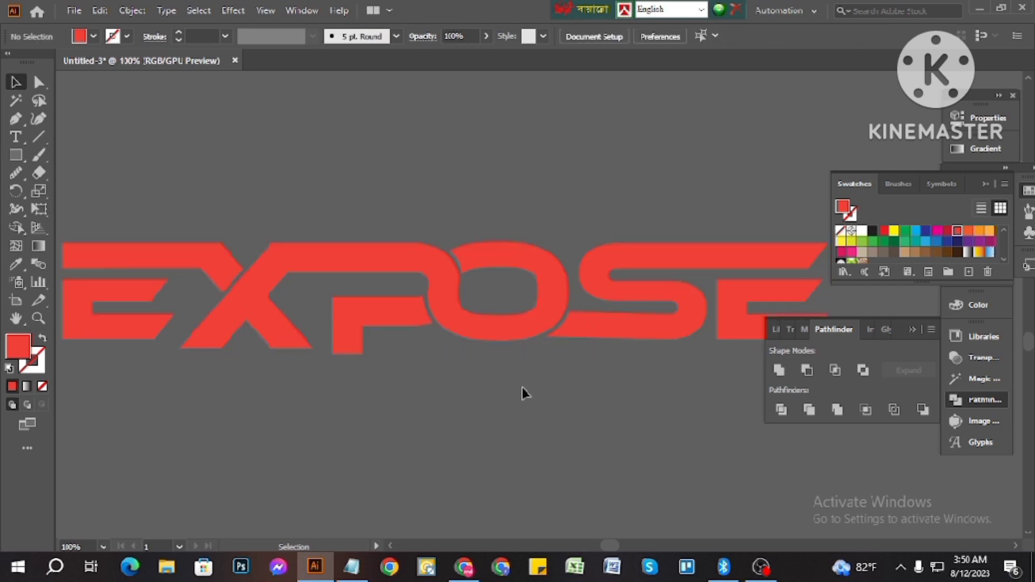
left_click(518, 325)
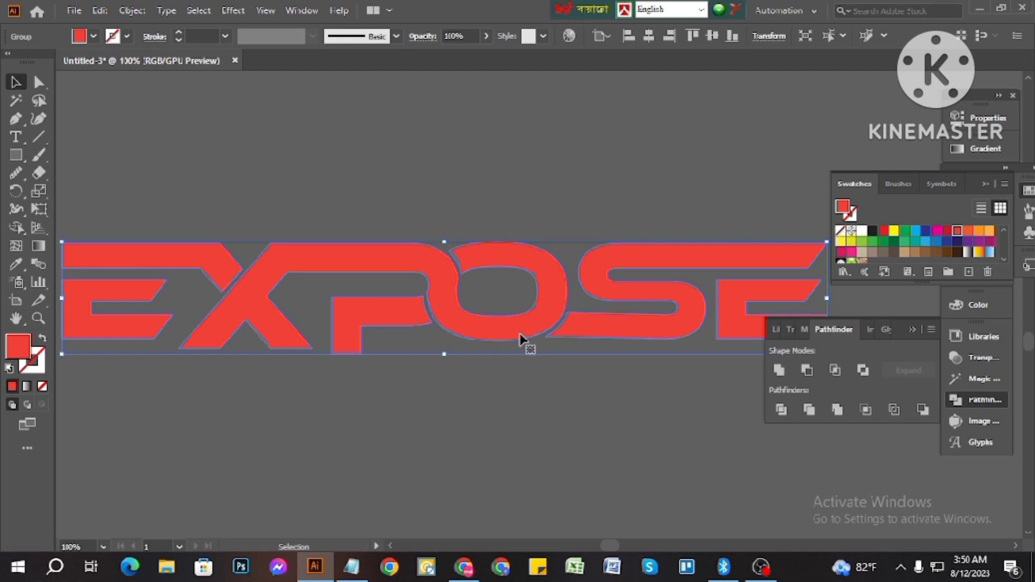
left_click(541, 399)
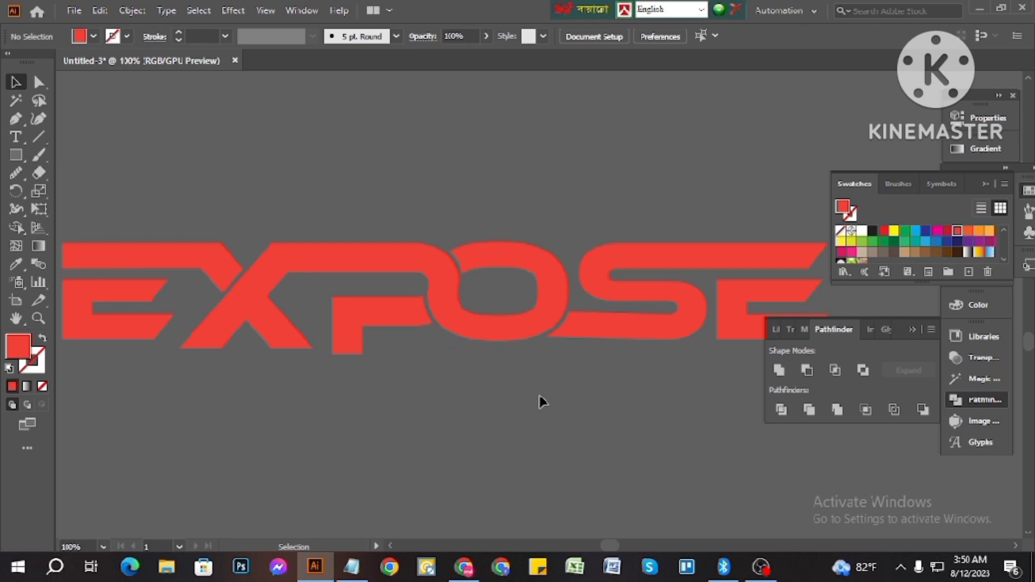
left_click(506, 343)
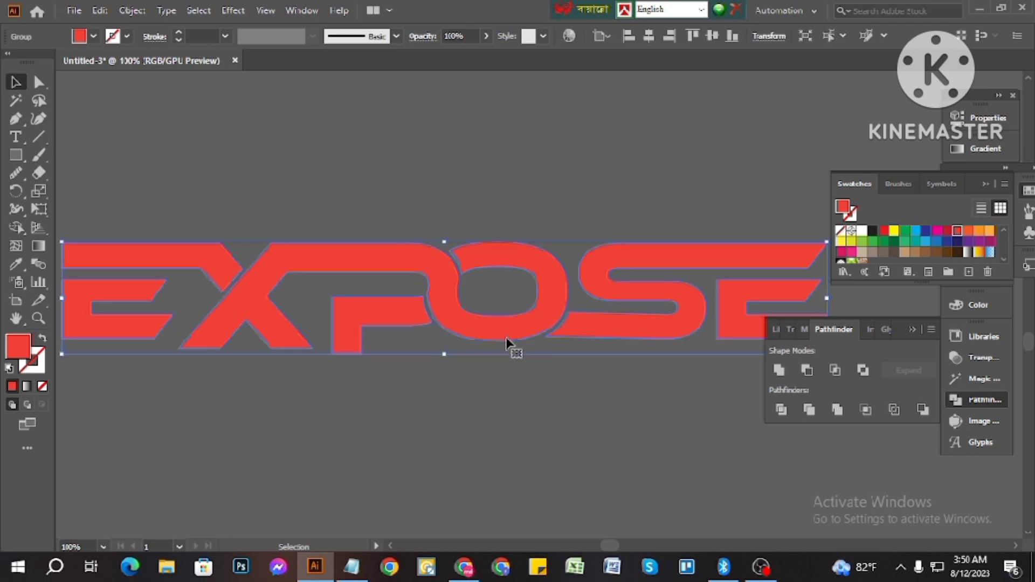